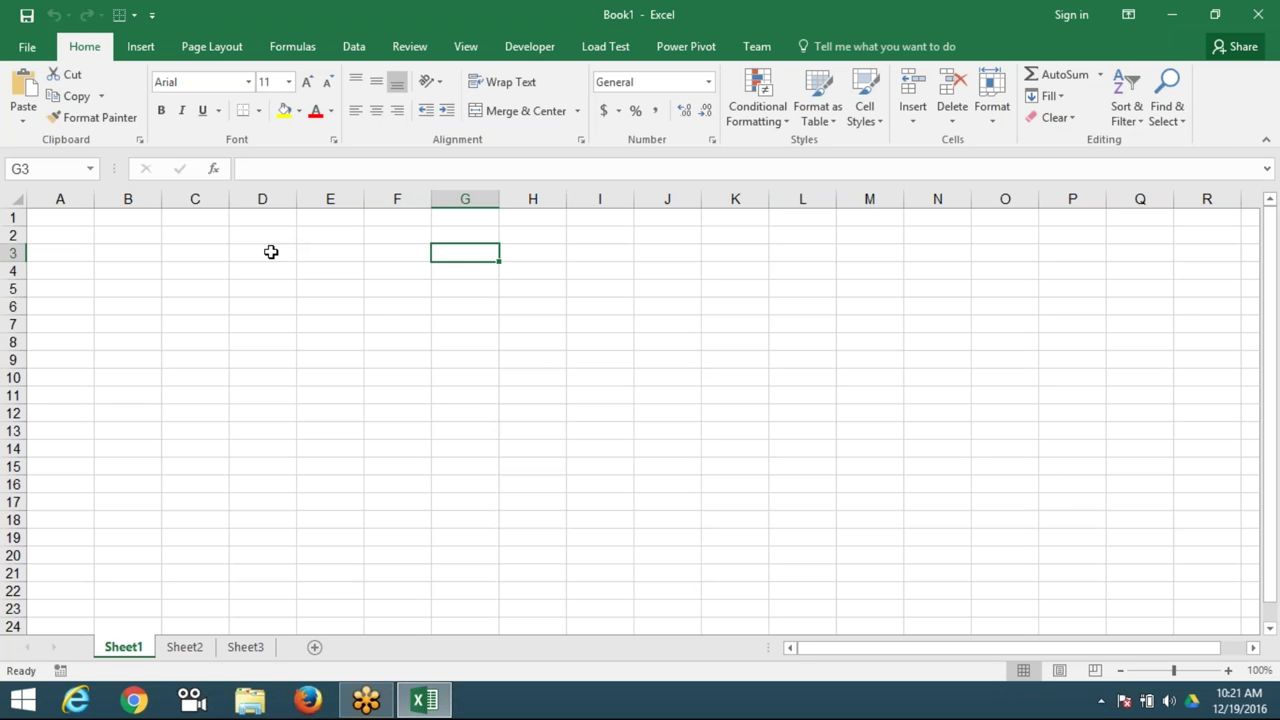
# - Return the active cell to A1, then restore the Book1 Excel window from the taskbar
pyautogui.press('Up')
pyautogui.press('Up')
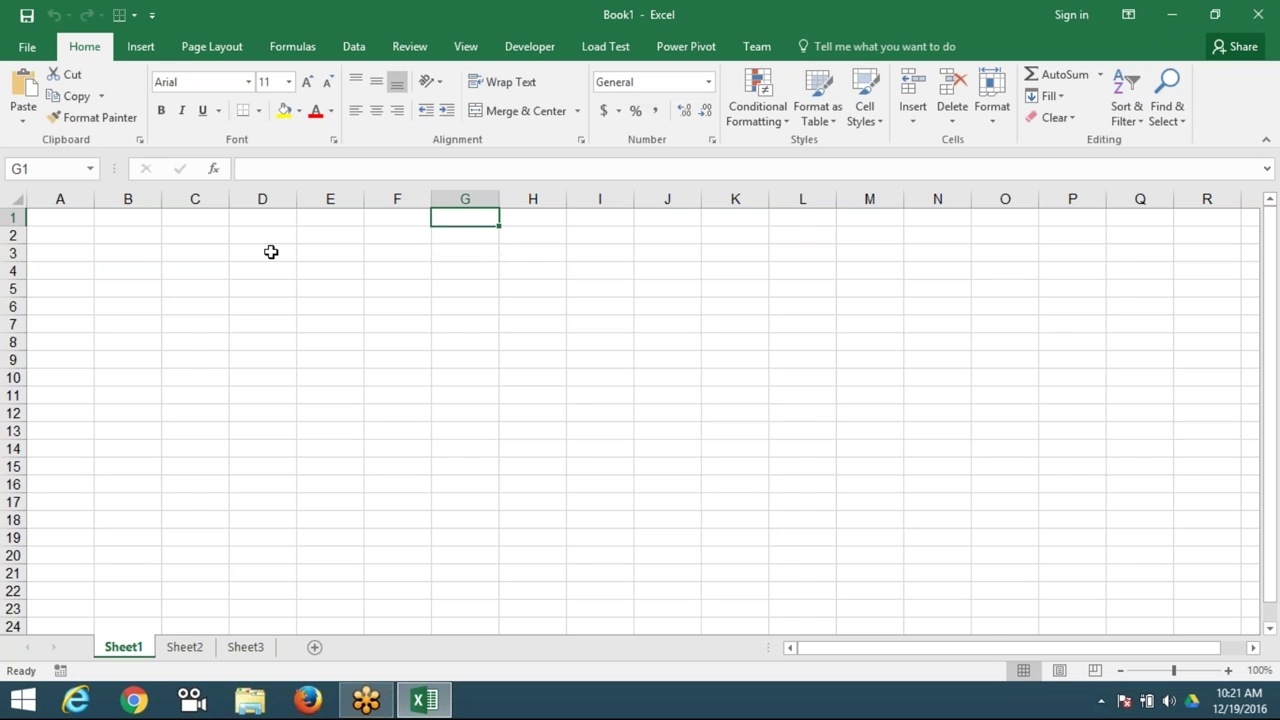
pyautogui.press('Home')
pyautogui.press('Down')
pyautogui.hotkey('ctrl', 'Down')
pyautogui.hotkey('ctrl', 'Up')
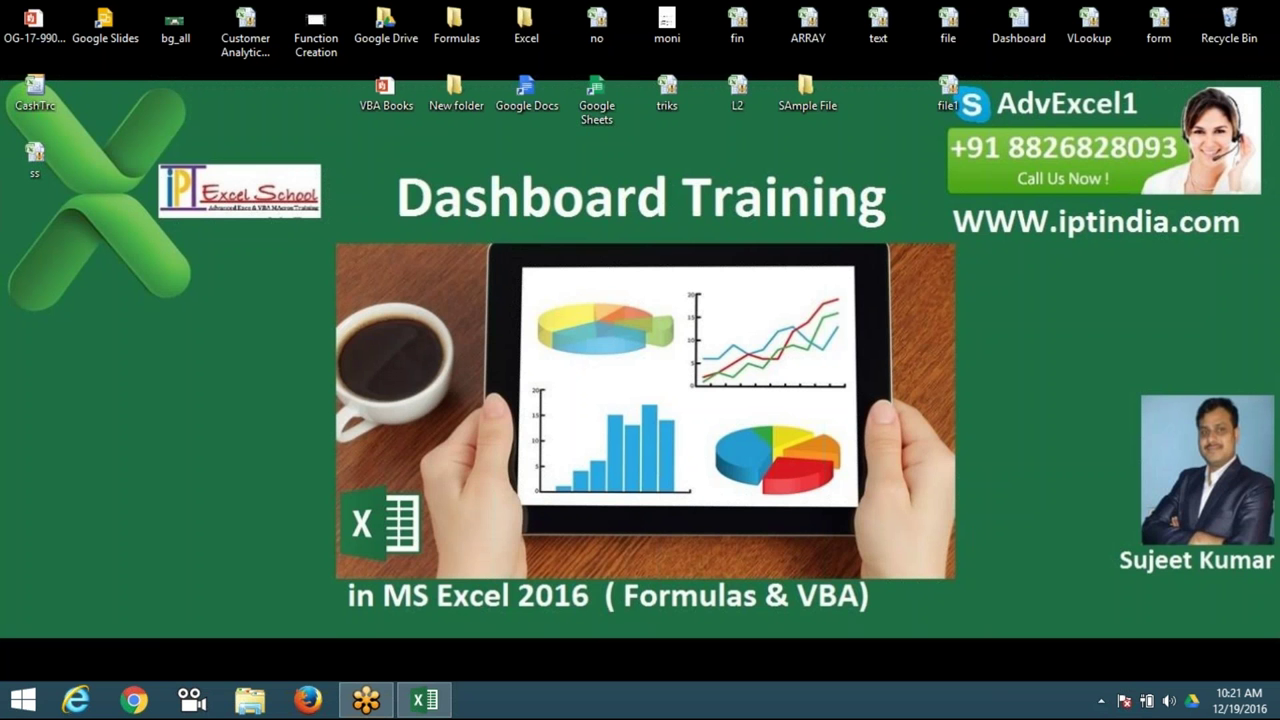
pyautogui.click(425, 699)
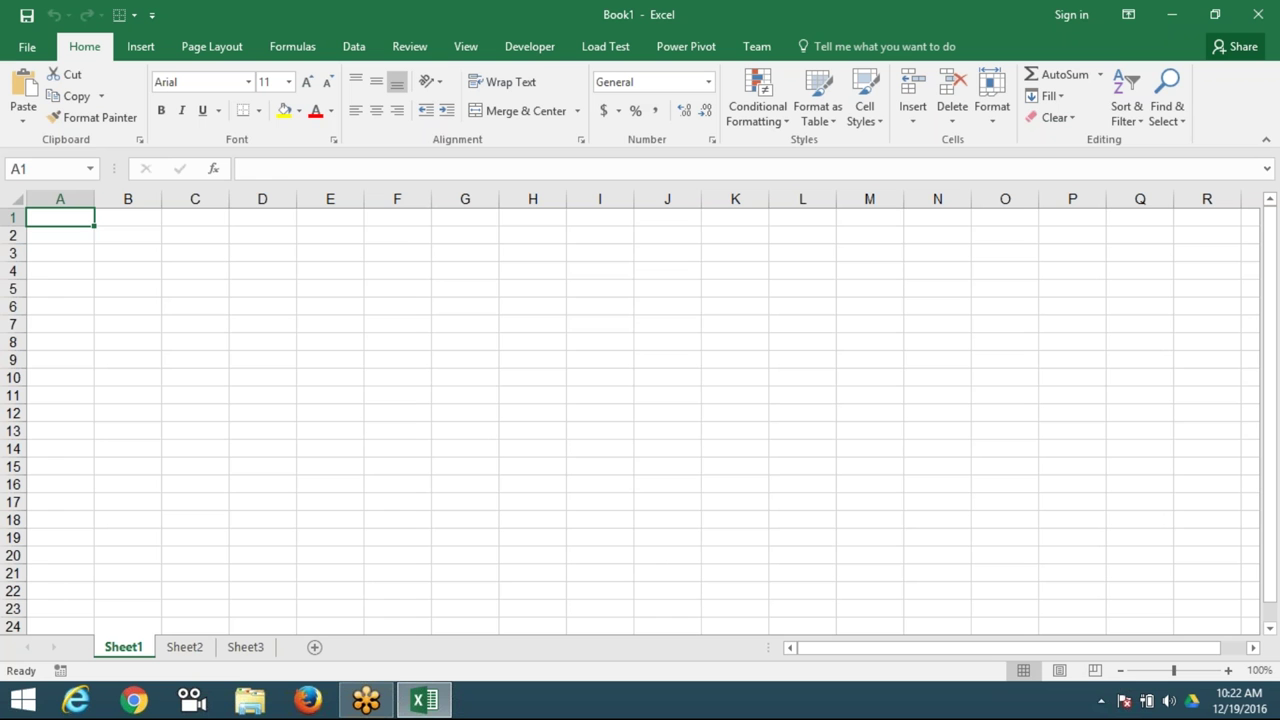
pyautogui.press('Down')
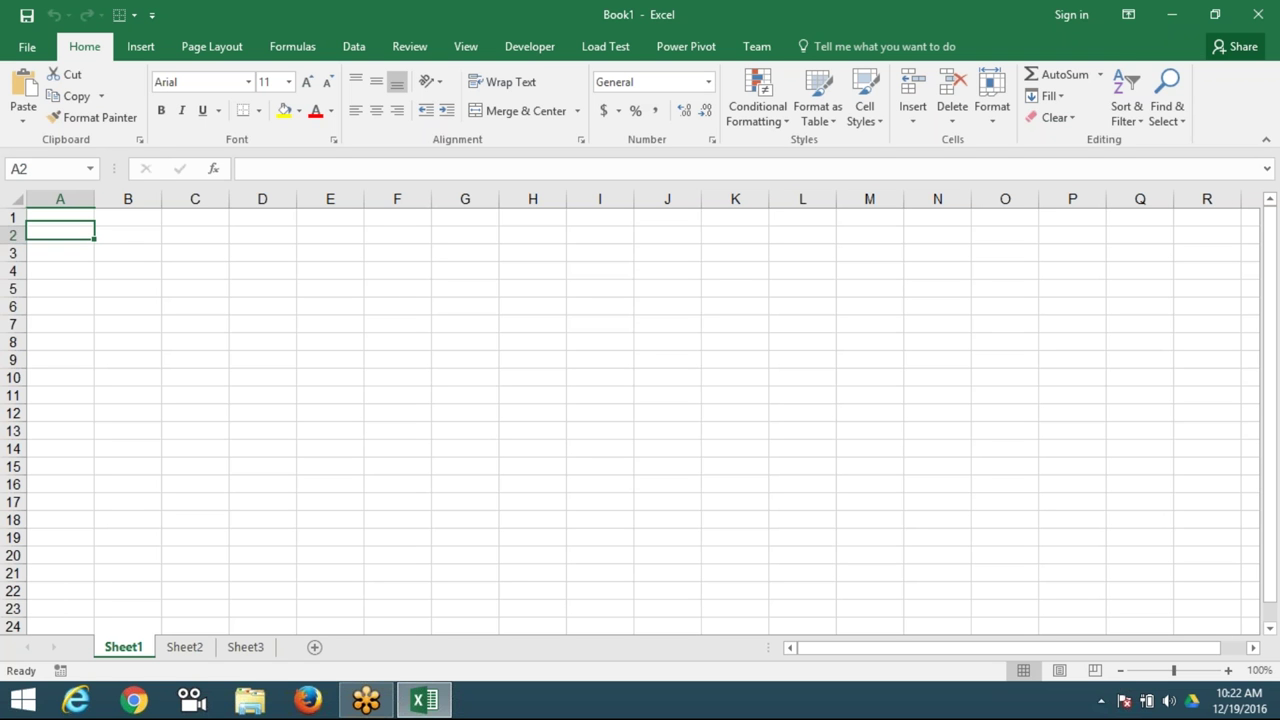
pyautogui.press('Down')
pyautogui.press('Down')
pyautogui.press('Down')
pyautogui.press('Down')
pyautogui.press('Down')
pyautogui.press('Down')
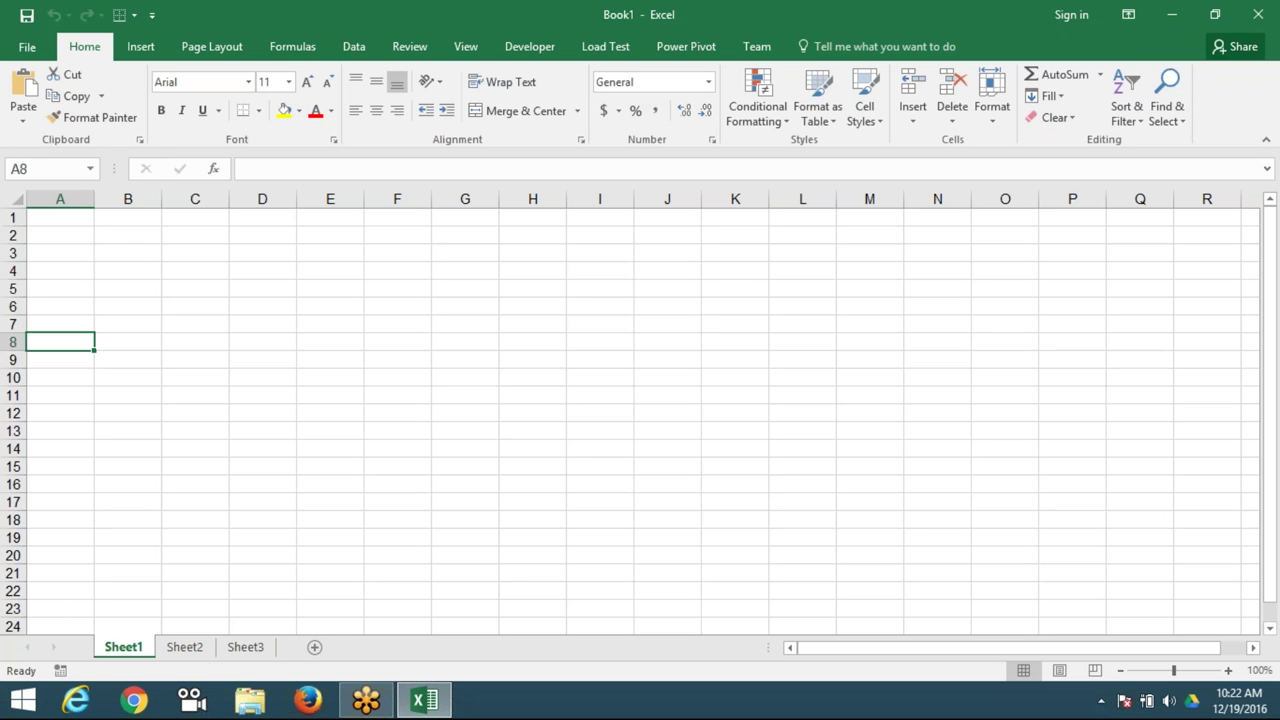
pyautogui.press('Up')
pyautogui.hotkey('ctrl', 'Home')
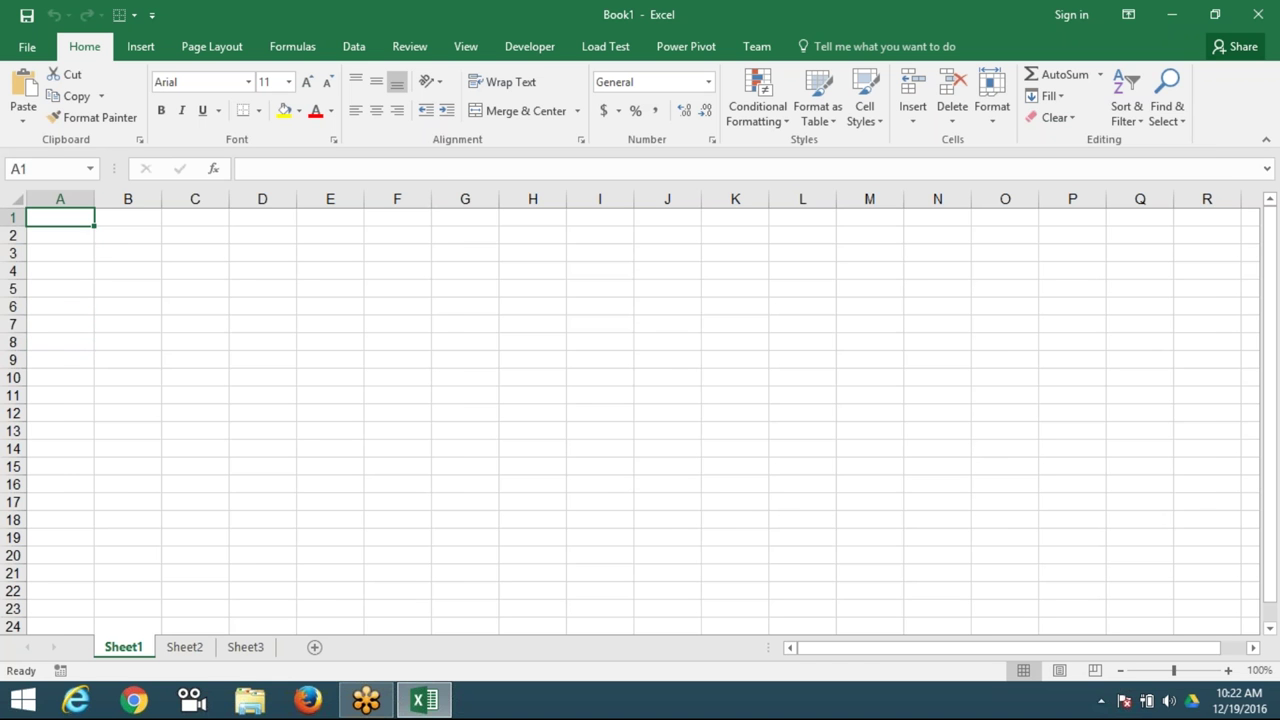
pyautogui.press('Right')
pyautogui.hotkey('ctrl', 'Right')
pyautogui.hotkey('ctrl', 'Left')
pyautogui.click(52, 198)
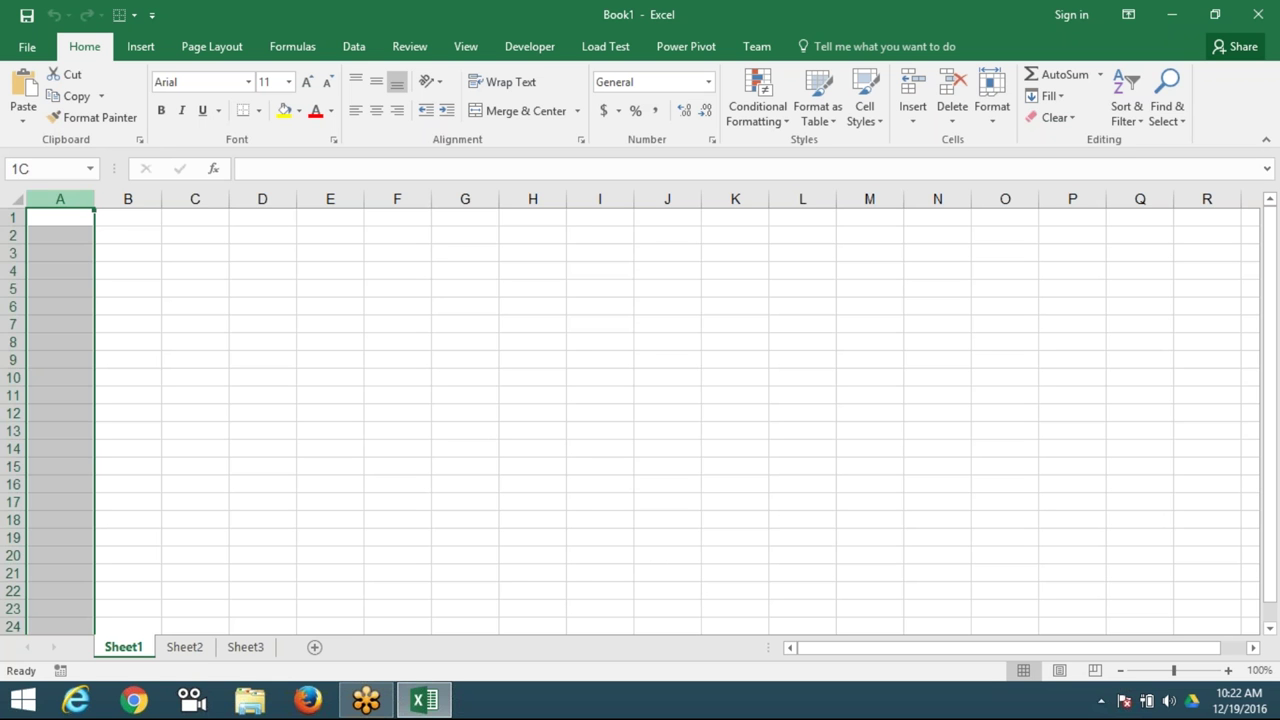
pyautogui.click(14, 215)
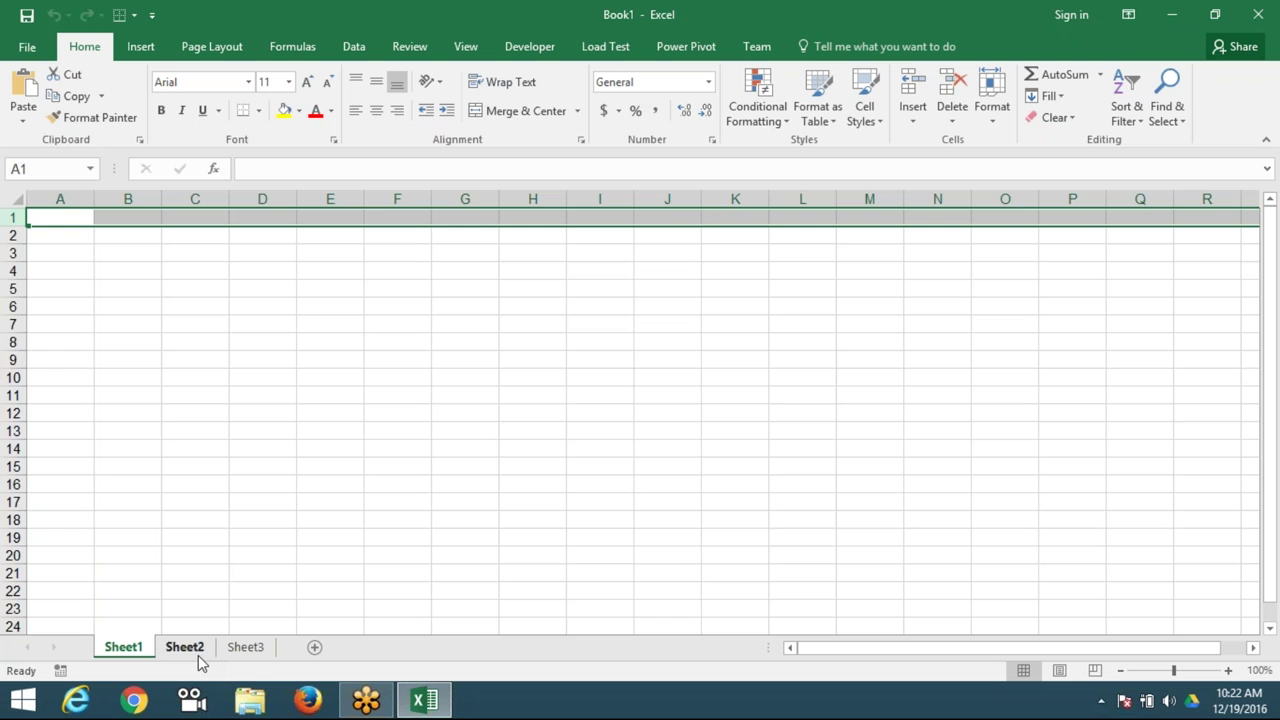
pyautogui.click(201, 388)
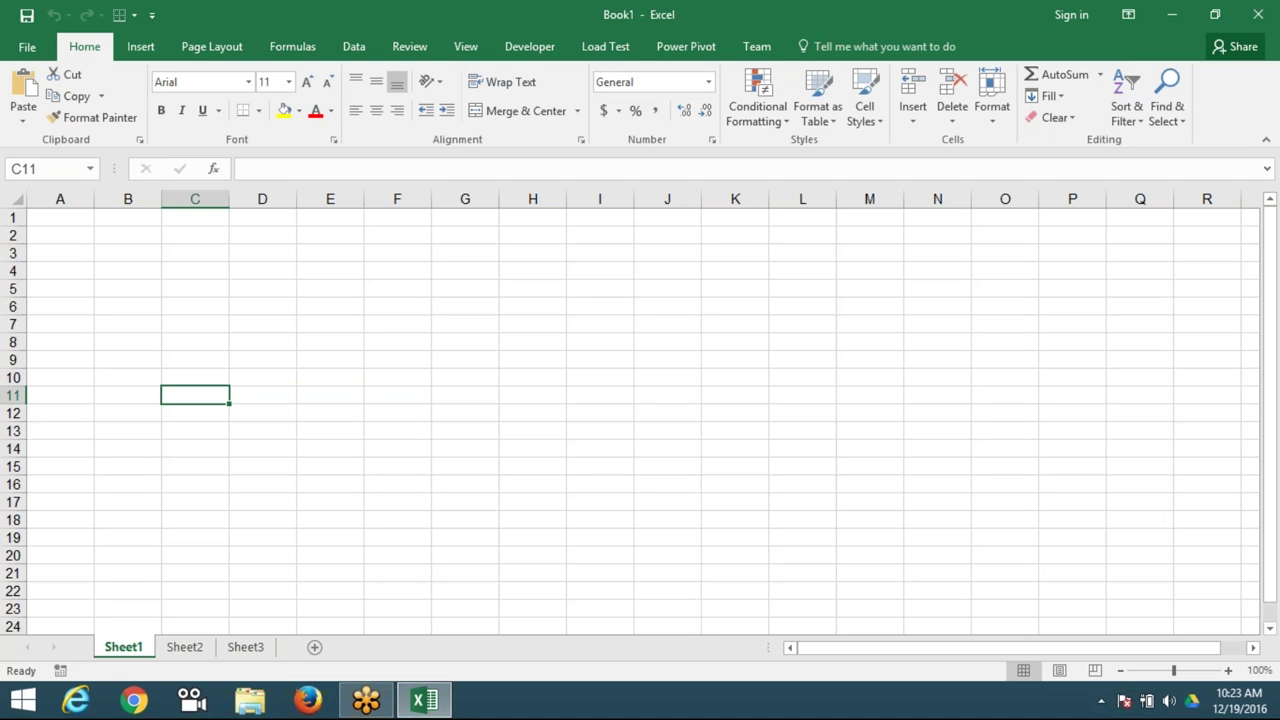
pyautogui.press('Up')
pyautogui.press('Up')
pyautogui.press('Up')
pyautogui.press('Up')
pyautogui.press('Right')
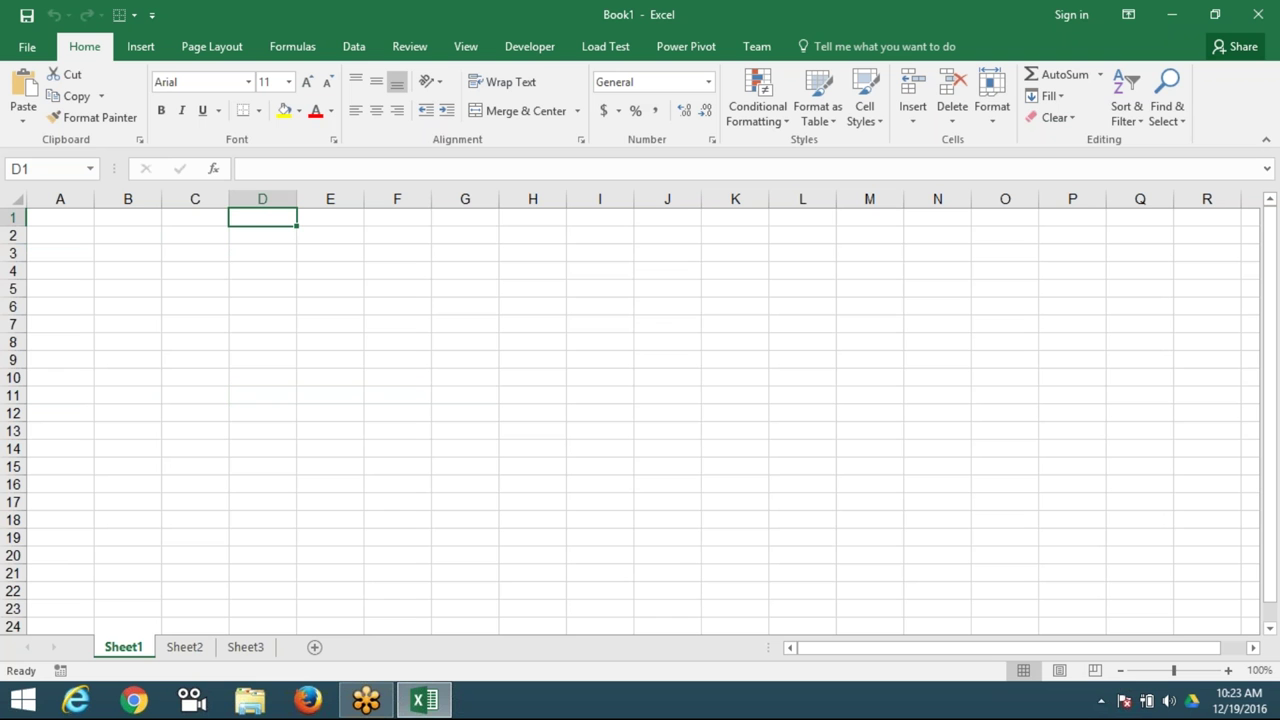
pyautogui.press('Right')
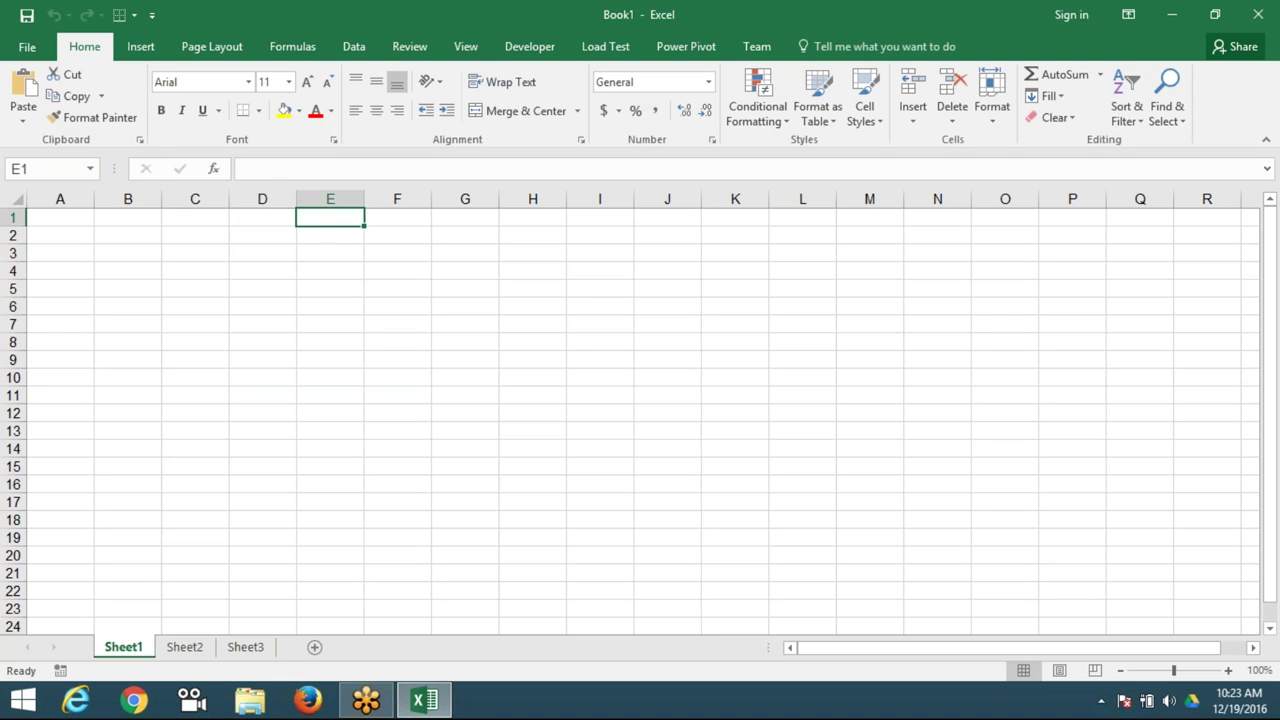
pyautogui.press('Right')
pyautogui.press('Right')
pyautogui.press('Right')
pyautogui.press('Right')
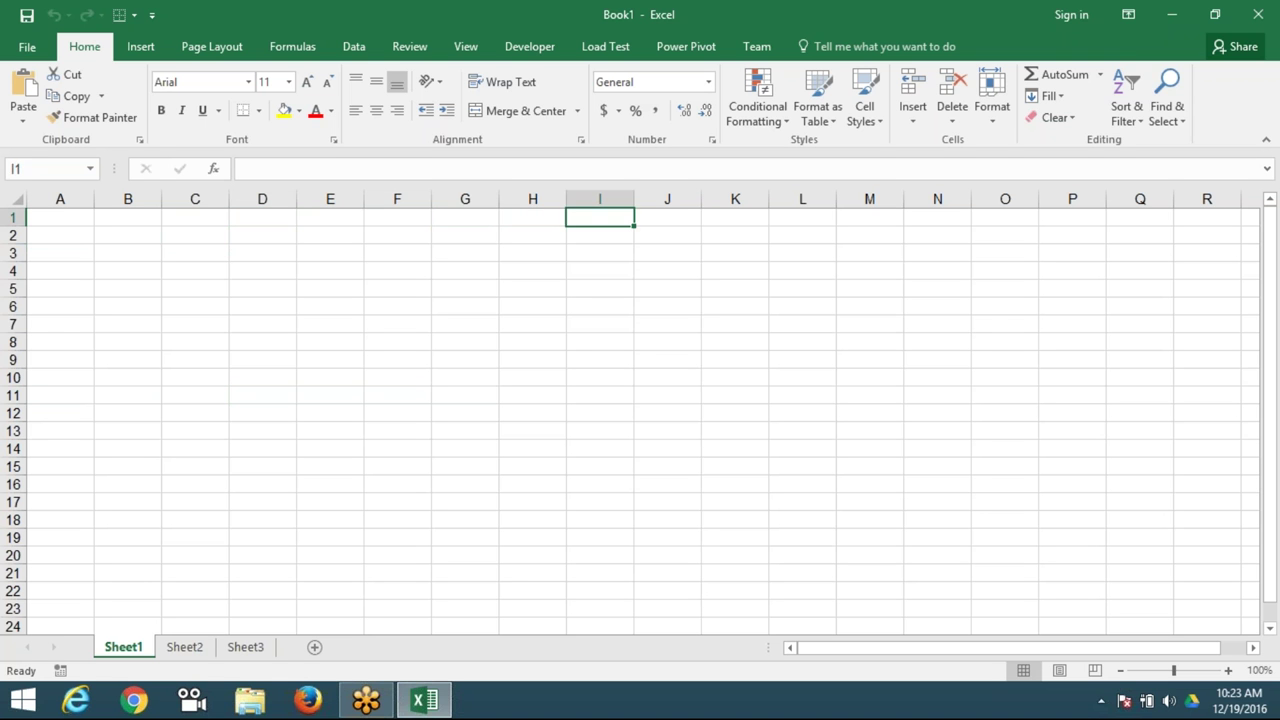
pyautogui.press('Left')
pyautogui.press('Left')
pyautogui.press('Left')
pyautogui.press('Left')
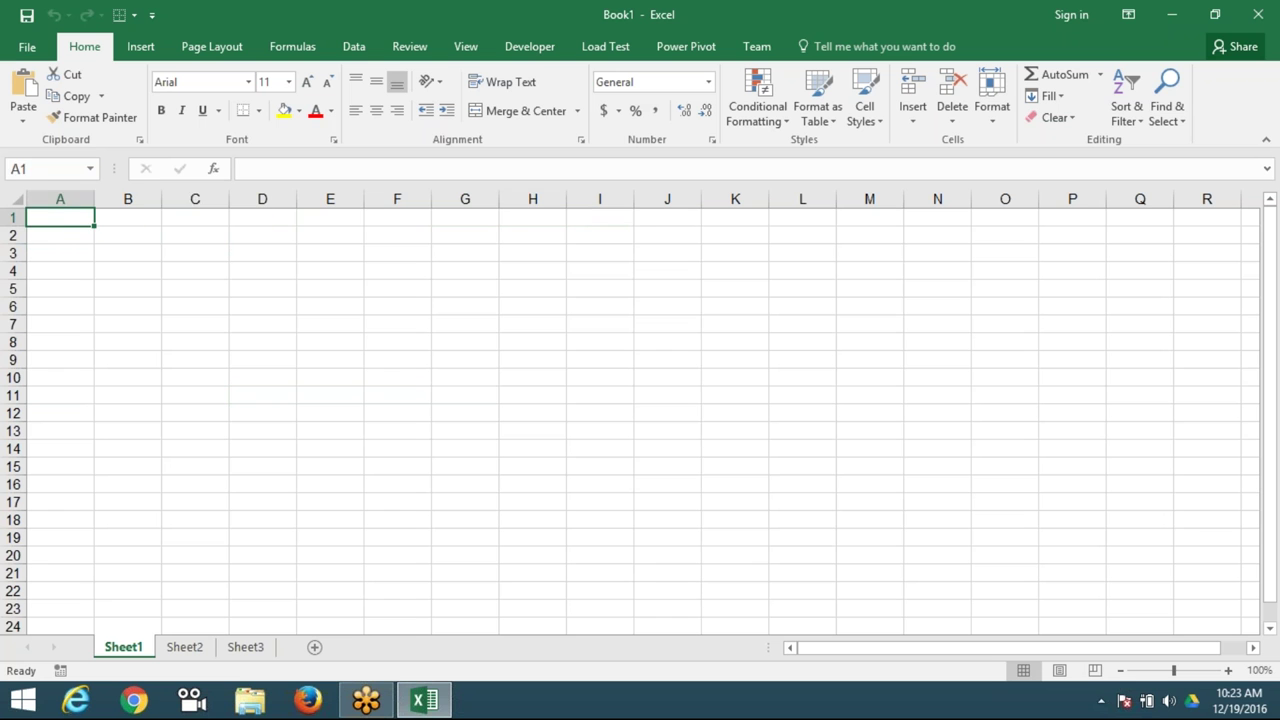
pyautogui.press('Right')
pyautogui.press('Right')
pyautogui.press('Right')
pyautogui.press('Right')
pyautogui.press('Right')
pyautogui.press('Left')
pyautogui.press('Down')
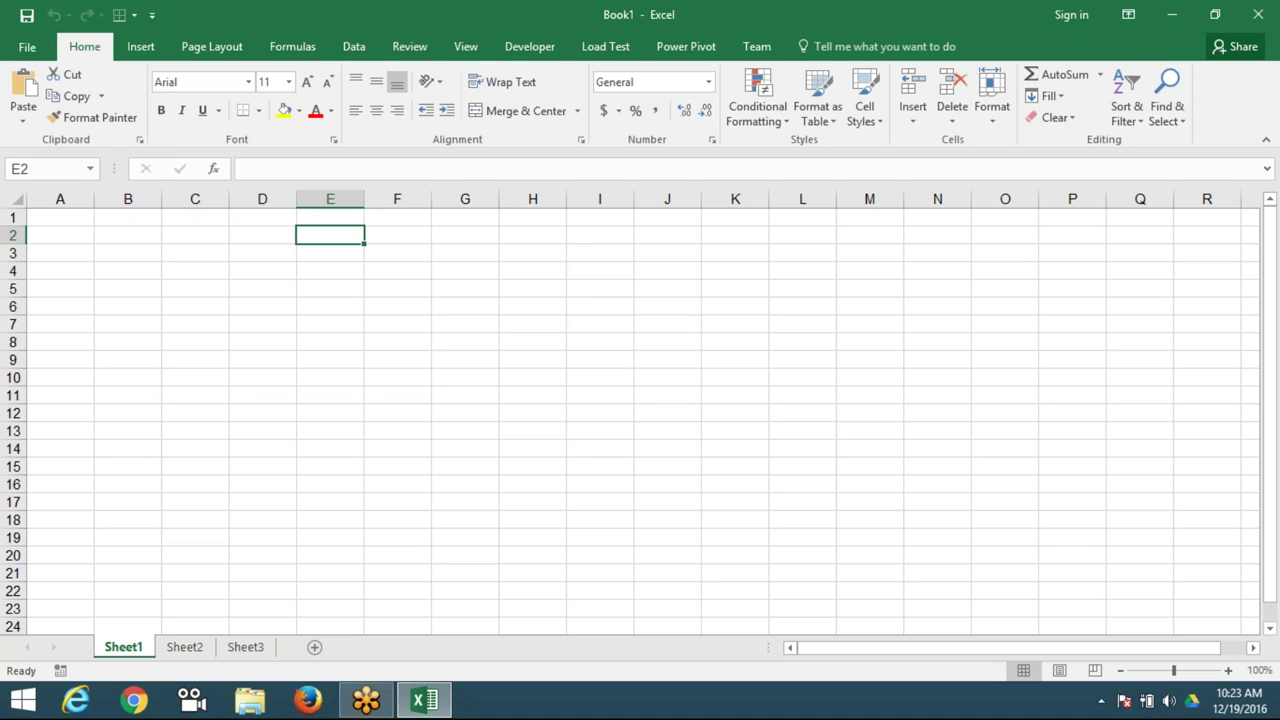
# - Enter the label 'Storage' in cell E2
pyautogui.write('S')
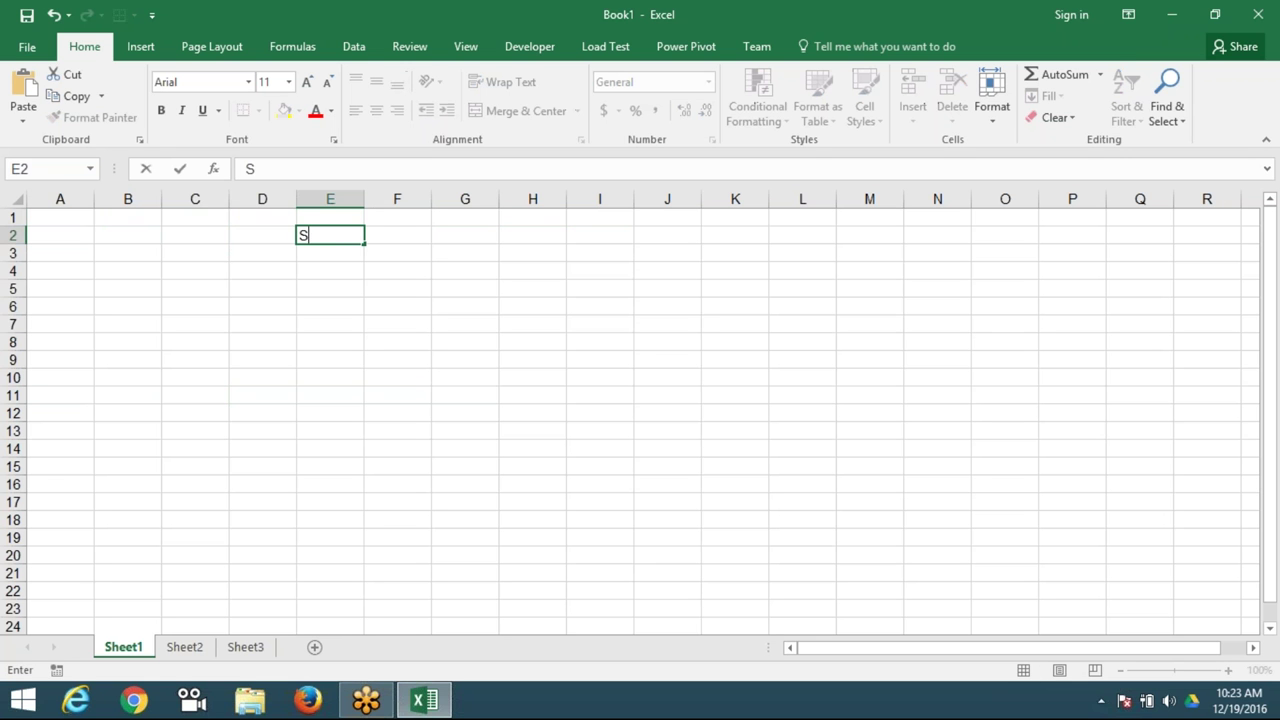
pyautogui.write('to')
pyautogui.write('rage')
pyautogui.press('Return')
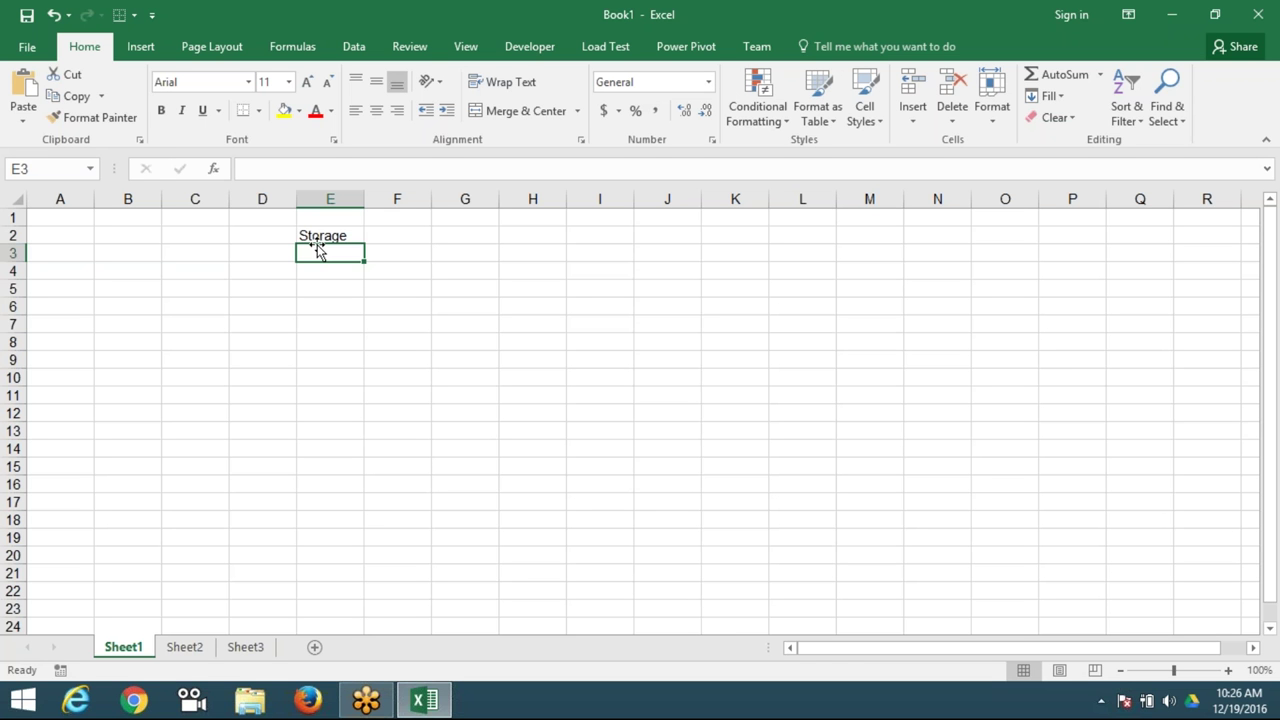
pyautogui.press('Up')
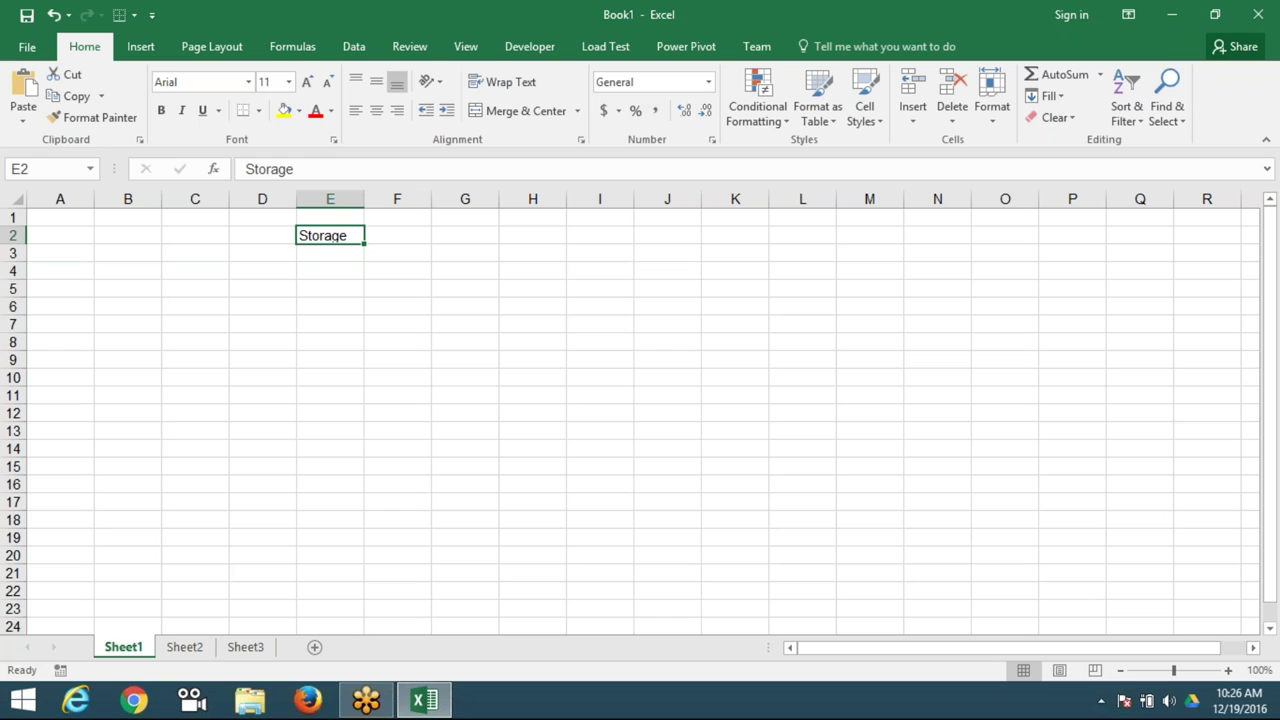
pyautogui.press('Down')
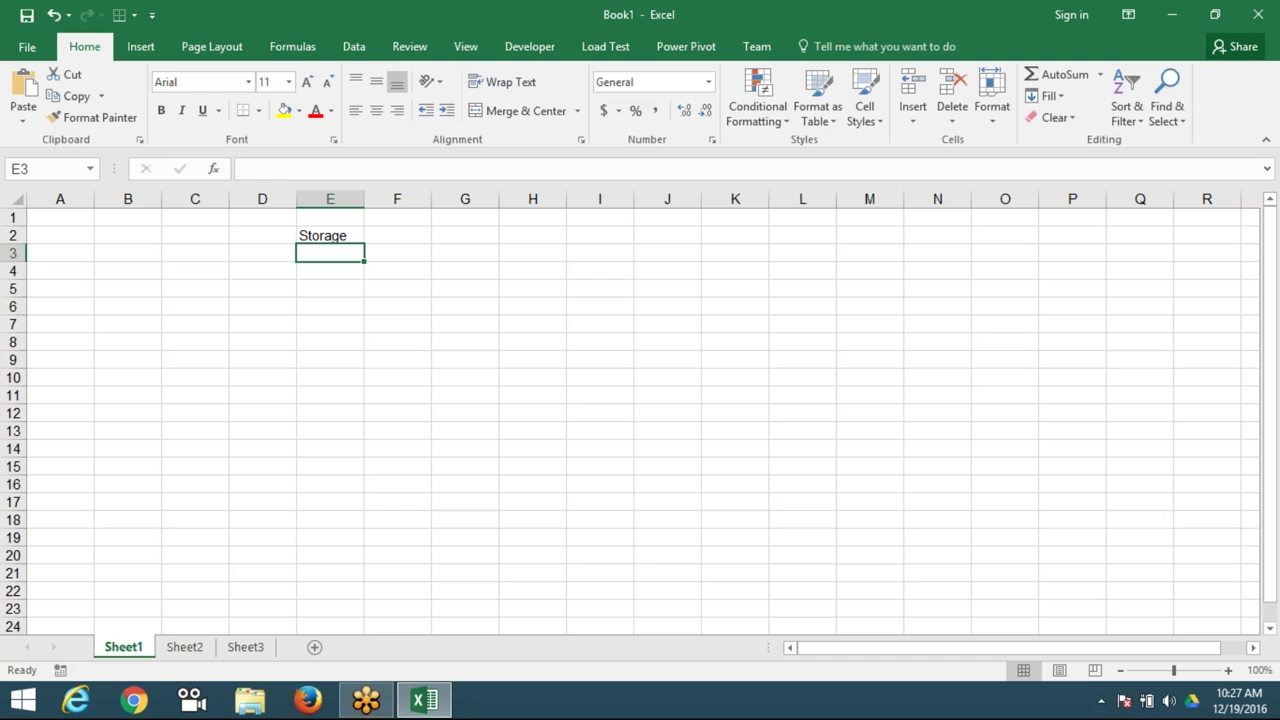
# - Enter the numbers 1 and 2 in cells D2 and D3
pyautogui.click(330, 235)
pyautogui.click(262, 235)
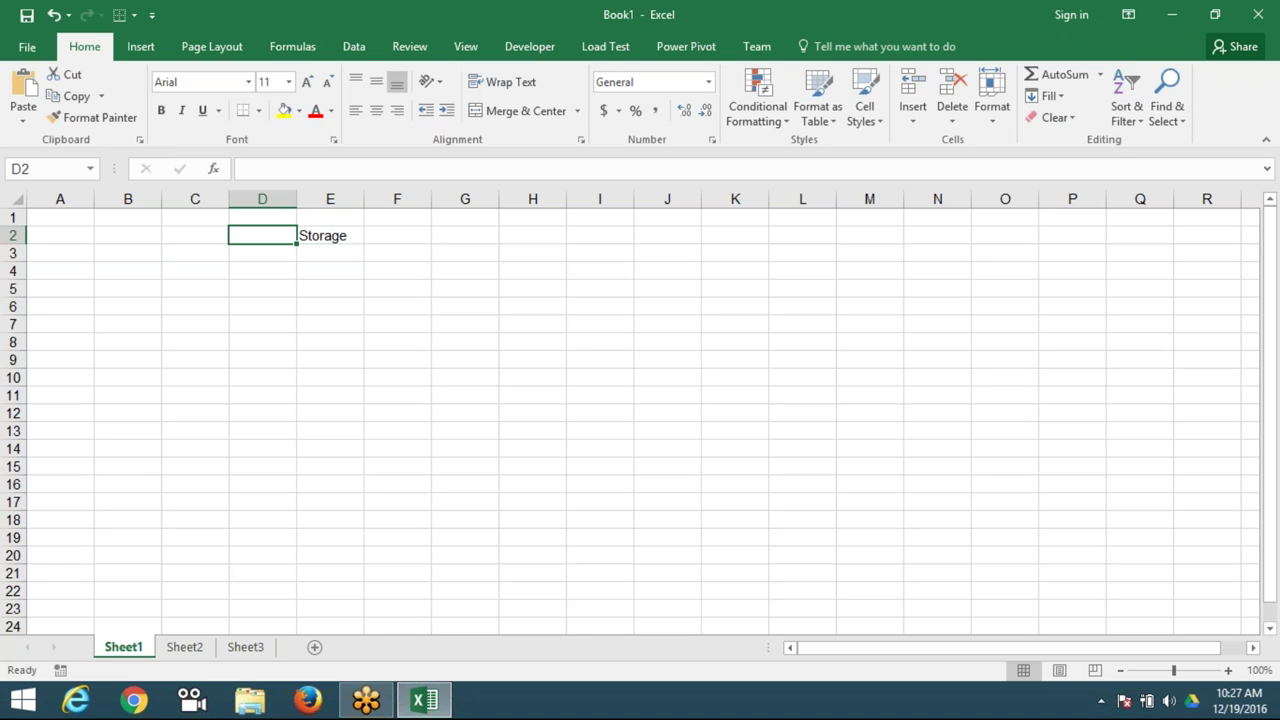
pyautogui.write('1.')
pyautogui.press('Return')
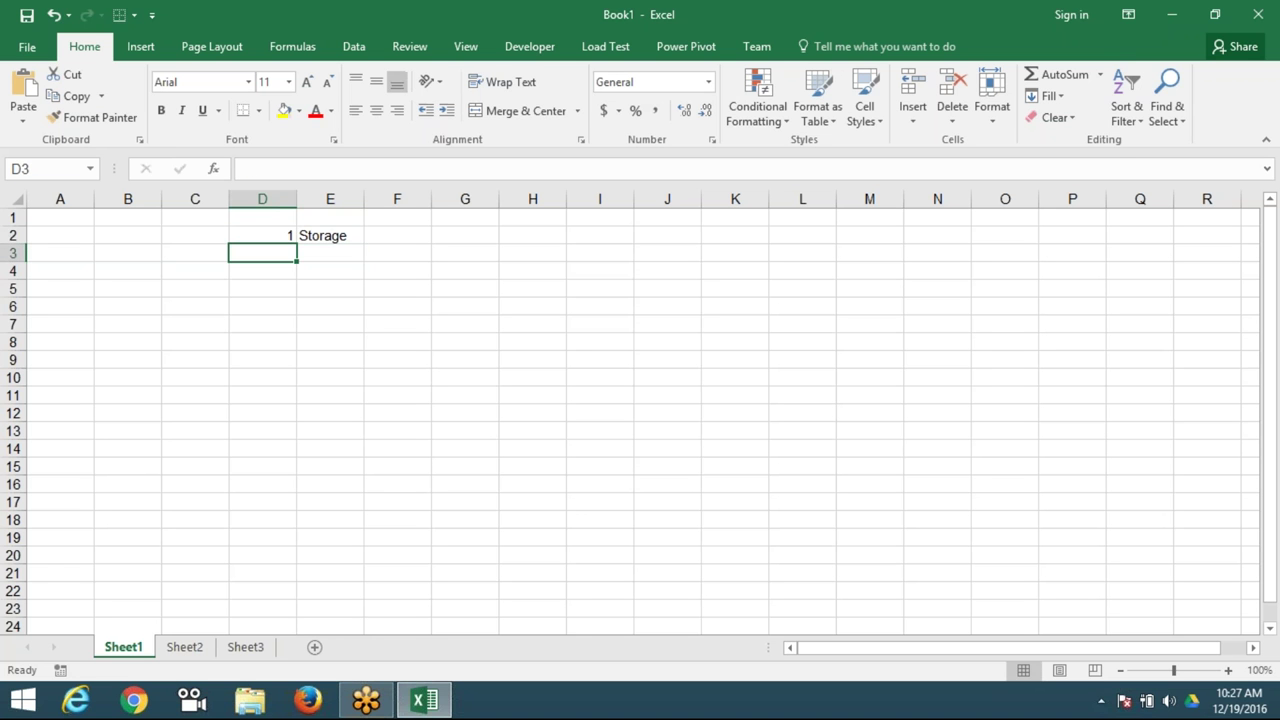
pyautogui.write('2')
pyautogui.press('Return')
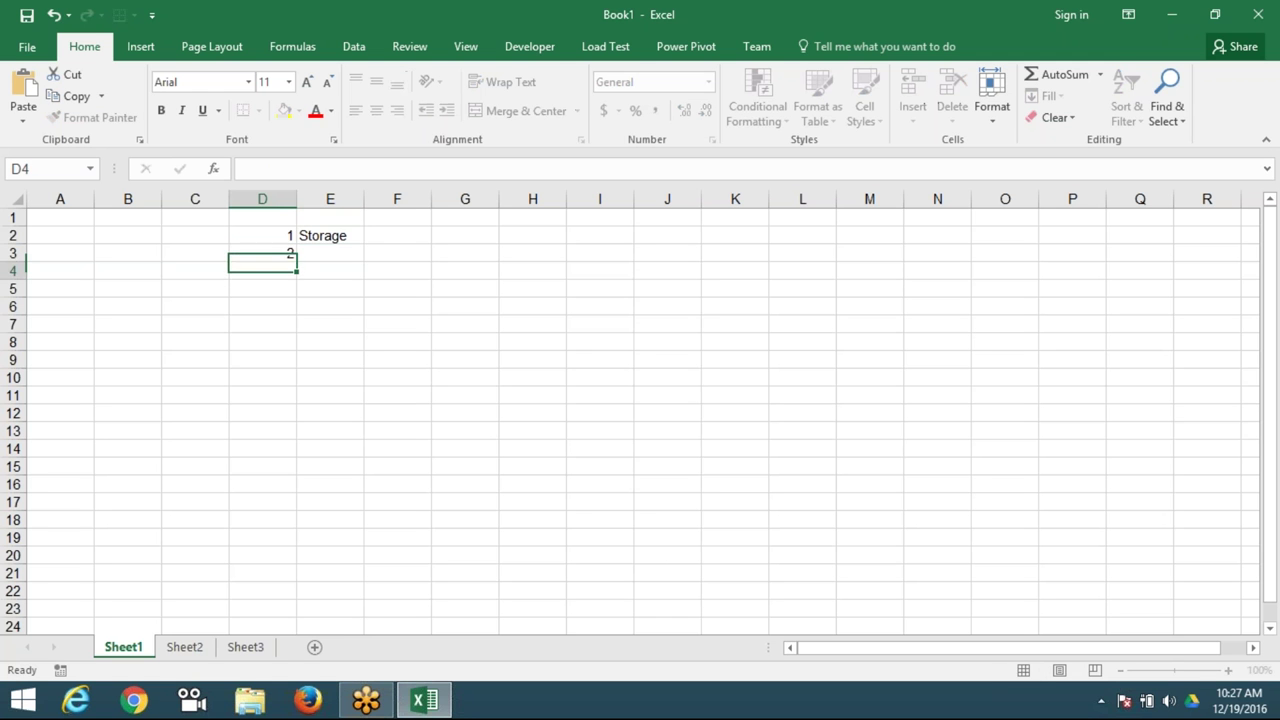
# - Enter 'Analysis' in cell E3 beside the 2
pyautogui.press('Up')
pyautogui.press('Right')
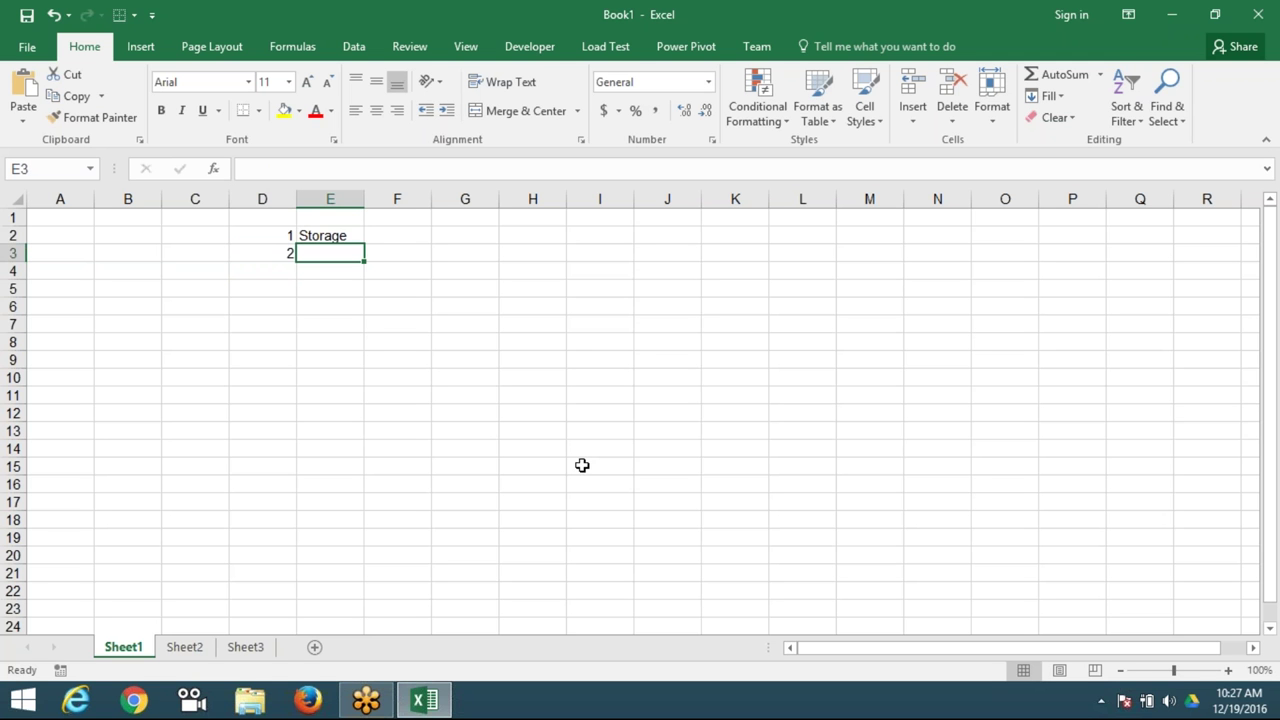
pyautogui.rightClick(76, 700)
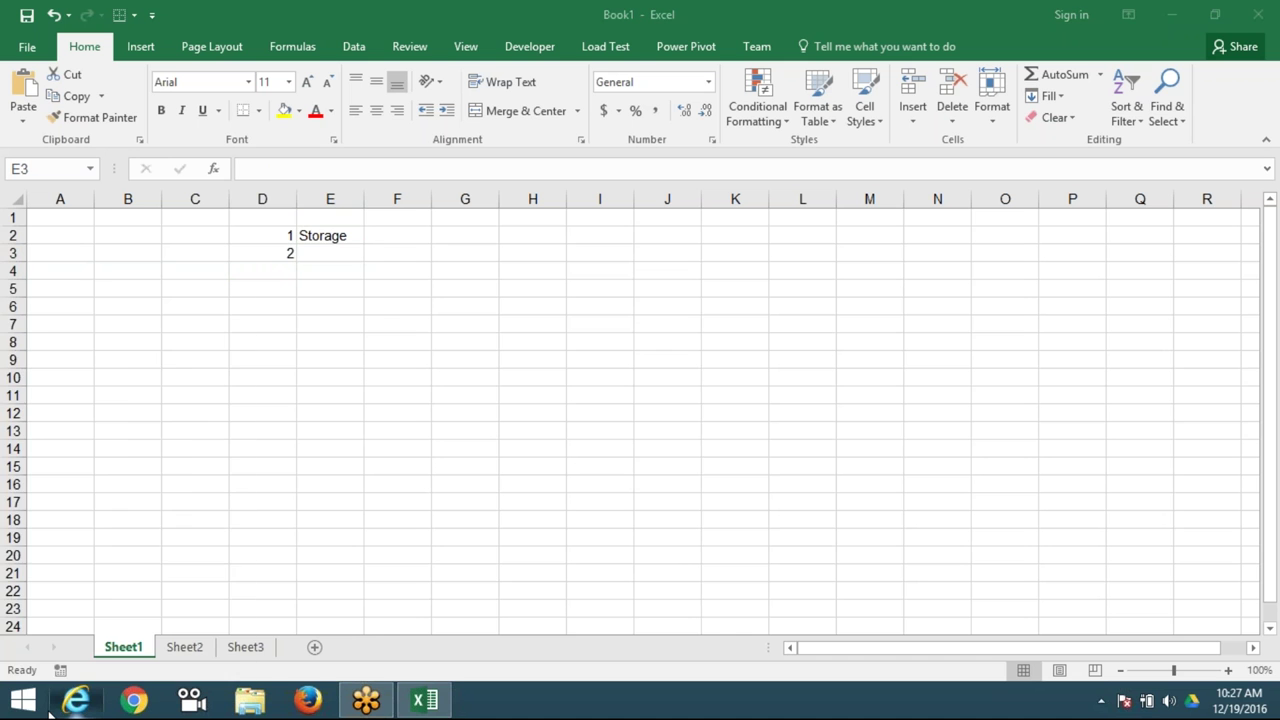
pyautogui.click(437, 236)
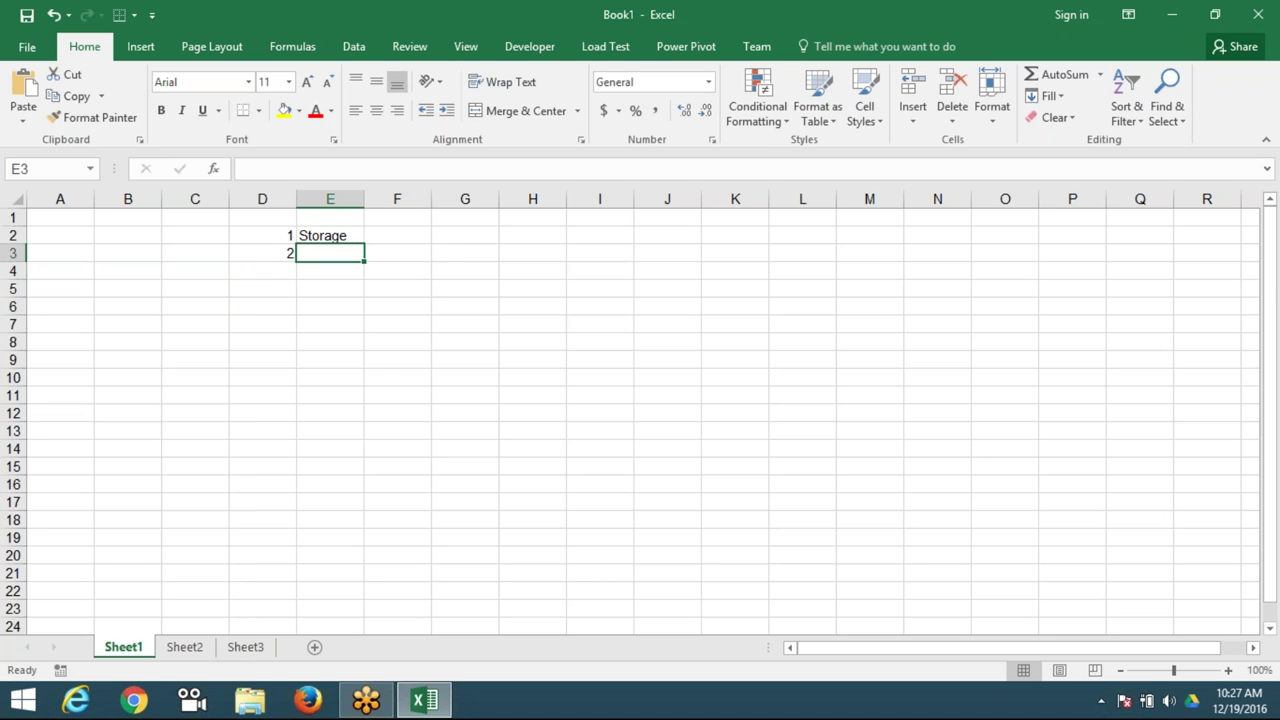
pyautogui.write('An')
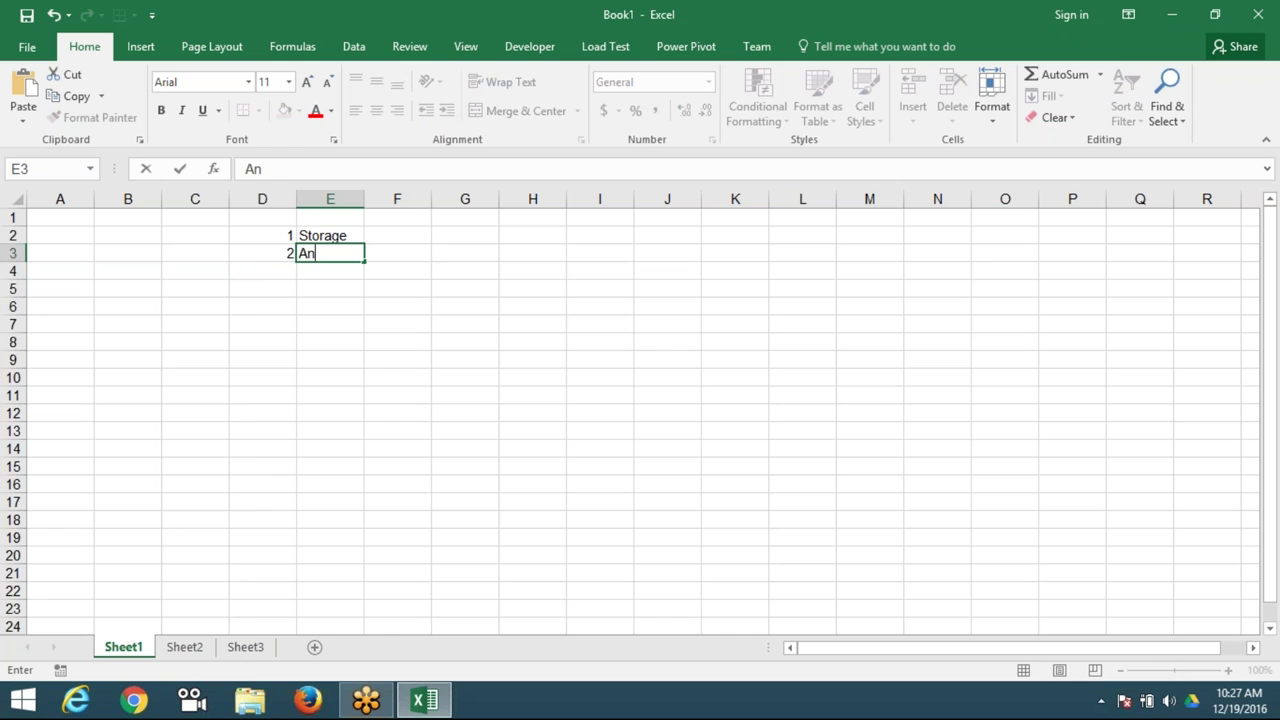
pyautogui.write('alysis')
pyautogui.press('Return')
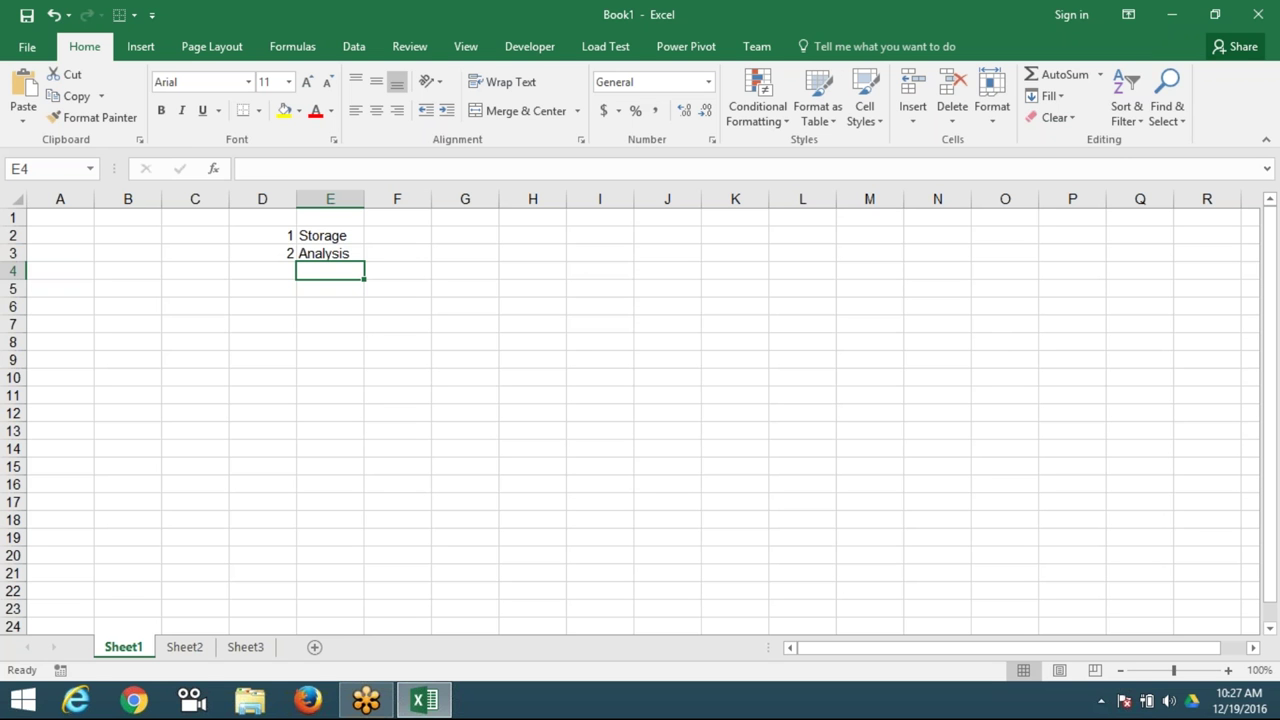
# - Open the recent workbook Data1.xlsm from the File menu
pyautogui.click(32, 47)
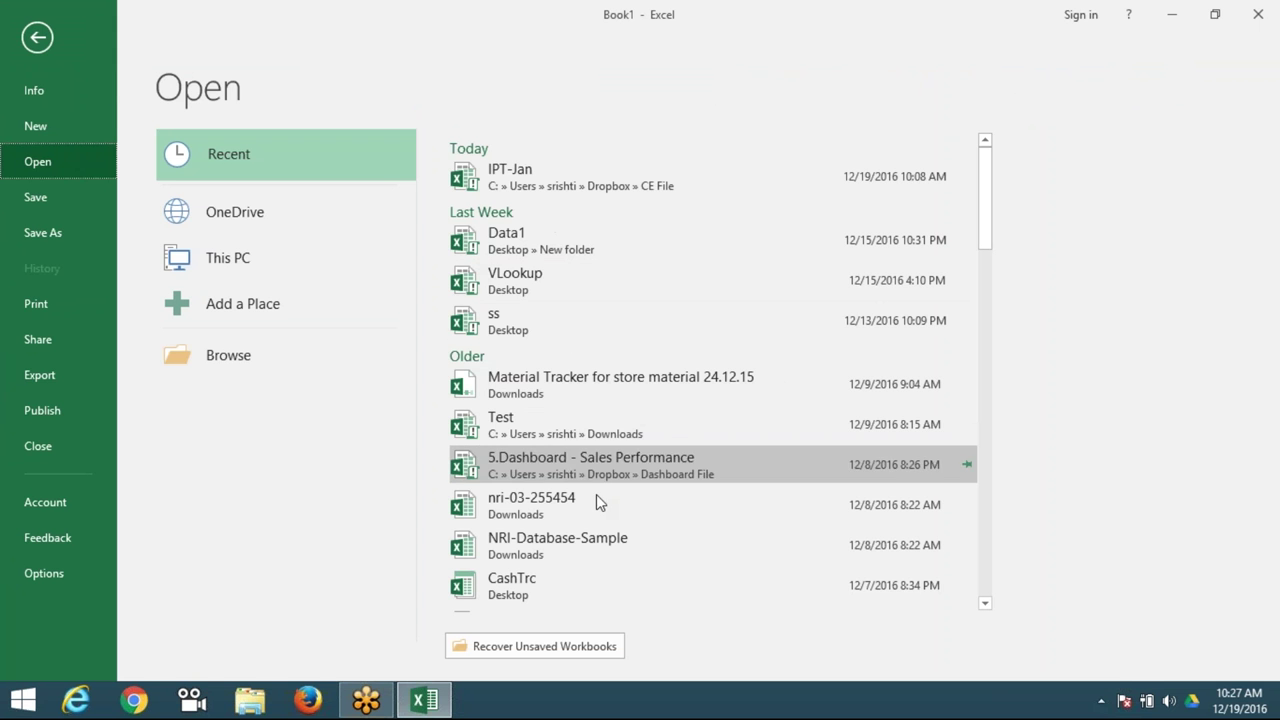
pyautogui.scroll(-1, 596, 500)
pyautogui.scroll(-1, 596, 500)
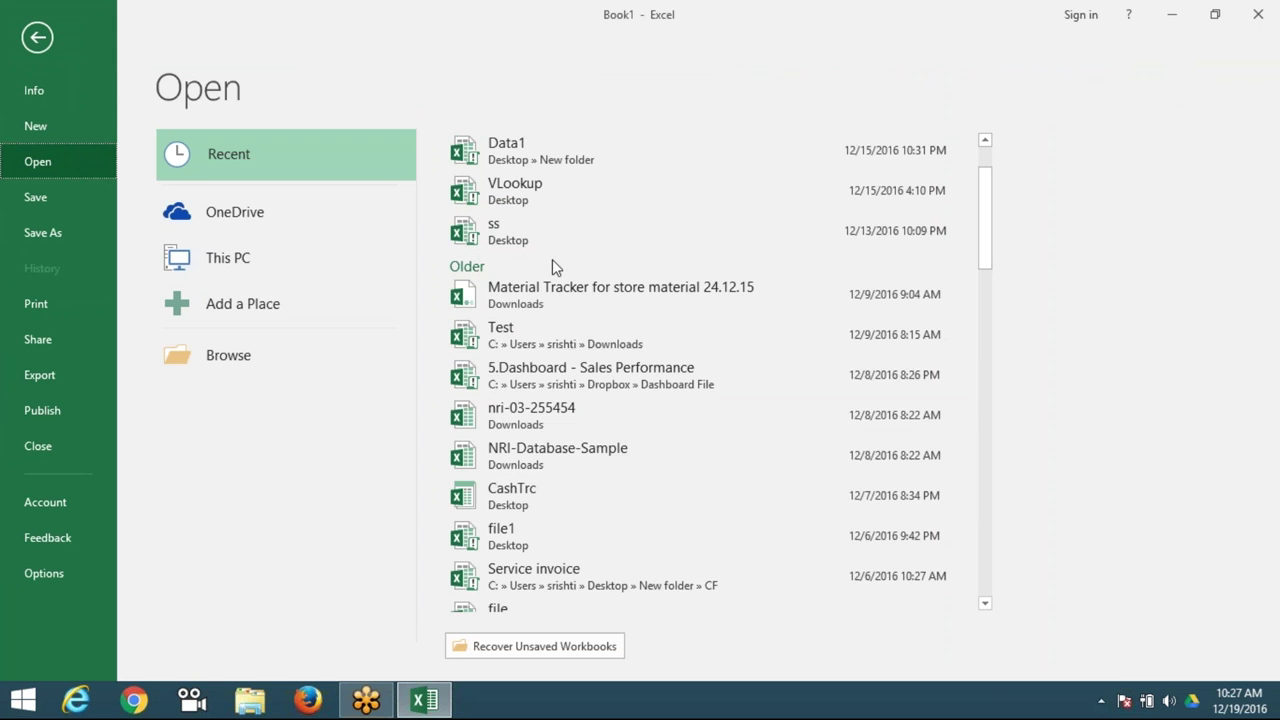
pyautogui.scroll(1, 545, 250)
pyautogui.click(522, 236)
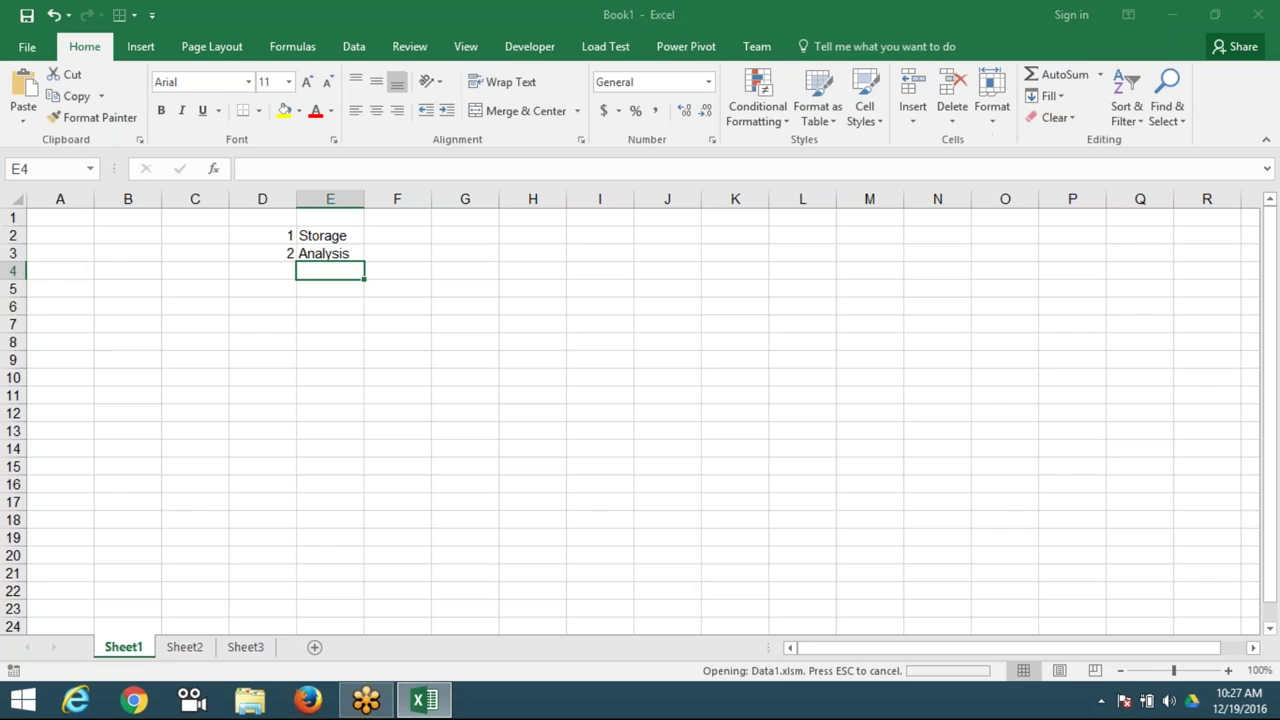
# - AutoFit column A of Data1's employee table so every Full Name shows
pyautogui.click(113, 650)
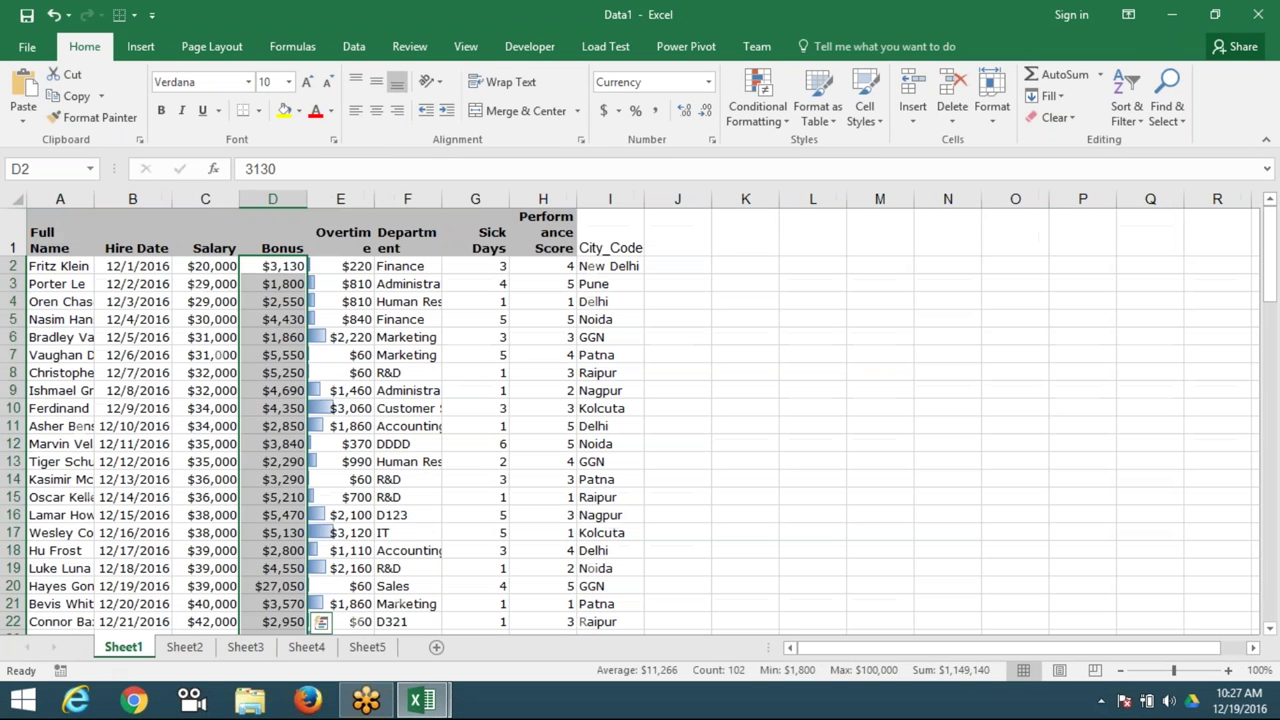
pyautogui.click(118, 340)
pyautogui.click(85, 198)
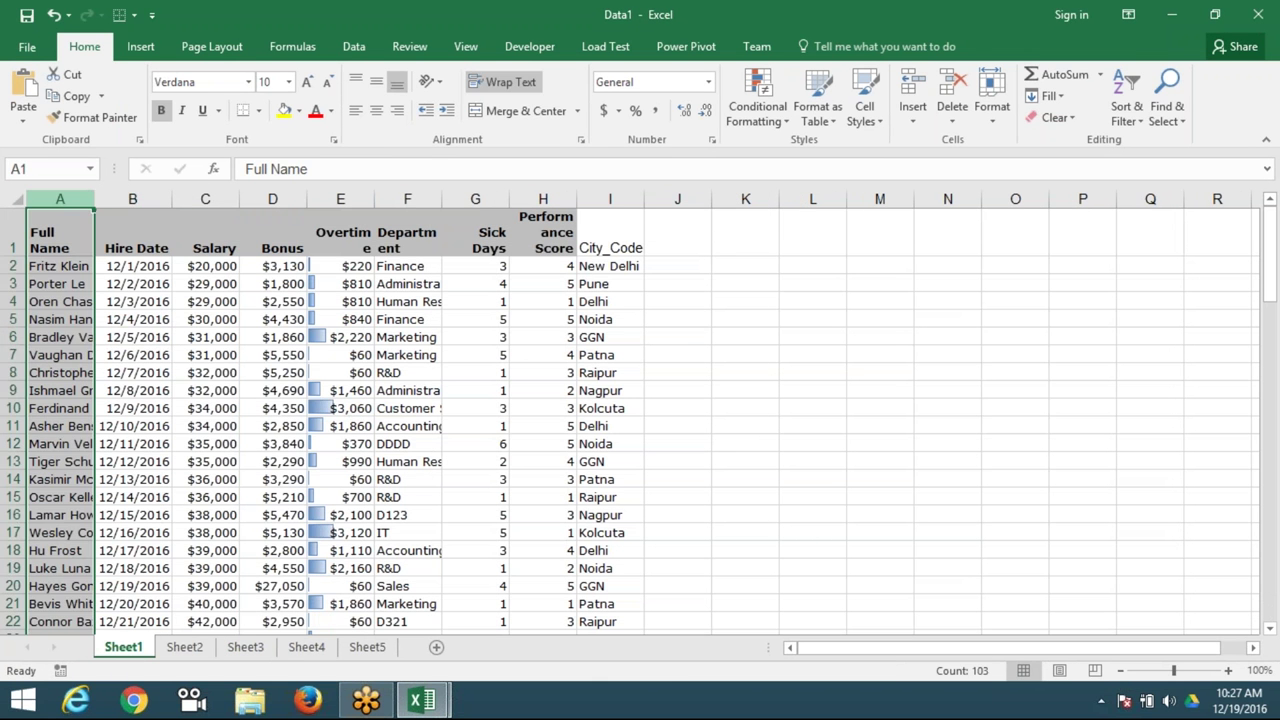
pyautogui.doubleClick(94, 199)
pyautogui.click(210, 302)
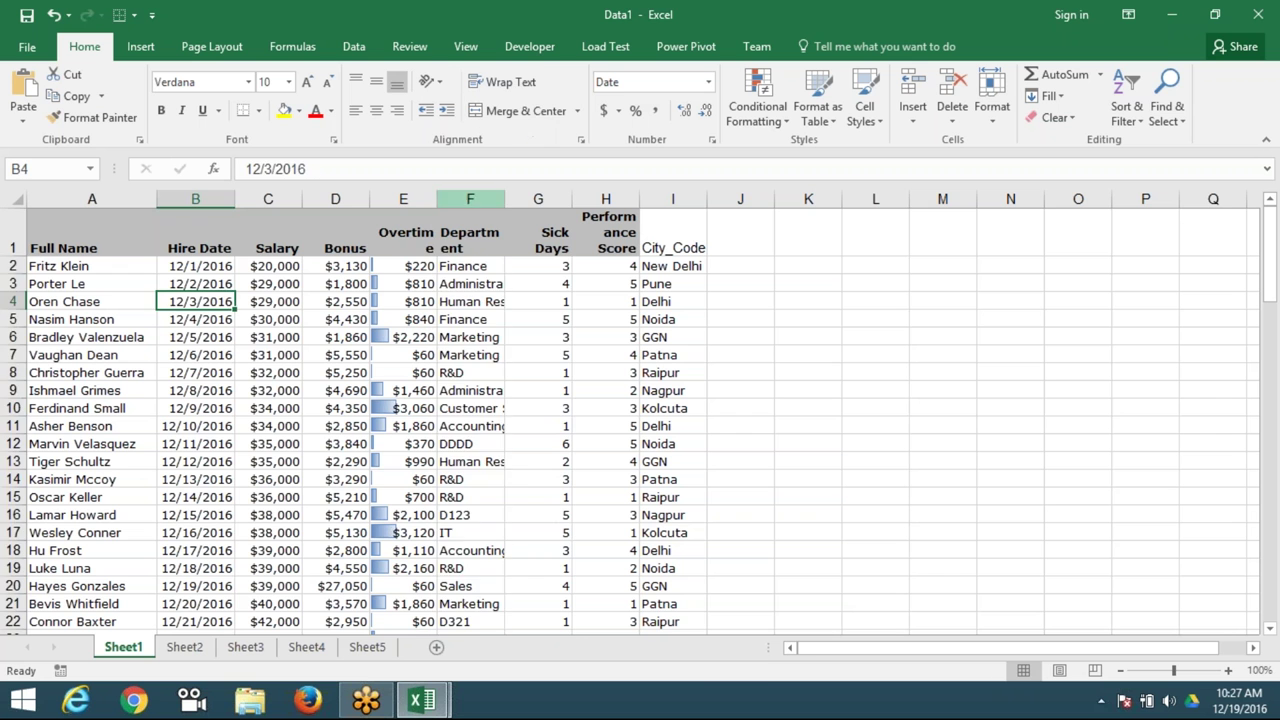
pyautogui.click(470, 199)
pyautogui.click(538, 199)
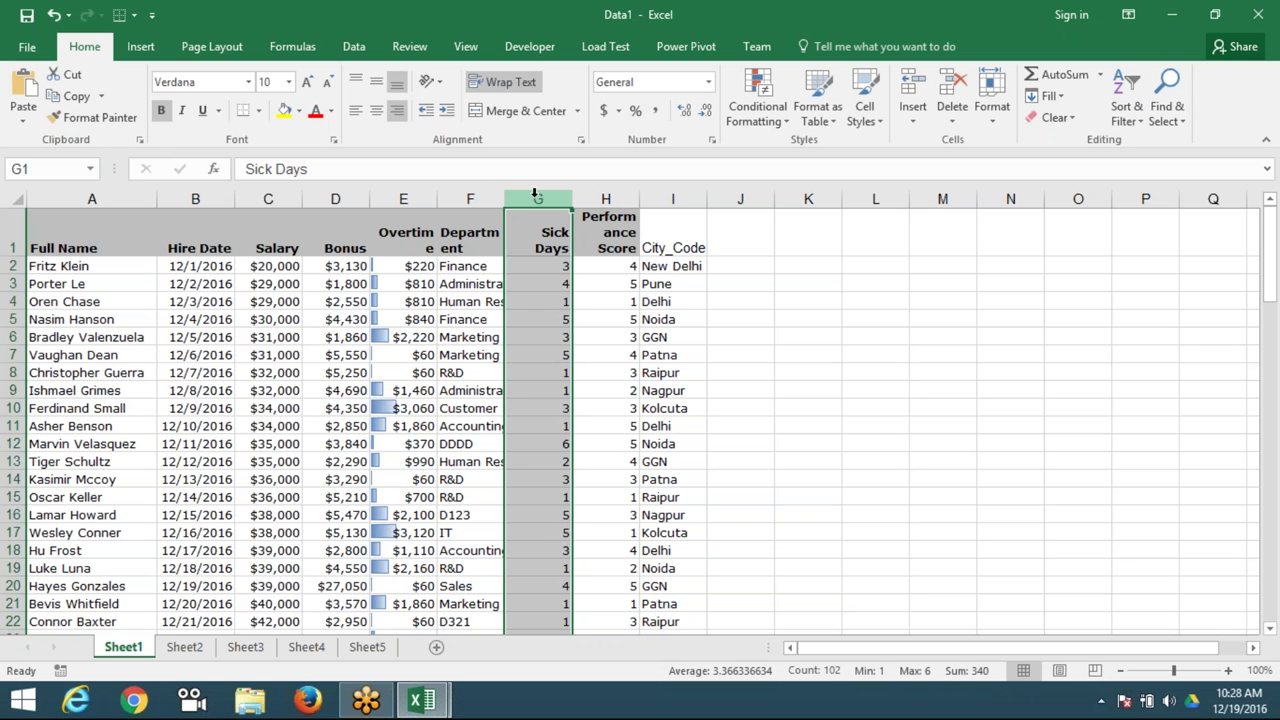
# - Insert a PivotTable of the employee table on a new sheet with Department as rows
pyautogui.click(110, 249)
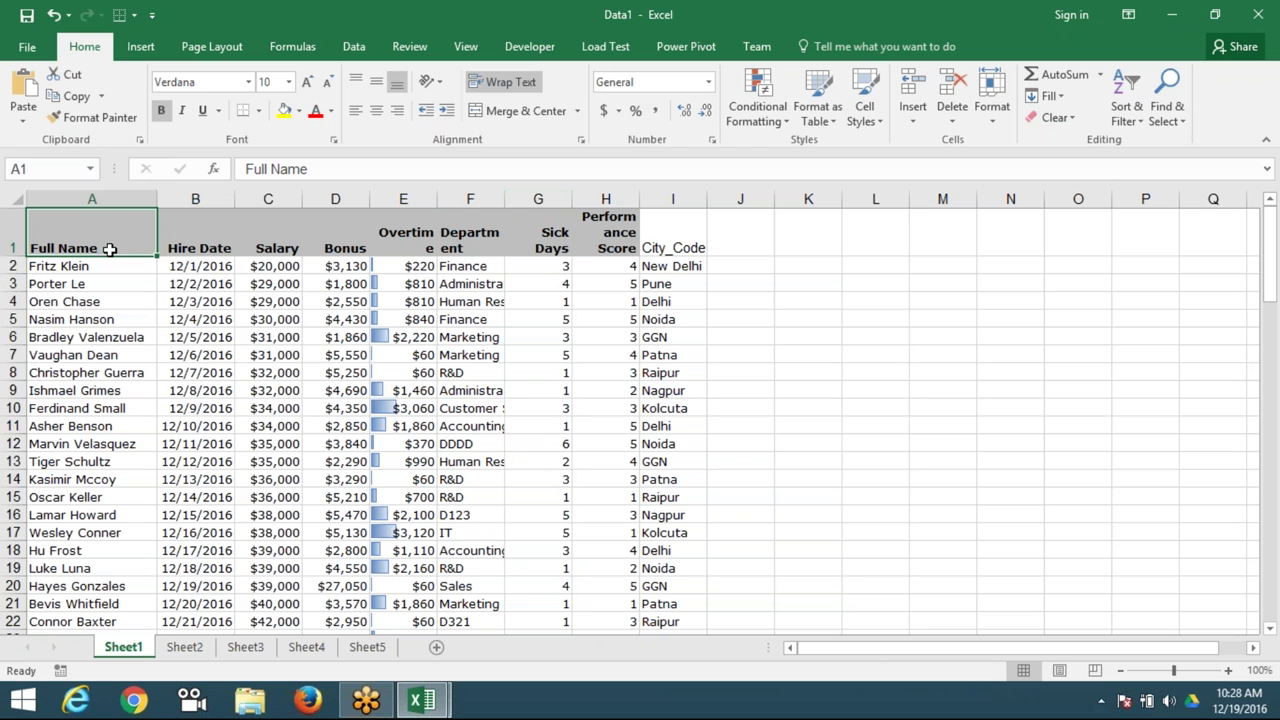
pyautogui.click(139, 50)
pyautogui.click(46, 99)
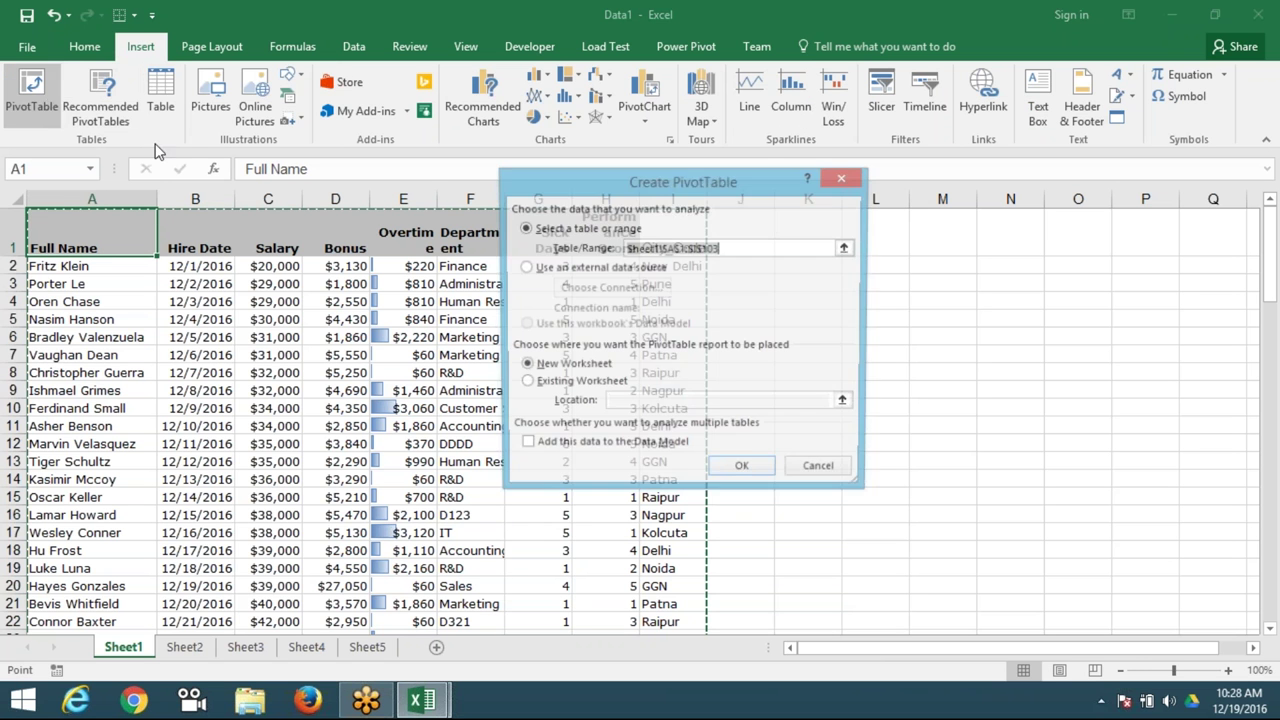
pyautogui.click(743, 471)
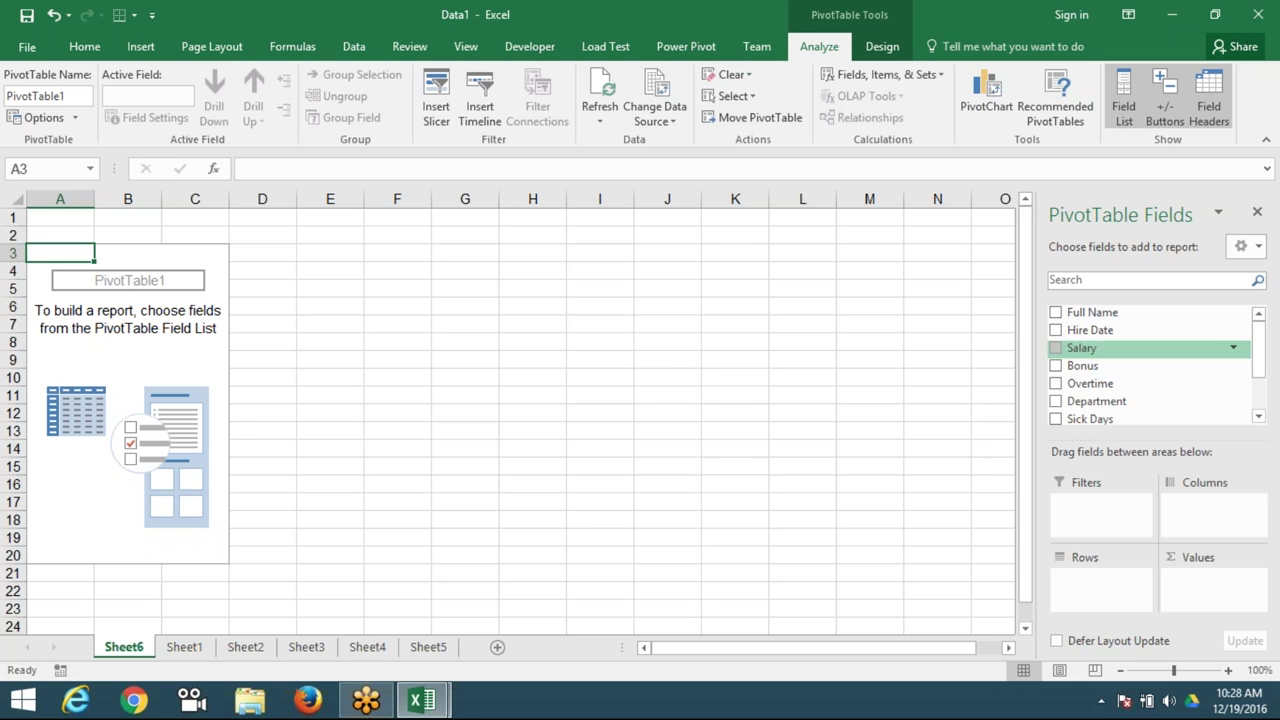
pyautogui.moveTo(1098, 403); pyautogui.dragTo(1113, 598)
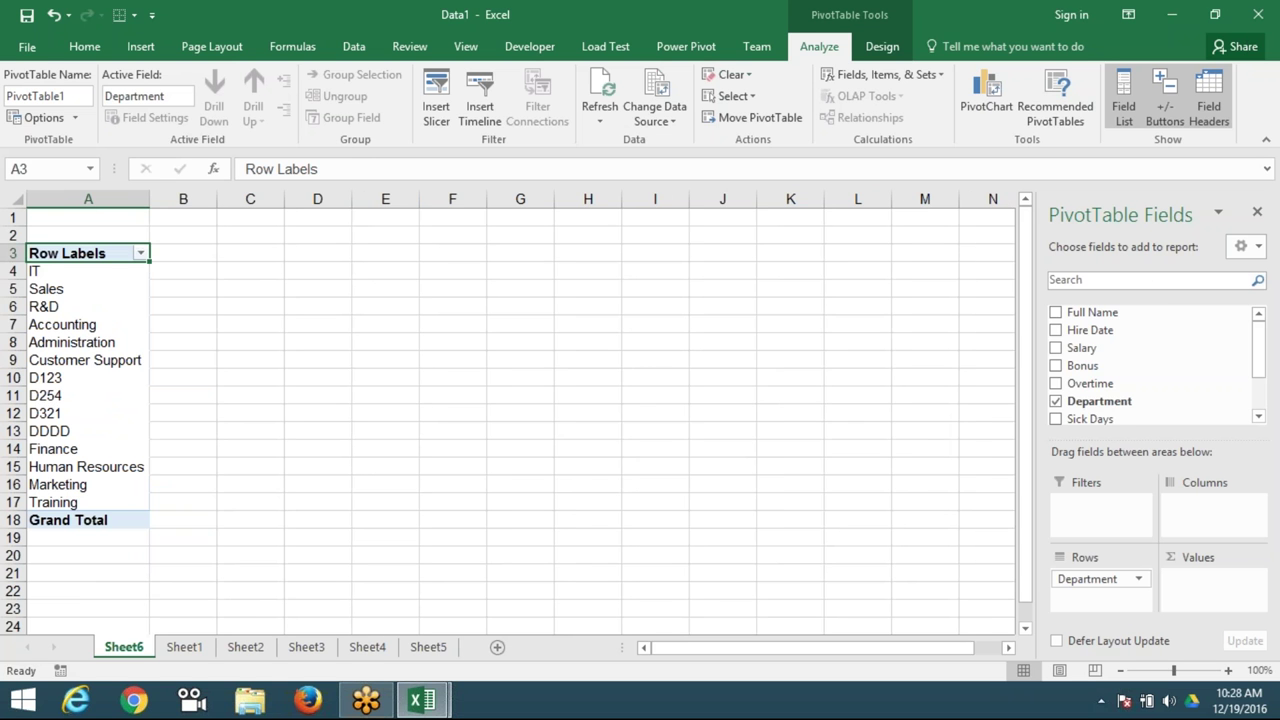
pyautogui.moveTo(1258, 330)
pyautogui.mouseDown()
pyautogui.moveTo(1259, 400)
pyautogui.moveTo(1262, 346)
pyautogui.mouseUp()
# - Add Count of Full Name to Values and select the per-department counts
pyautogui.moveTo(1131, 313); pyautogui.dragTo(1213, 592)
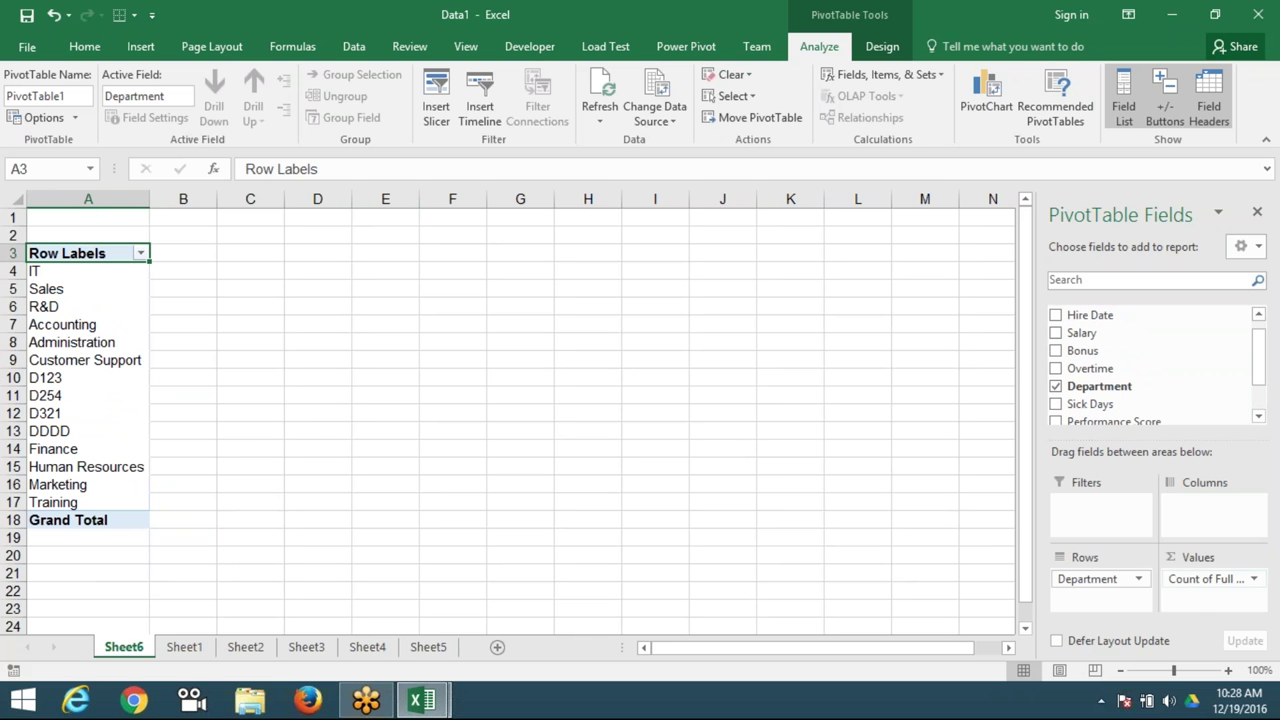
pyautogui.moveTo(90, 272); pyautogui.dragTo(222, 494)
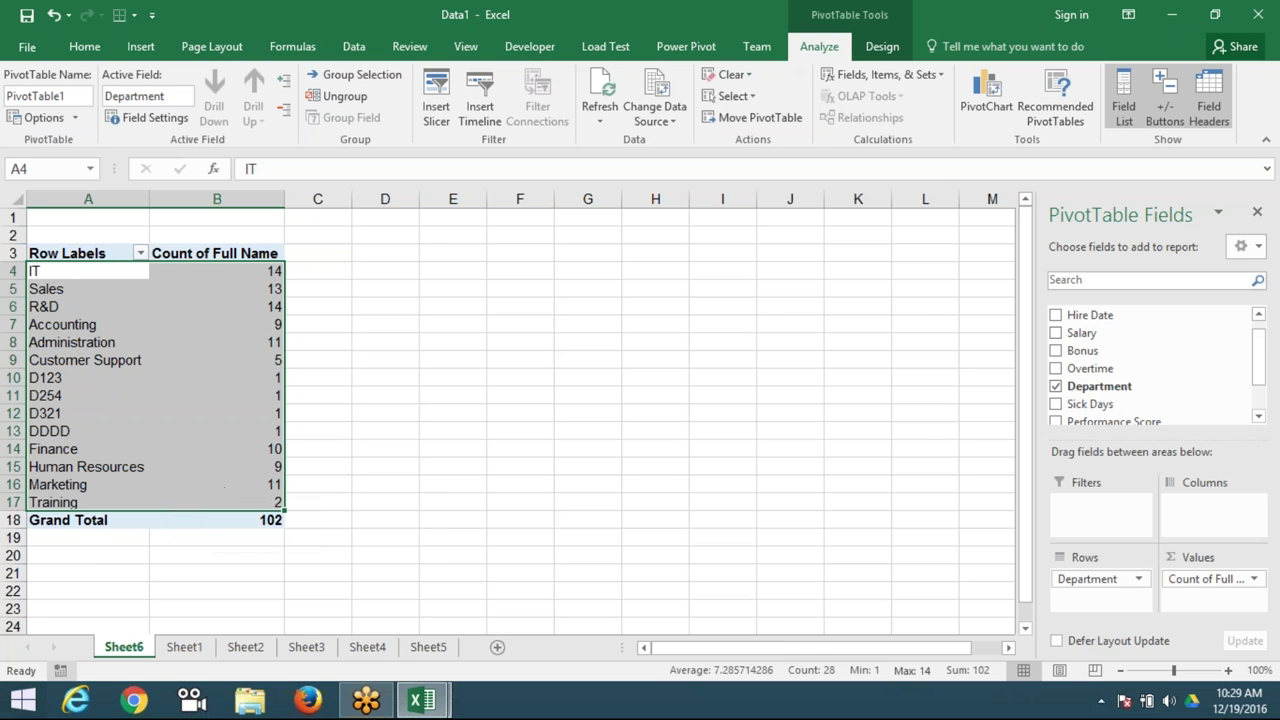
# - Switch to Book1 and enter 3 in cell D4
pyautogui.click(408, 515)
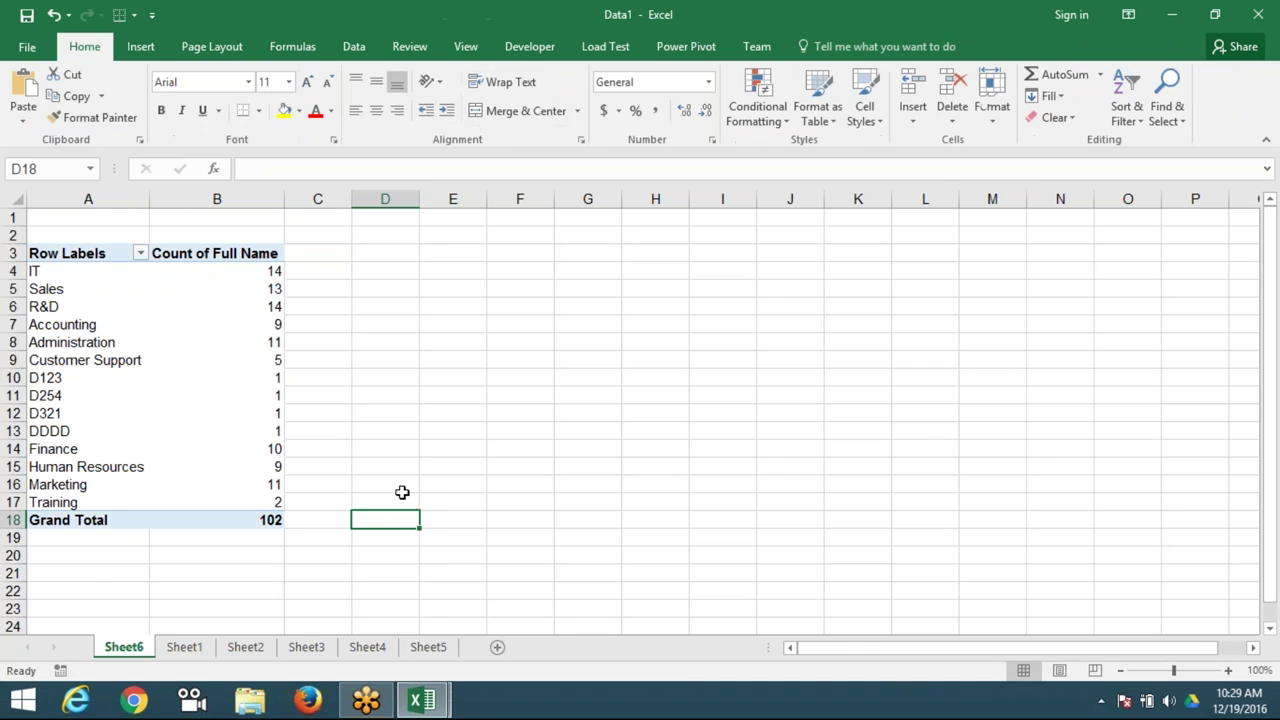
pyautogui.hotkey('alt', 'Tab')
pyautogui.press('Left')
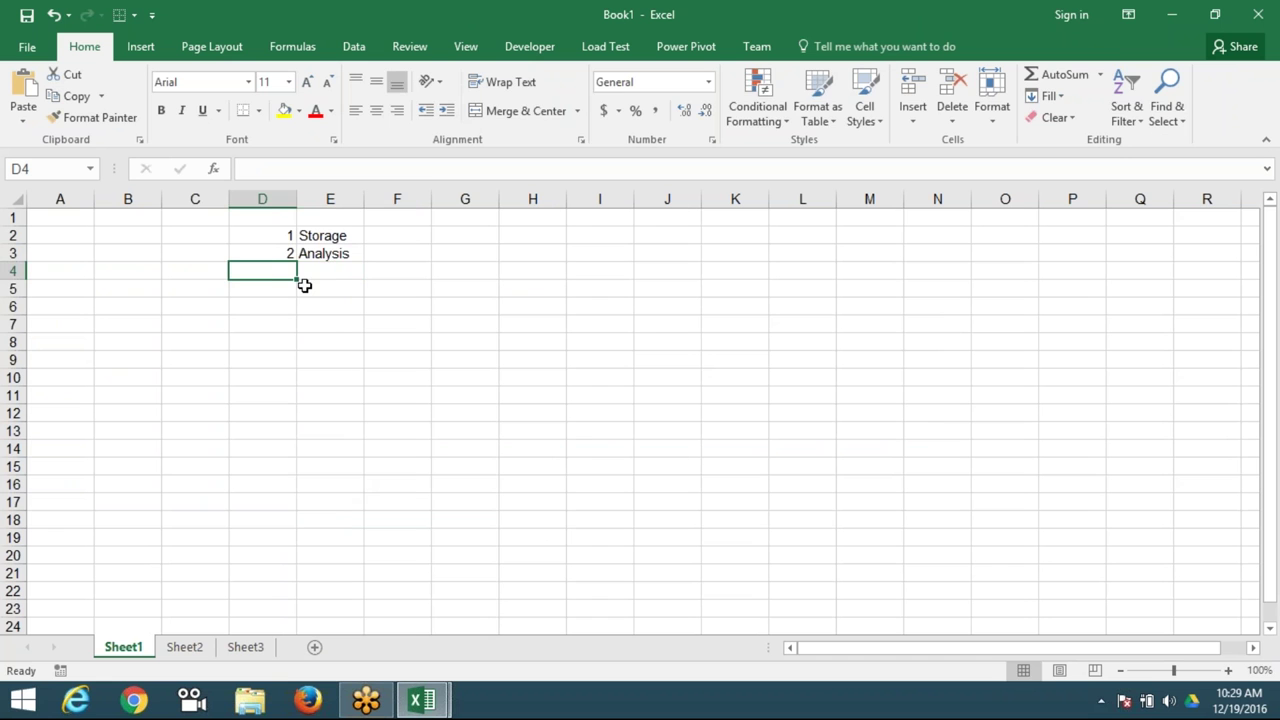
pyautogui.write('3')
pyautogui.press('Right')
# - Enter 'an Information' in F3 and 'Calculation' in E4
pyautogui.press('Up')
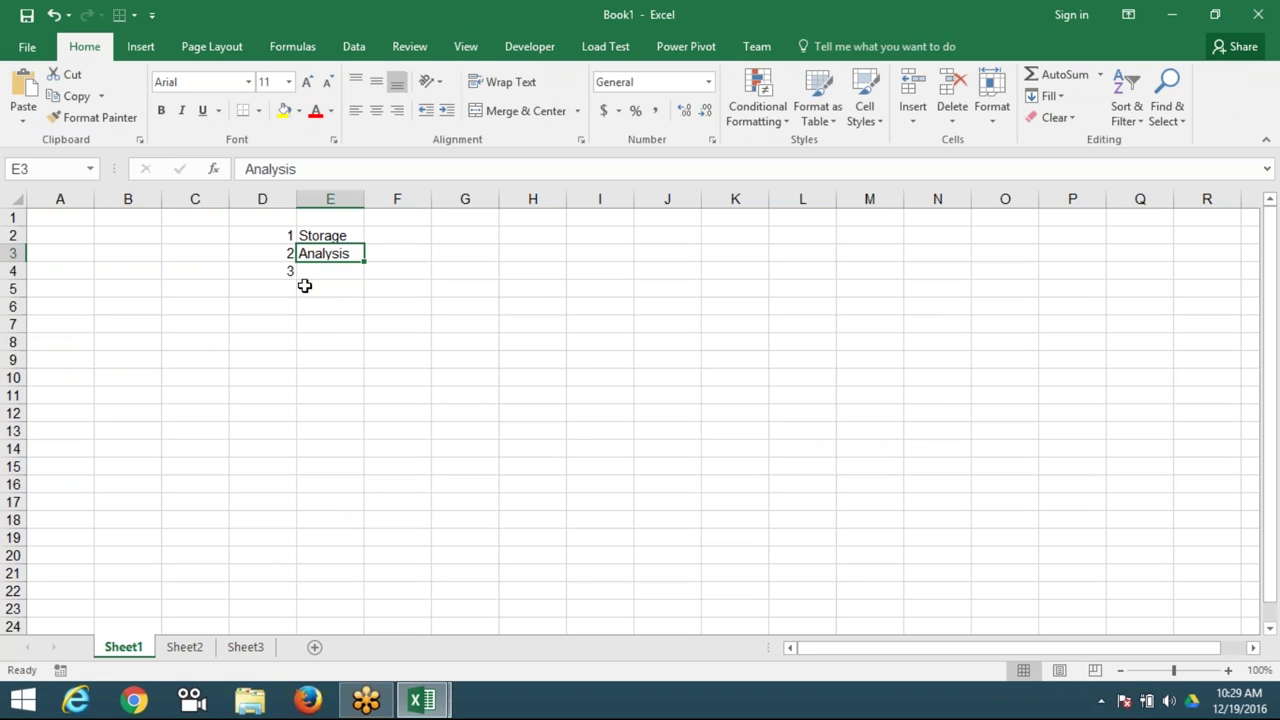
pyautogui.press('Right')
pyautogui.write('an ')
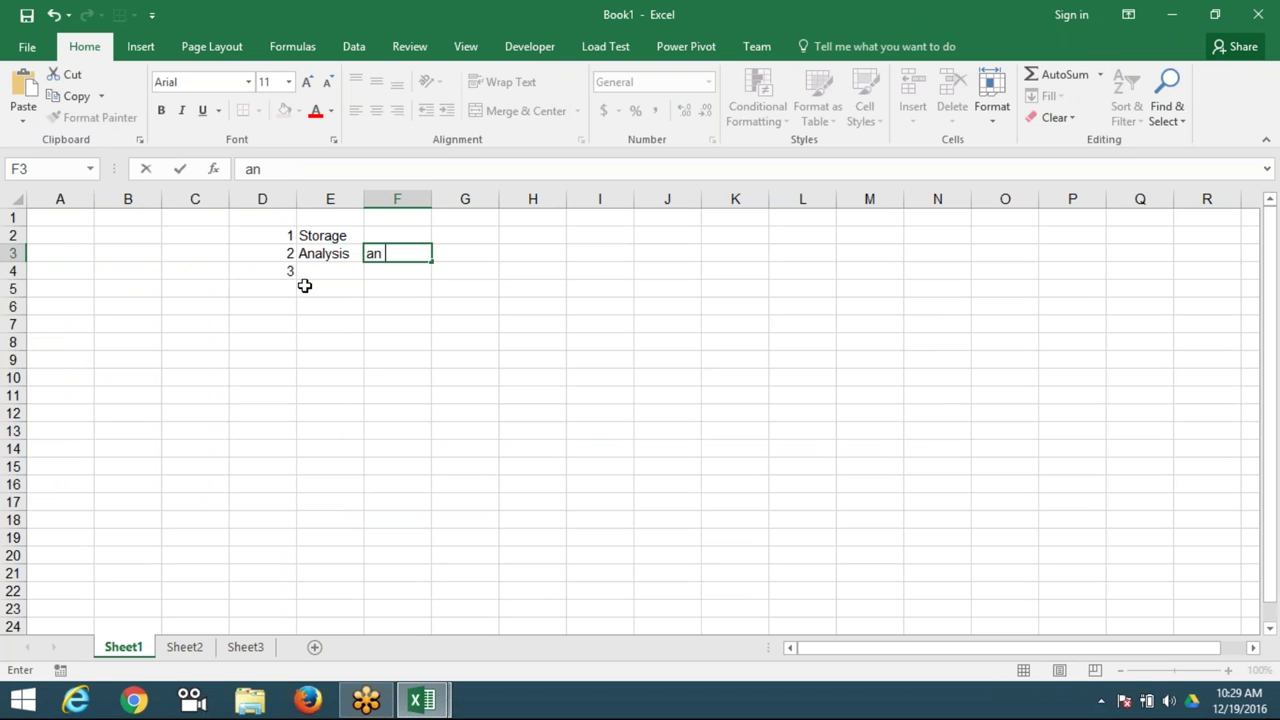
pyautogui.write('O')
pyautogui.press('BackSpace')
pyautogui.write('I')
pyautogui.write('nformate')
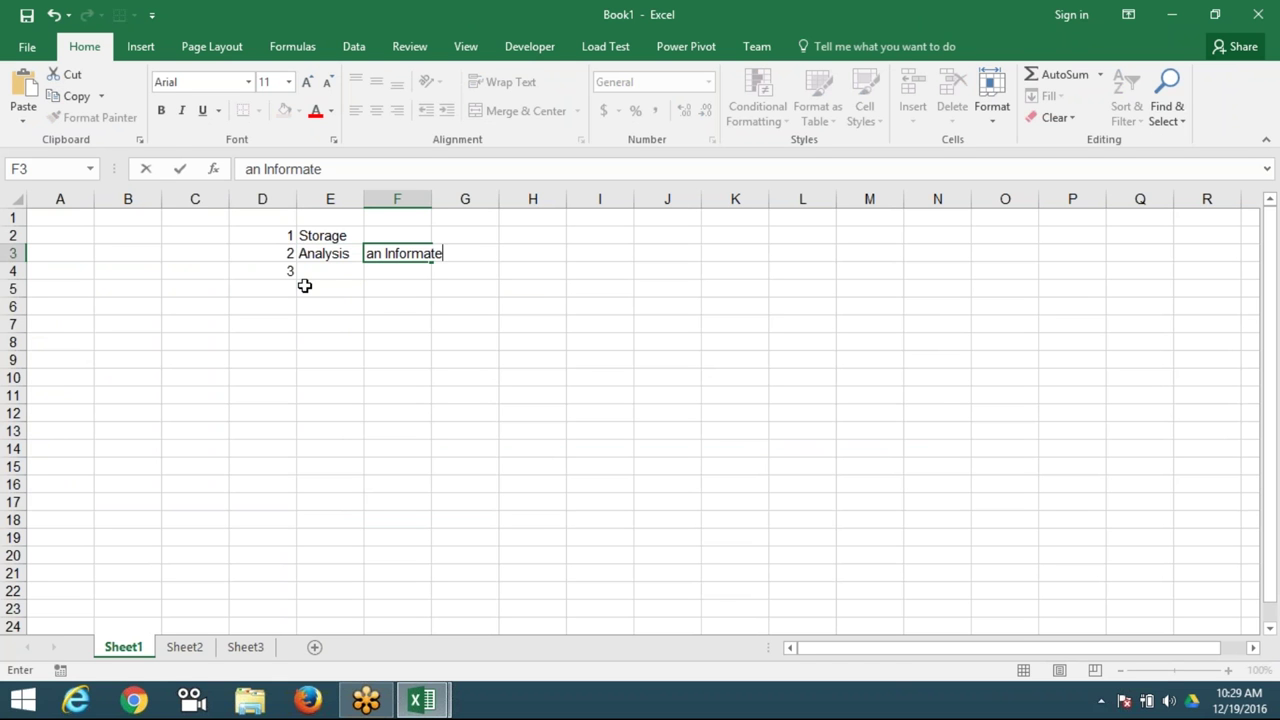
pyautogui.press('BackSpace')
pyautogui.write('ion')
pyautogui.press('Return')
pyautogui.press('Left')
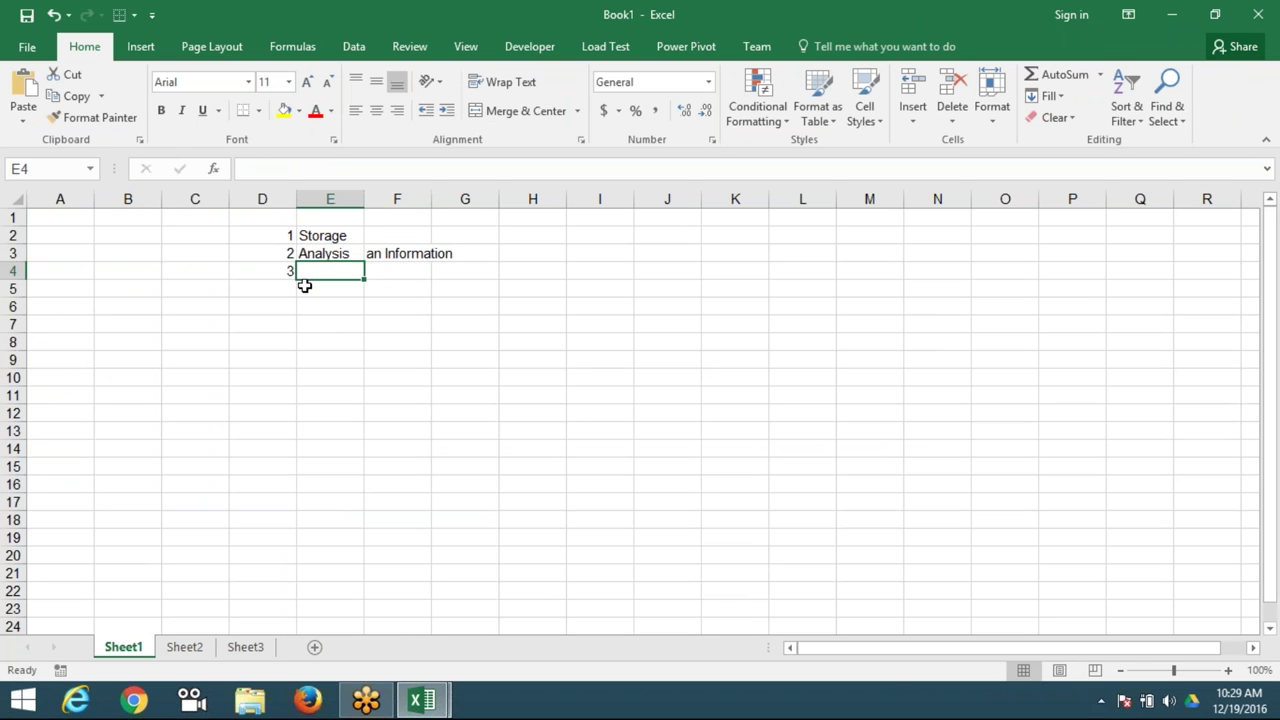
pyautogui.write('Ca')
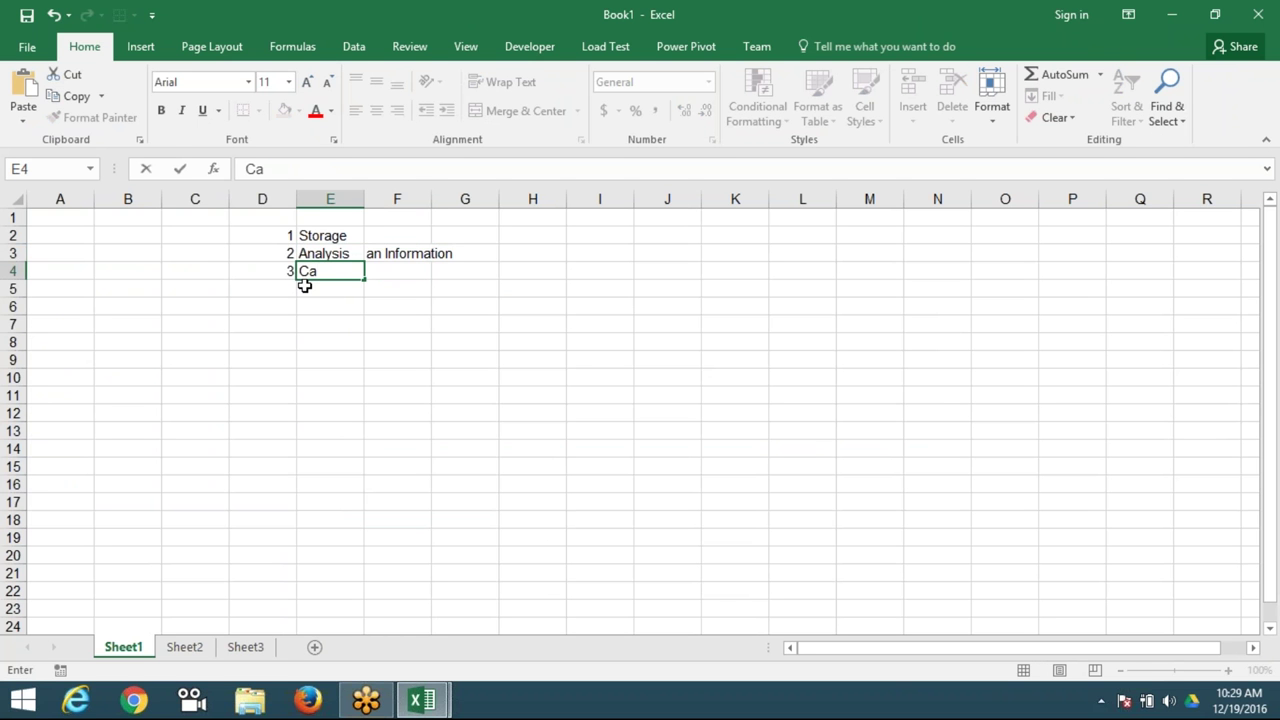
pyautogui.write('lcula')
pyautogui.write('tio')
pyautogui.write('n')
pyautogui.press('Return')
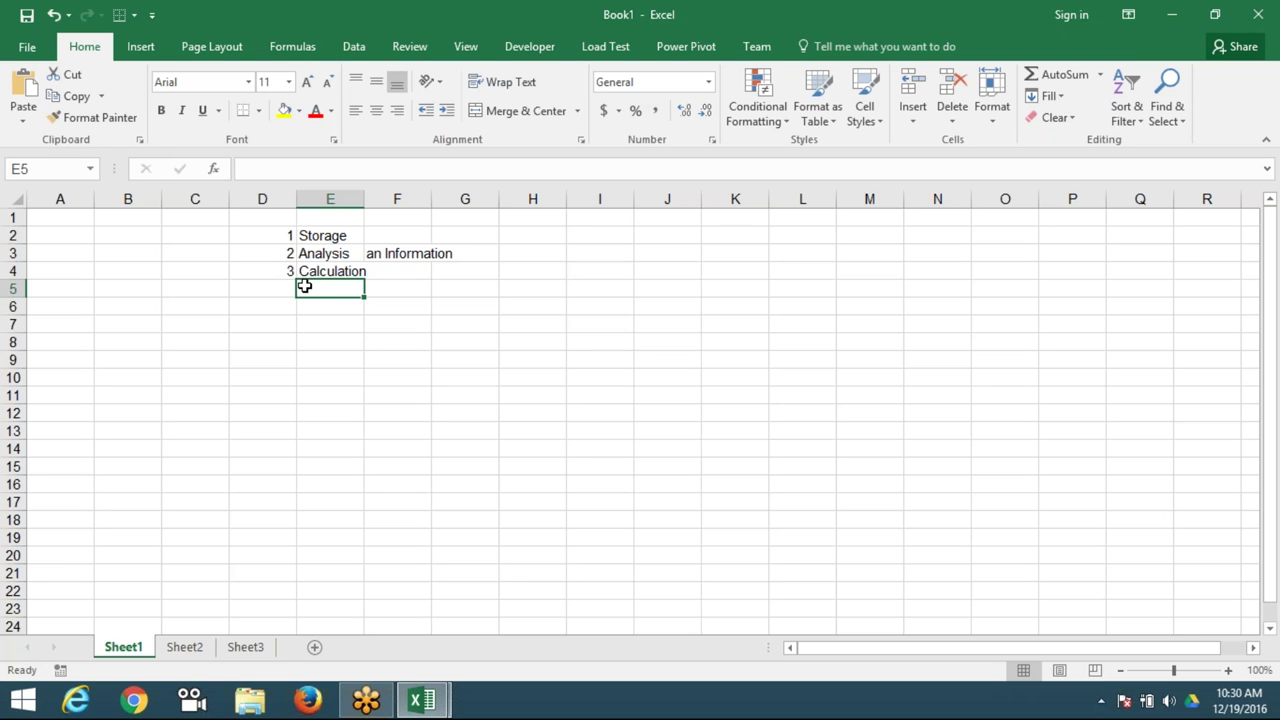
# - Enter label P with value 50000 in H6:I6
pyautogui.press('Right')
pyautogui.press('Right')
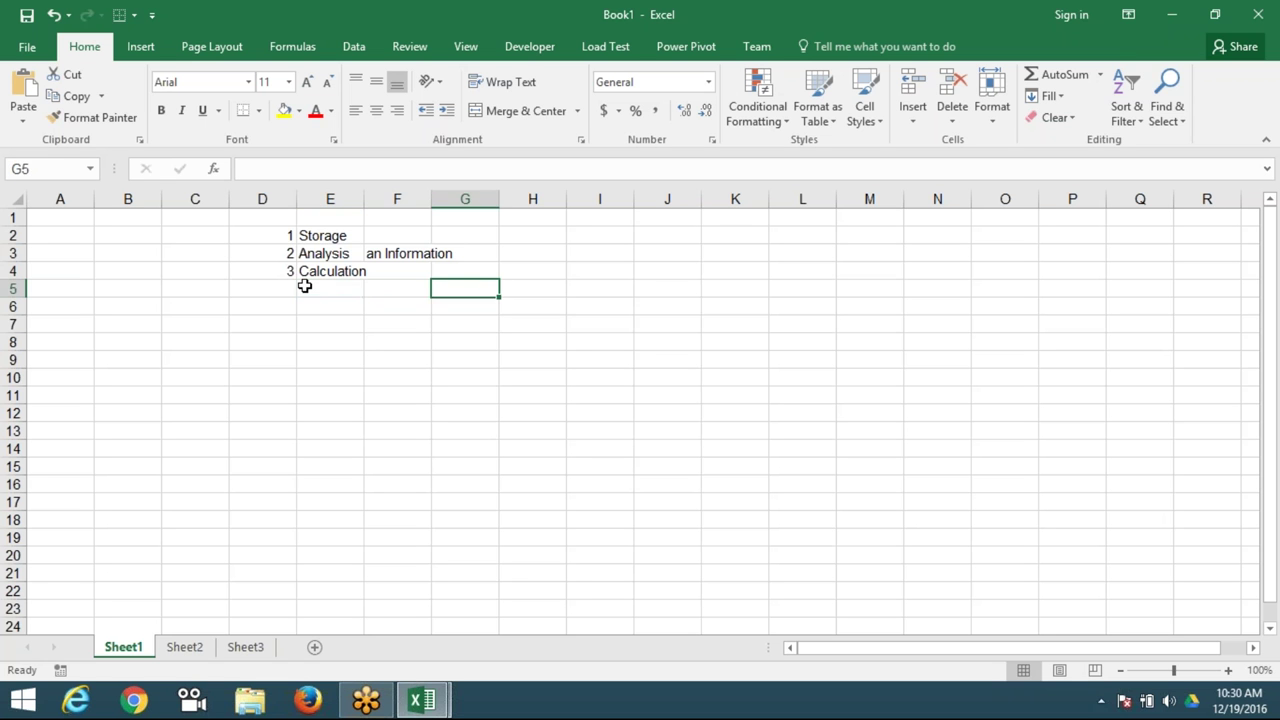
pyautogui.press('Right')
pyautogui.press('Right')
pyautogui.press('Down')
pyautogui.press('Down')
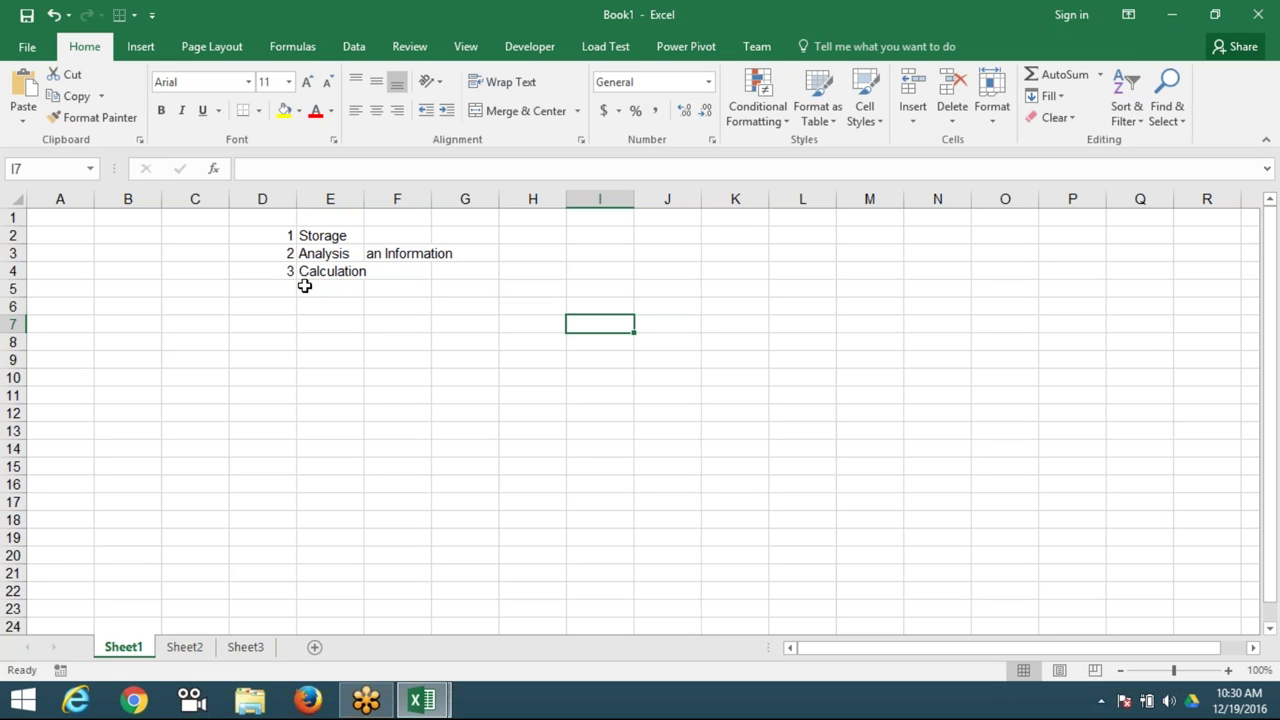
pyautogui.press('Up')
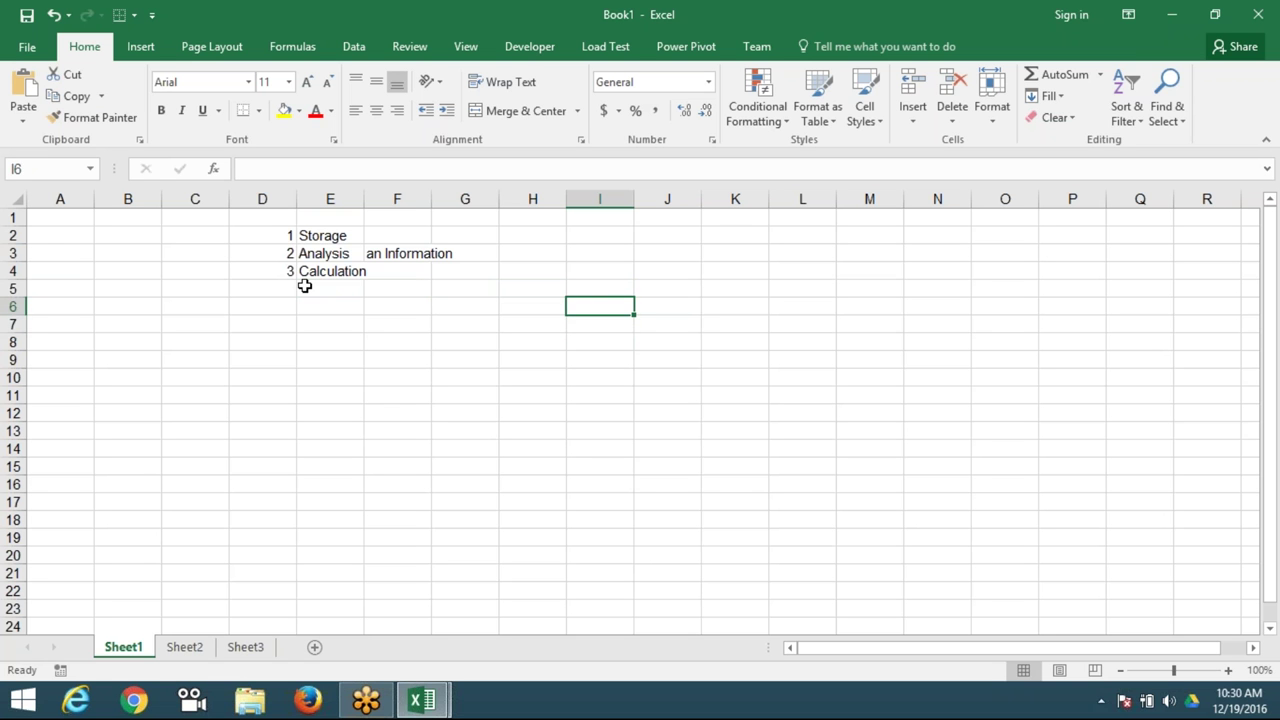
pyautogui.press('Left')
pyautogui.press('Down')
pyautogui.press('Up')
pyautogui.write('P')
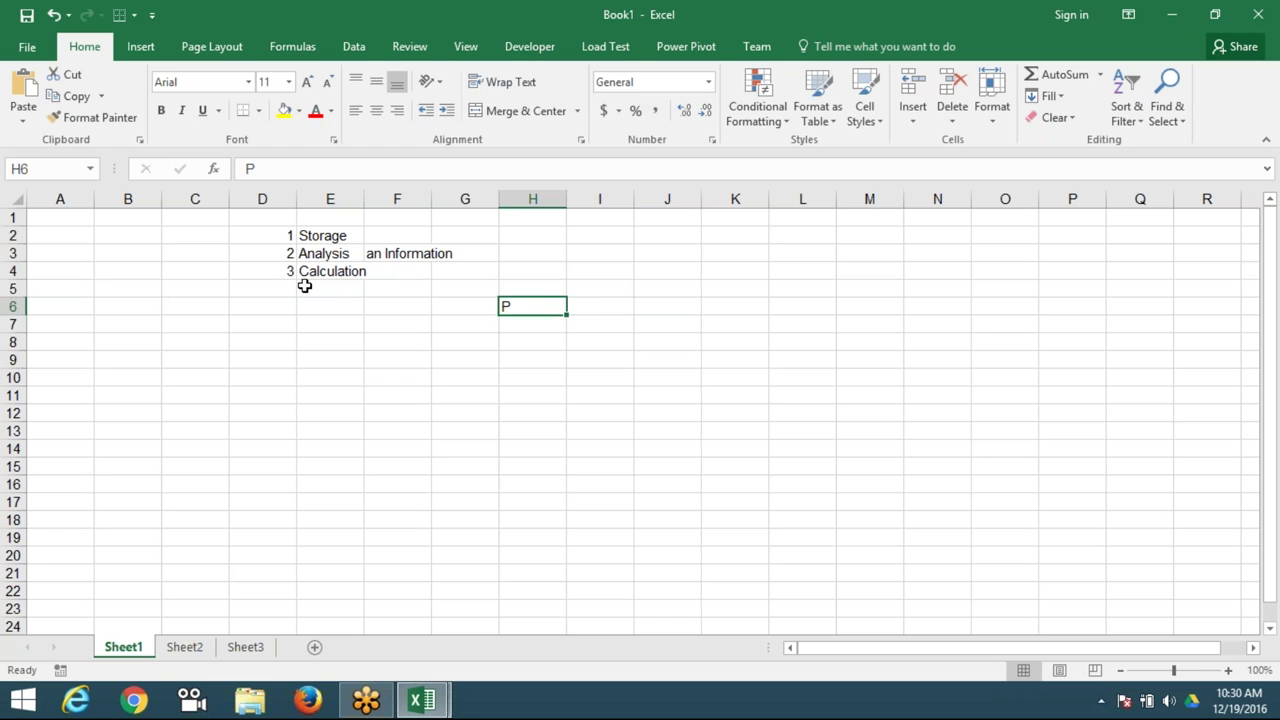
pyautogui.press('Right')
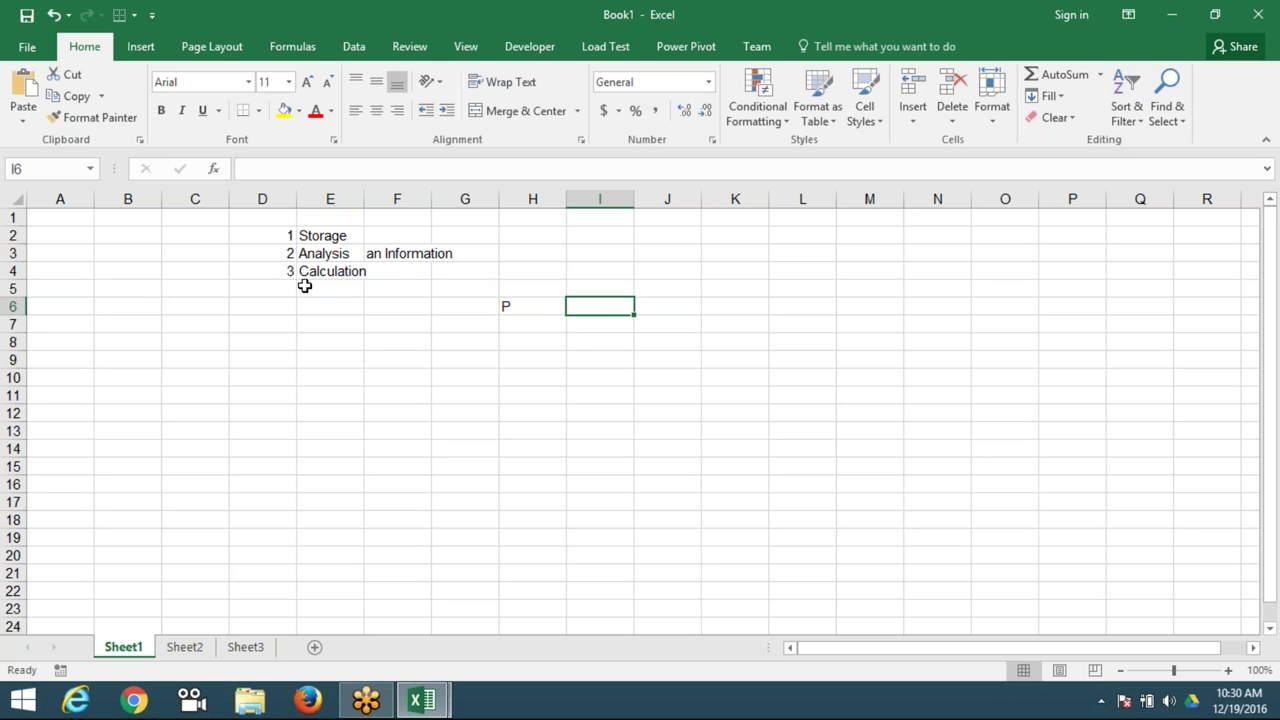
pyautogui.write('50000')
pyautogui.press('Return')
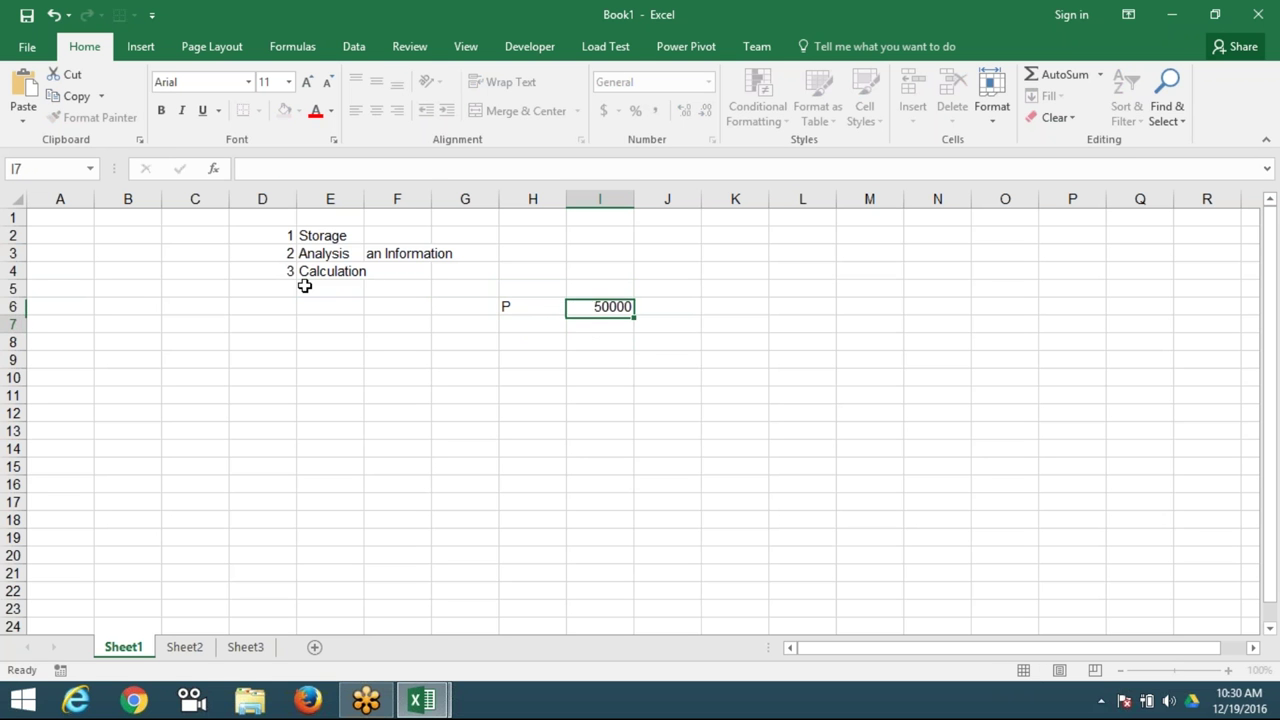
# - Enter label R with rate 14% in H7:I7
pyautogui.press('Left')
pyautogui.write('R')
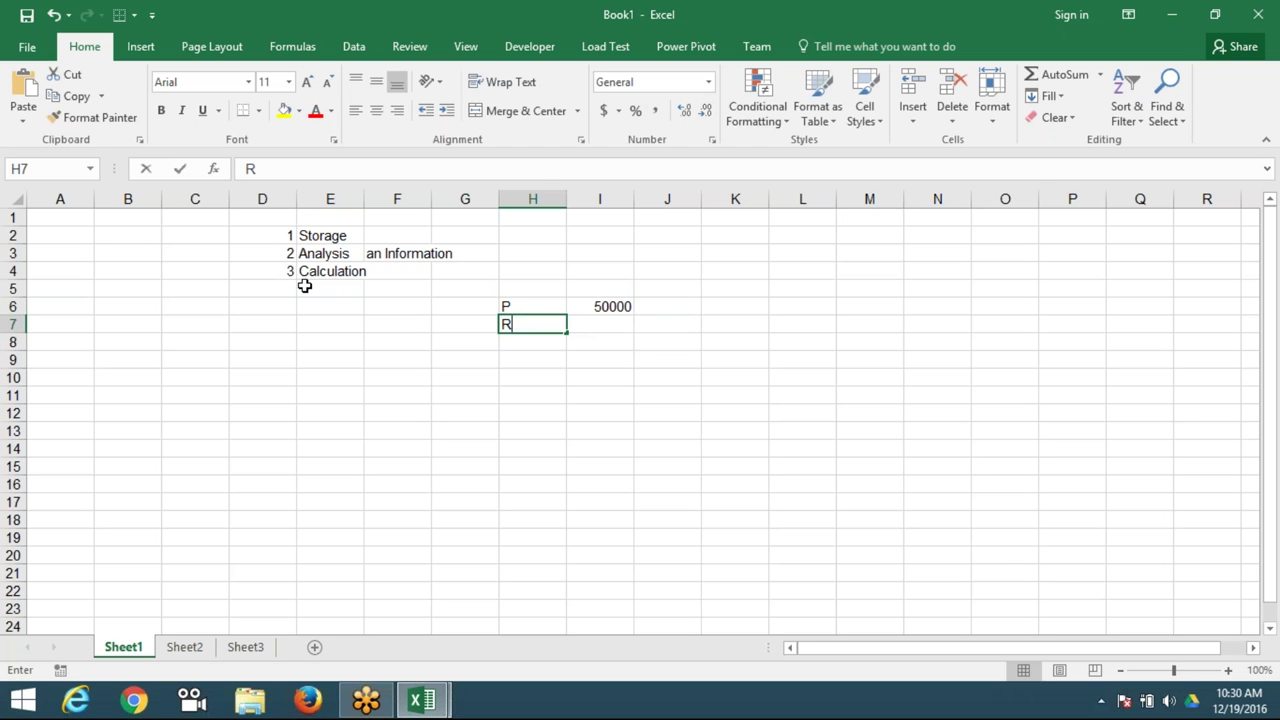
pyautogui.press('Right')
pyautogui.write('14')
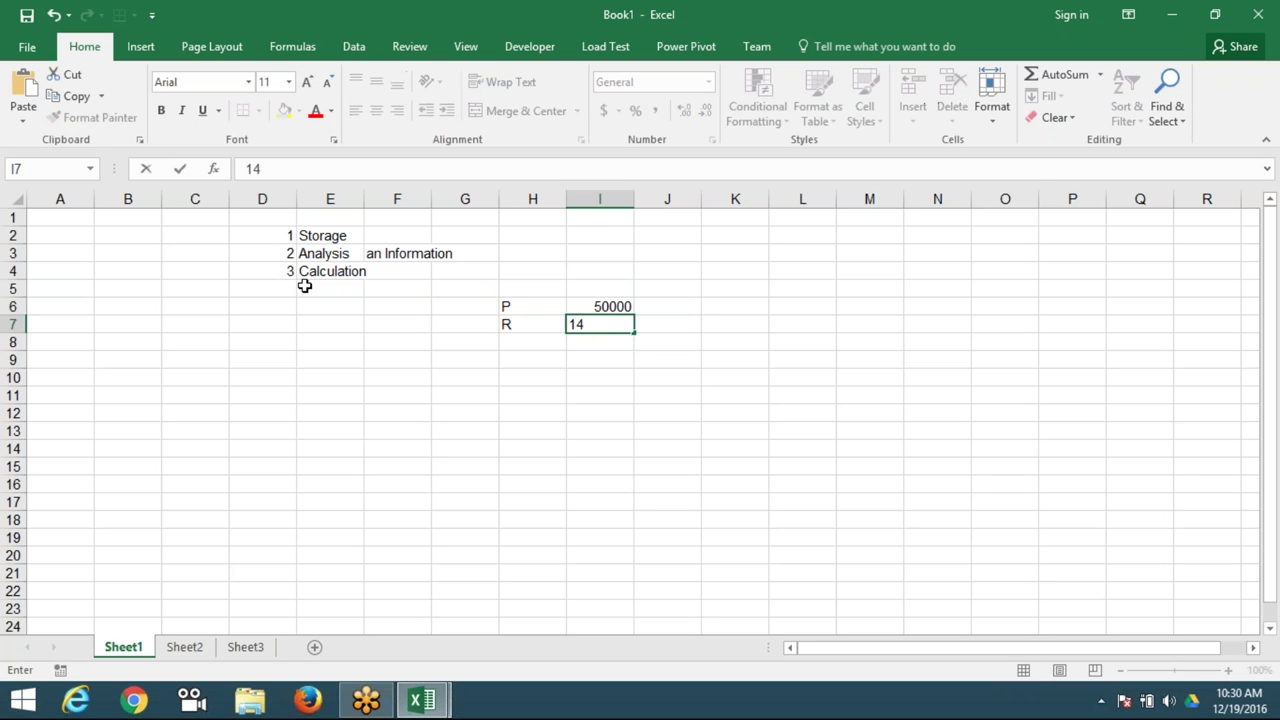
pyautogui.write('%')
pyautogui.press('Return')
# - Enter label T in H8 with value 5 in I8, correcting the initial 52
pyautogui.press('Left')
pyautogui.press('Right')
pyautogui.write('T')
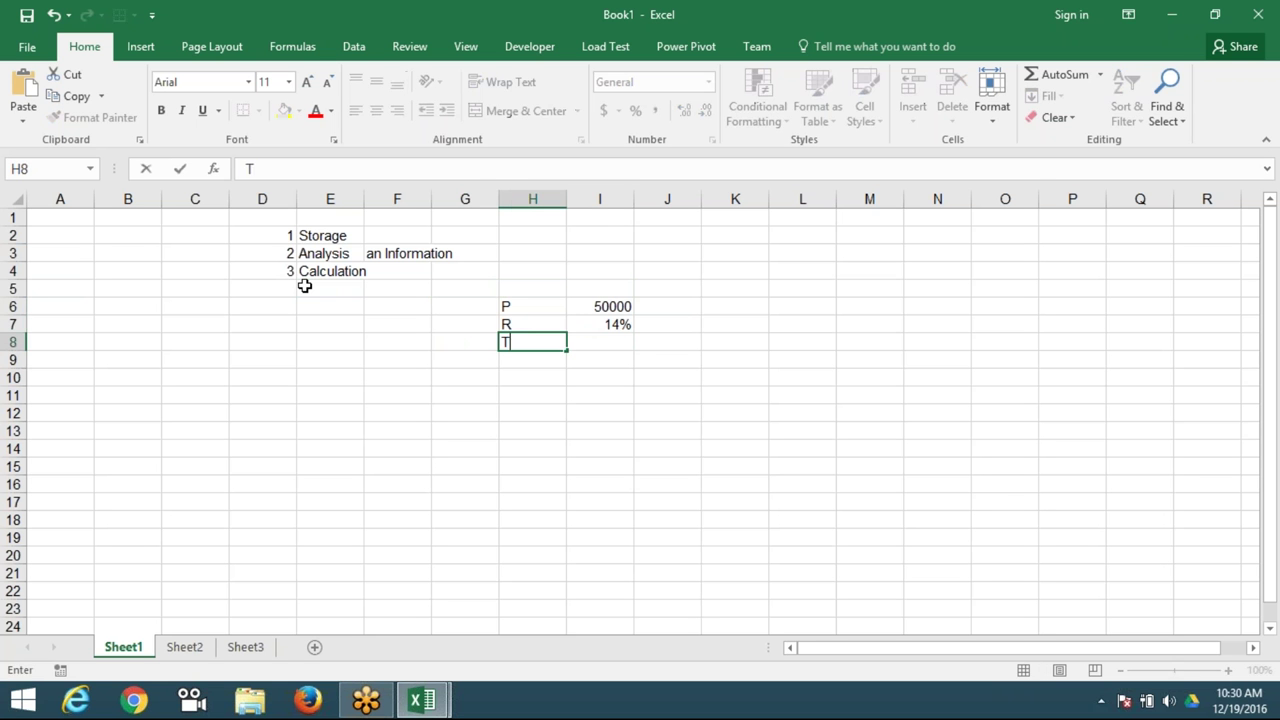
pyautogui.press('Right')
pyautogui.write('52')
pyautogui.press('Return')
pyautogui.press('Up')
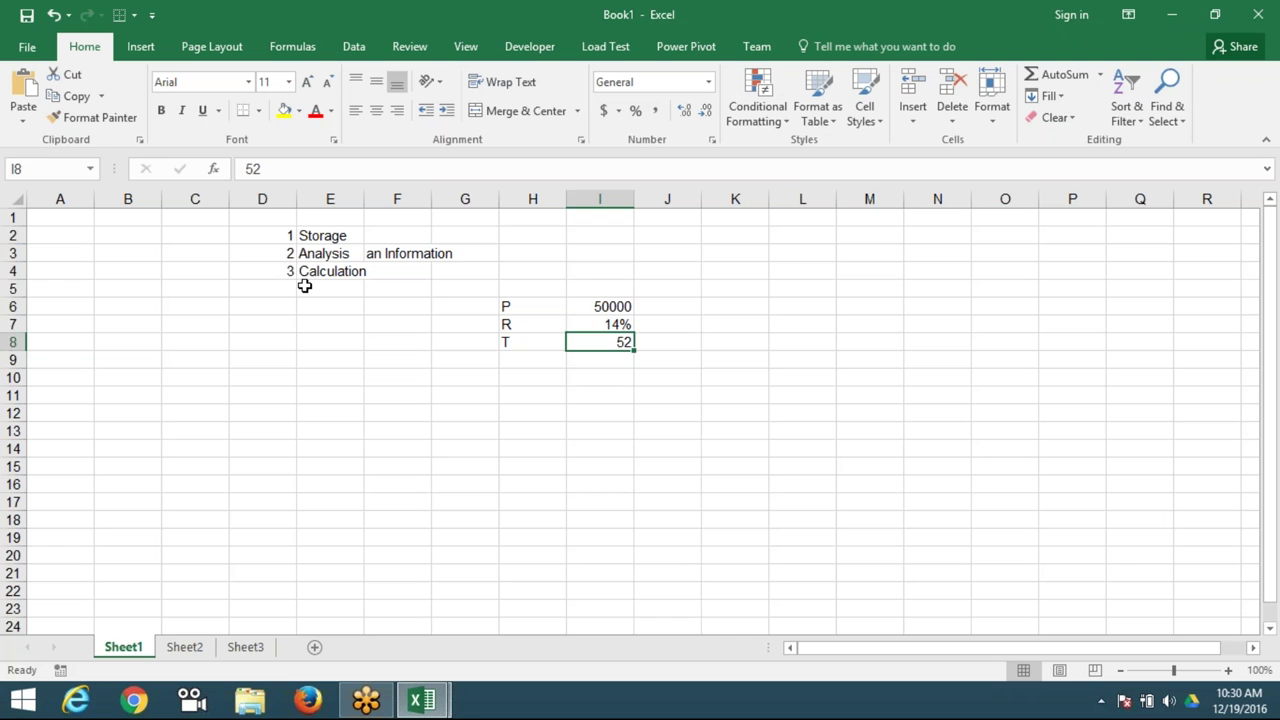
pyautogui.write('5')
pyautogui.press('Return')
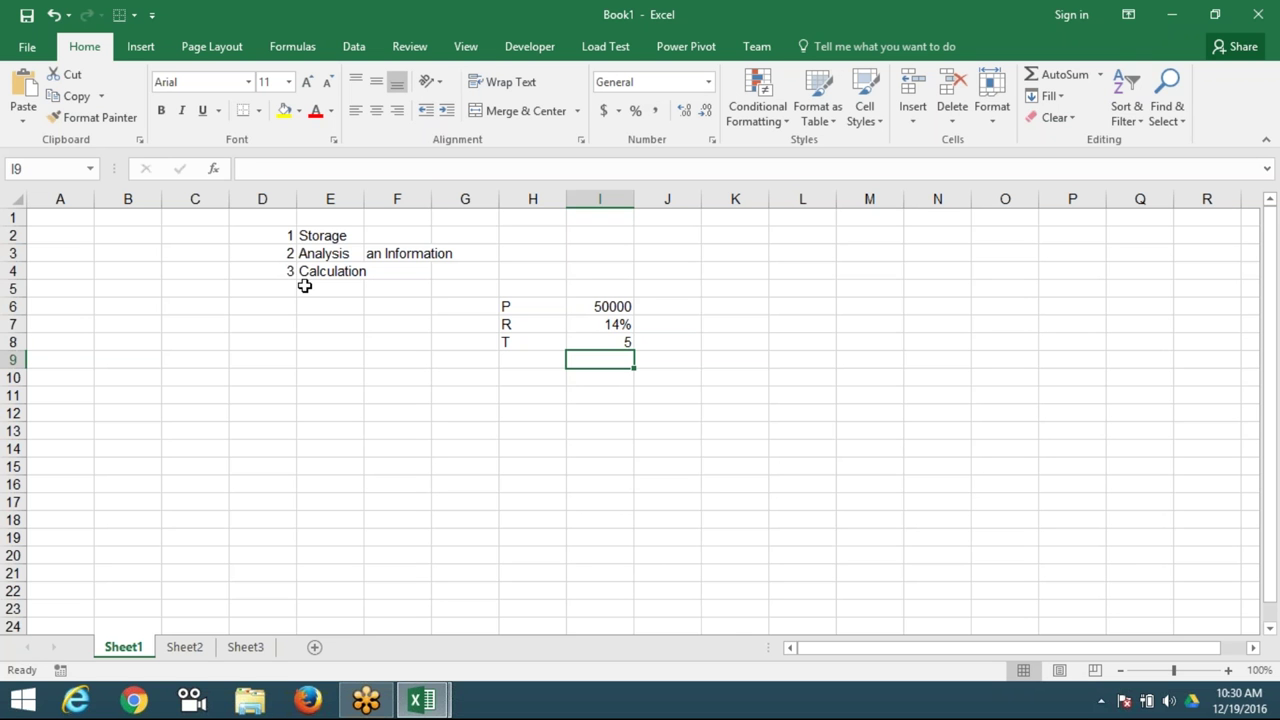
pyautogui.scroll(-1, 1240, 46)
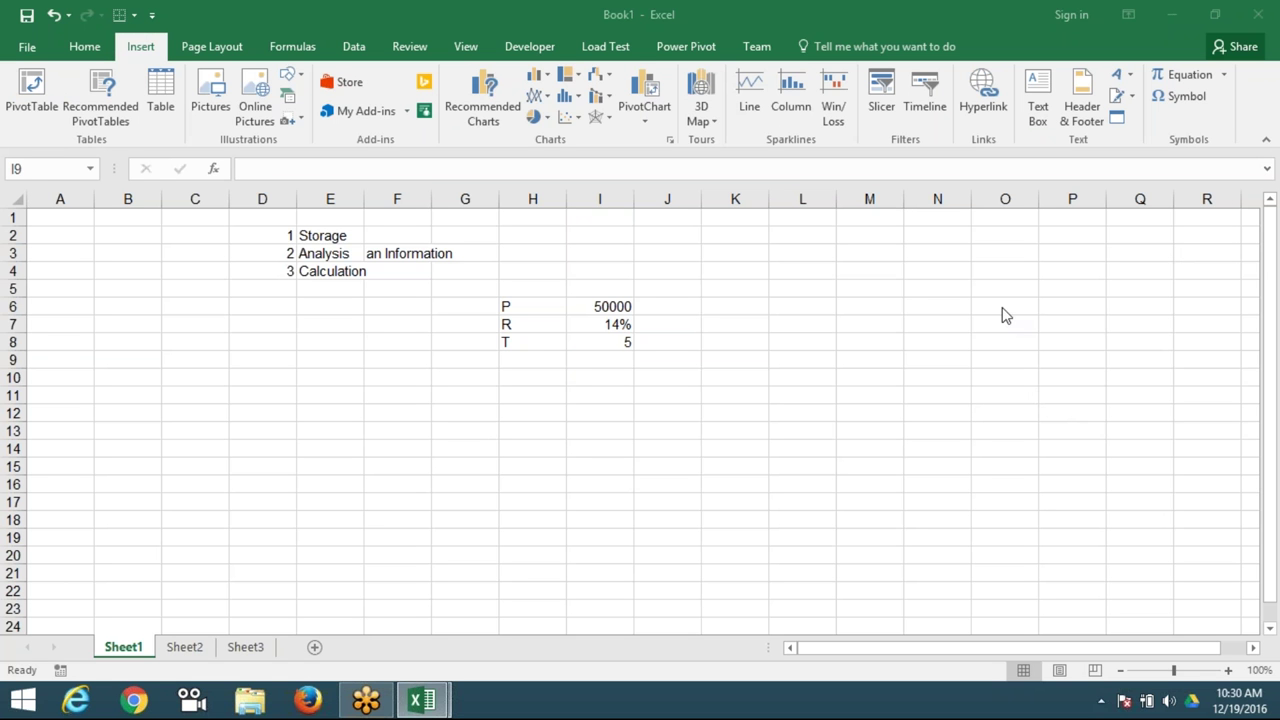
pyautogui.click(579, 341)
pyautogui.click(537, 341)
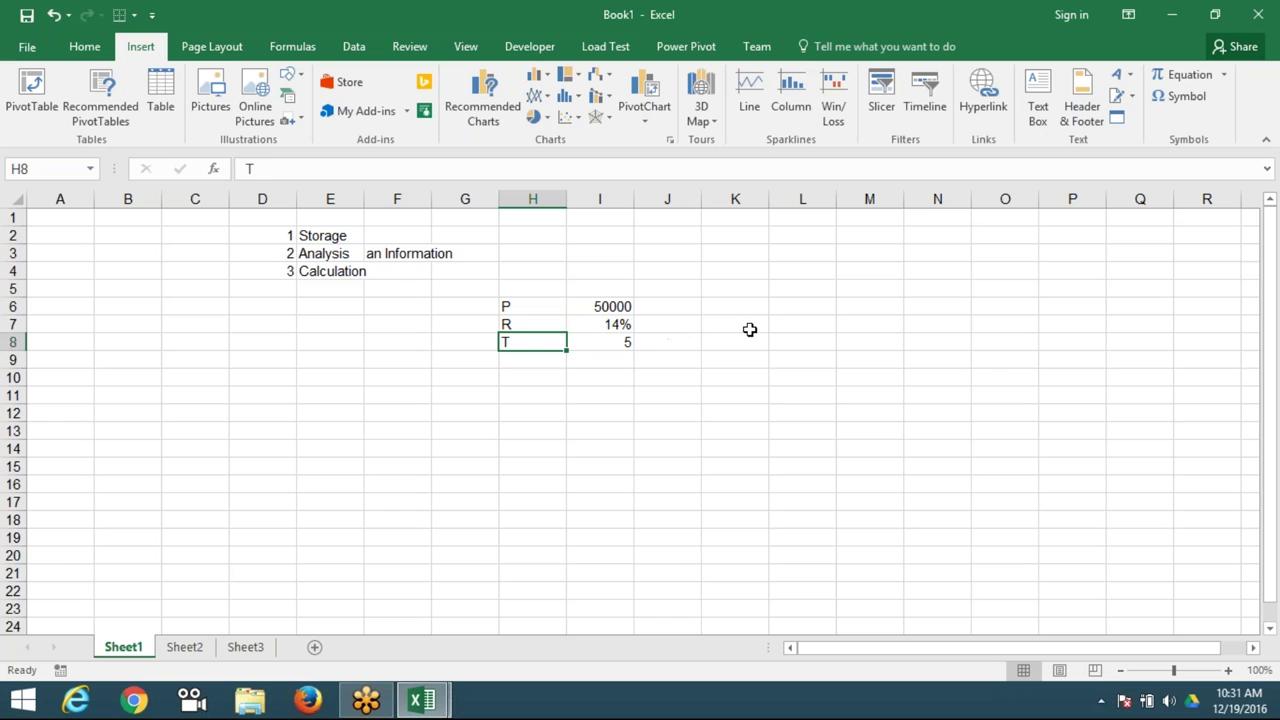
pyautogui.click(551, 374)
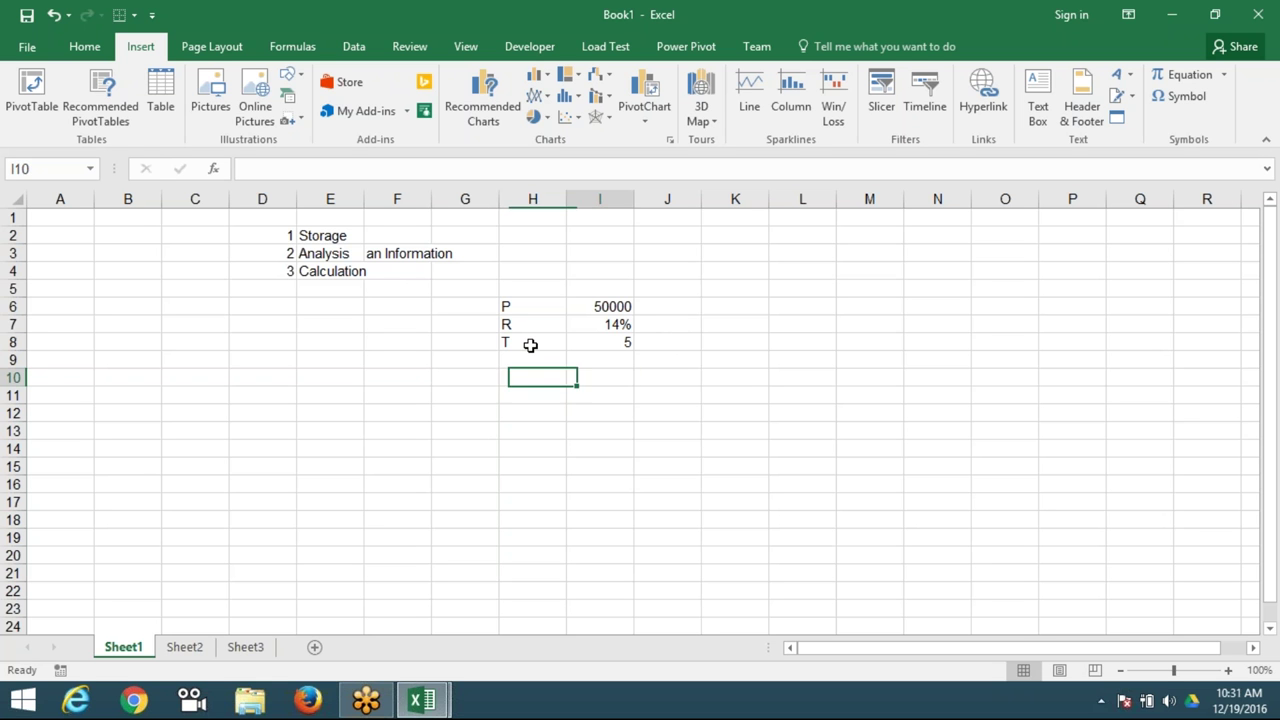
pyautogui.press('Right')
pyautogui.press('Up')
pyautogui.press('Up')
pyautogui.press('Up')
pyautogui.press('Up')
pyautogui.press('Down')
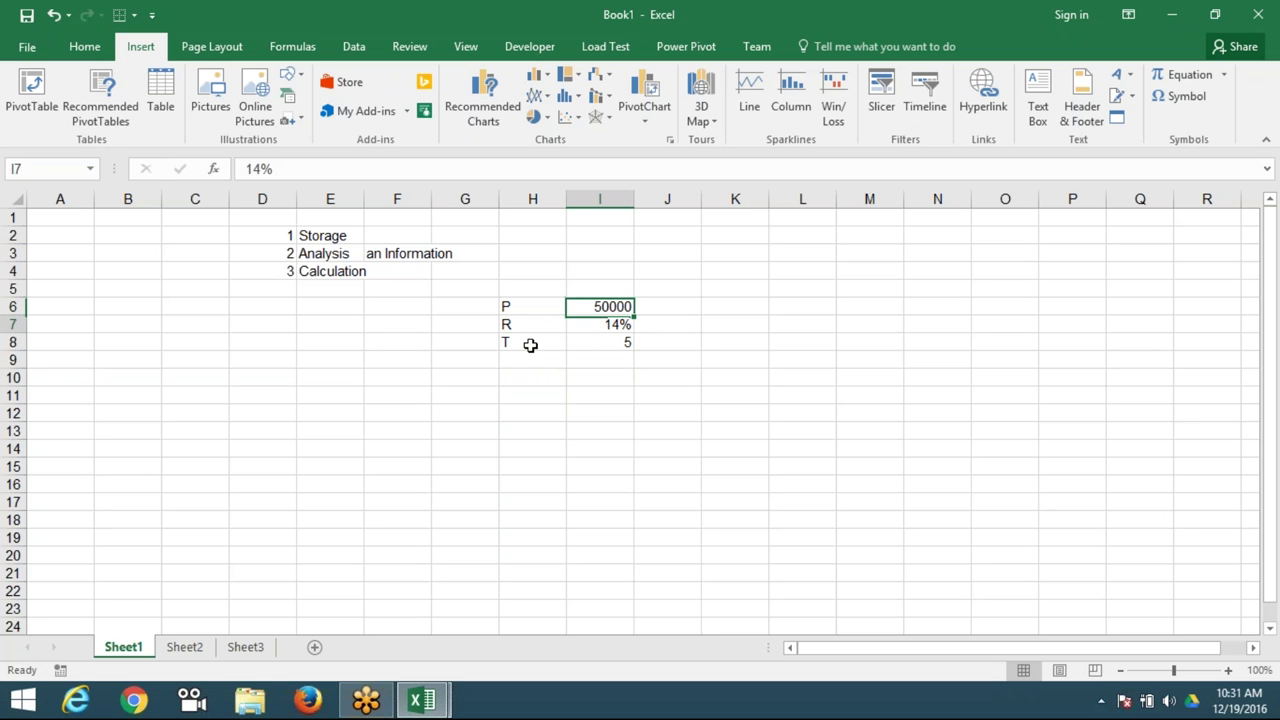
pyautogui.press('Down')
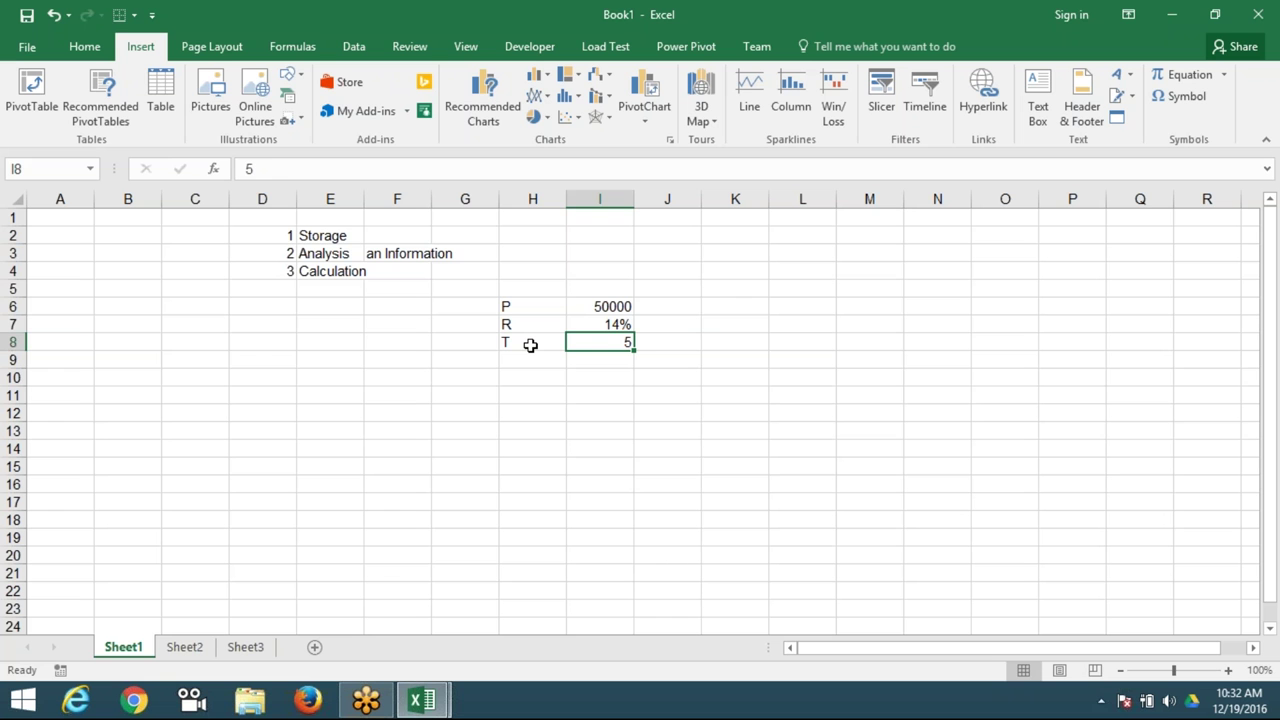
pyautogui.press('Down')
pyautogui.press('Down')
pyautogui.press('Down')
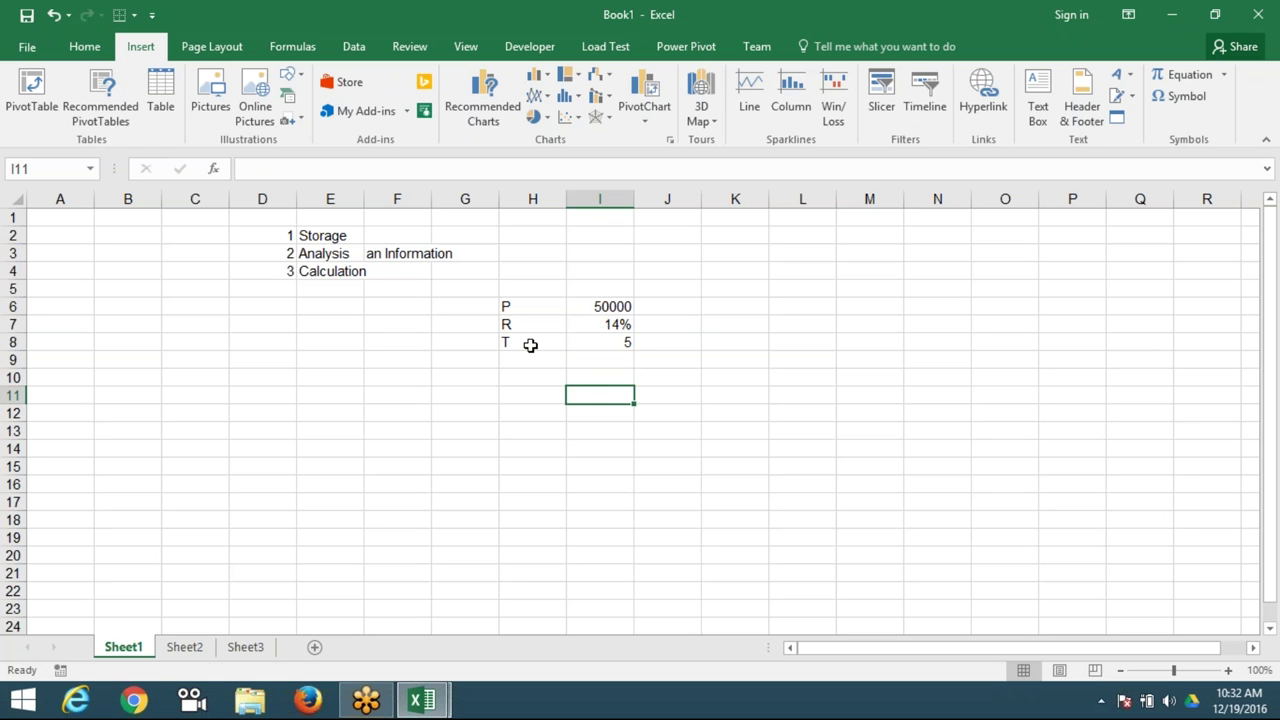
pyautogui.press('Left')
pyautogui.press('Up')
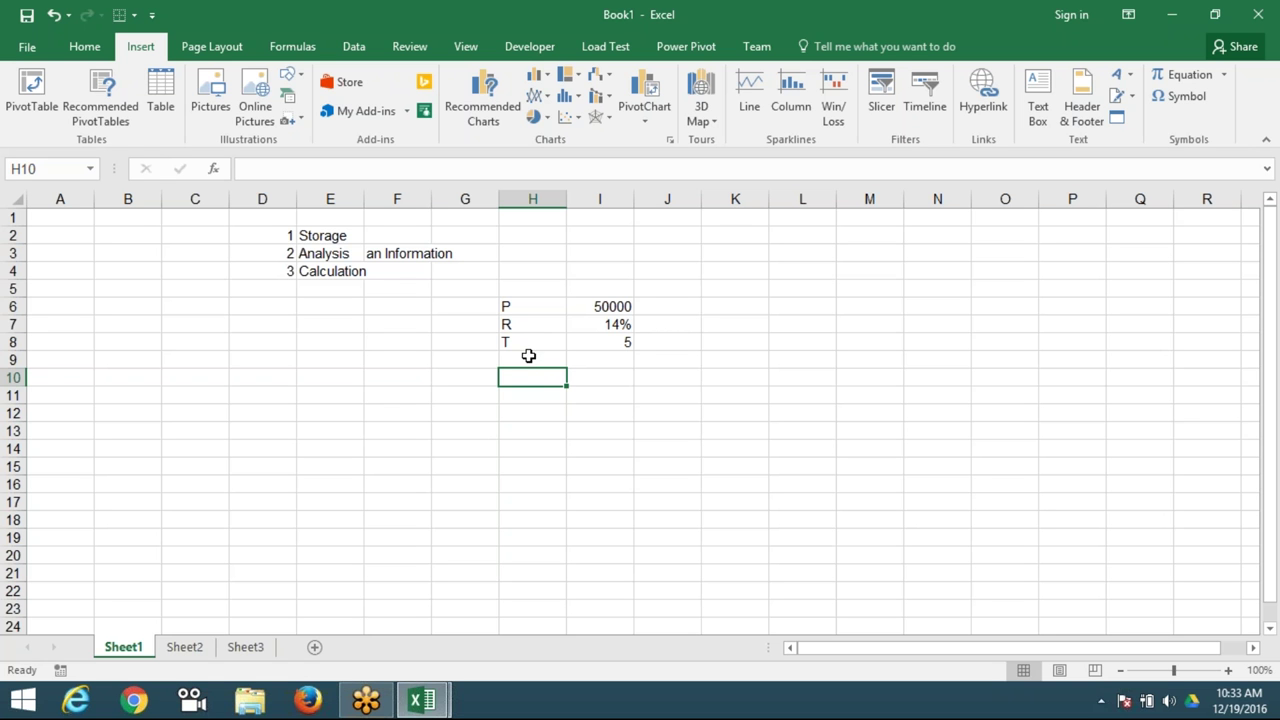
pyautogui.click(529, 344)
pyautogui.click(531, 372)
# - Handwrite P × (1+r/n)^(t×n) in ink over the sheet, then return to cell H10
pyautogui.hotkey('ctrl', '2')
pyautogui.moveTo(96, 368)
pyautogui.mouseDown()
pyautogui.moveTo(92, 432)
pyautogui.moveTo(94, 400)
pyautogui.moveTo(155, 402)
pyautogui.moveTo(138, 402)
pyautogui.mouseUp()
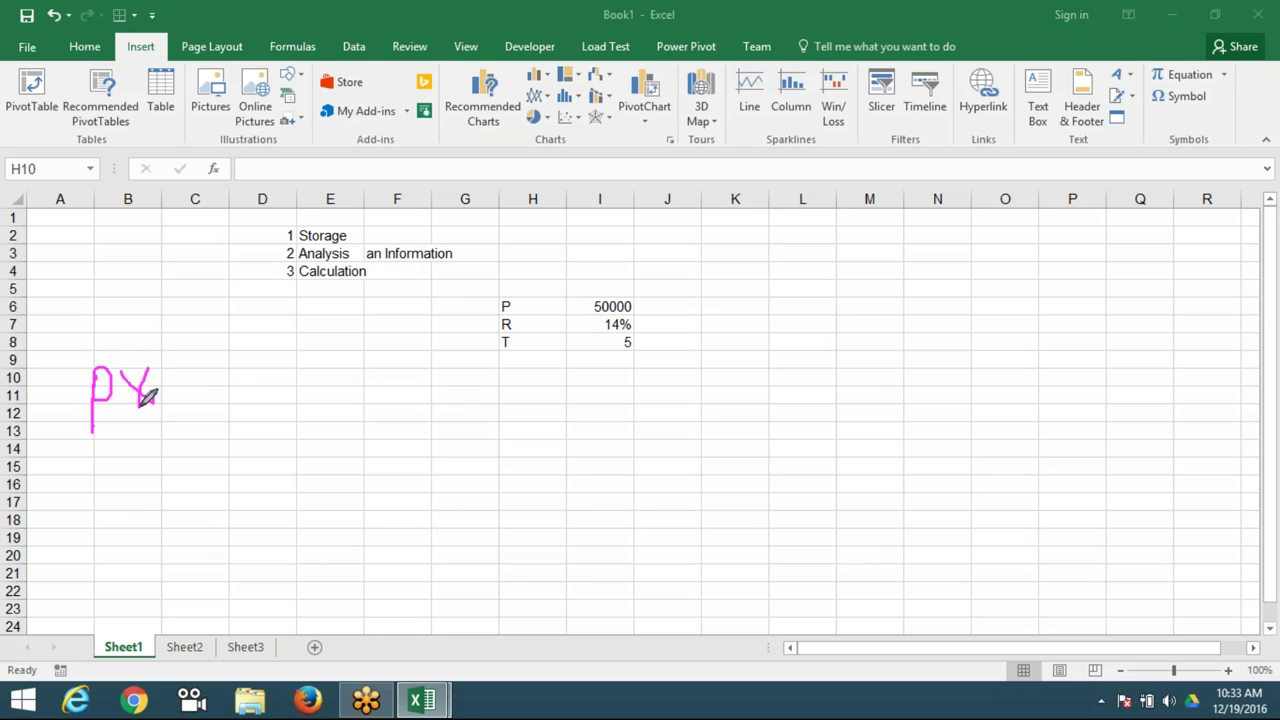
pyautogui.moveTo(187, 346)
pyautogui.mouseDown()
pyautogui.moveTo(236, 405)
pyautogui.moveTo(205, 384)
pyautogui.moveTo(244, 371)
pyautogui.moveTo(232, 394)
pyautogui.moveTo(266, 352)
pyautogui.moveTo(283, 398)
pyautogui.moveTo(301, 398)
pyautogui.mouseUp()
pyautogui.moveTo(300, 330)
pyautogui.mouseDown()
pyautogui.moveTo(354, 405)
pyautogui.moveTo(340, 430)
pyautogui.mouseUp()
pyautogui.moveTo(333, 312)
pyautogui.mouseDown()
pyautogui.moveTo(375, 324)
pyautogui.moveTo(350, 334)
pyautogui.moveTo(372, 298)
pyautogui.moveTo(398, 314)
pyautogui.mouseUp()
pyautogui.moveTo(396, 294)
pyautogui.mouseDown()
pyautogui.moveTo(378, 316)
pyautogui.moveTo(428, 272)
pyautogui.moveTo(437, 308)
pyautogui.mouseUp()
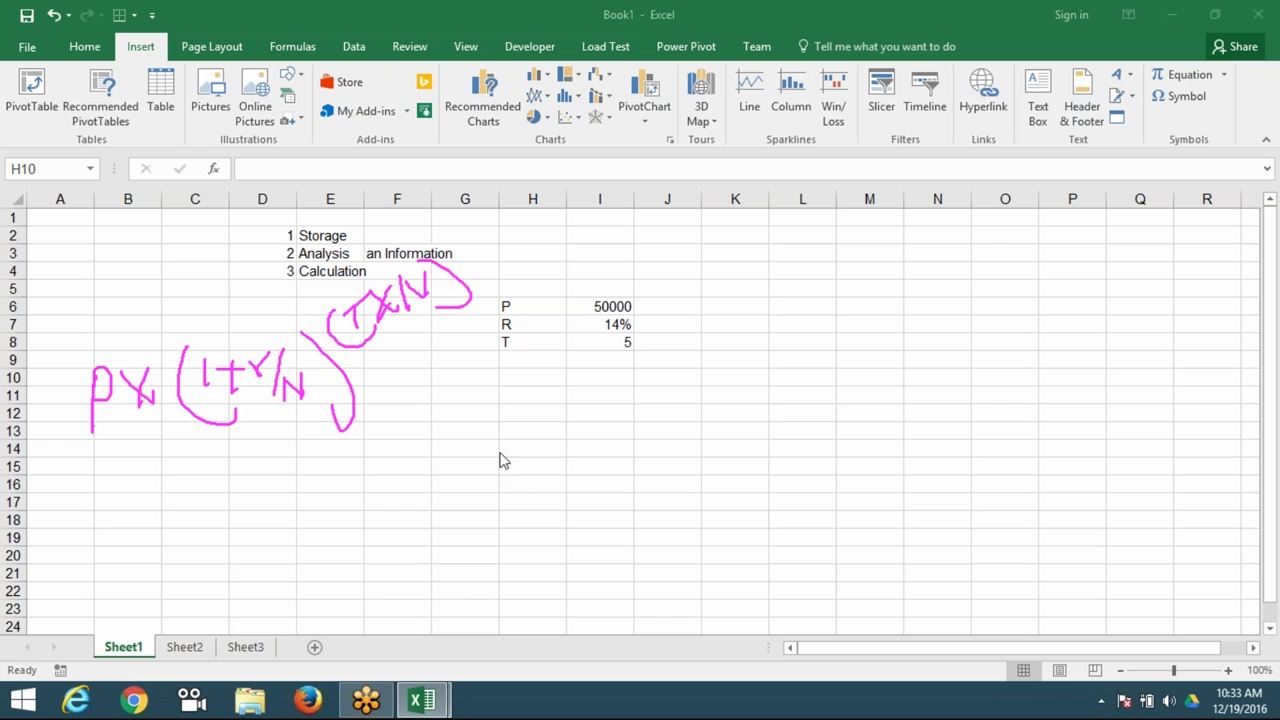
pyautogui.click(503, 386)
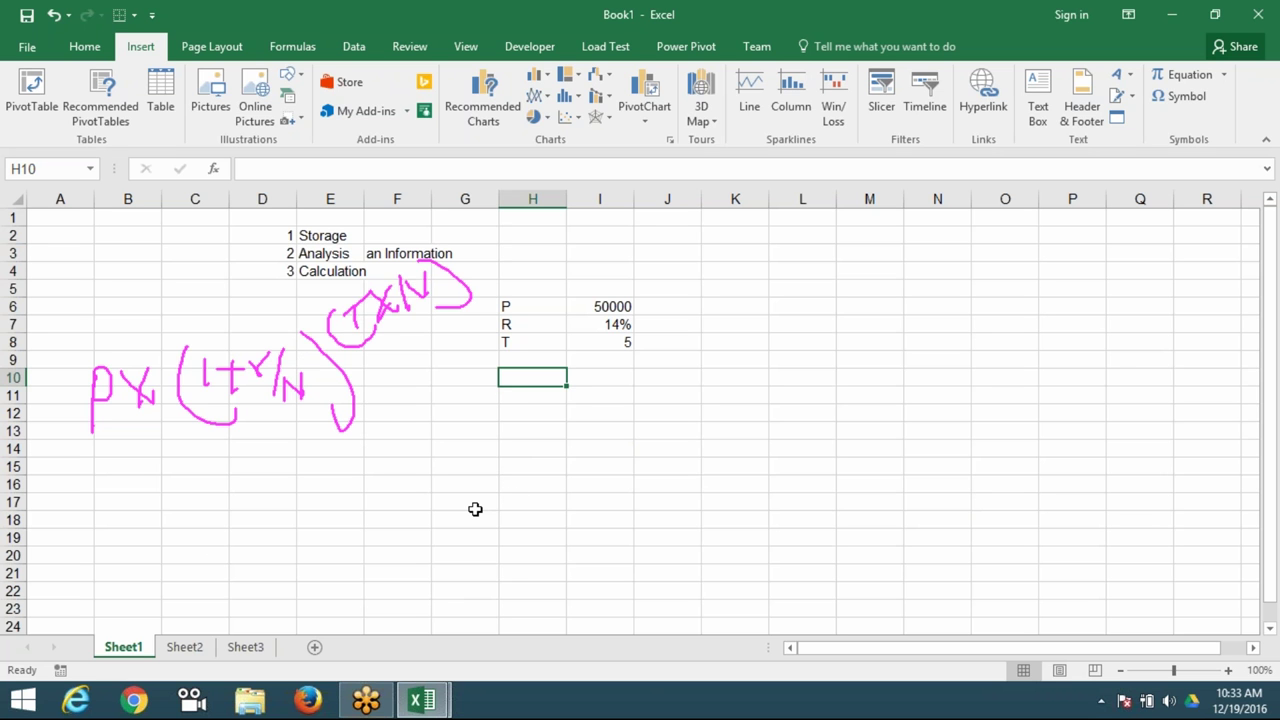
# - Enter =I7*12 in H10, multiplying the 14% rate by 12 to give 1.68
pyautogui.write('=')
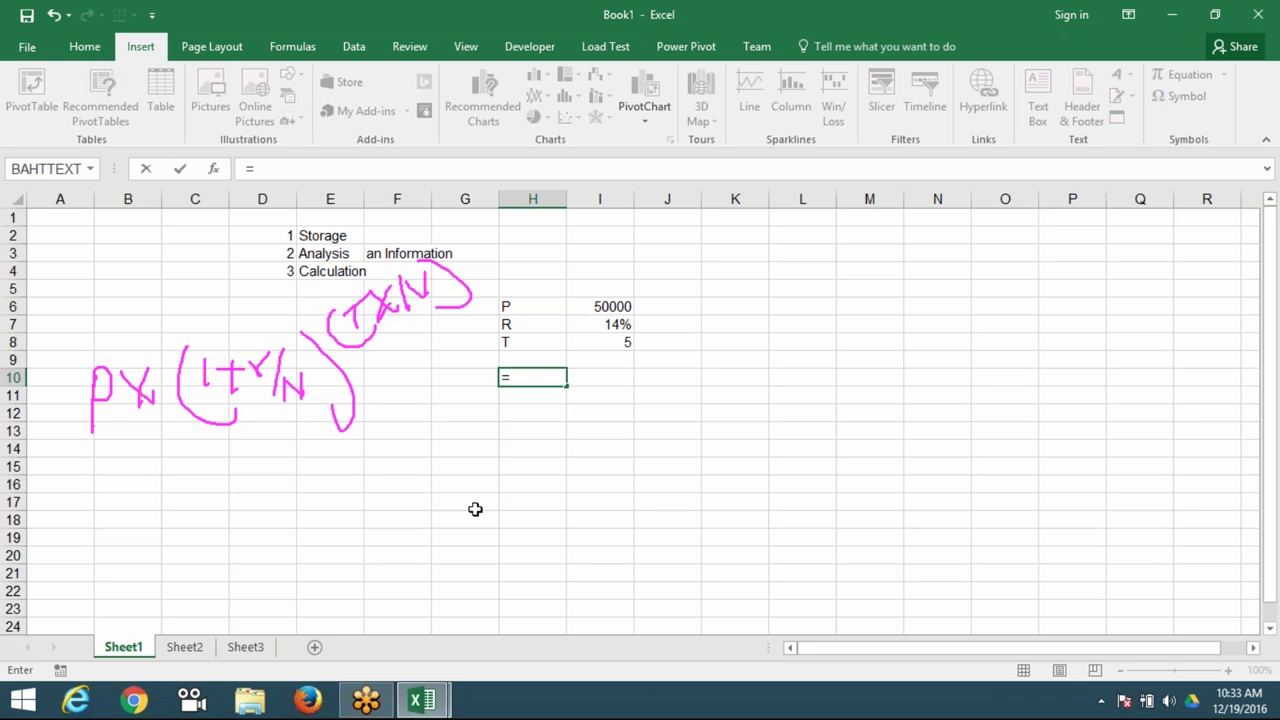
pyautogui.write('1')
pyautogui.press('BackSpace')
pyautogui.click(605, 342)
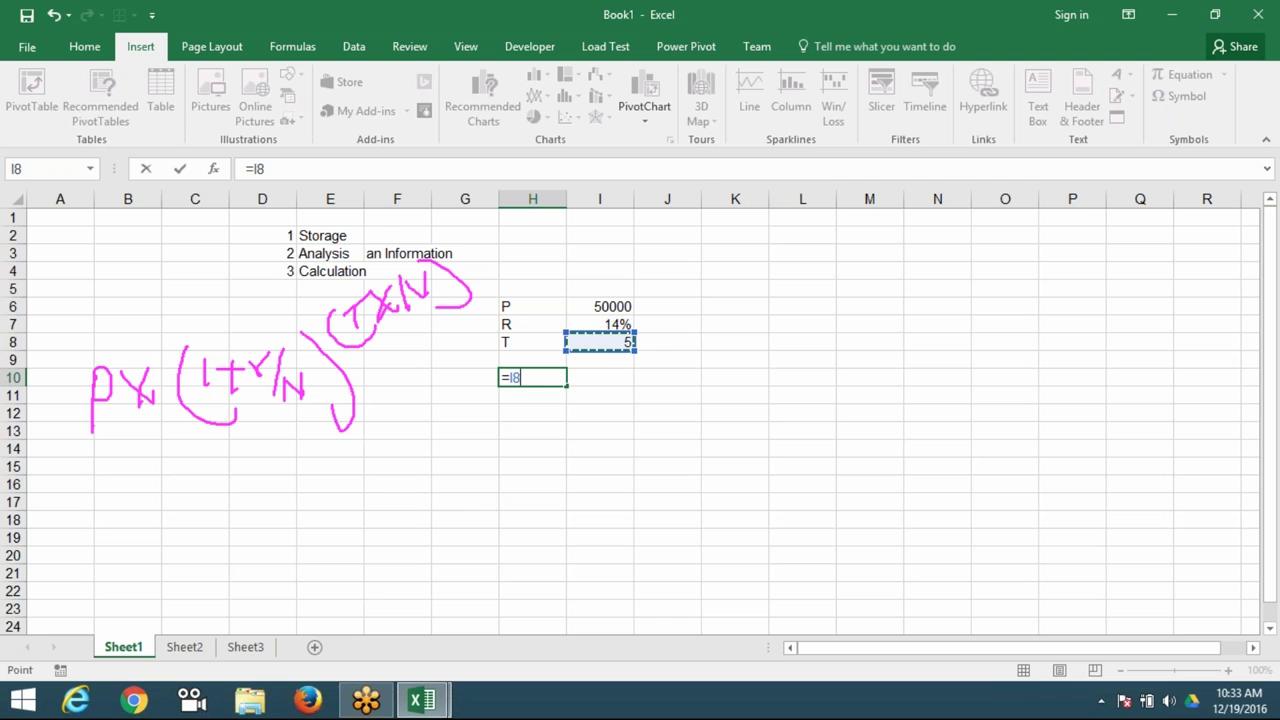
pyautogui.click(604, 327)
pyautogui.write('*12')
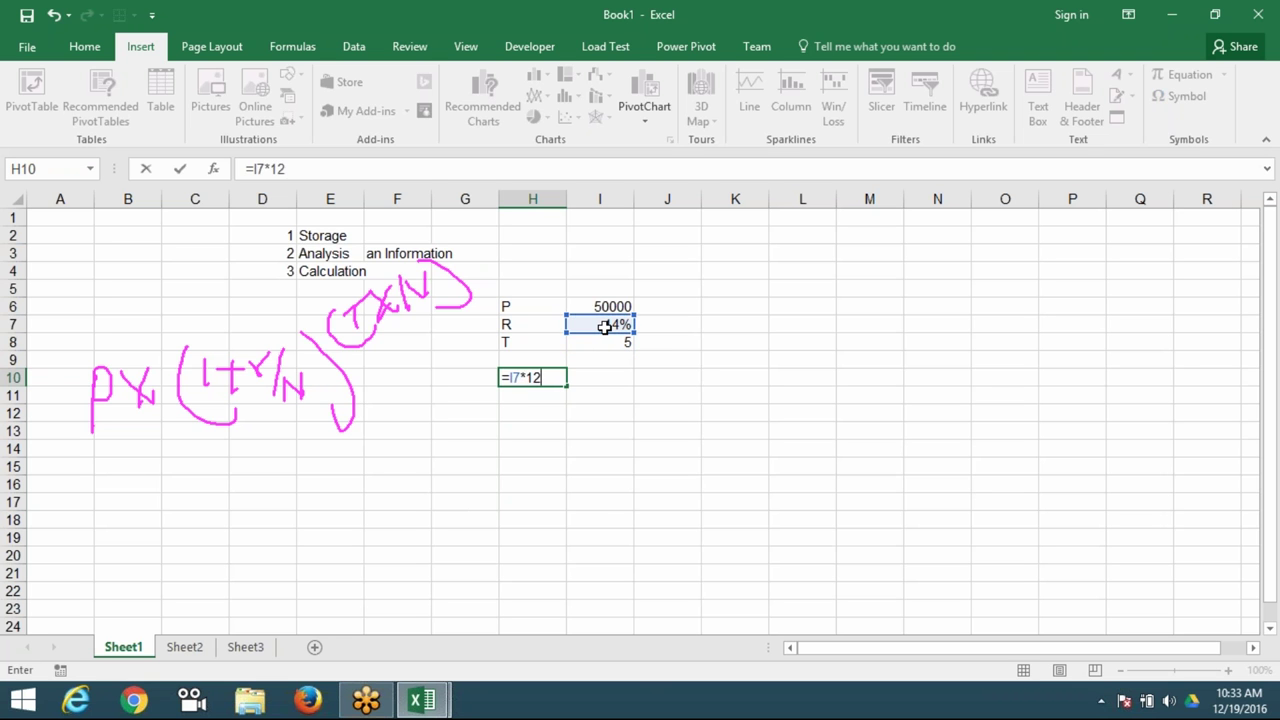
pyautogui.press('Return')
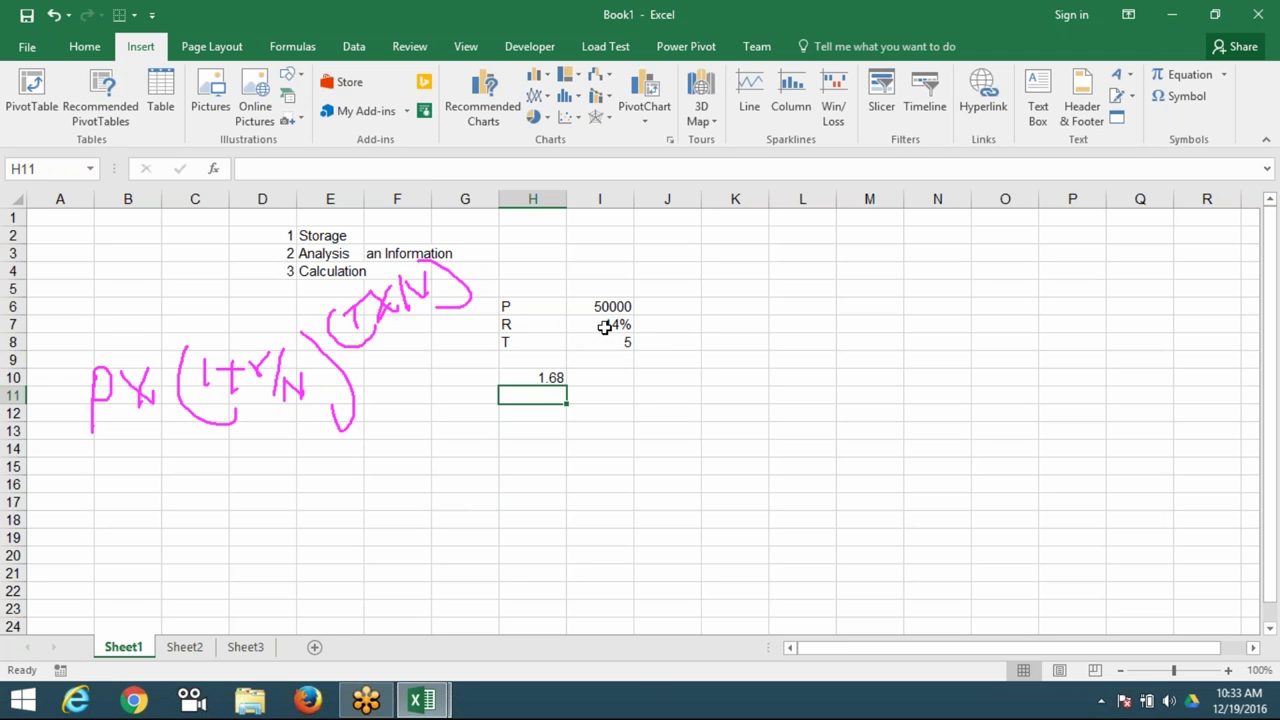
# - Enter =1+H10 in I10, giving 2.68
pyautogui.press('Up')
pyautogui.press('Right')
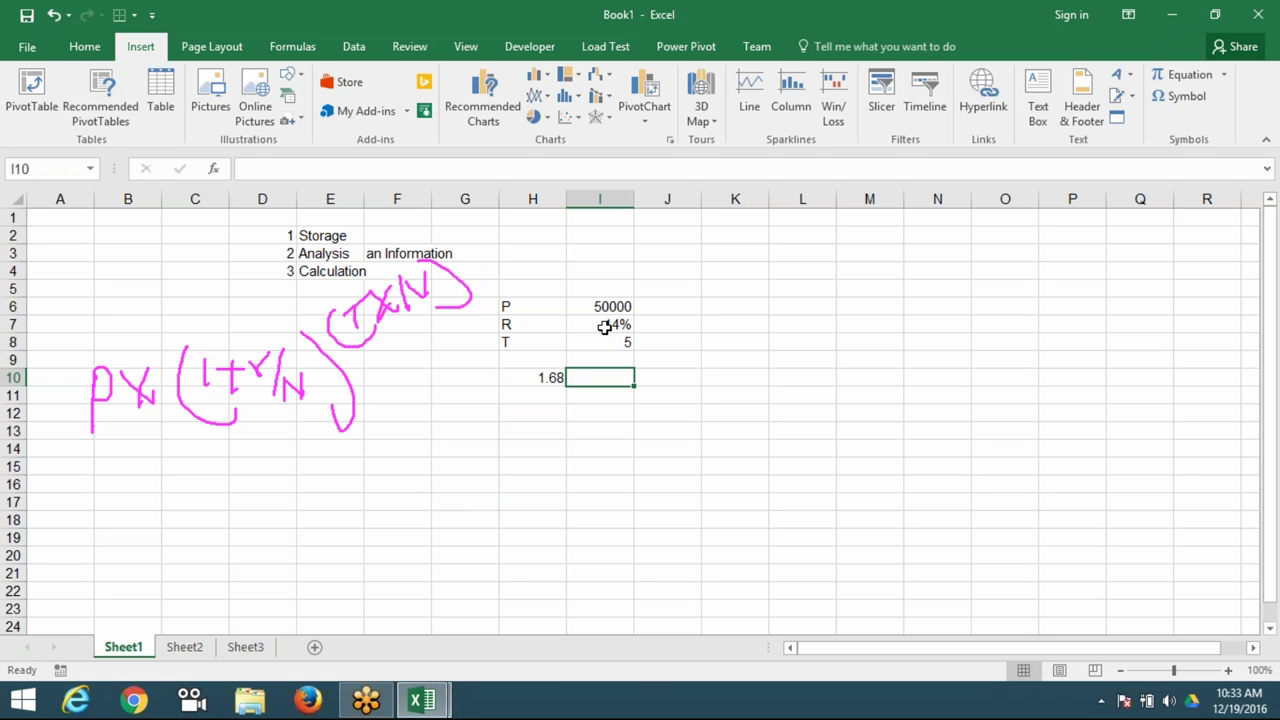
pyautogui.write('=1')
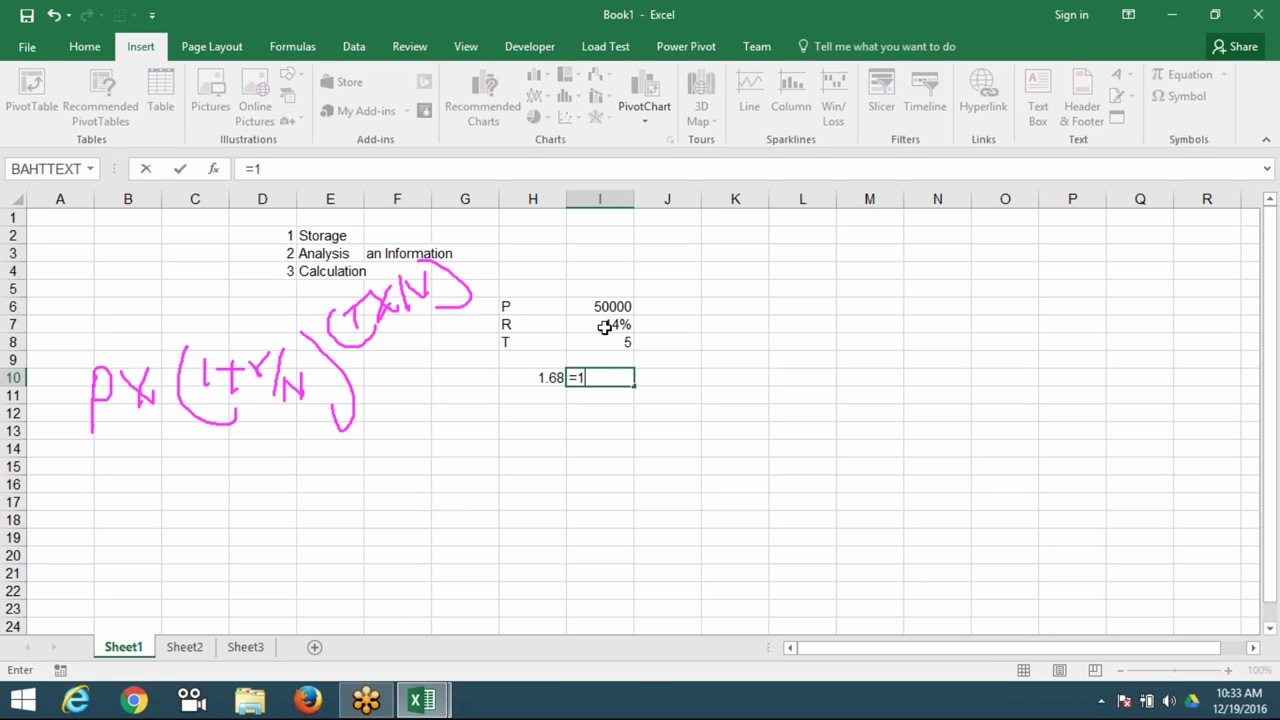
pyautogui.write('+')
pyautogui.click(548, 377)
pyautogui.press('Return')
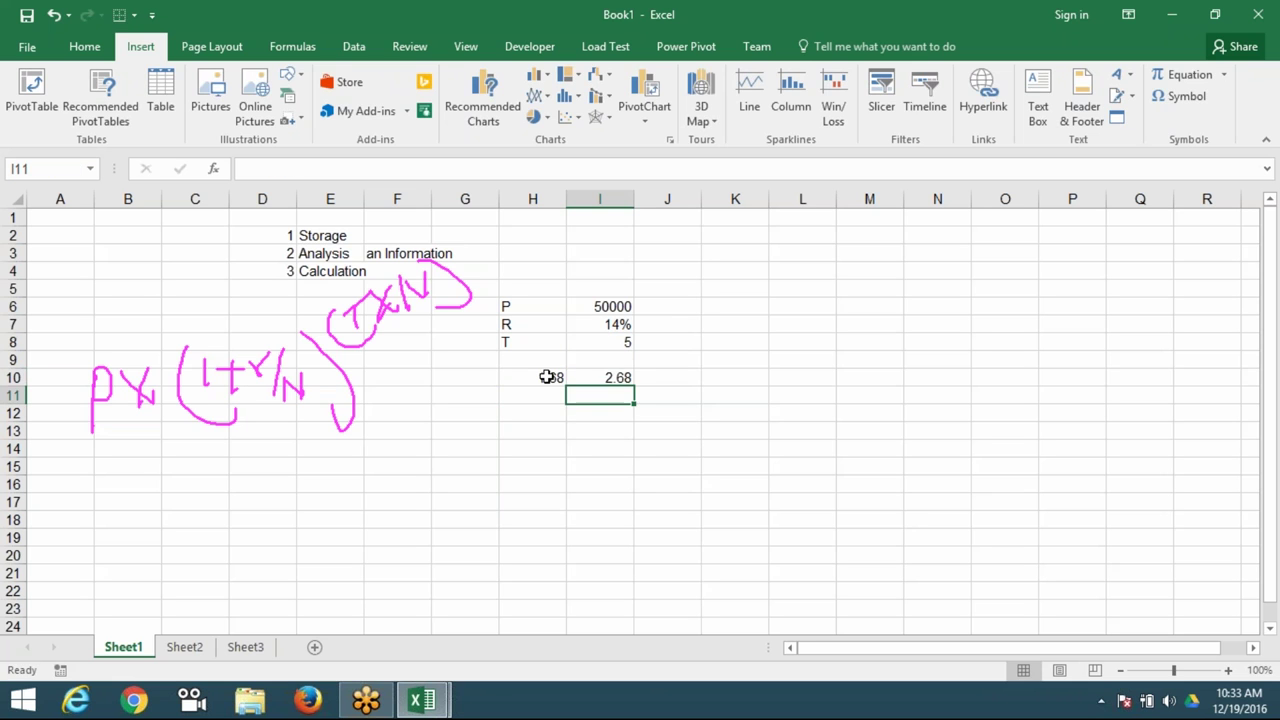
# - Enter =I8*60 in J10, multiplying the time value to give 300
pyautogui.click(548, 377)
pyautogui.press('Right')
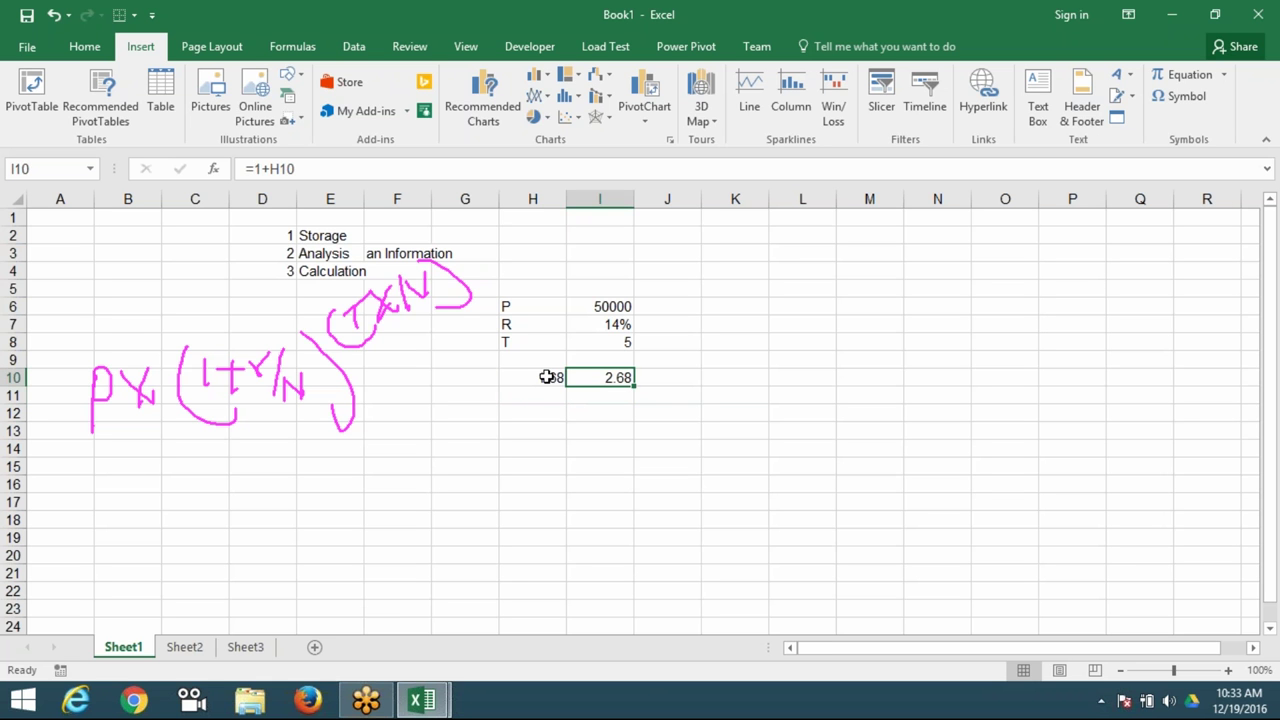
pyautogui.press('Right')
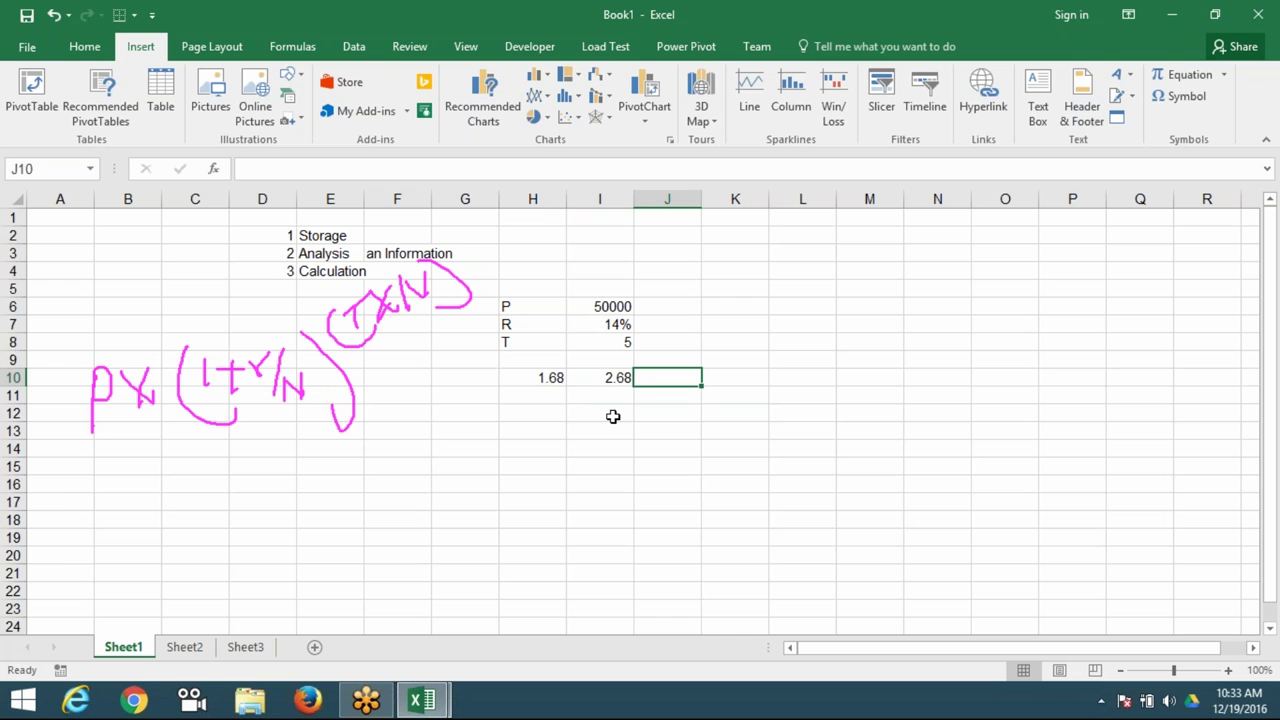
pyautogui.write('=')
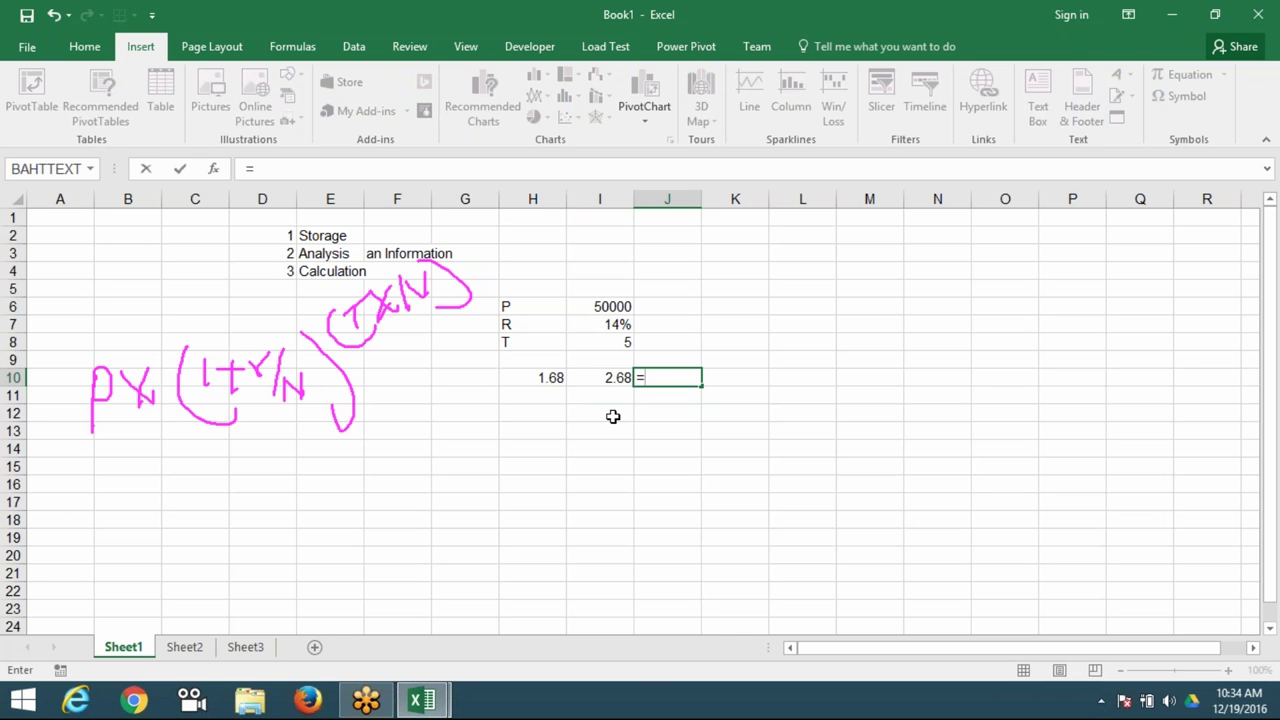
pyautogui.press('Up')
pyautogui.press('Up')
pyautogui.press('Left')
pyautogui.write('*6')
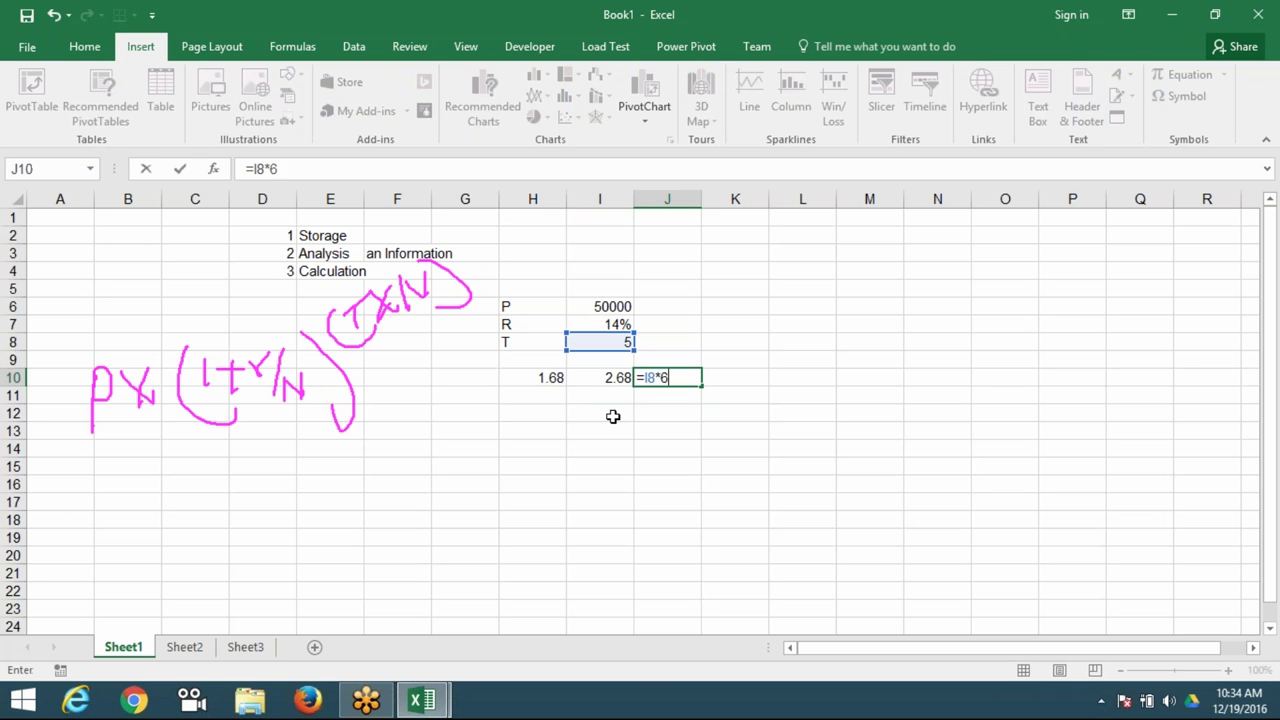
pyautogui.write('0')
pyautogui.press('Return')
# - Enter the power formula =I10^J10 in K10
pyautogui.press('Up')
pyautogui.press('Right')
pyautogui.write('=')
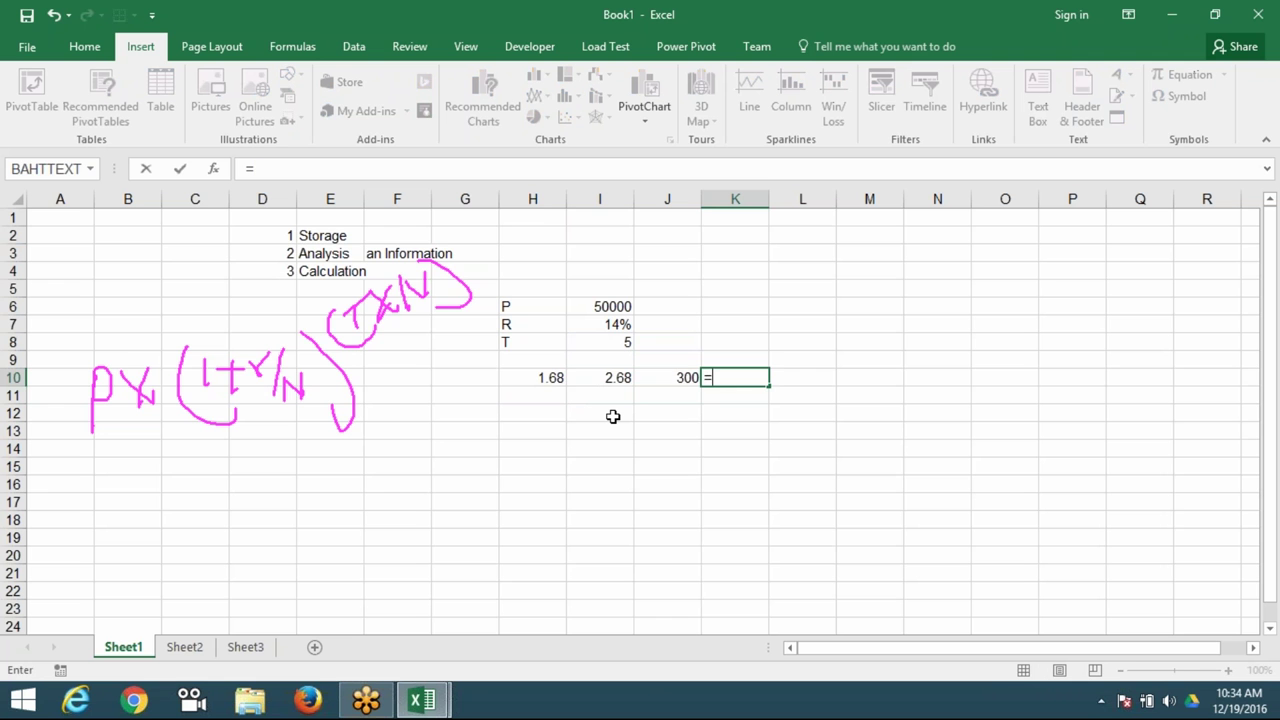
pyautogui.press('Left')
pyautogui.press('Left')
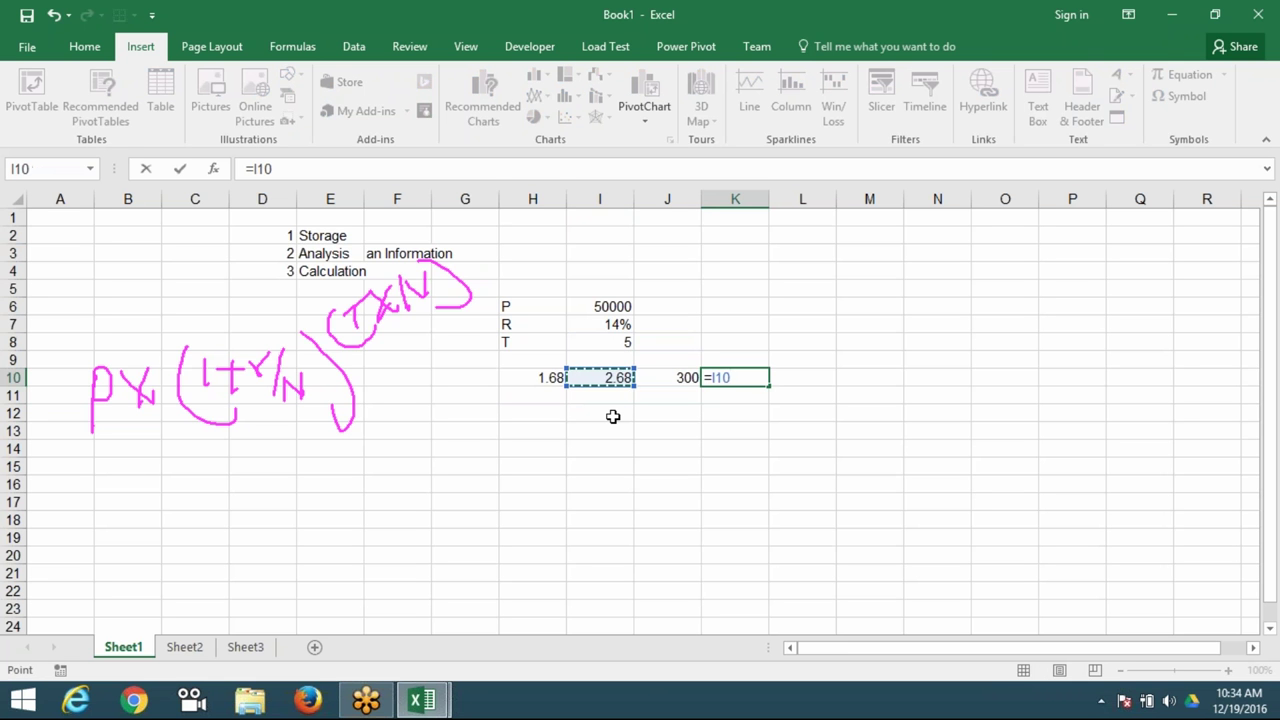
pyautogui.write('^')
pyautogui.press('Left')
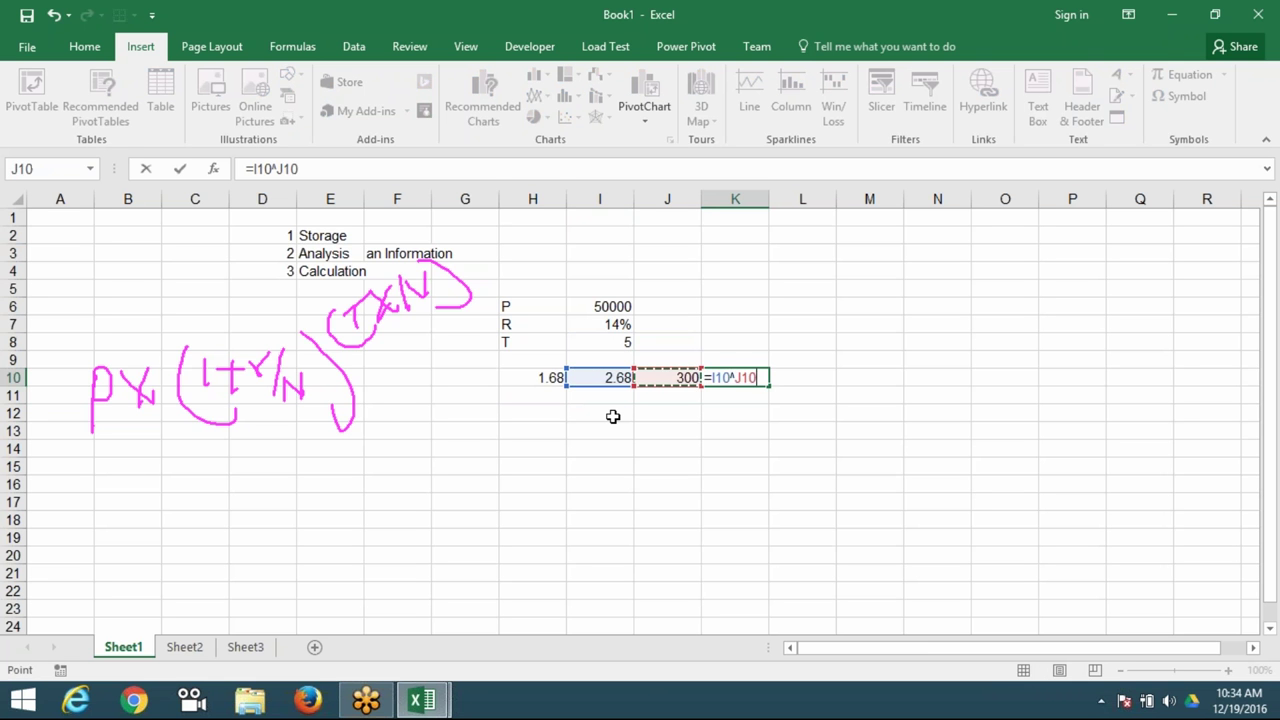
pyautogui.press('Return')
# - Change J10's multiplier from 60 to 12 so it shows 60
pyautogui.press('Up')
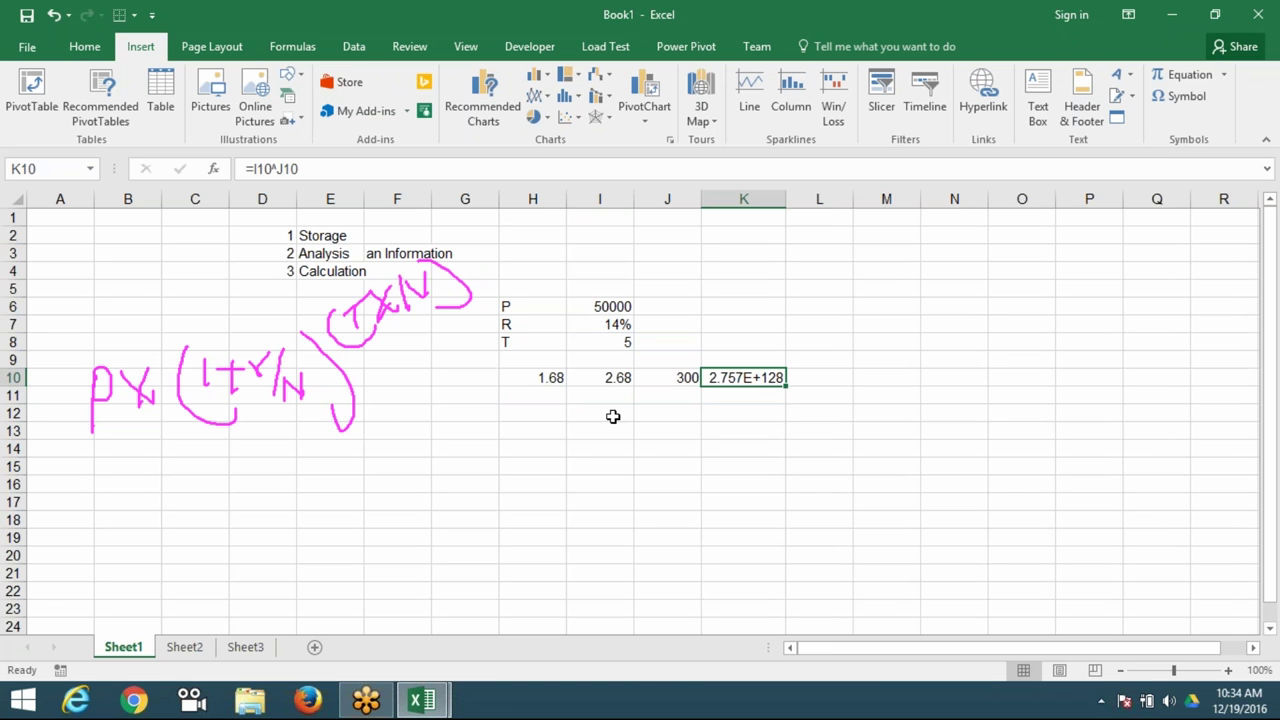
pyautogui.press('Left')
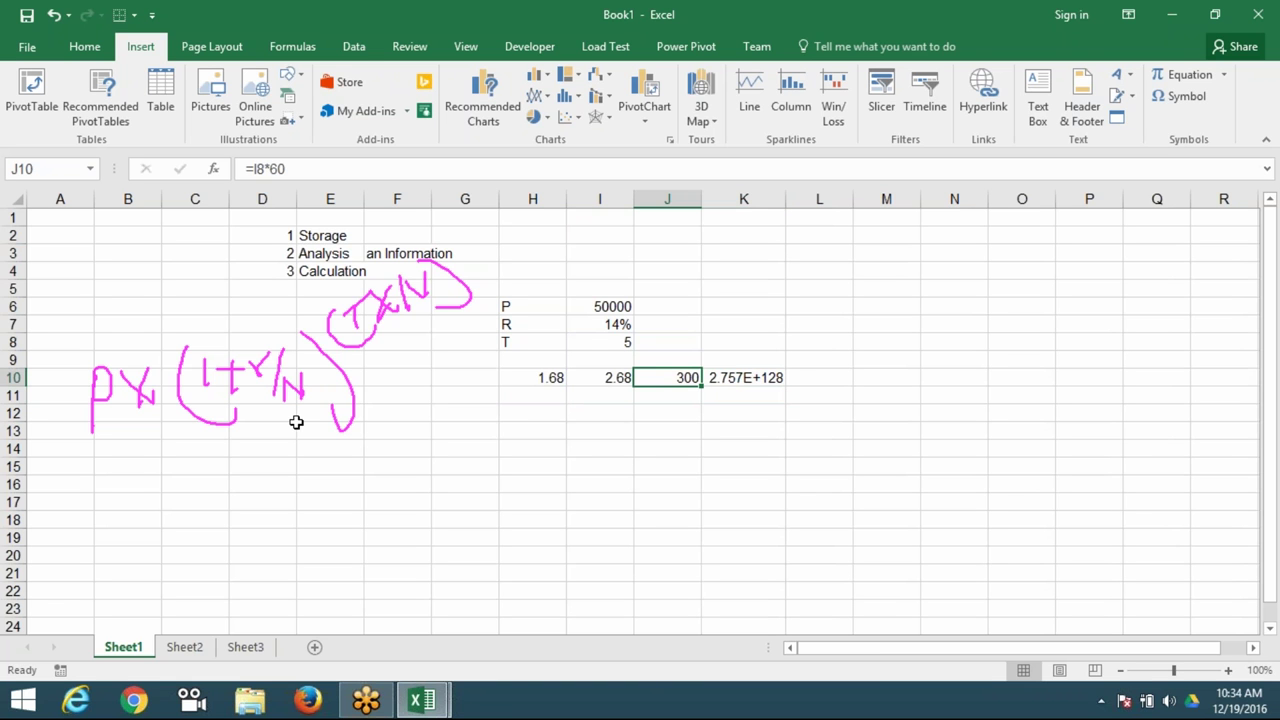
pyautogui.moveTo(269, 168); pyautogui.dragTo(284, 168)
pyautogui.write('1')
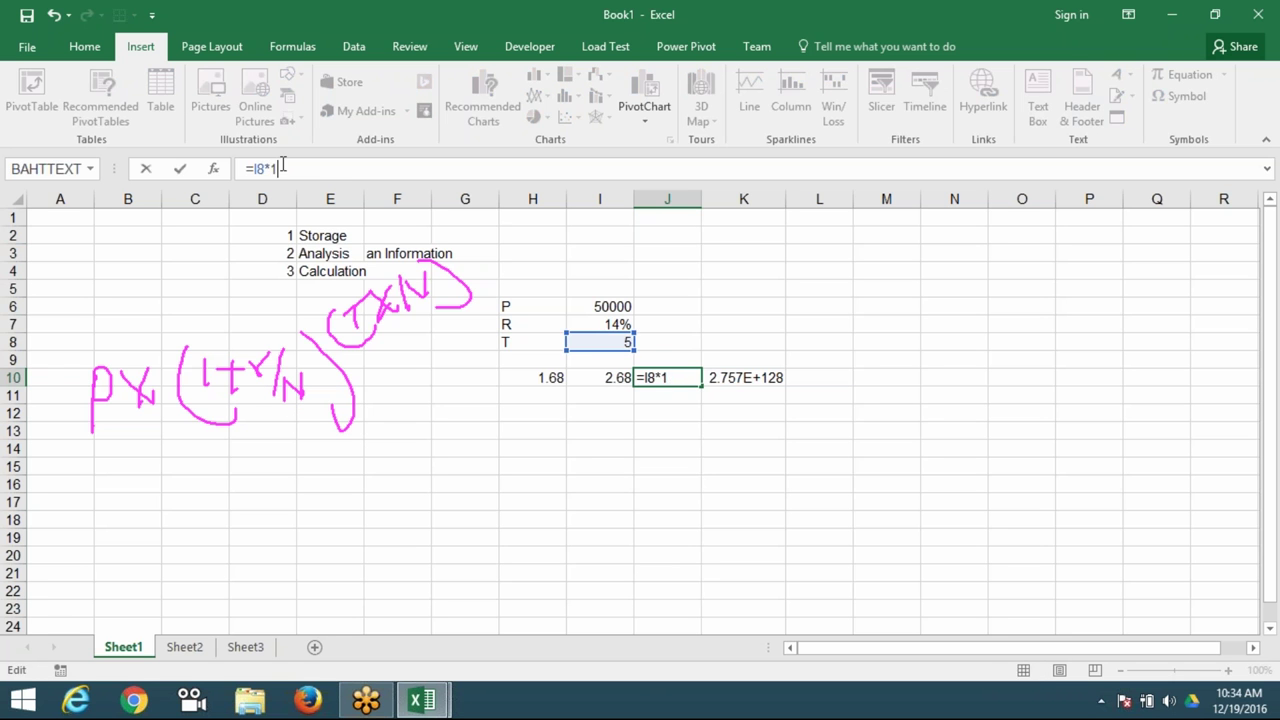
pyautogui.write('2')
pyautogui.press('Return')
# - Enter =K10*I6 in L10 using arrow keys, giving 2.43813E+30
pyautogui.press('Up')
pyautogui.press('Right')
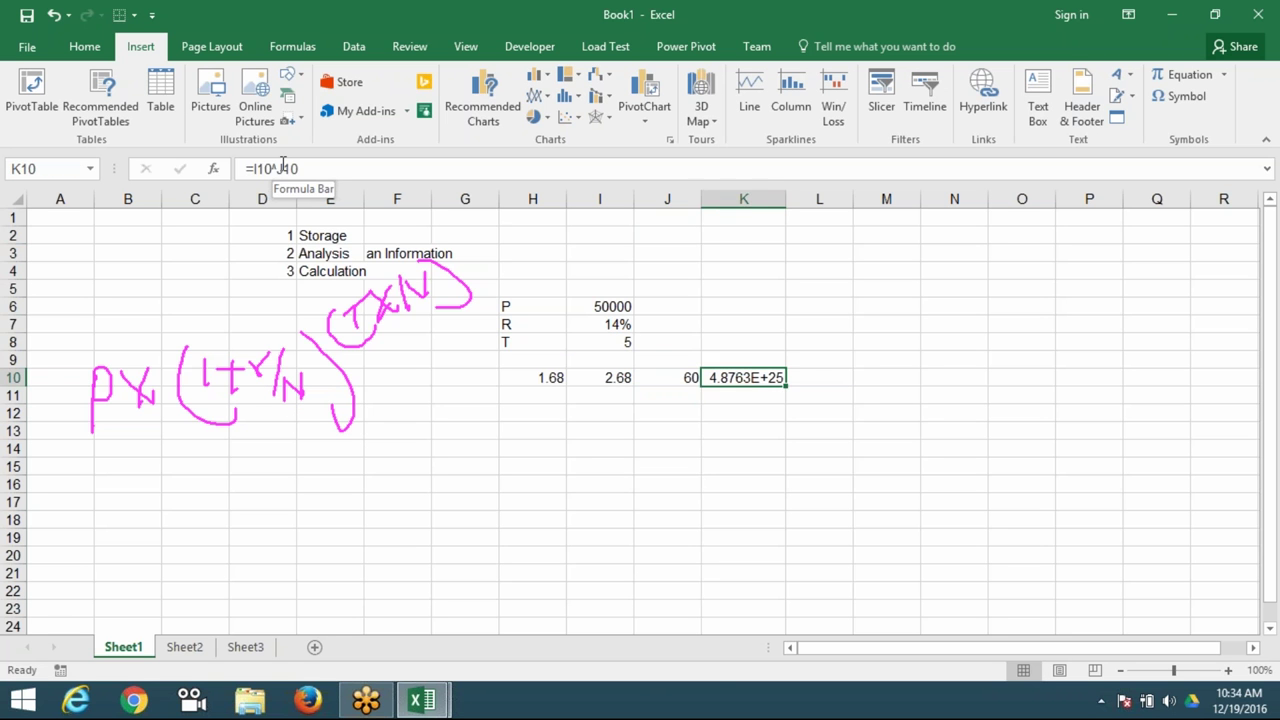
pyautogui.press('Right')
pyautogui.write('=')
pyautogui.press('Left')
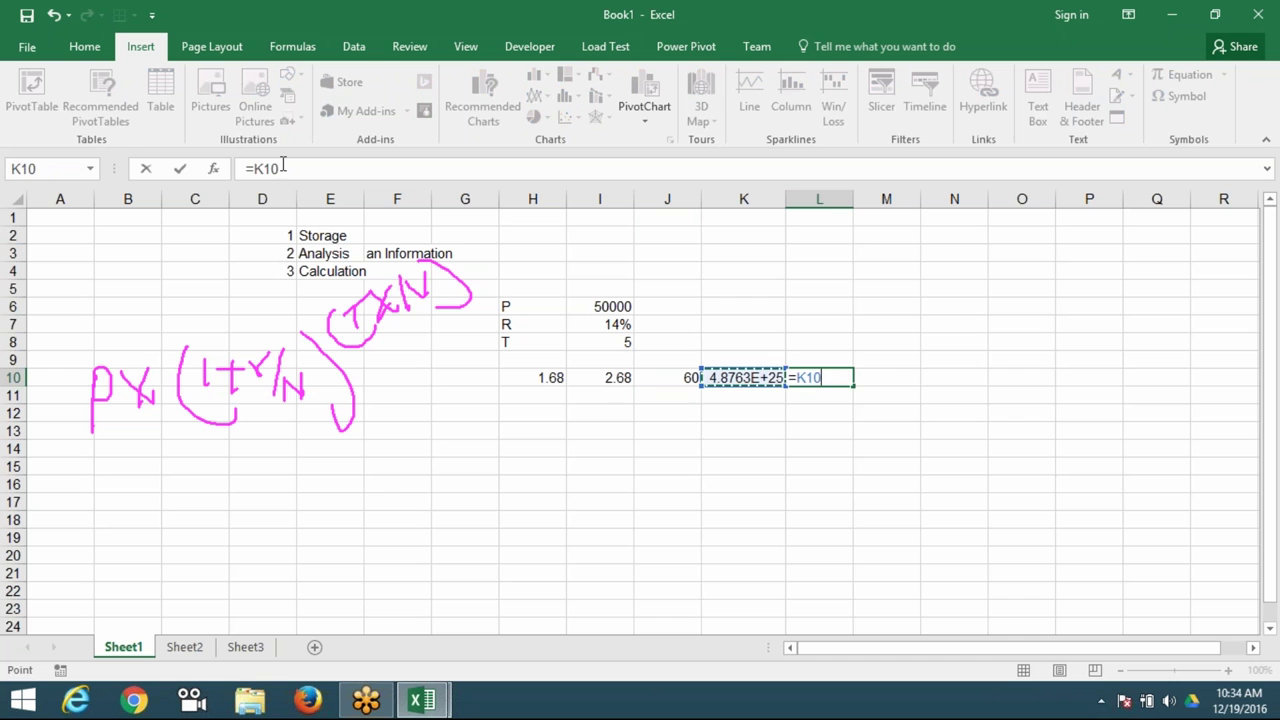
pyautogui.write('*')
pyautogui.press('Up')
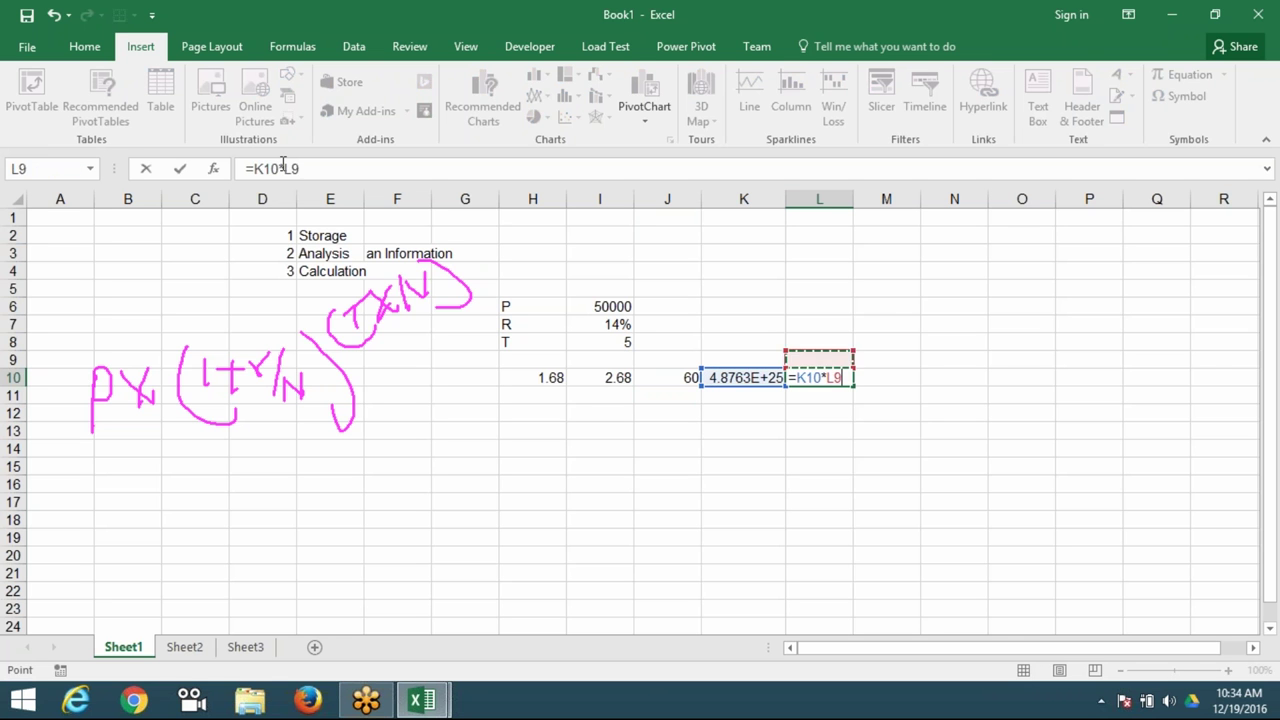
pyautogui.press('Left')
pyautogui.press('Up')
pyautogui.press('Up')
pyautogui.press('Left')
pyautogui.press('Left')
pyautogui.press('Up')
pyautogui.press('Return')
pyautogui.press('Up')
pyautogui.press('Return')
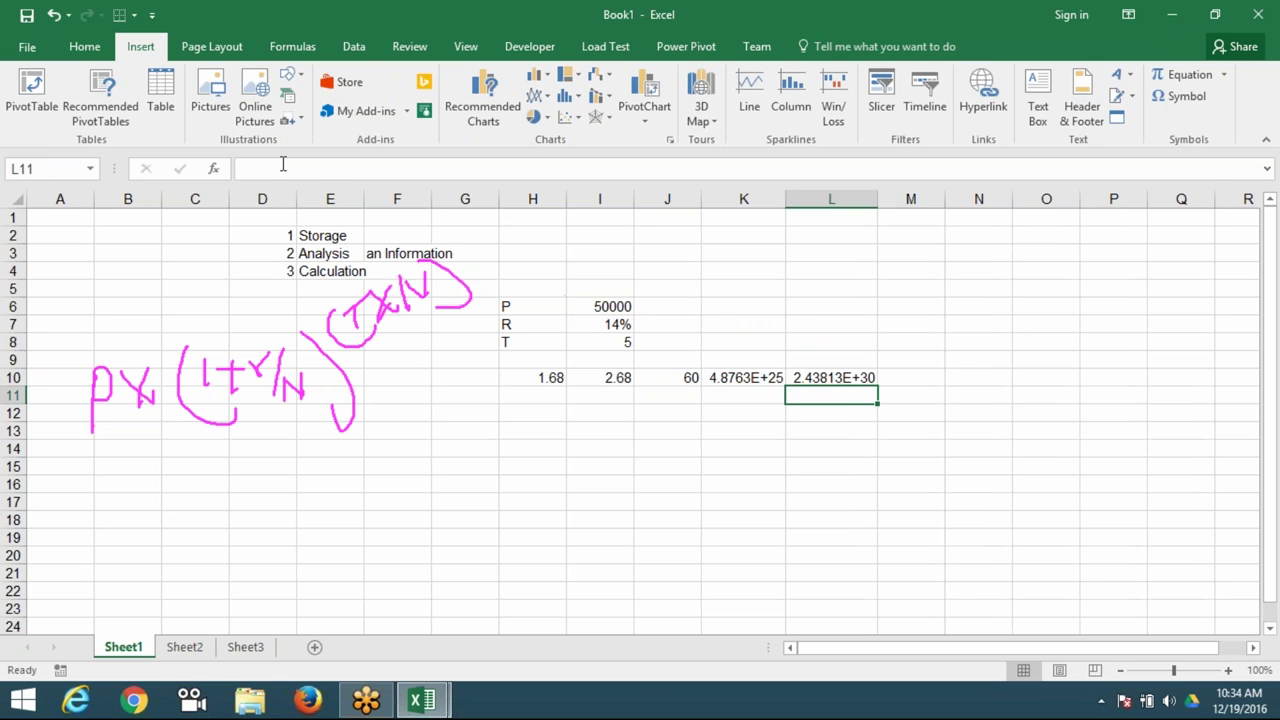
pyautogui.press('Up')
pyautogui.press('Left')
# - Leave K10's formula unchanged and cancel the stray new entry
pyautogui.press('F2')
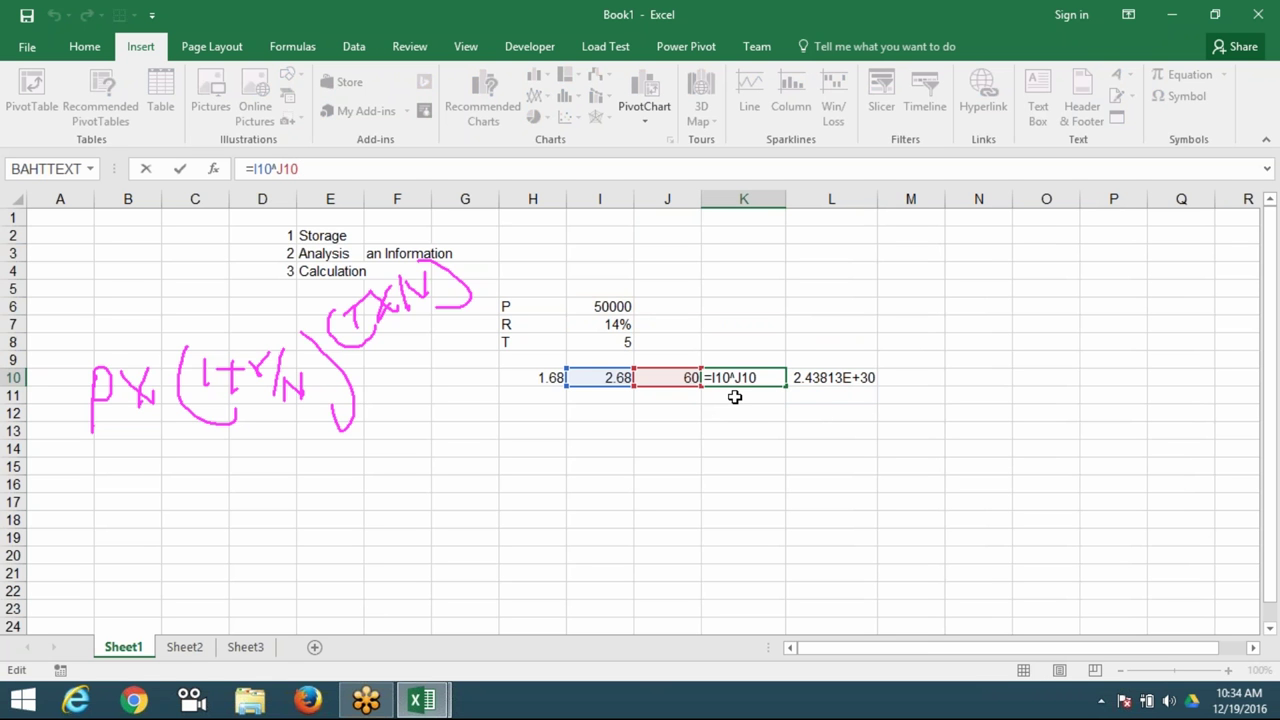
pyautogui.hotkey('ctrl', 'Return')
pyautogui.write('=')
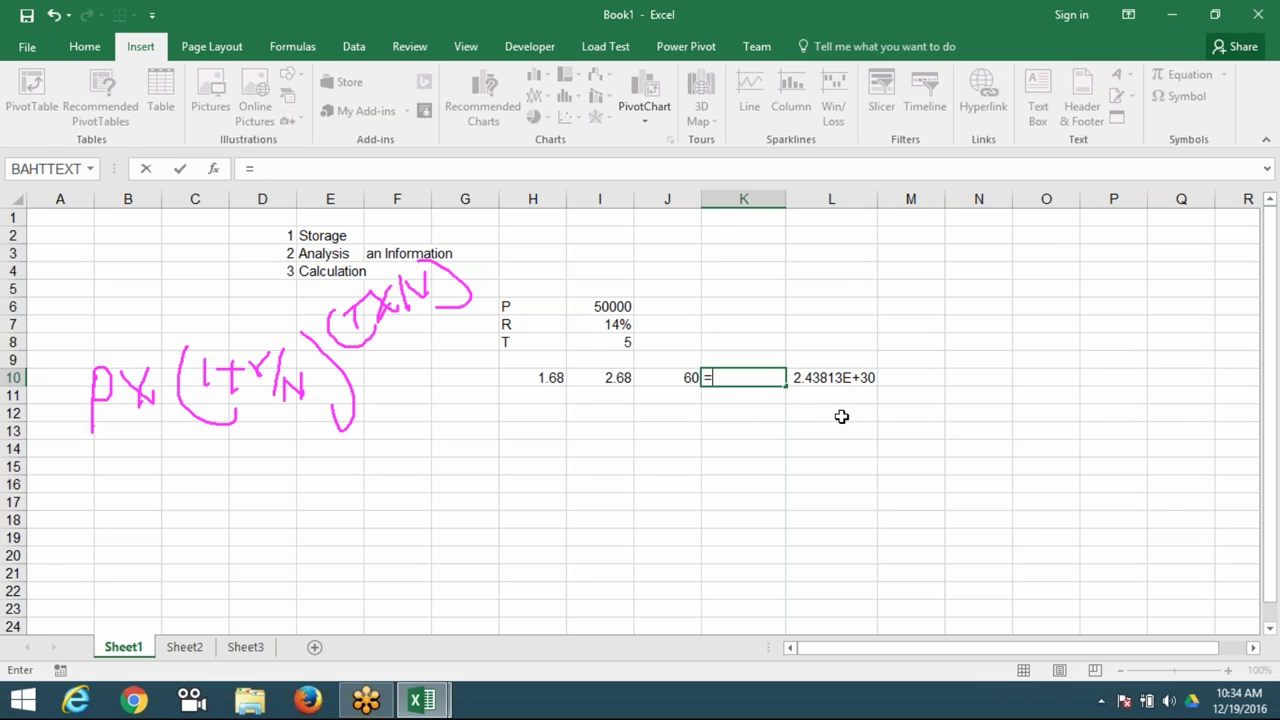
pyautogui.press('Escape')
# - Change H10's formula from =I7*12 to =I7/12
pyautogui.press('Left')
pyautogui.press('Left')
pyautogui.press('Left')
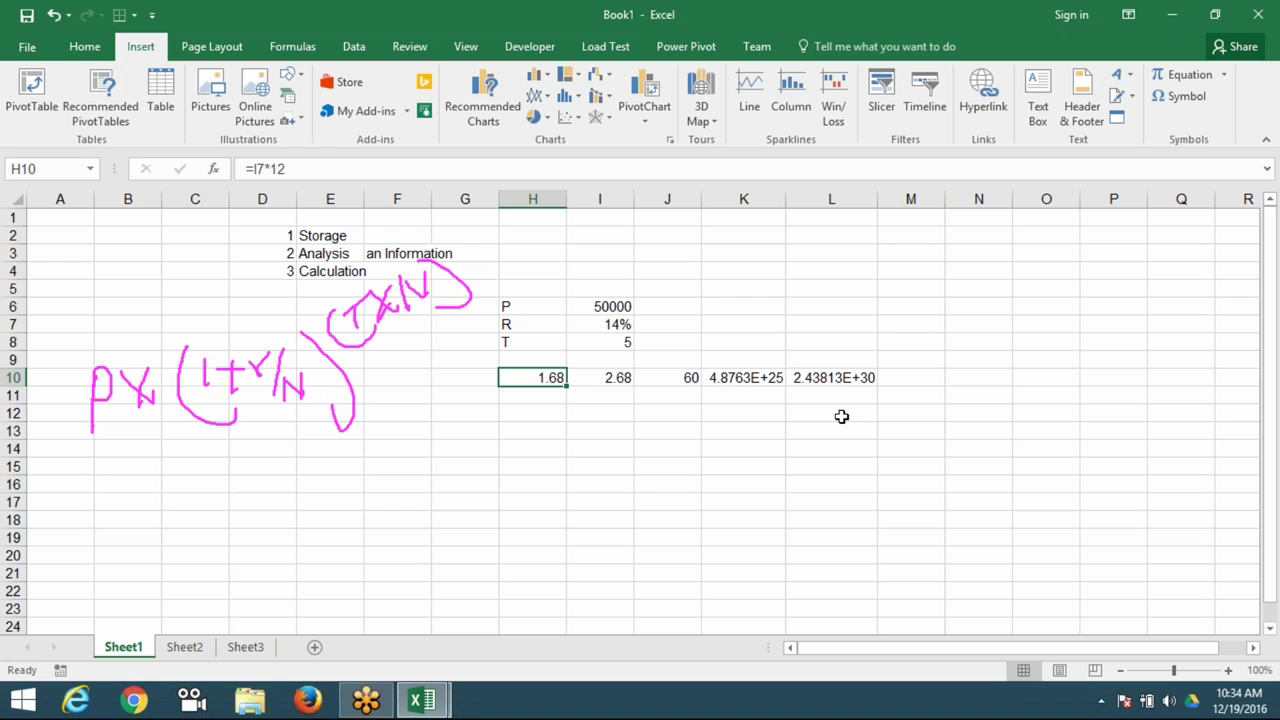
pyautogui.doubleClick(548, 377)
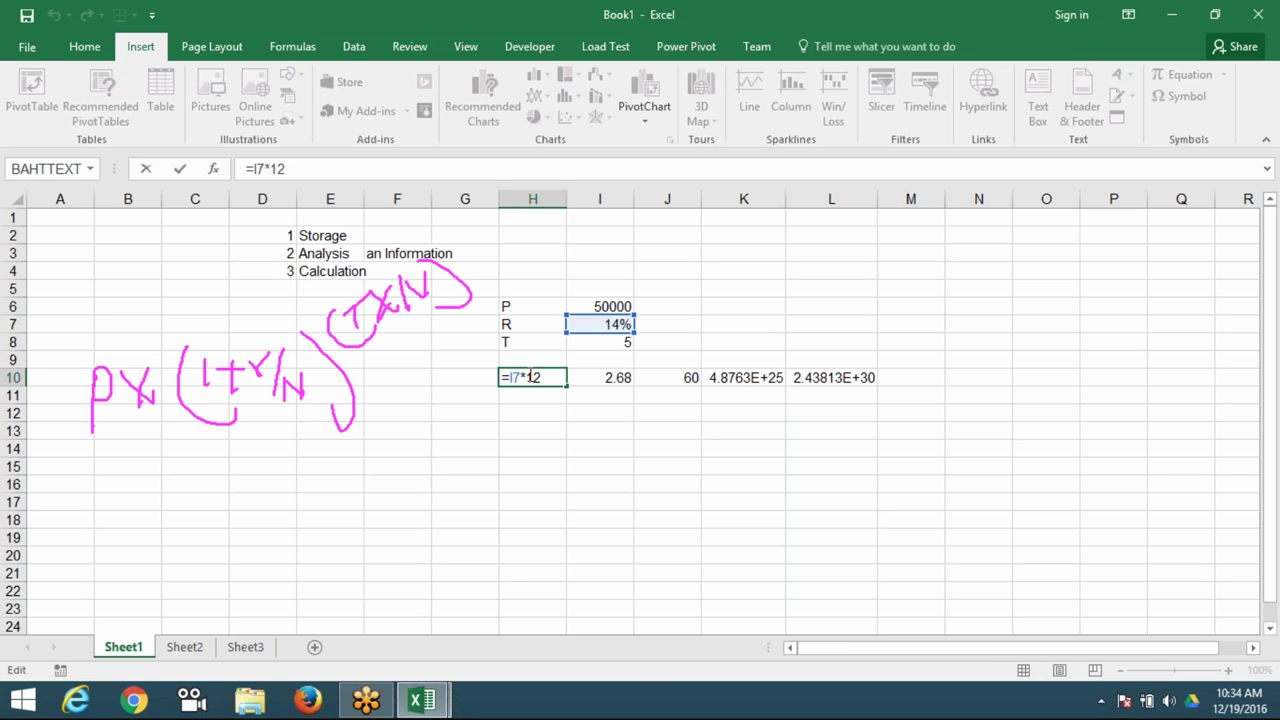
pyautogui.press('BackSpace')
pyautogui.write('/')
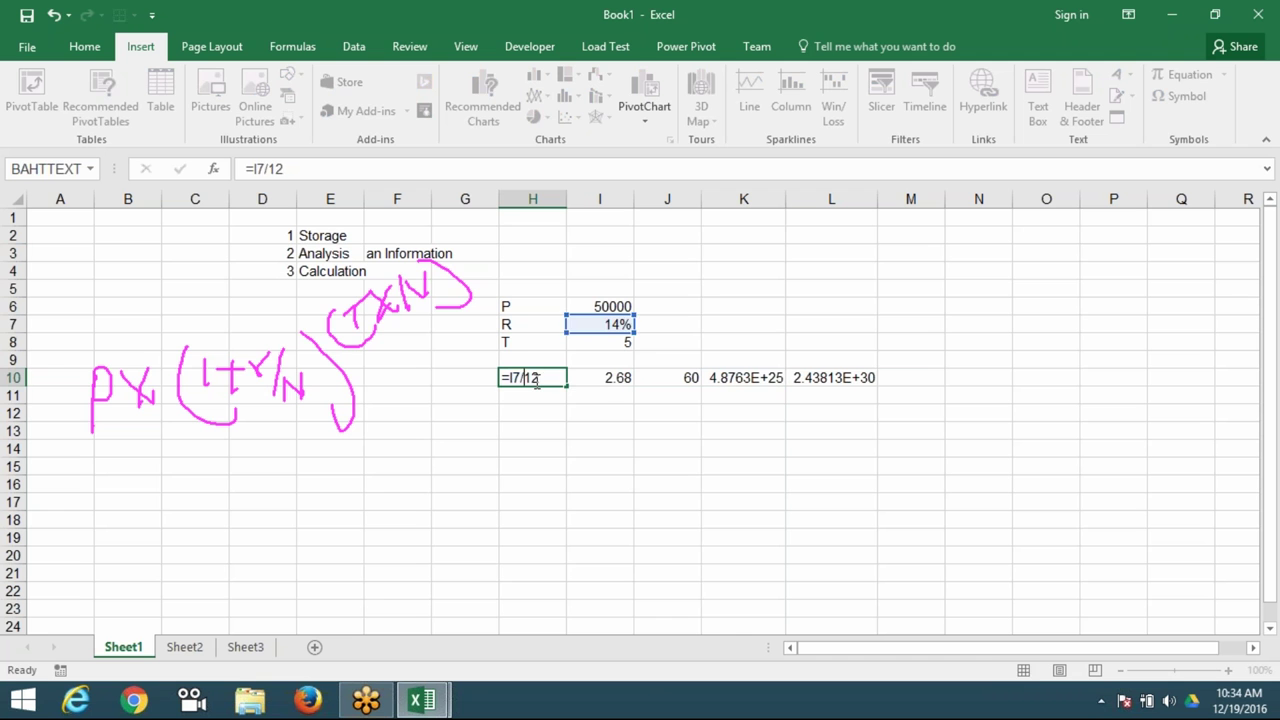
pyautogui.press('Return')
# - Review the updated formulas in I10, K10 and L10, then re-inspect H10's formula
pyautogui.click(600, 377)
pyautogui.click(743, 377)
pyautogui.click(831, 377)
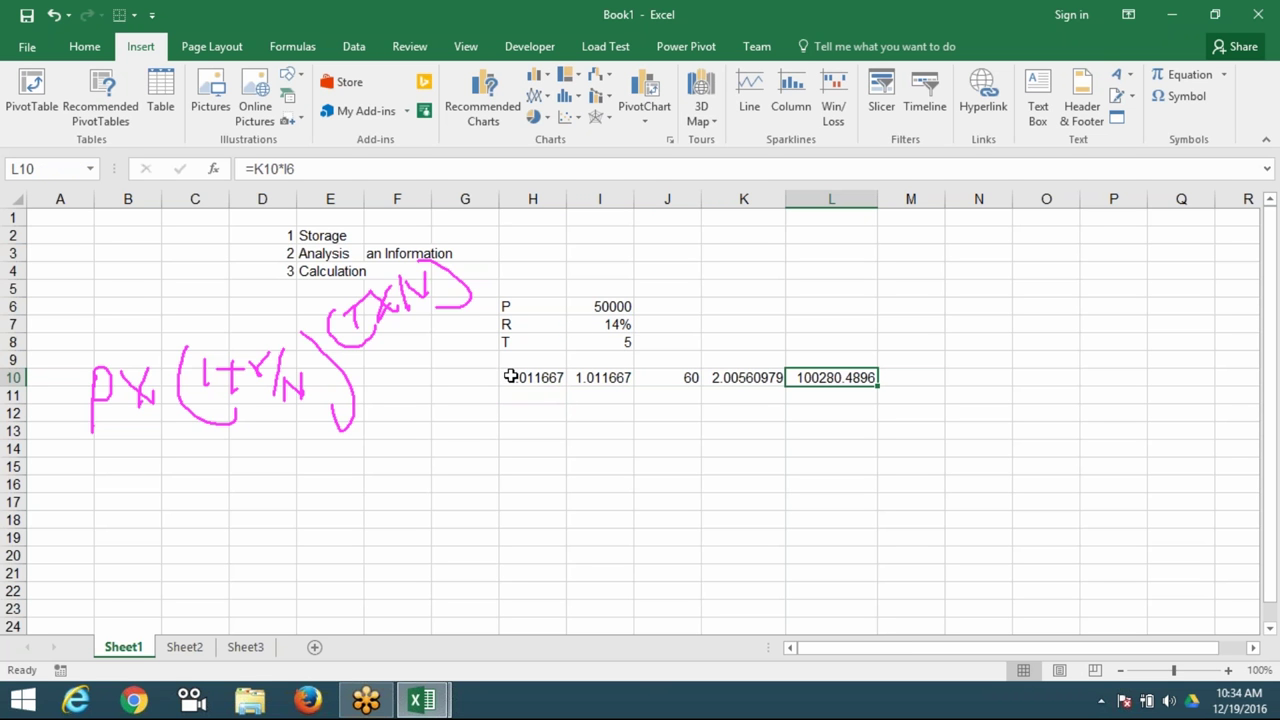
pyautogui.moveTo(512, 377); pyautogui.dragTo(822, 378)
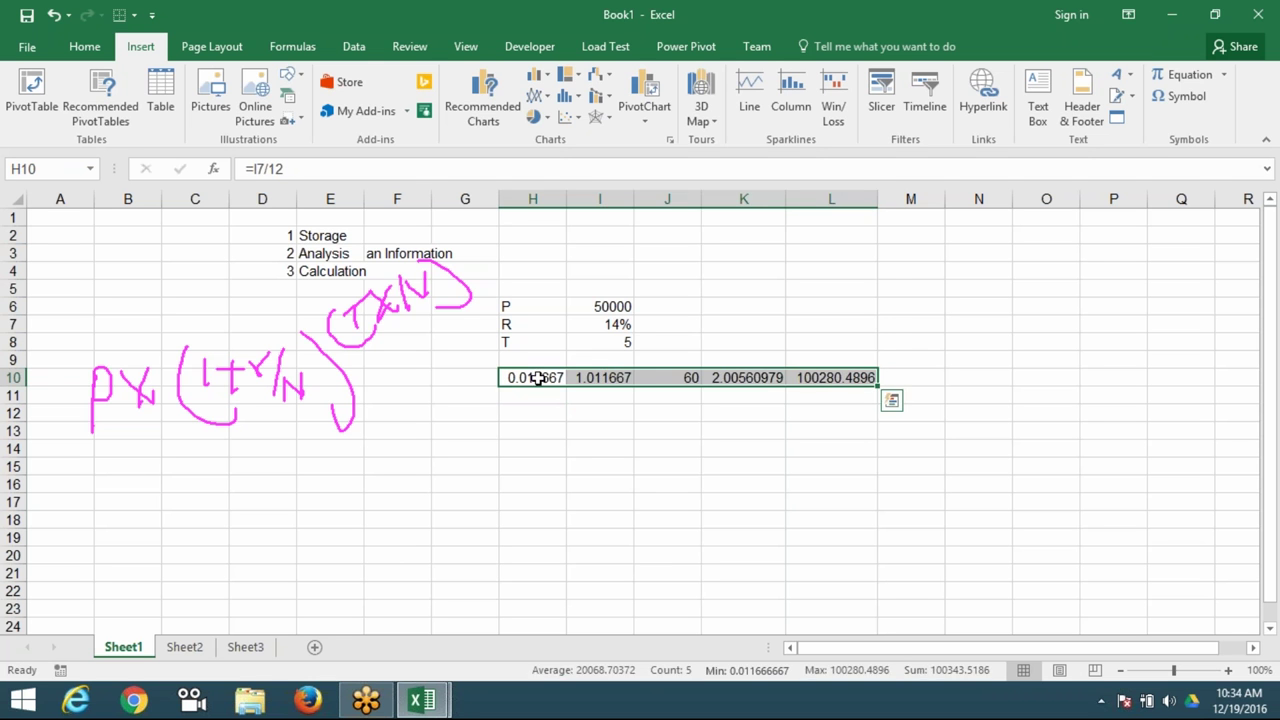
pyautogui.click(540, 377)
pyautogui.moveTo(254, 169); pyautogui.dragTo(286, 169)
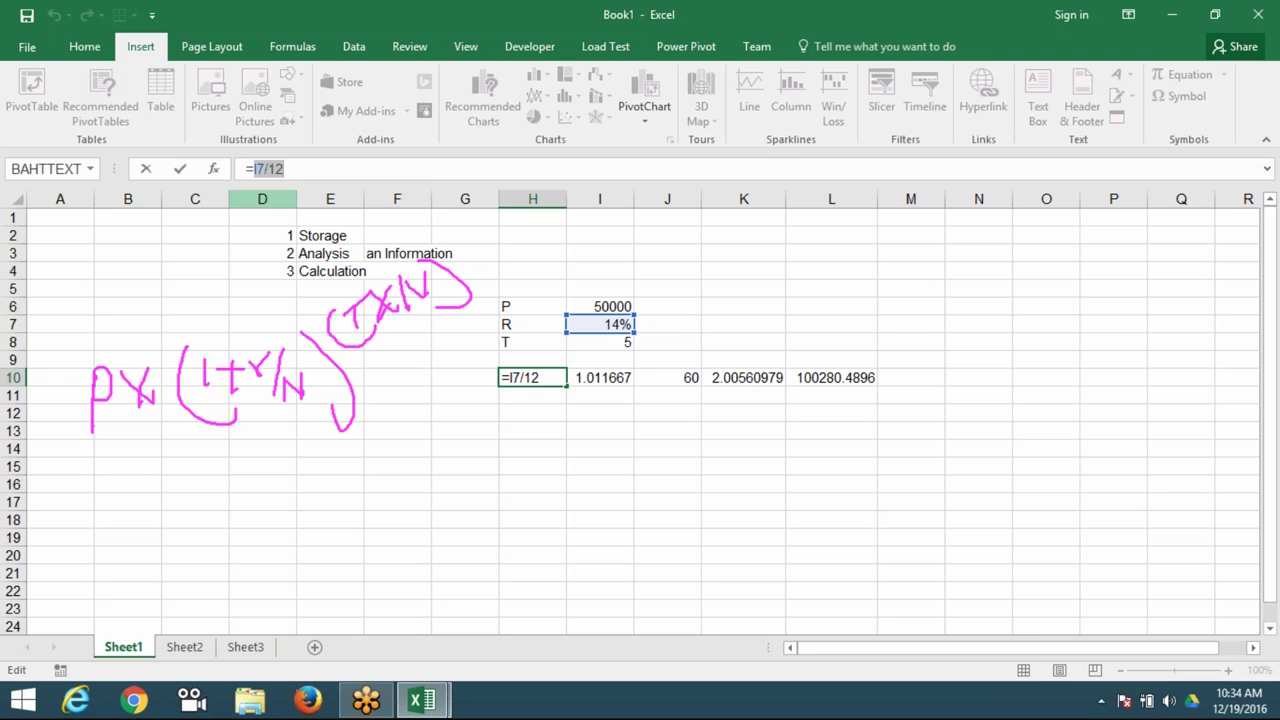
# - Rewrite I10 as =1+(I7/12), replacing its H10 reference
pyautogui.hotkey('ctrl', 'Return')
pyautogui.click(654, 376)
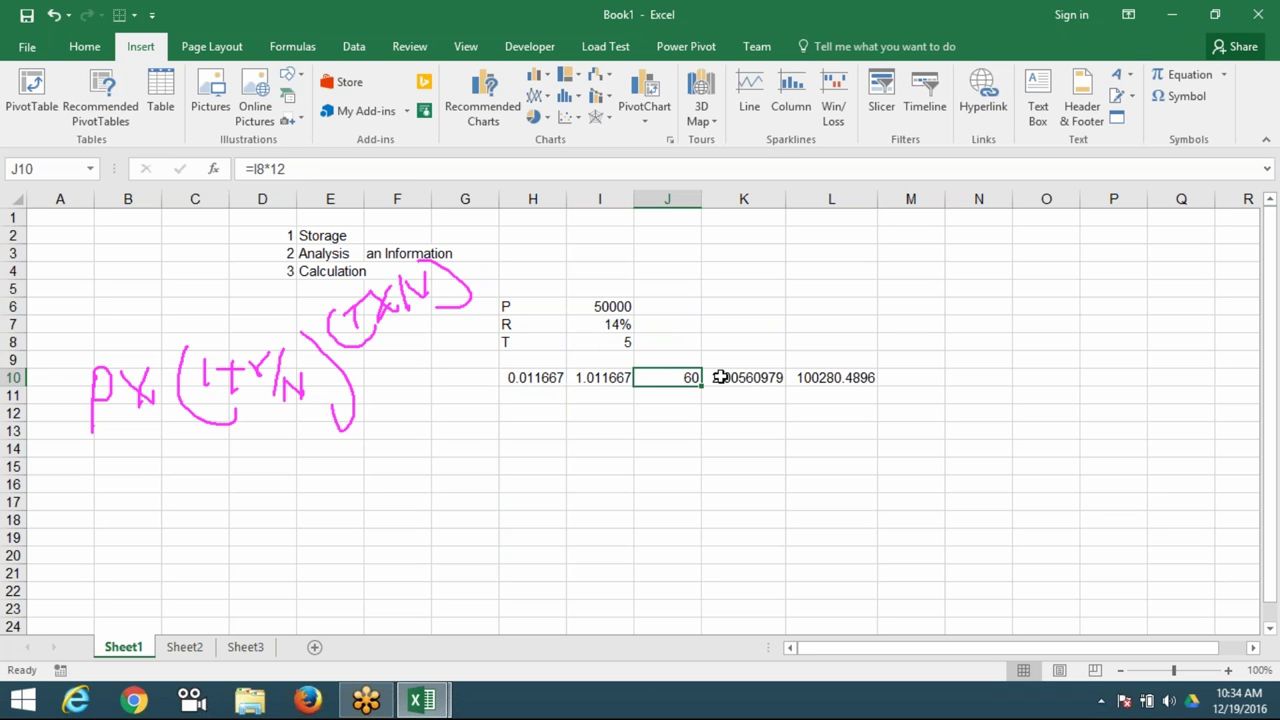
pyautogui.click(622, 377)
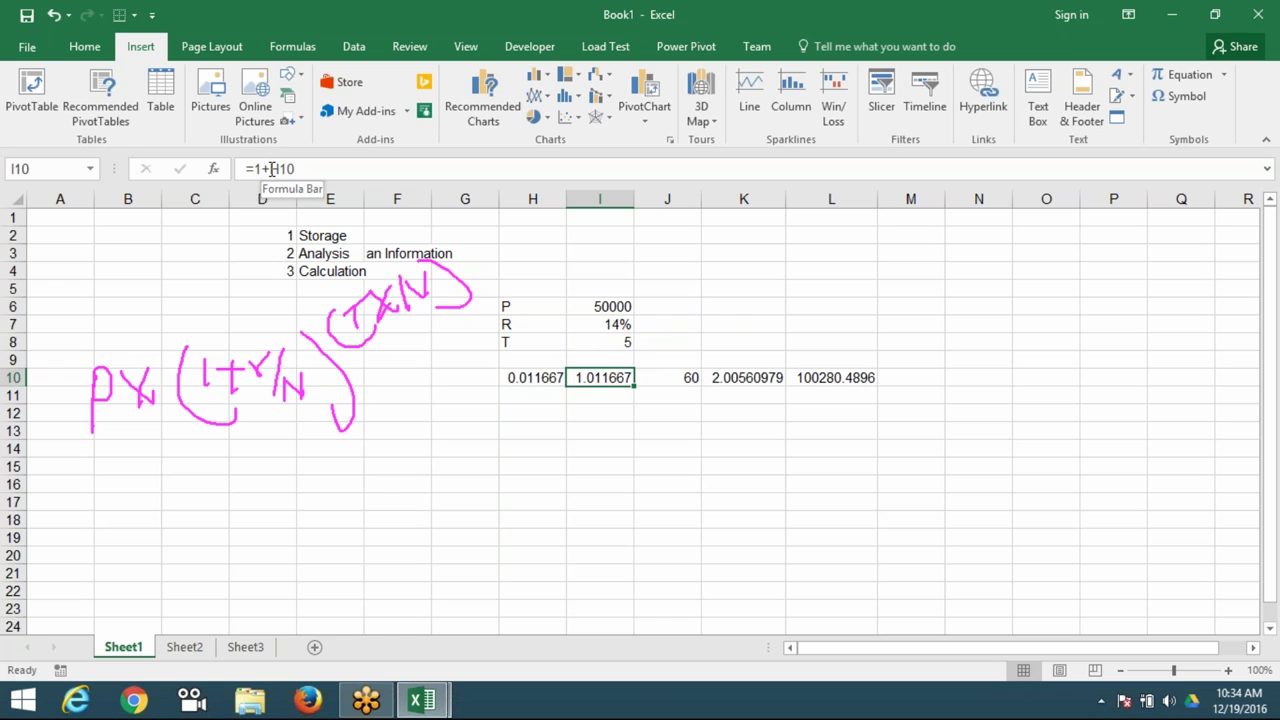
pyautogui.doubleClick(276, 169)
pyautogui.write('(')
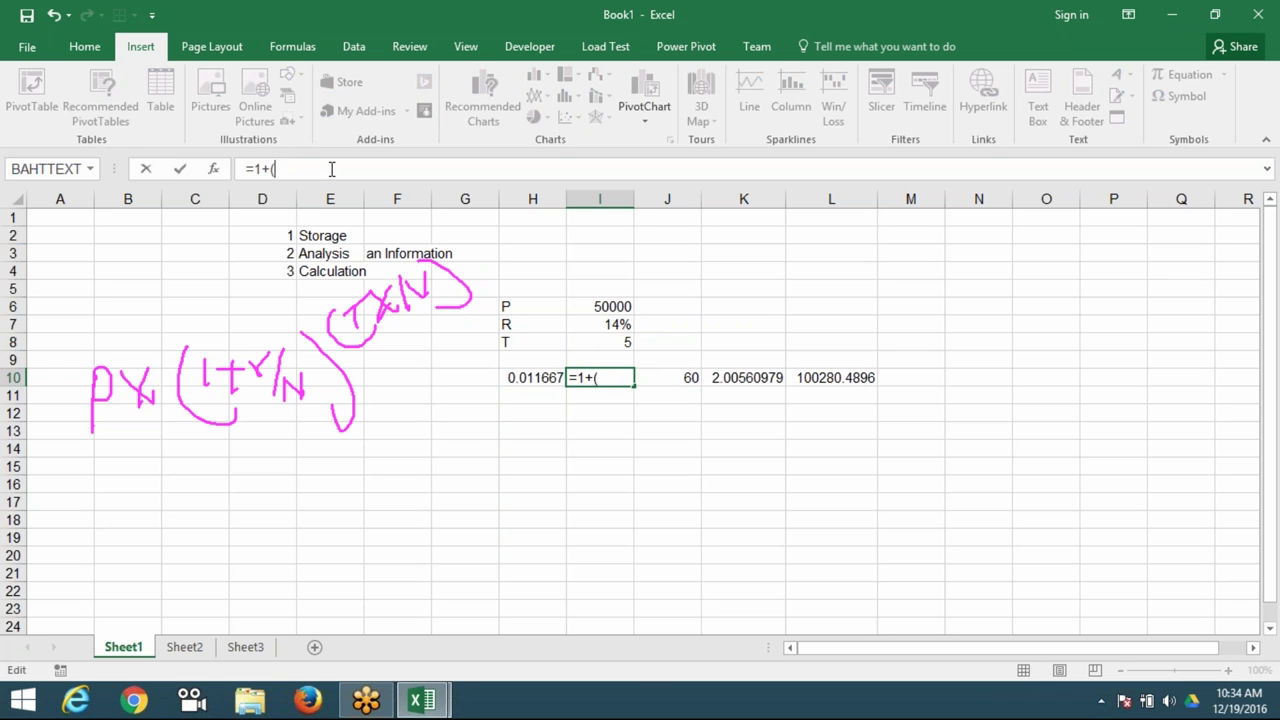
pyautogui.write('I7/12)')
pyautogui.press('Return')
pyautogui.press('Up')
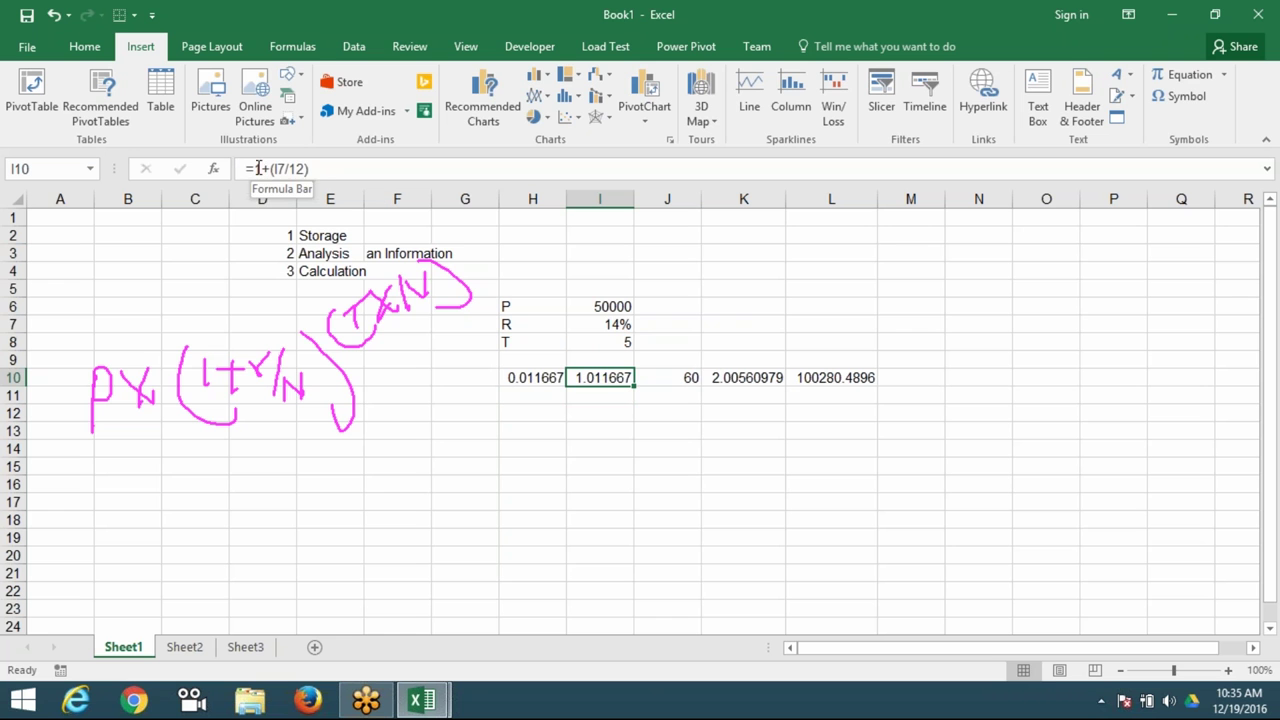
pyautogui.moveTo(258, 168); pyautogui.dragTo(370, 167)
pyautogui.write('`')
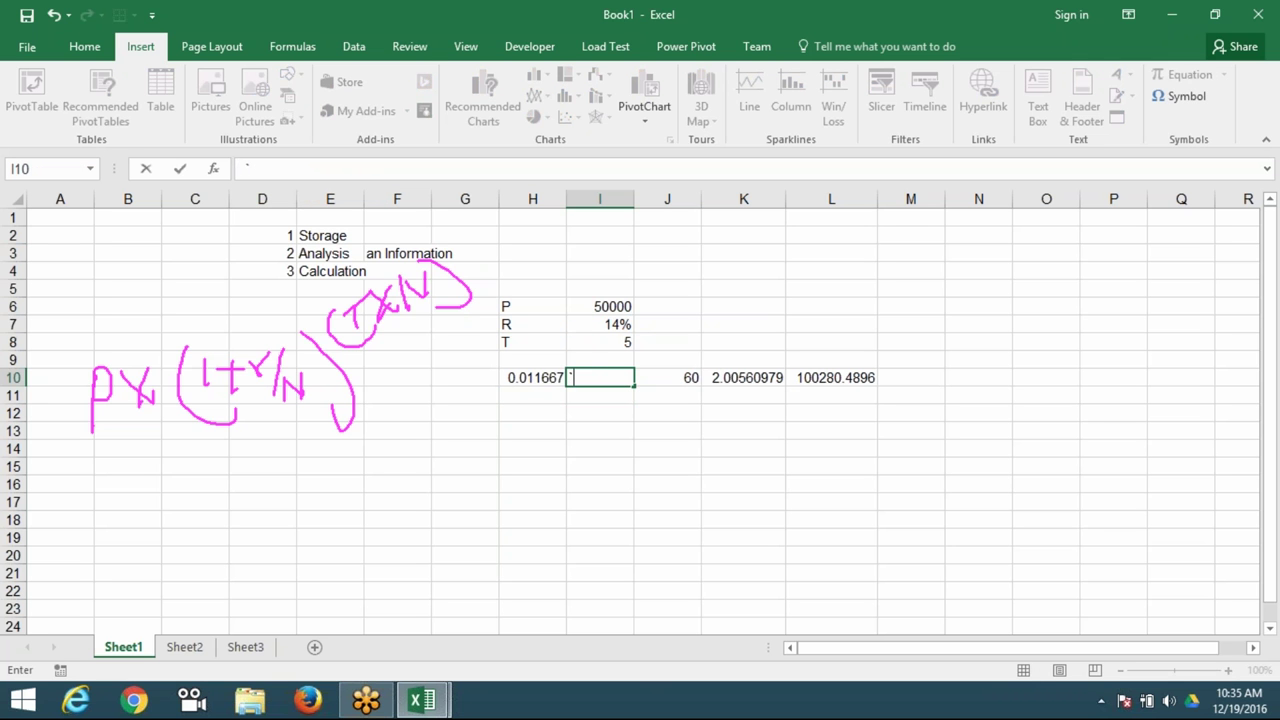
pyautogui.press('Escape')
# - Replace the I10 reference in K10's formula with (1+(I7/12))
pyautogui.click(745, 377)
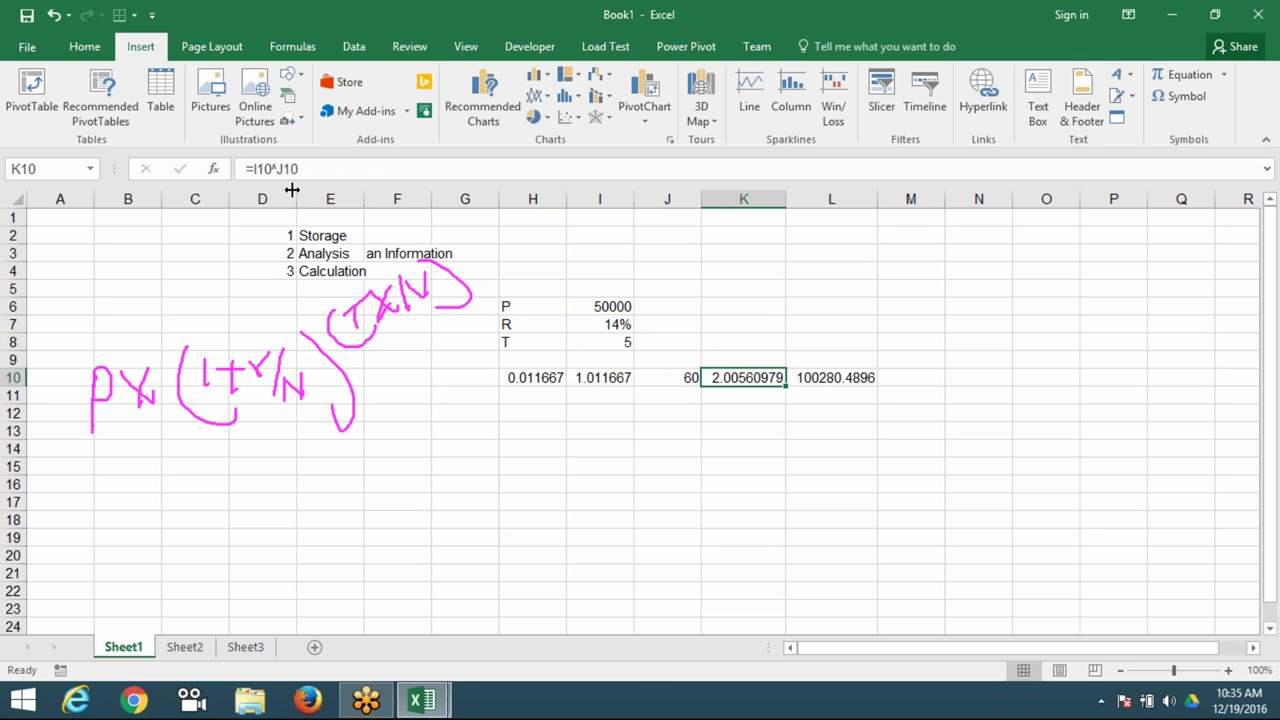
pyautogui.doubleClick(265, 169)
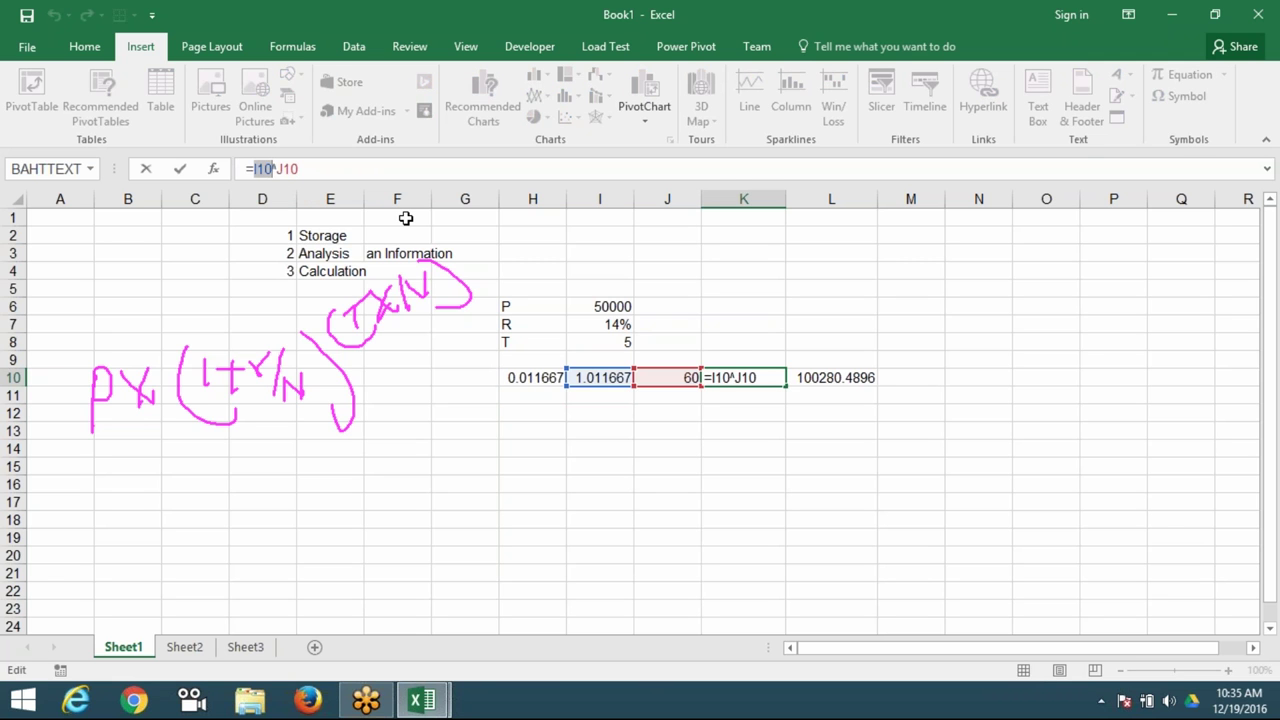
pyautogui.write('()')
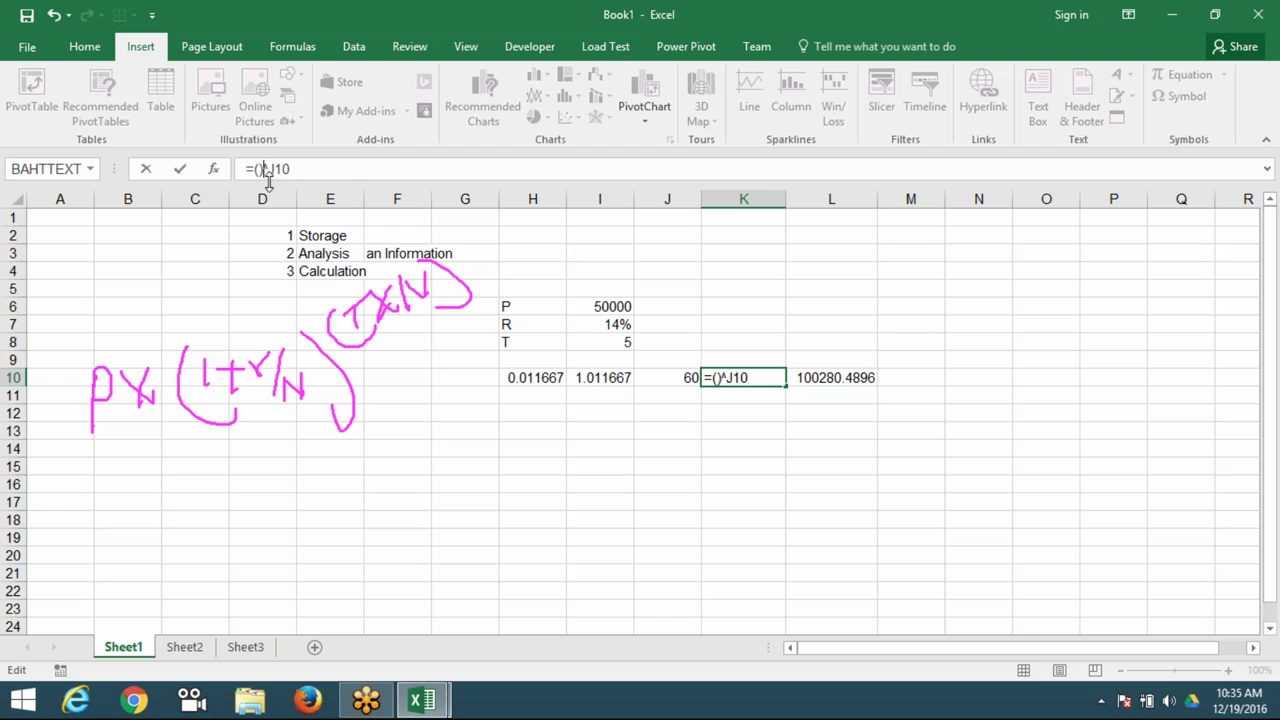
pyautogui.click(258, 169)
pyautogui.write('1+(I7/12)')
pyautogui.press('Return')
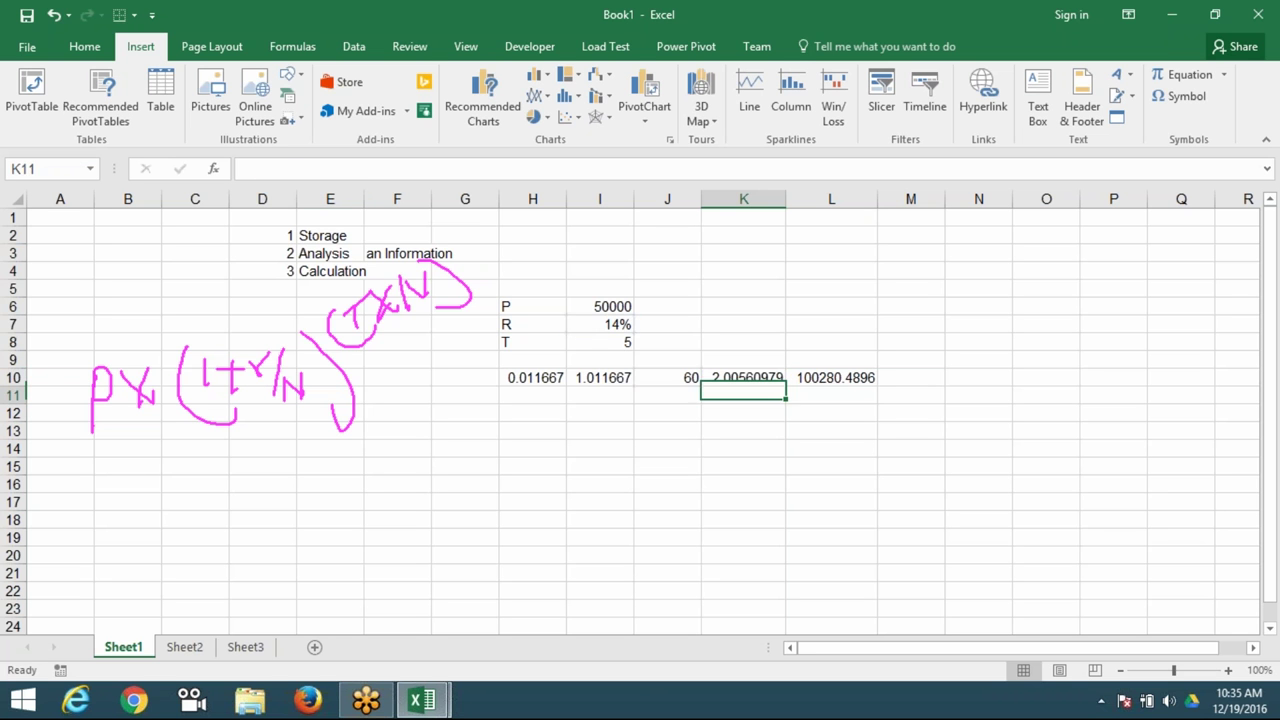
pyautogui.press('Up')
# - Replace the J10 reference in K10's formula with (I8*12)
pyautogui.press('Left')
pyautogui.press('Left')
pyautogui.press('Right')
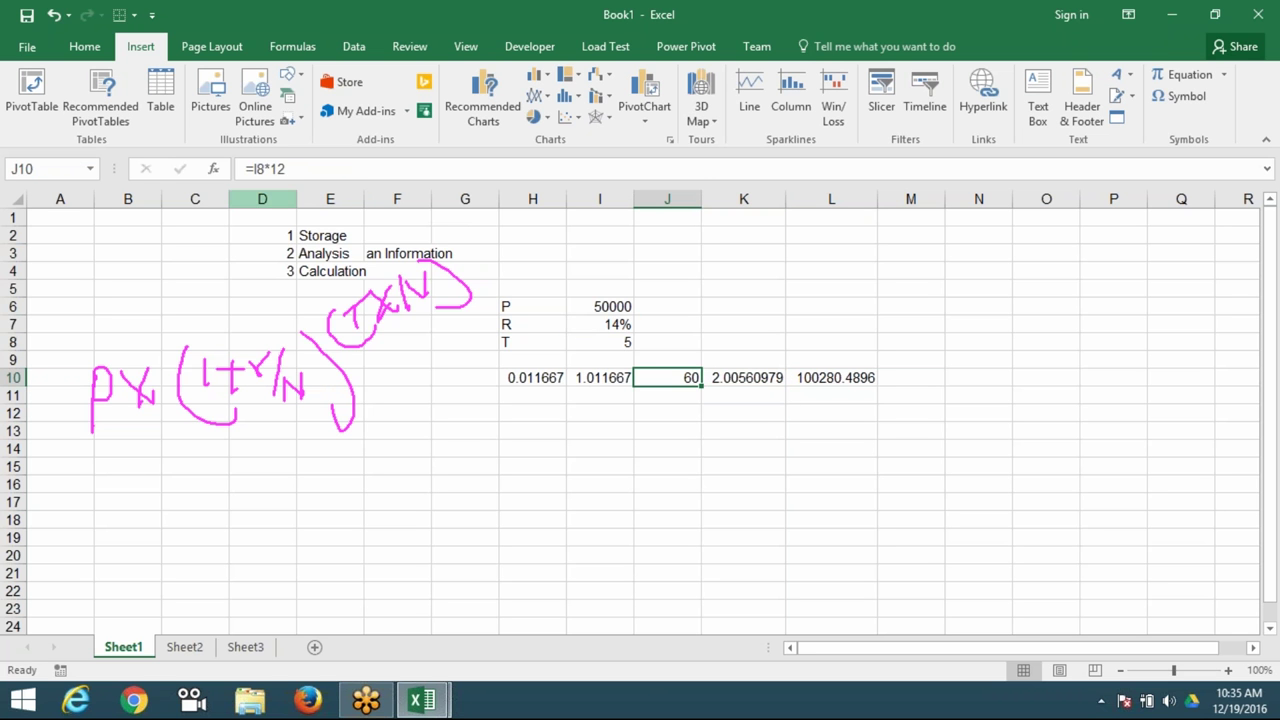
pyautogui.click(258, 169)
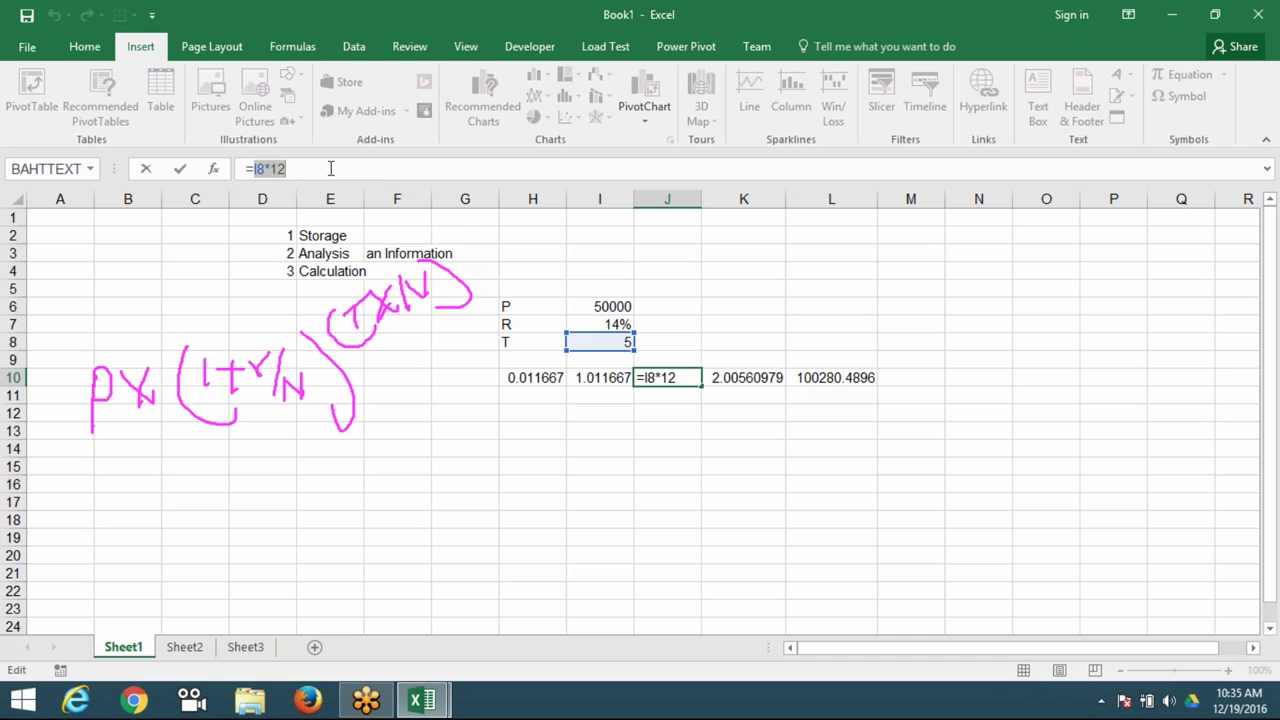
pyautogui.press('Escape')
pyautogui.press('Right')
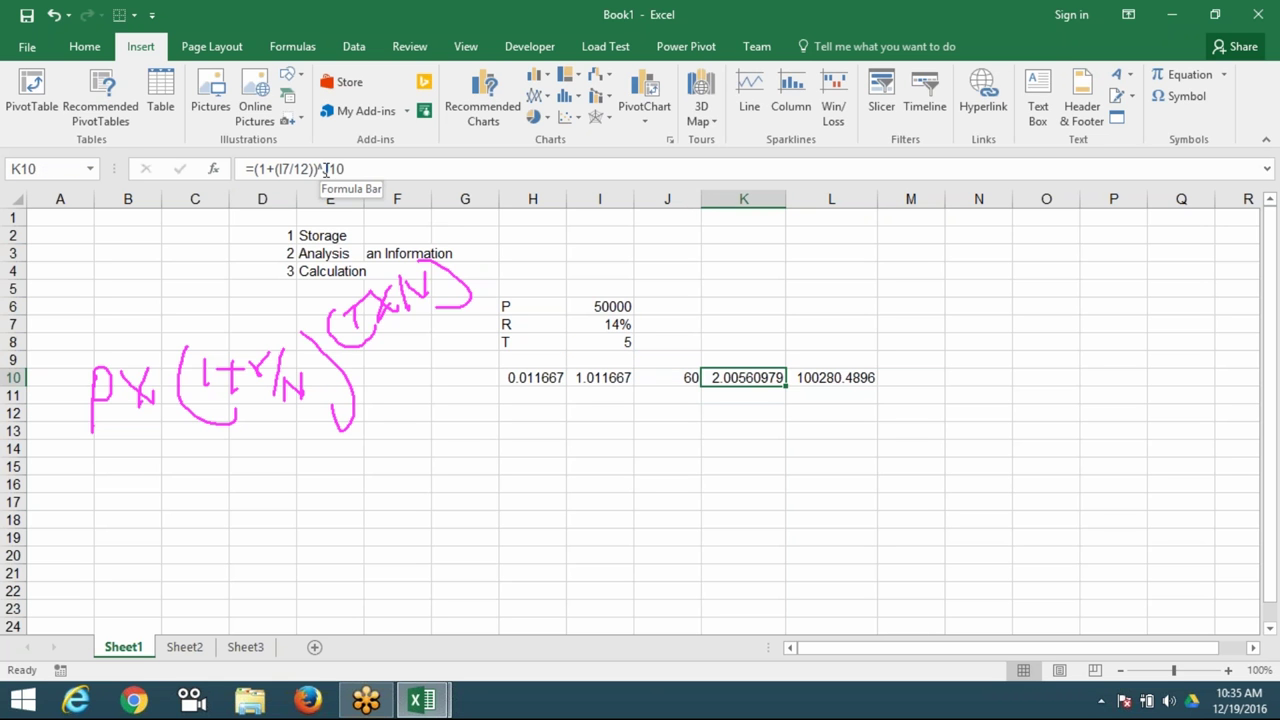
pyautogui.click(392, 170)
pyautogui.press('BackSpace')
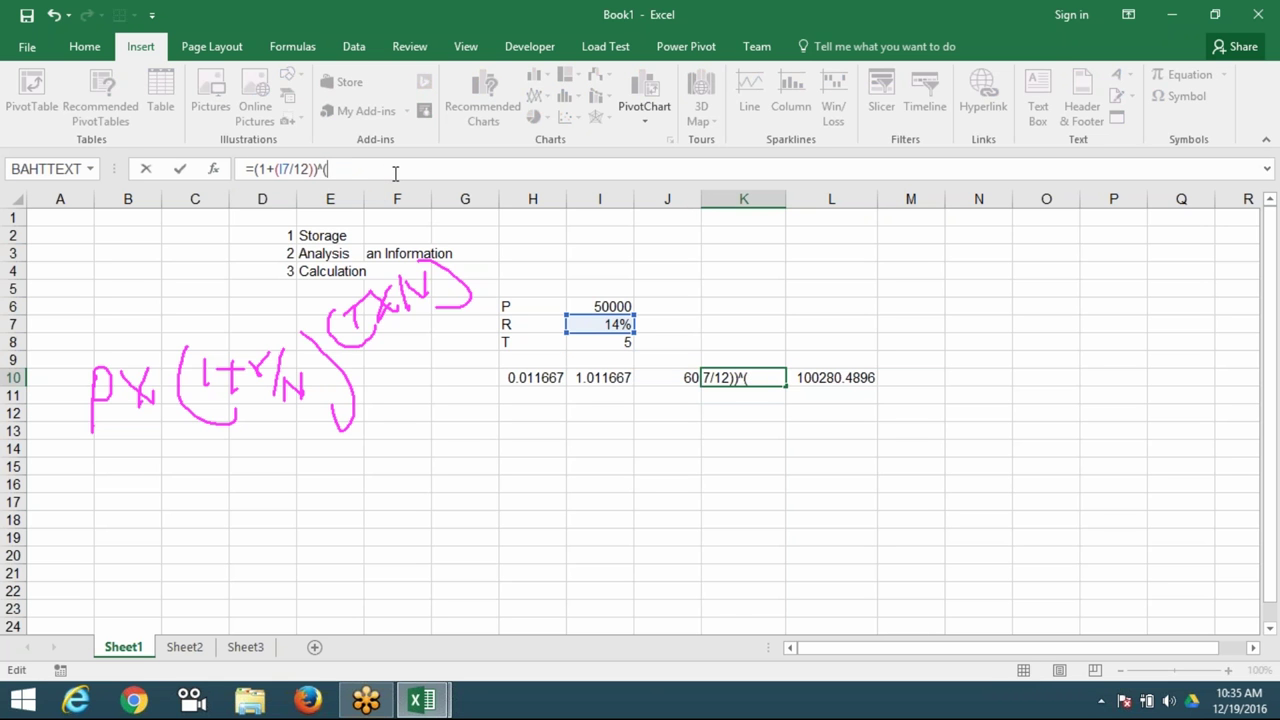
pyautogui.write('(I8*12)')
pyautogui.hotkey('ctrl', 'Return')
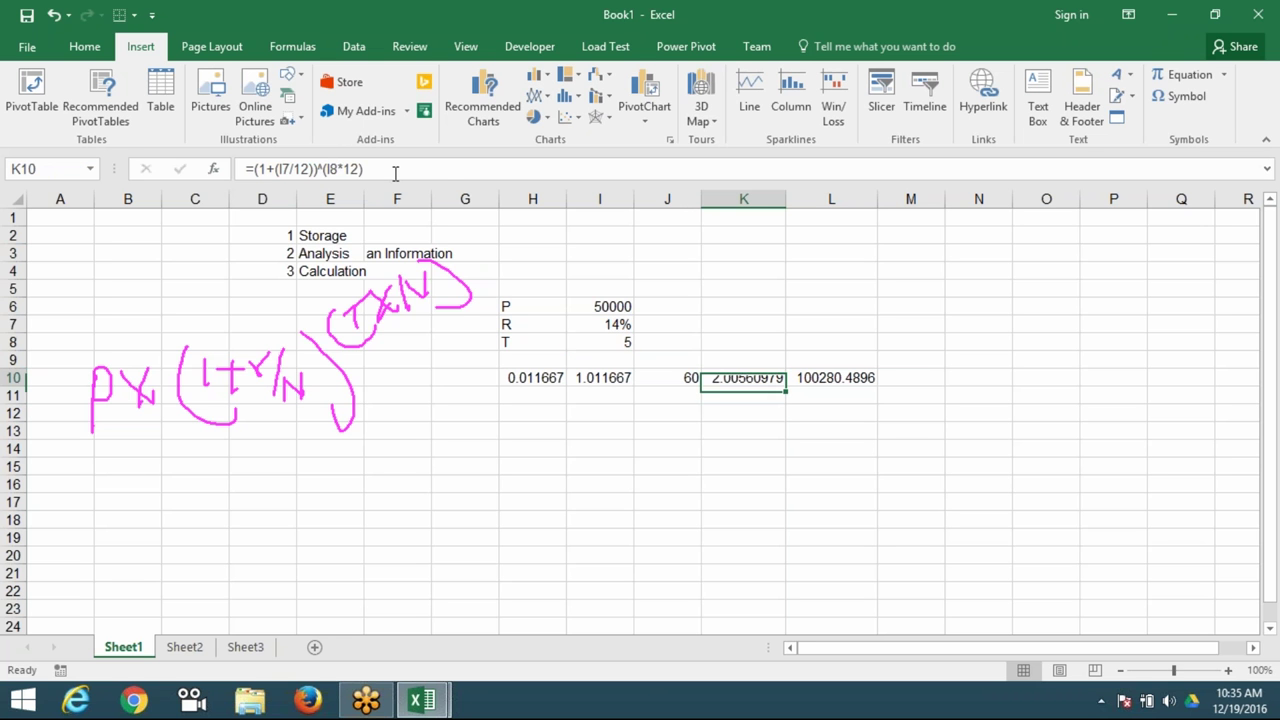
pyautogui.moveTo(256, 168); pyautogui.dragTo(414, 172)
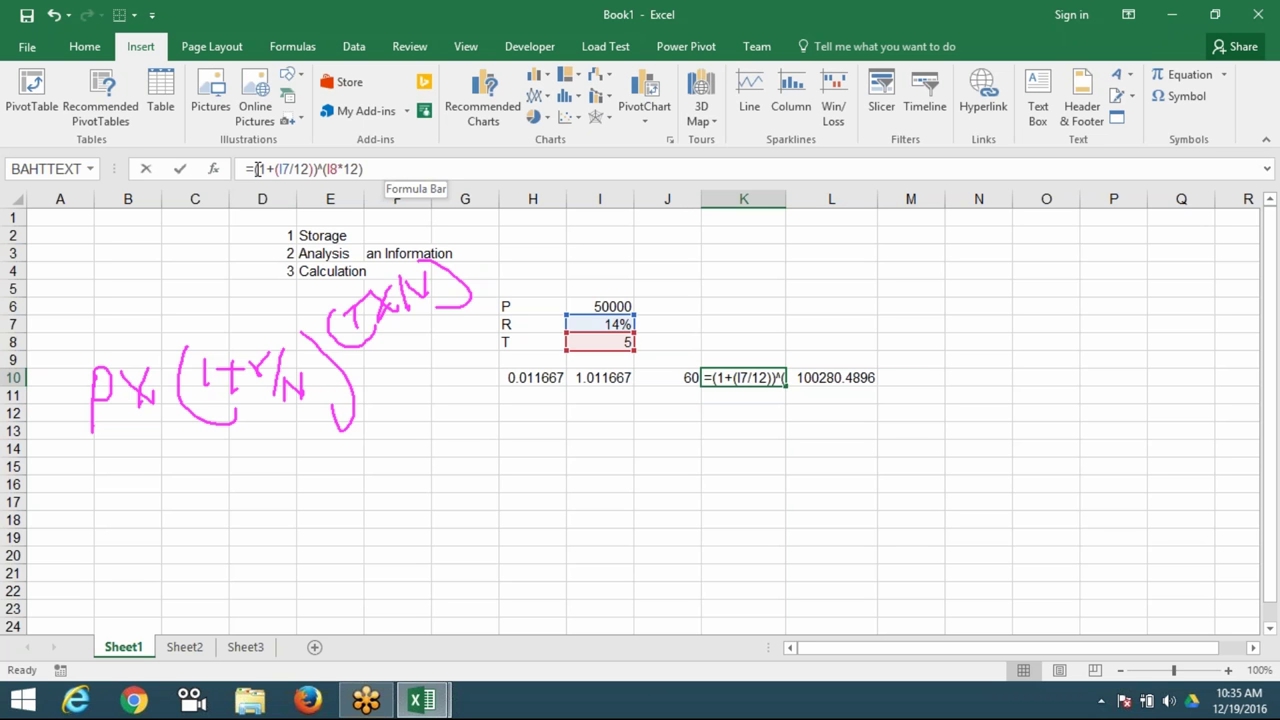
pyautogui.press('Escape')
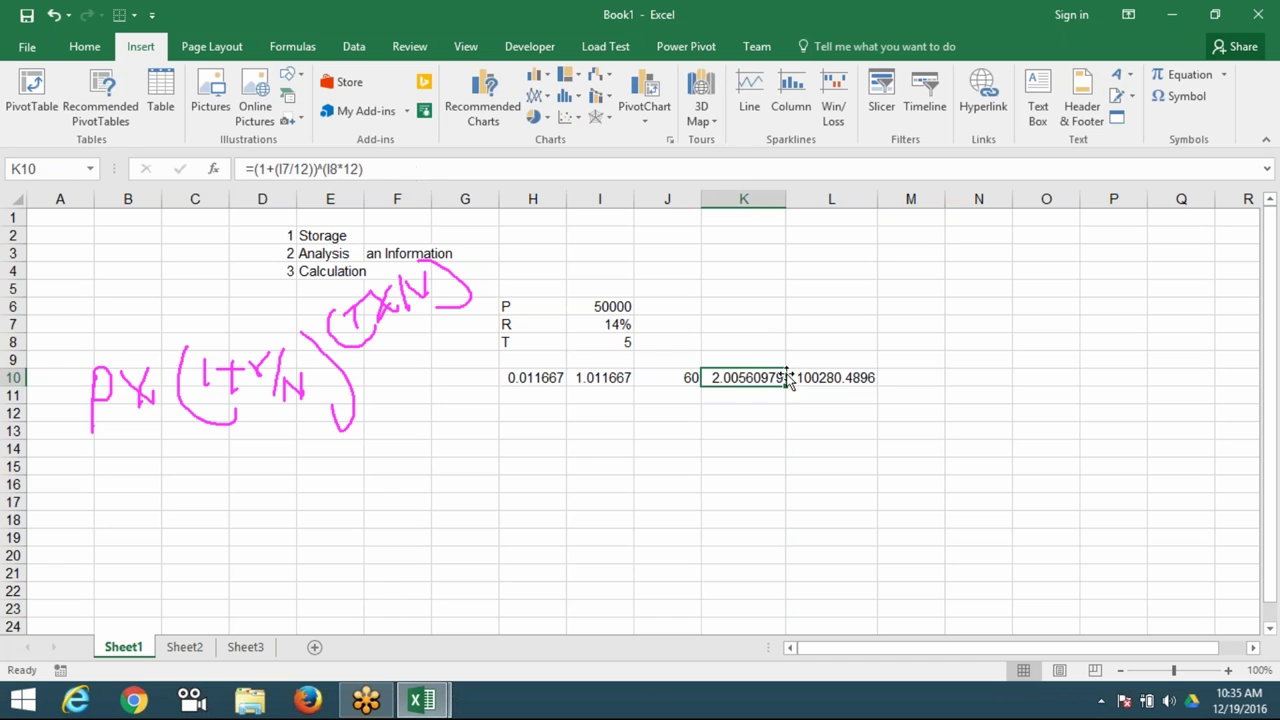
# - Make L10's formula =((1+(I7/12))^(I8*12))*I6, still giving 100280.4896
pyautogui.press('Right')
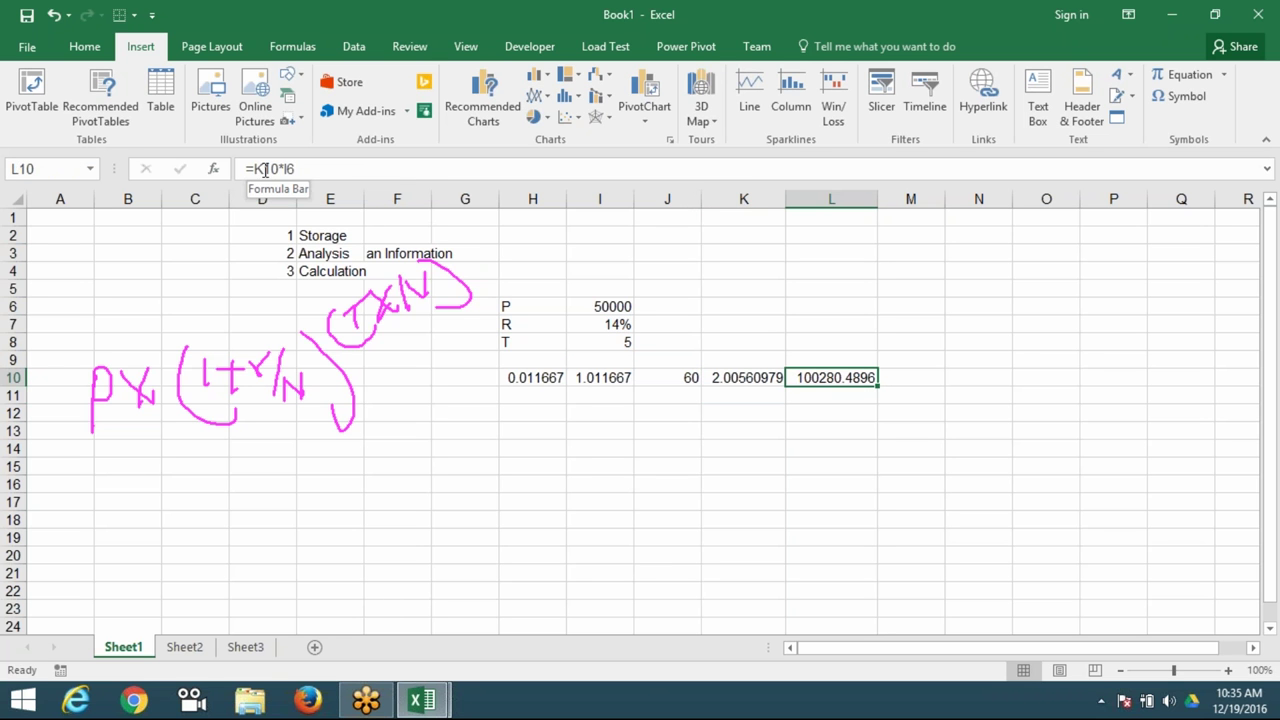
pyautogui.click(342, 169)
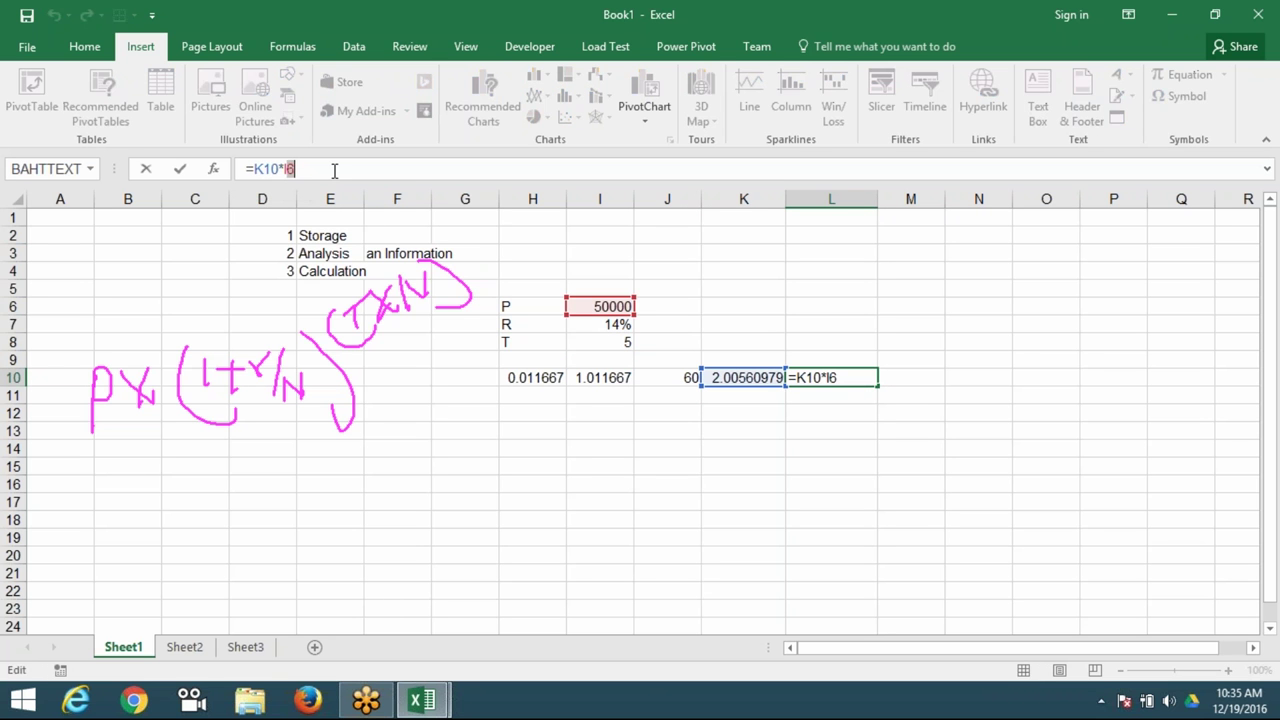
pyautogui.doubleClick(270, 169)
pyautogui.write('(')
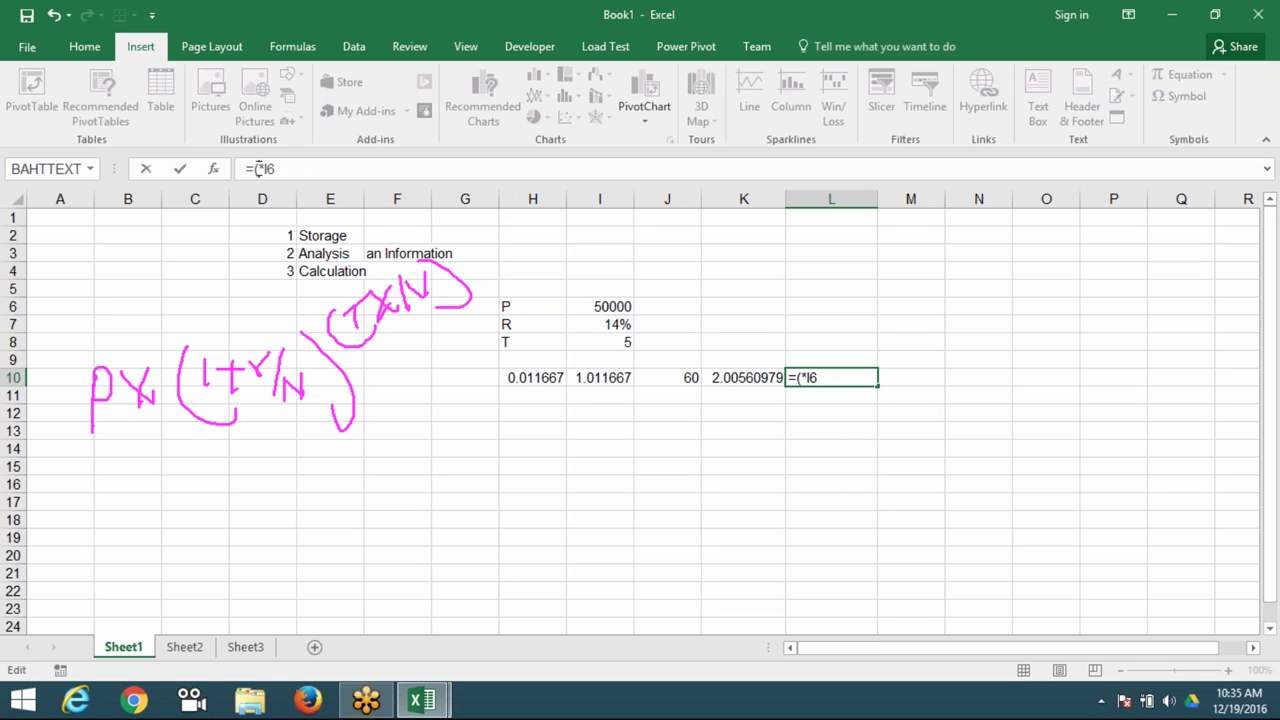
pyautogui.write('1+(I7/12))^(I8*12))')
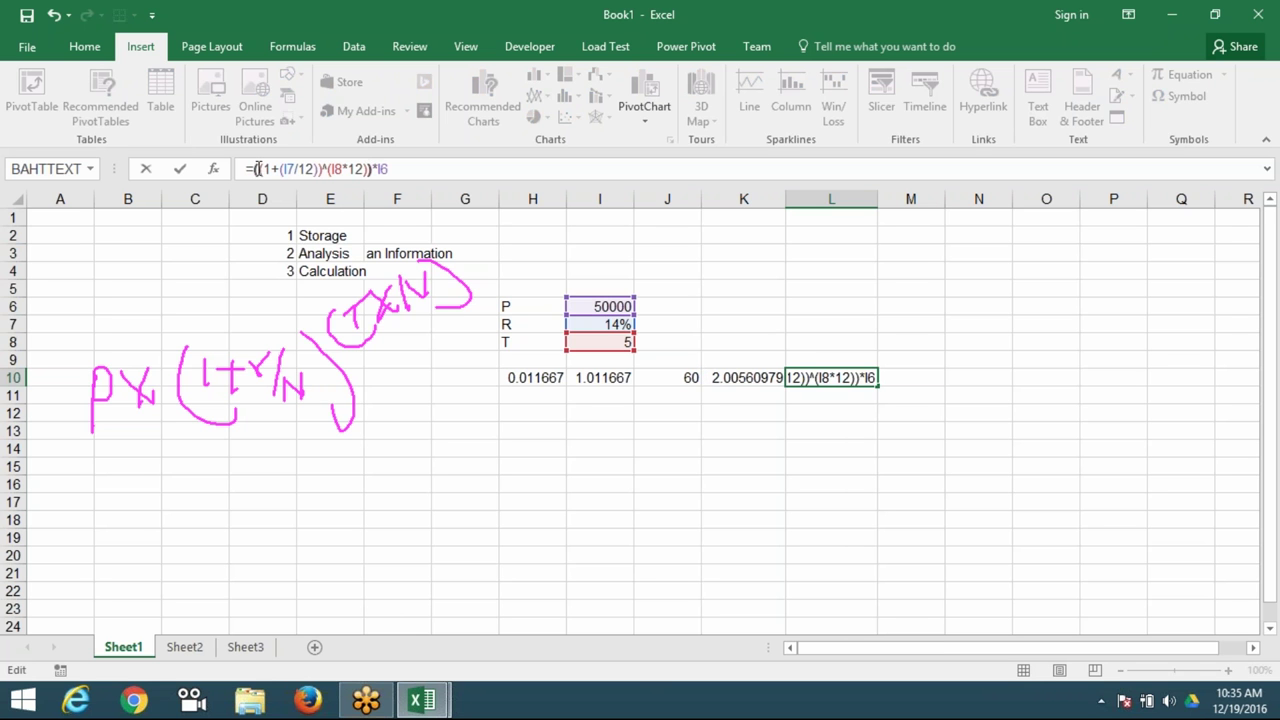
pyautogui.press('Return')
pyautogui.press('Up')
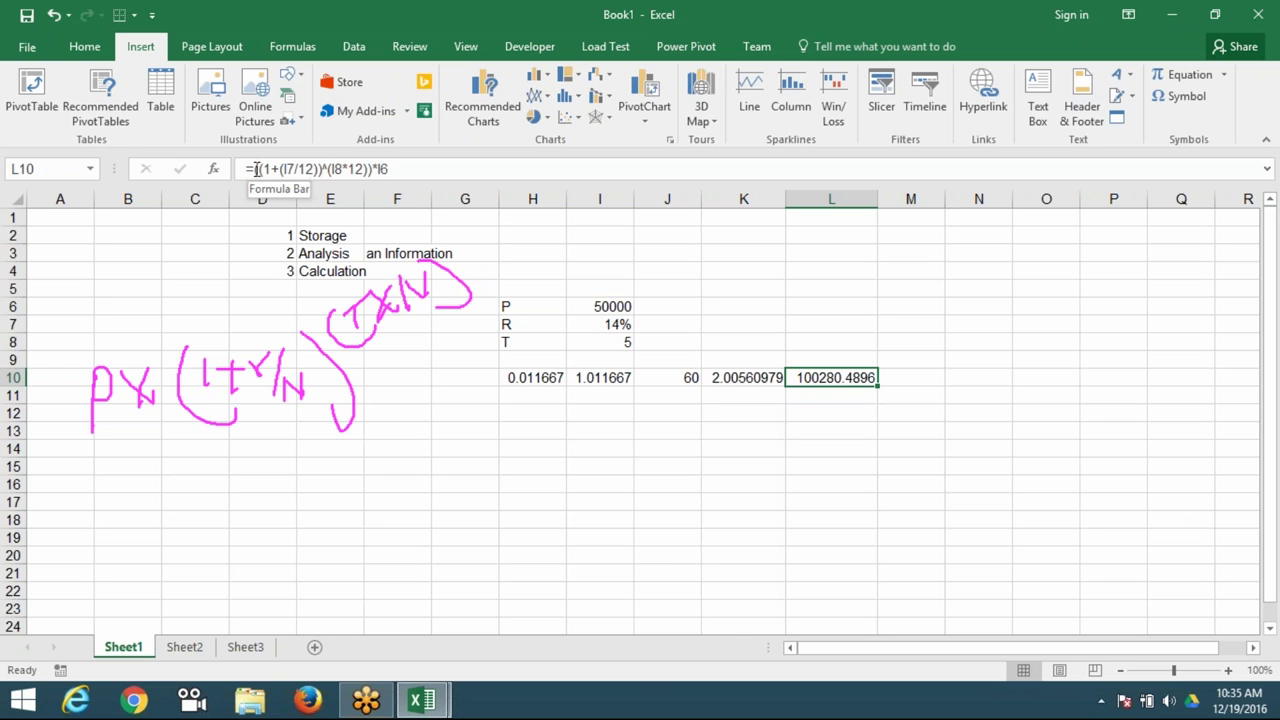
# - Copy L10's formula text from the formula bar and select I9
pyautogui.moveTo(407, 172); pyautogui.dragTo(240, 169)
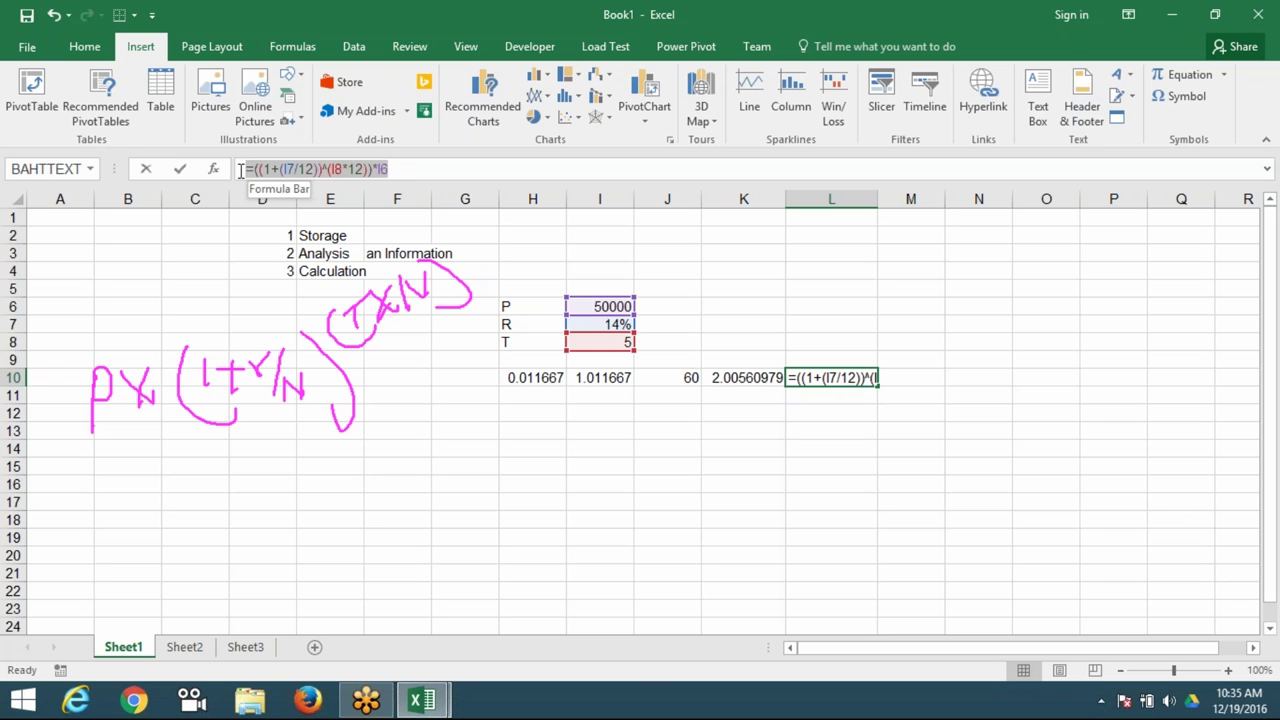
pyautogui.hotkey('ctrl', 'c')
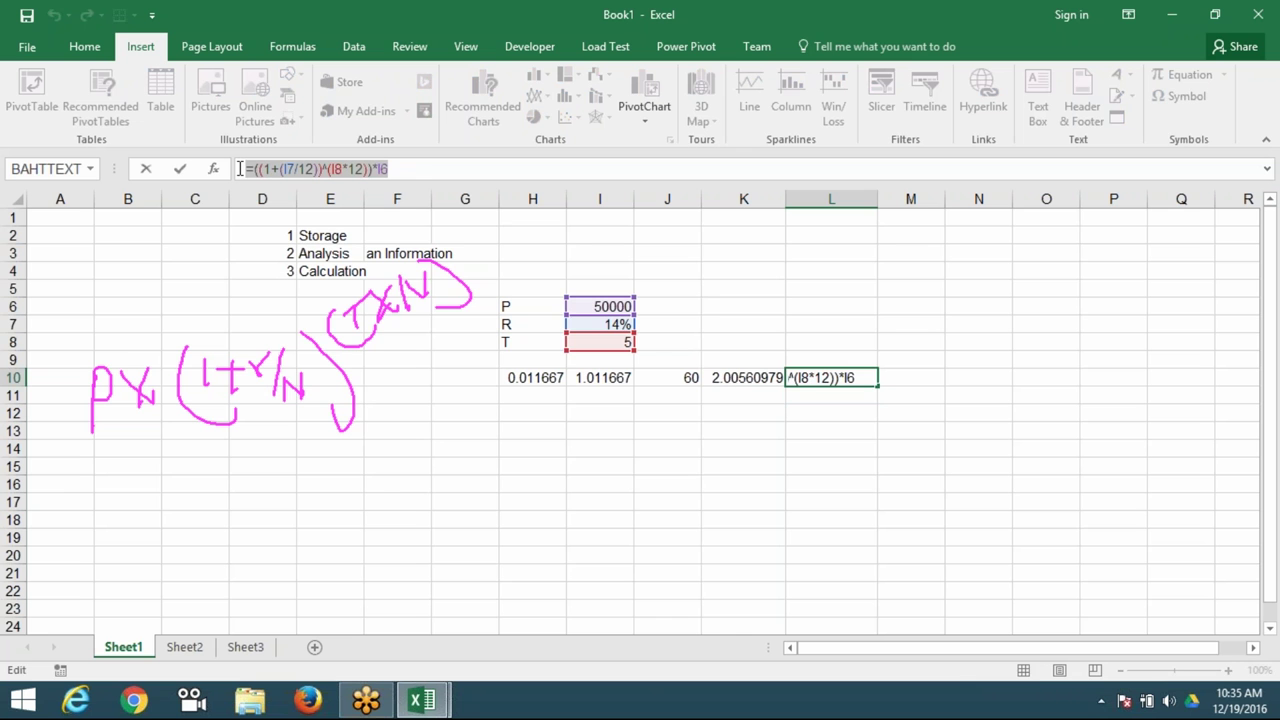
pyautogui.press('Escape')
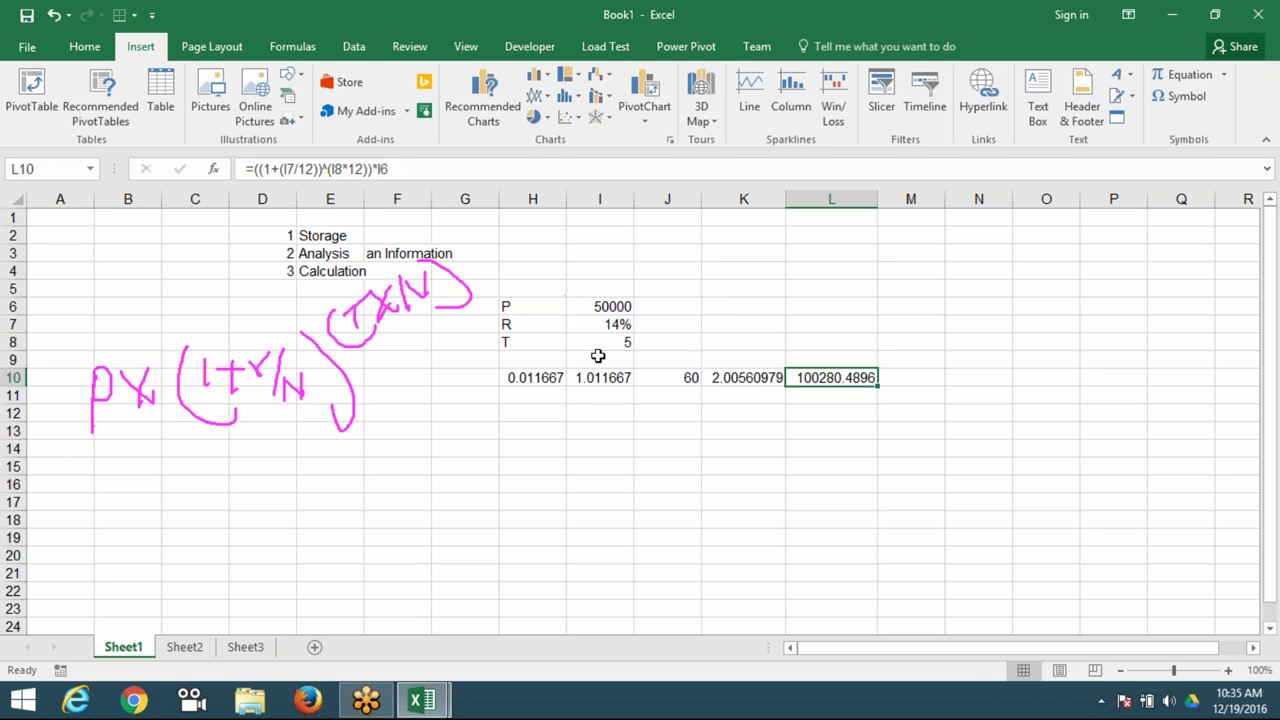
pyautogui.click(600, 357)
# - Paste the compound-amount formula into I9 and label it 'Amt' in H9
pyautogui.hotkey('ctrl', 'v')
pyautogui.click(560, 360)
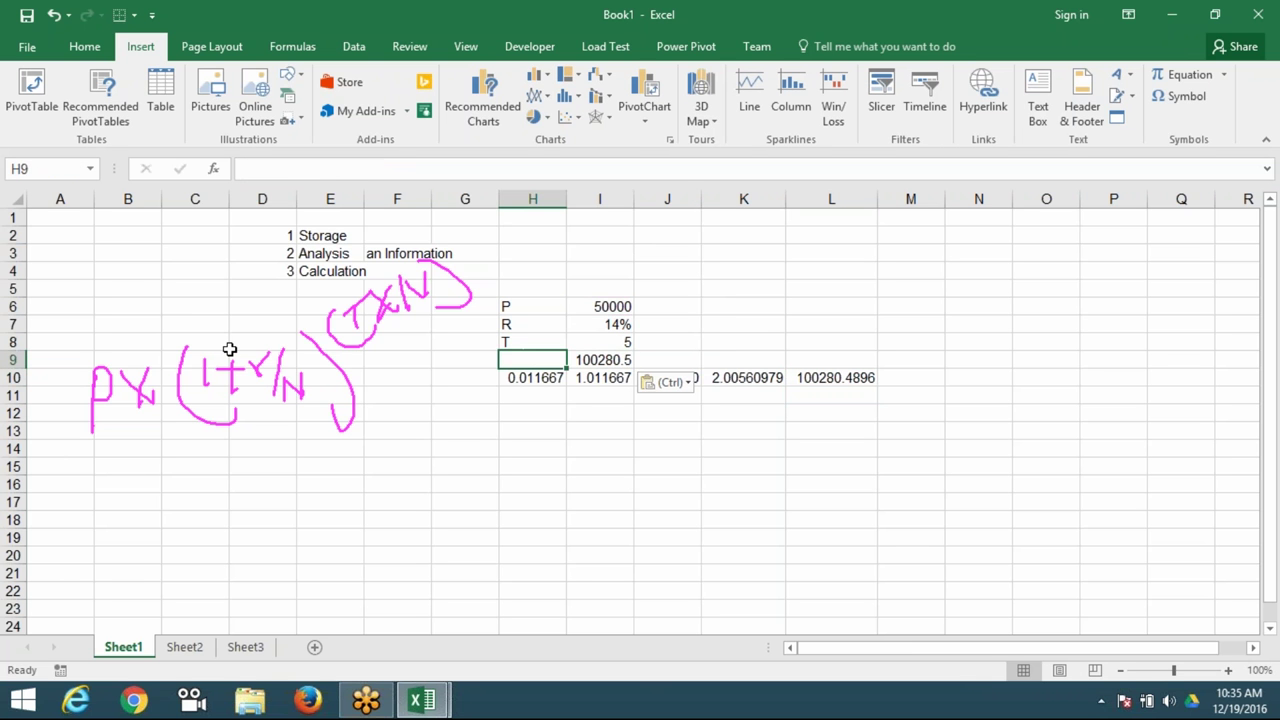
pyautogui.write('Amt')
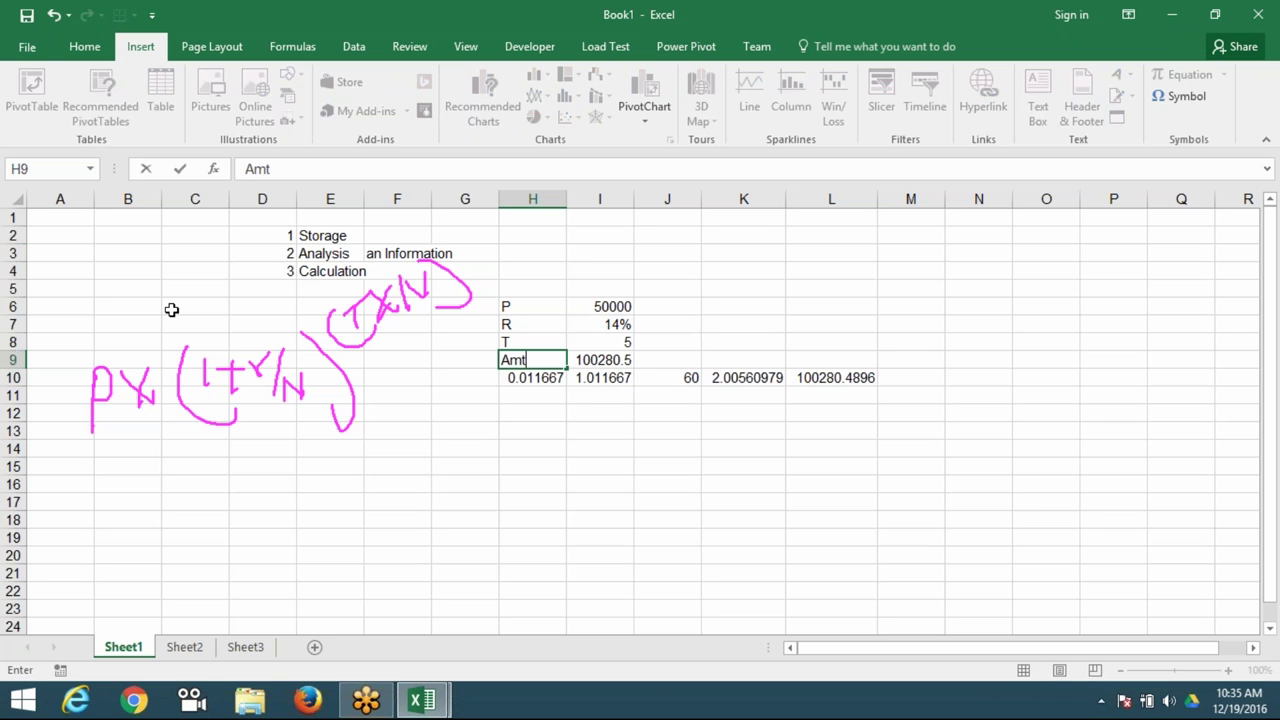
pyautogui.press('Return')
pyautogui.write('3')
pyautogui.press('Escape')
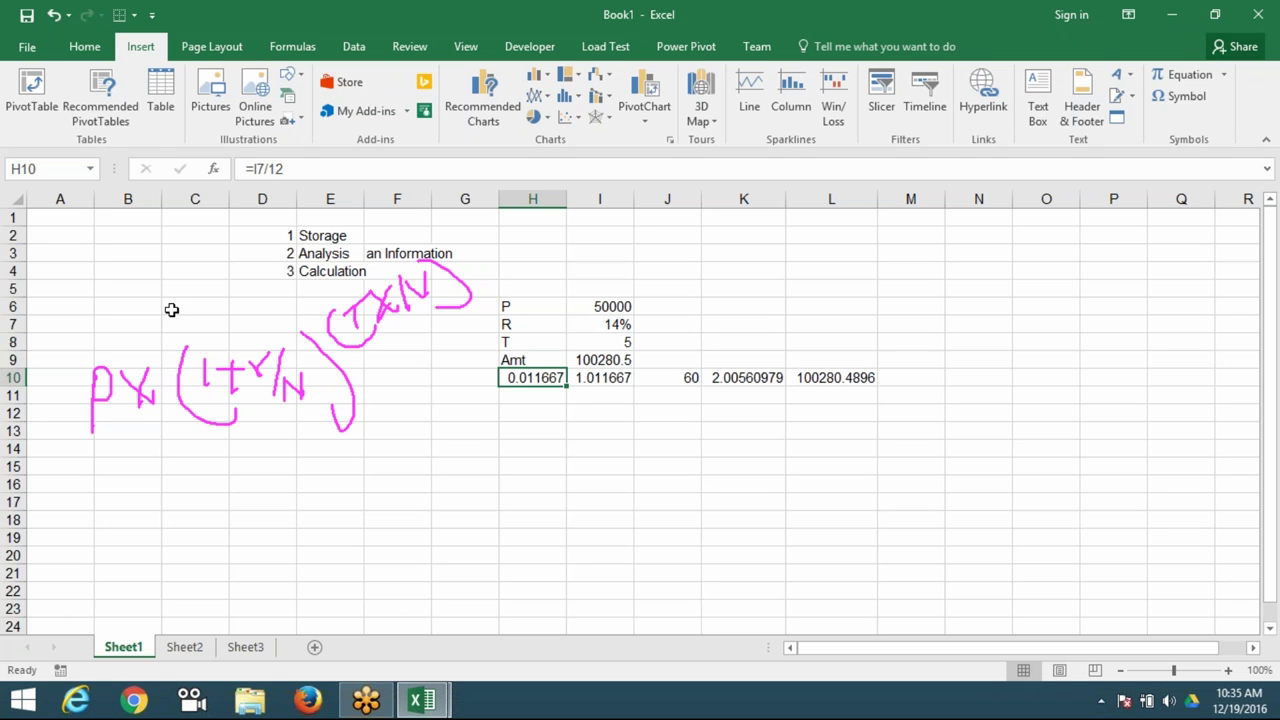
# - Check I9's pasted formula and select the helper values in row 10
pyautogui.press('Up')
pyautogui.press('Right')
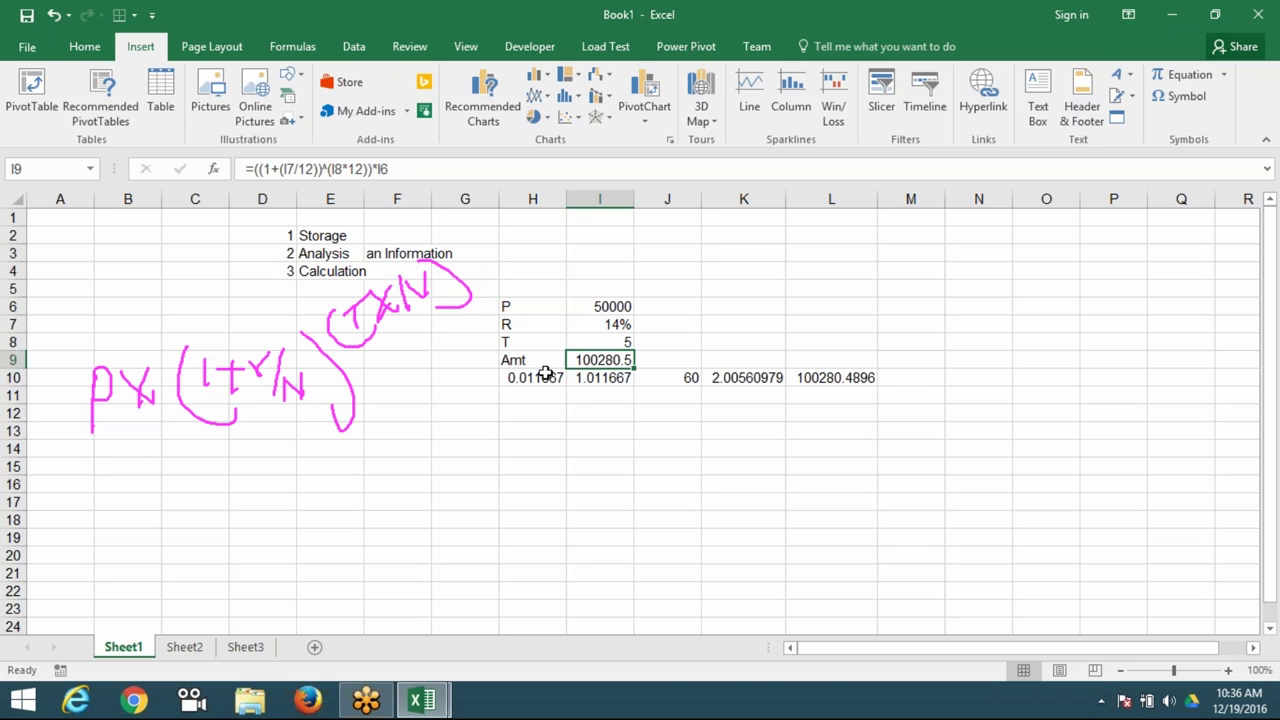
pyautogui.moveTo(535, 377); pyautogui.dragTo(887, 375)
# - Delete row 10's helper values and erase the pen annotations around the P, R, T, Amt table
pyautogui.press('Delete')
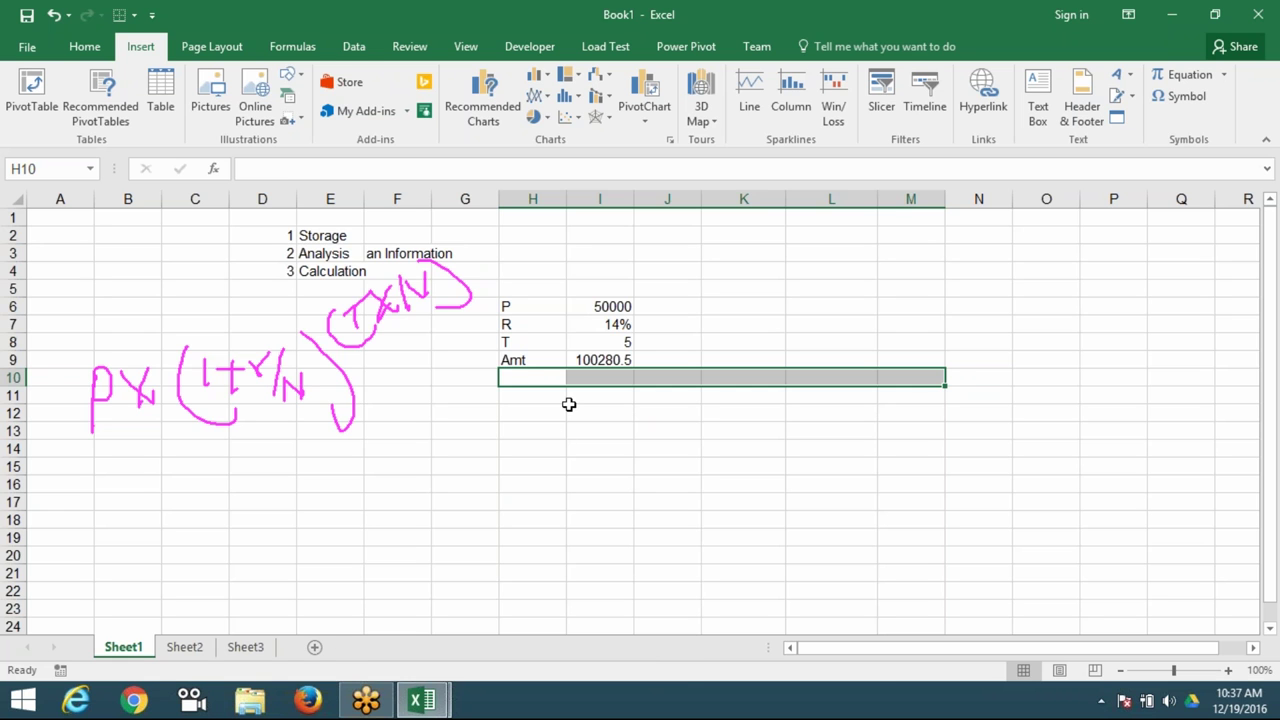
pyautogui.moveTo(520, 360); pyautogui.dragTo(610, 306)
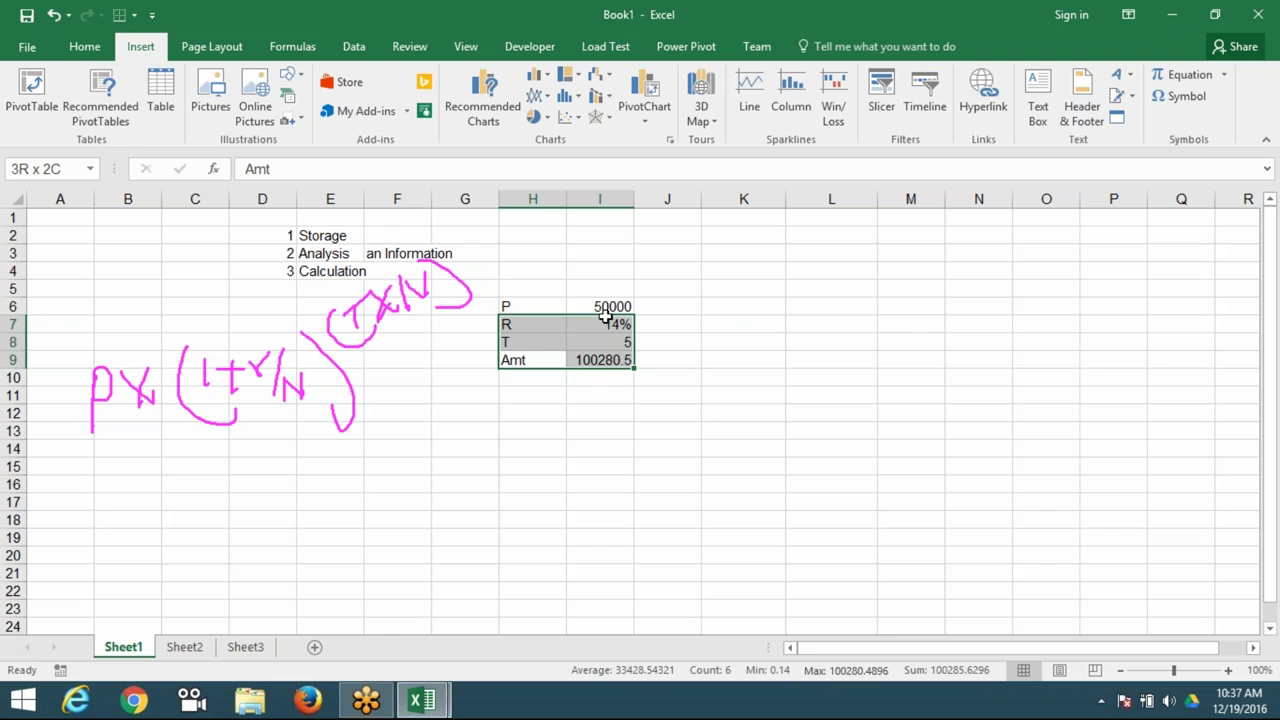
pyautogui.click(472, 410)
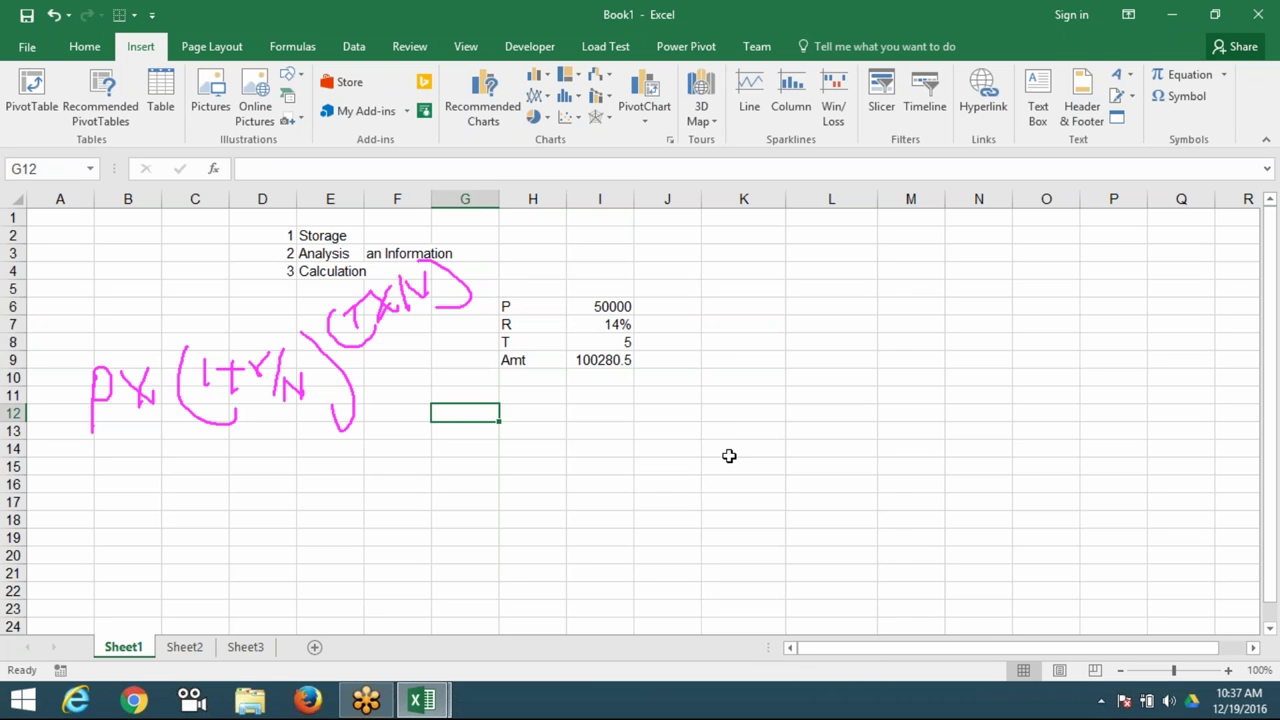
pyautogui.press('Escape')
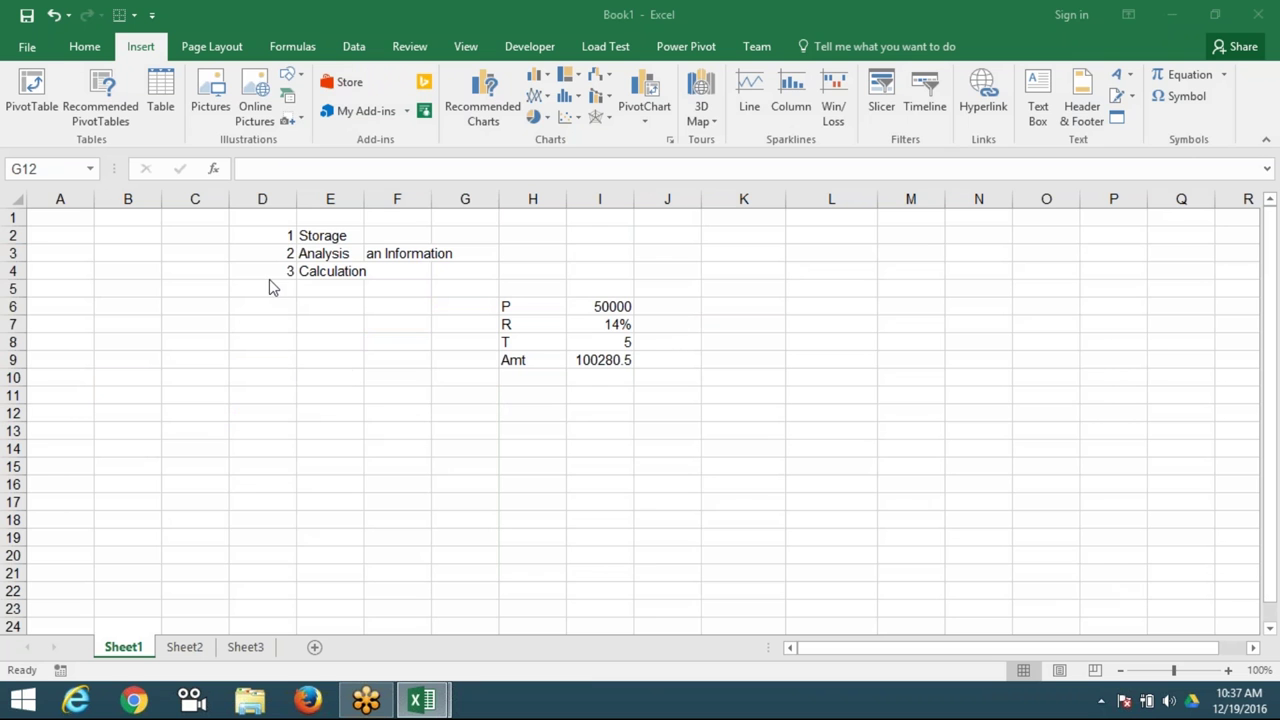
# - Enter 4 in D5 and 'Sharing' in E5
pyautogui.click(269, 283)
pyautogui.write('4')
pyautogui.press('Tab')
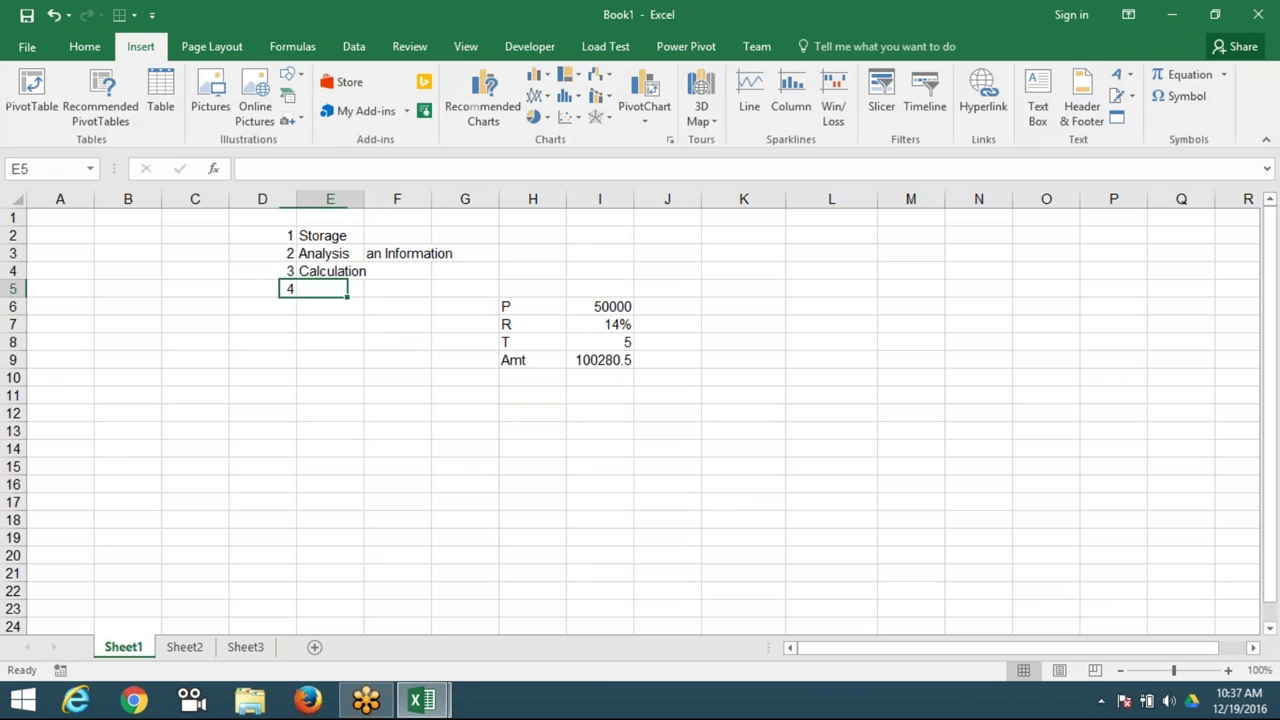
pyautogui.write('Sha')
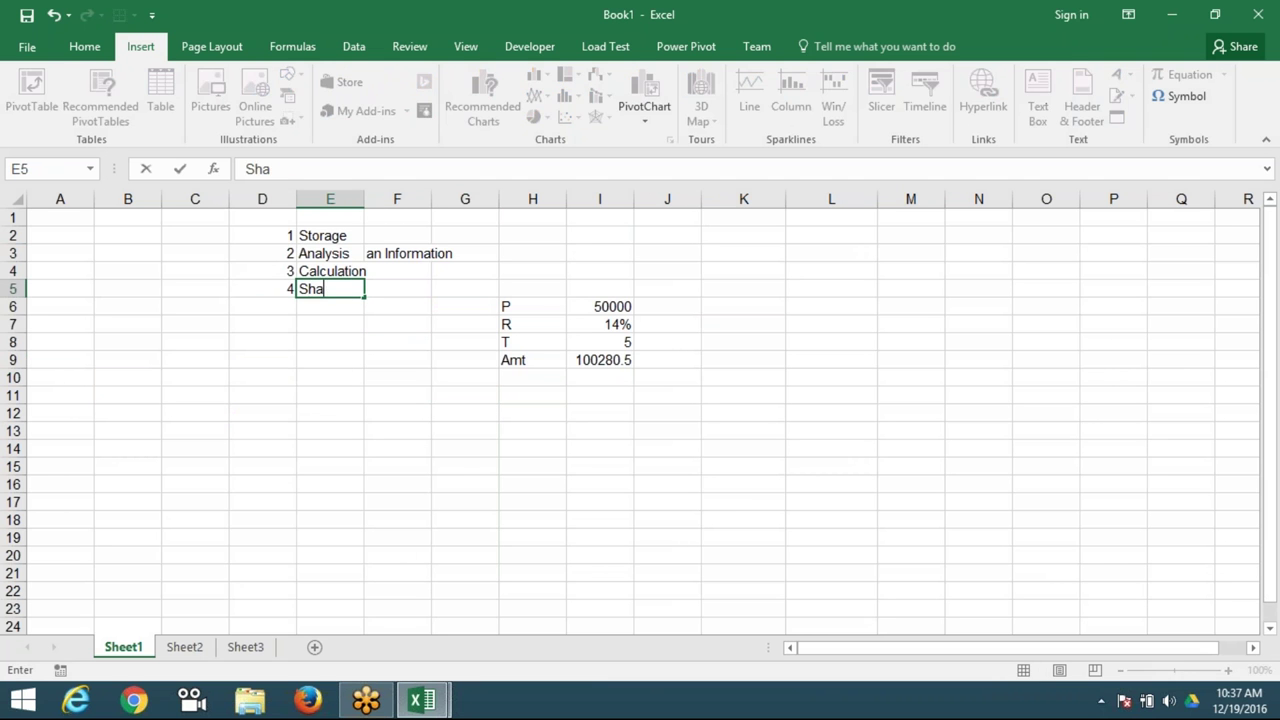
pyautogui.write('re')
pyautogui.press('BackSpace')
pyautogui.write('i')
pyautogui.write('ng')
pyautogui.press('Return')
pyautogui.press('Up')
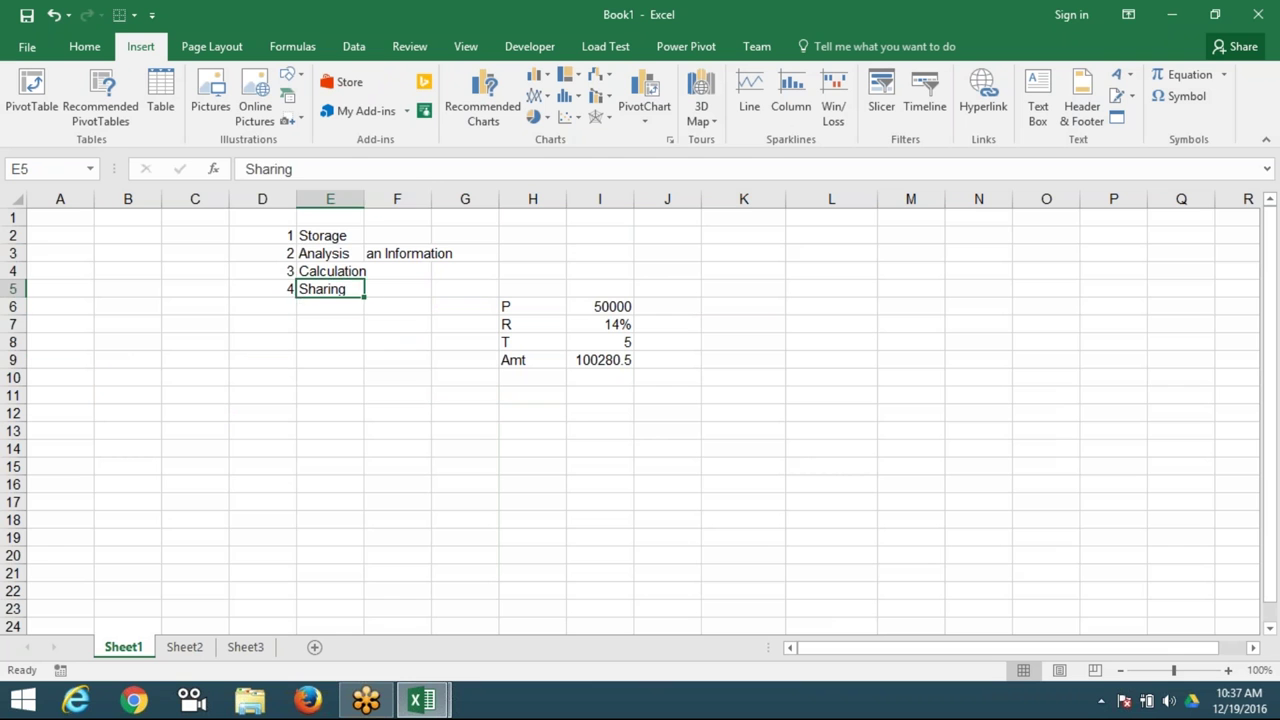
pyautogui.press('Right')
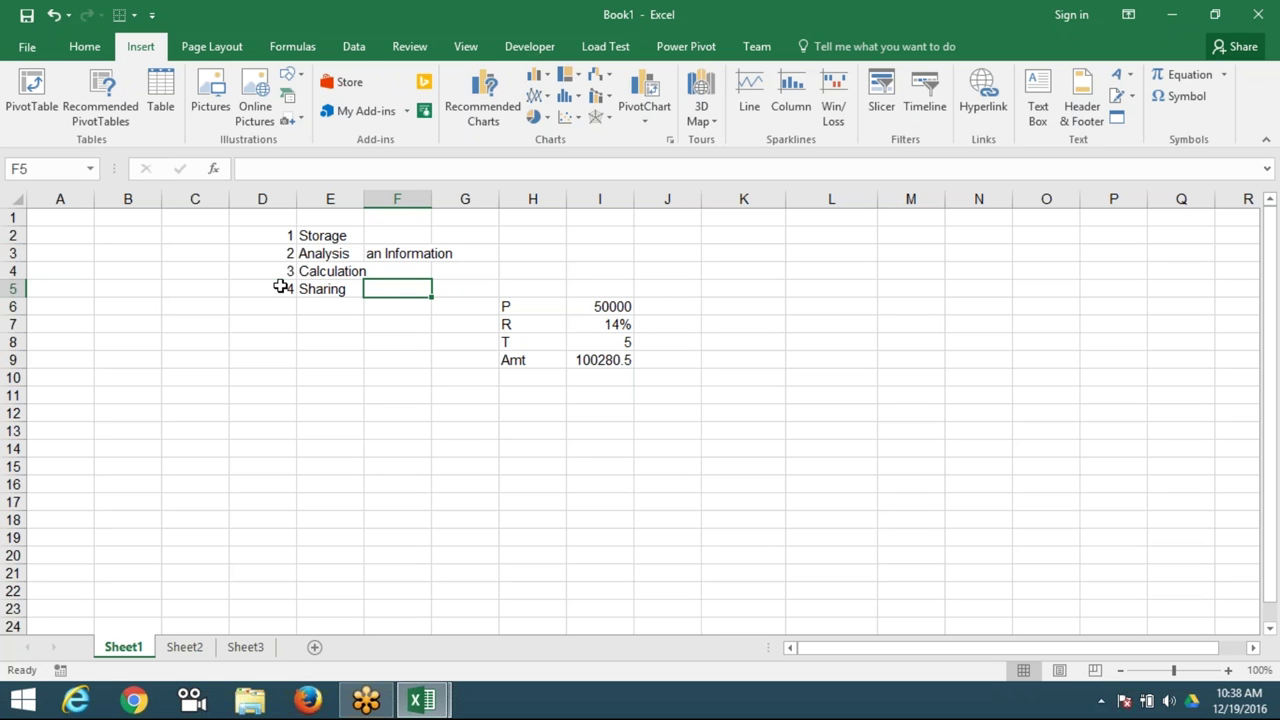
pyautogui.click(281, 287)
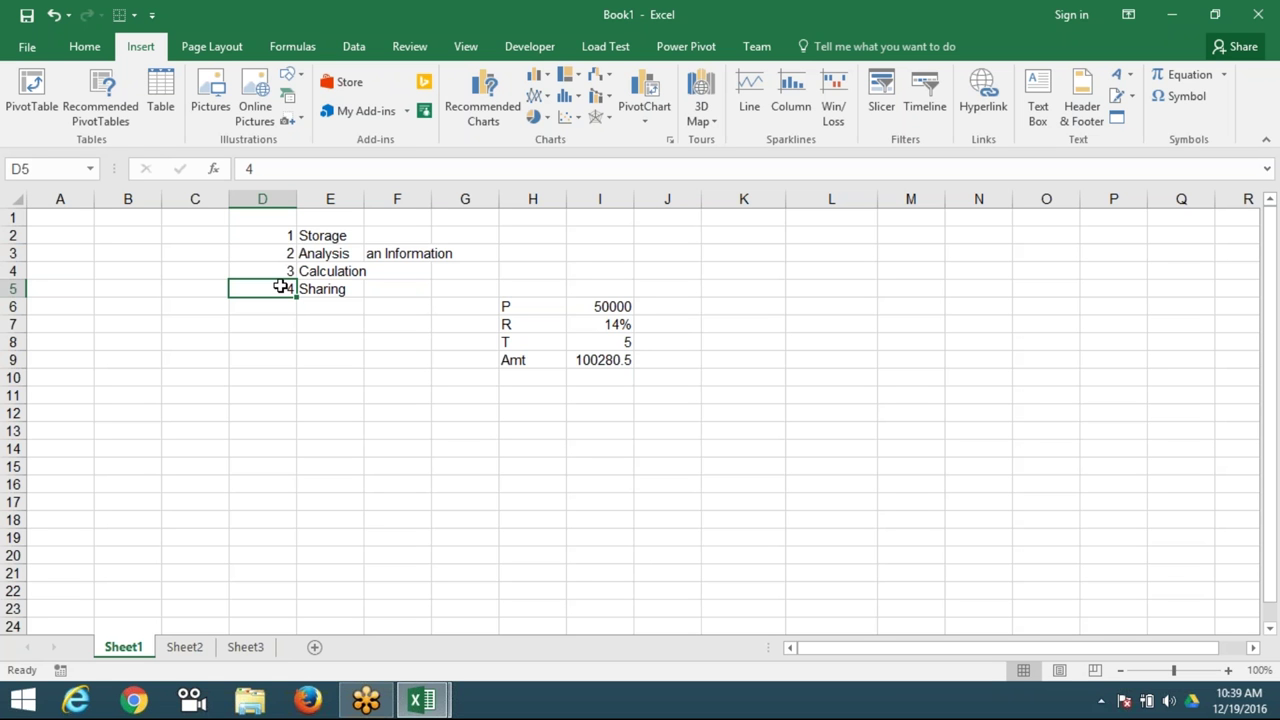
pyautogui.press('Up')
pyautogui.press('Up')
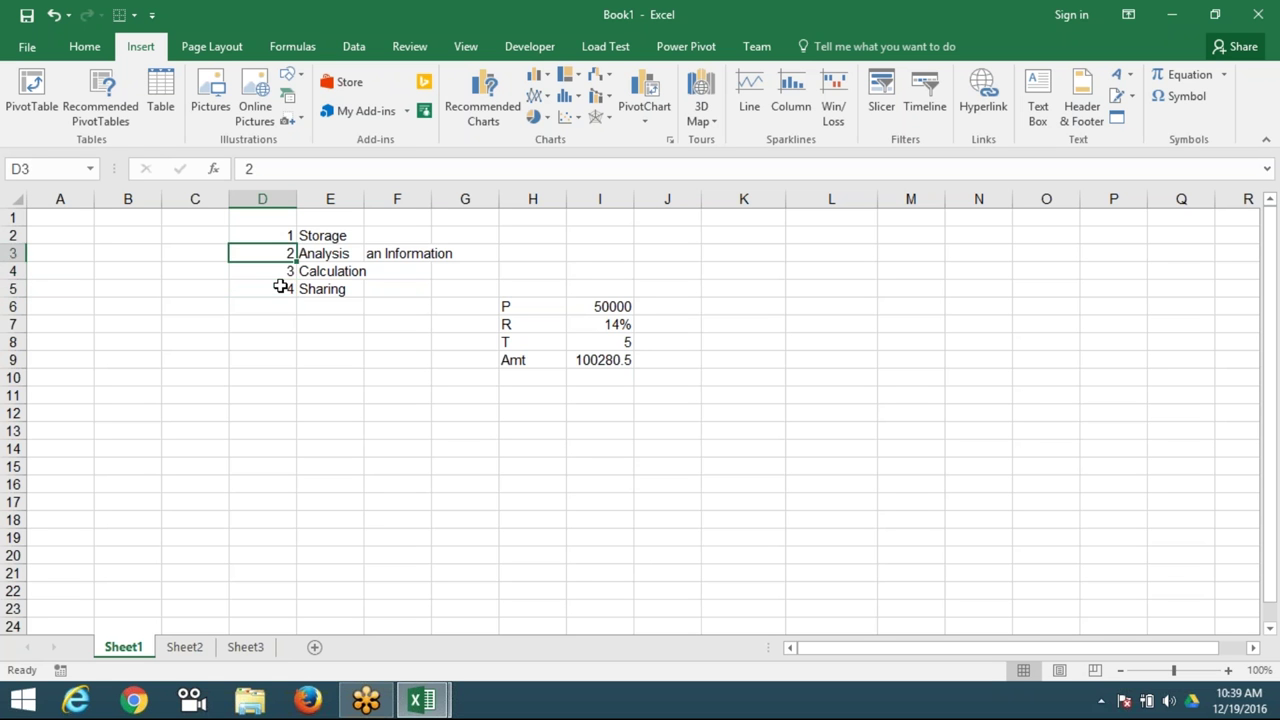
pyautogui.press('Up')
pyautogui.press('Up')
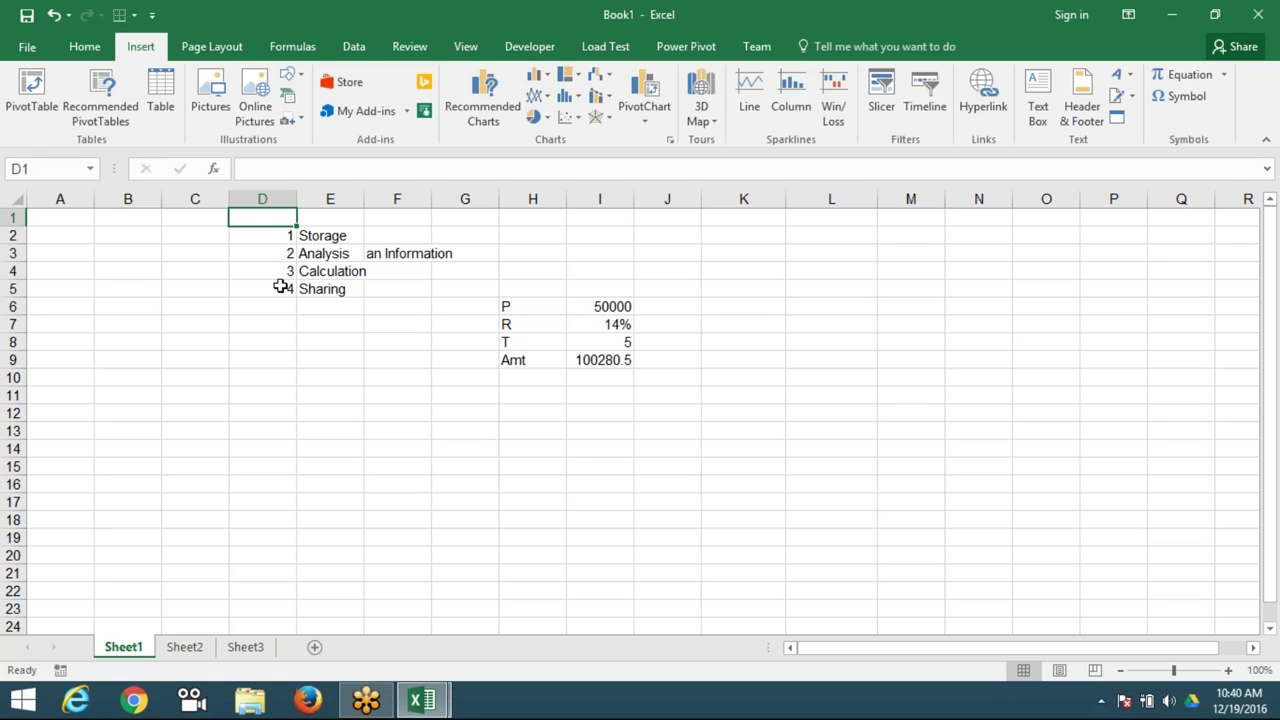
pyautogui.click(320, 240)
pyautogui.press('Down')
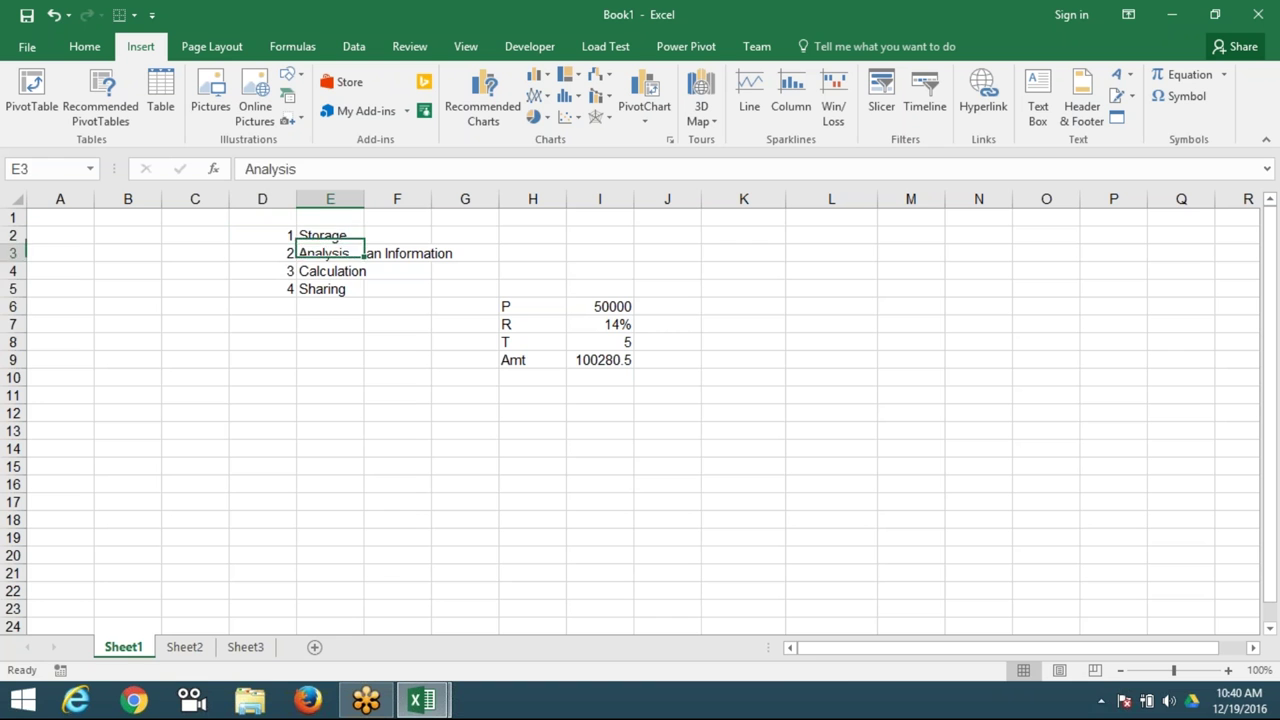
pyautogui.press('Down')
pyautogui.moveTo(294, 289)
pyautogui.mouseDown()
pyautogui.moveTo(294, 240)
pyautogui.moveTo(434, 290)
pyautogui.mouseUp()
pyautogui.click(298, 251)
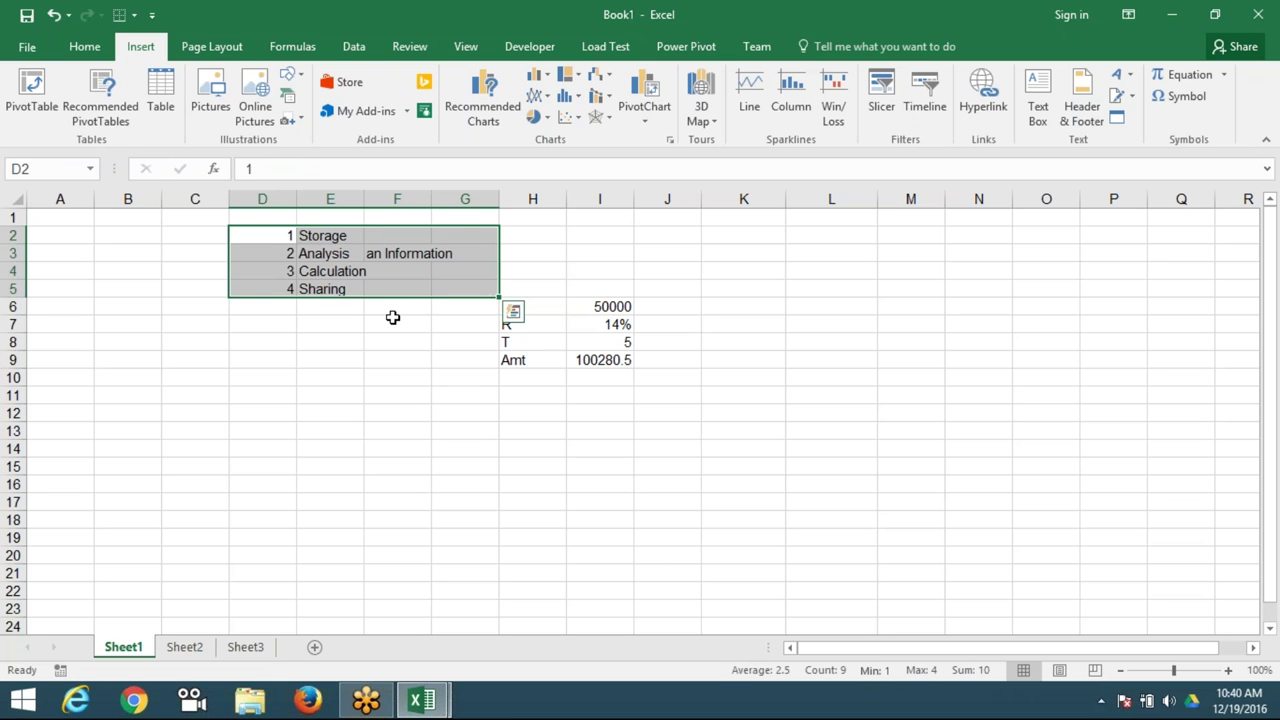
pyautogui.doubleClick(517, 341)
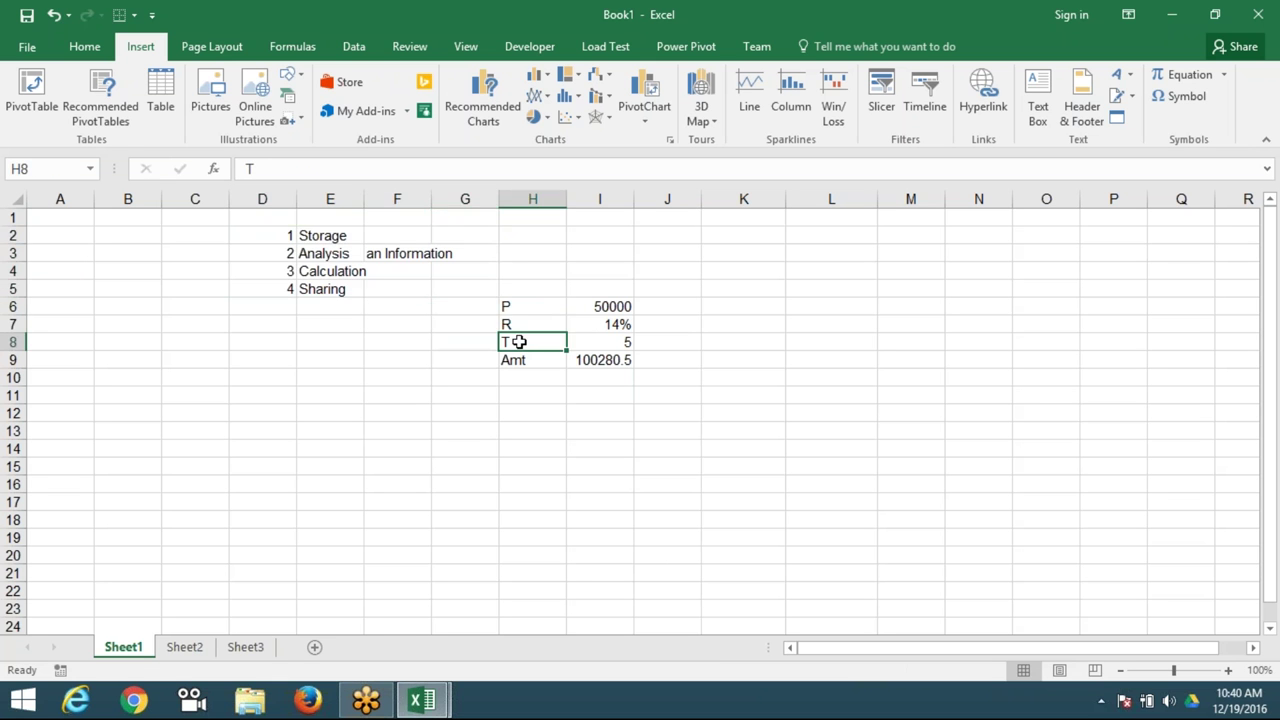
pyautogui.click(522, 322)
pyautogui.click(522, 306)
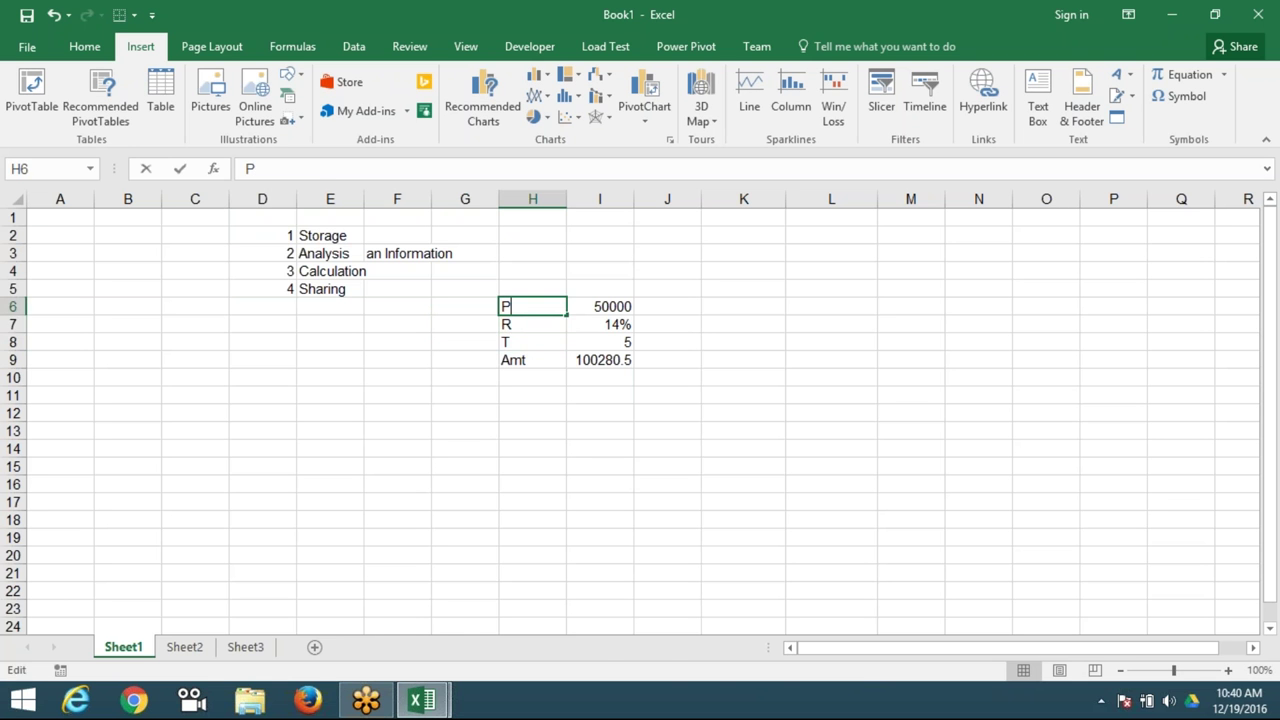
pyautogui.click(522, 324)
pyautogui.click(520, 360)
pyautogui.moveTo(600, 360); pyautogui.dragTo(517, 308)
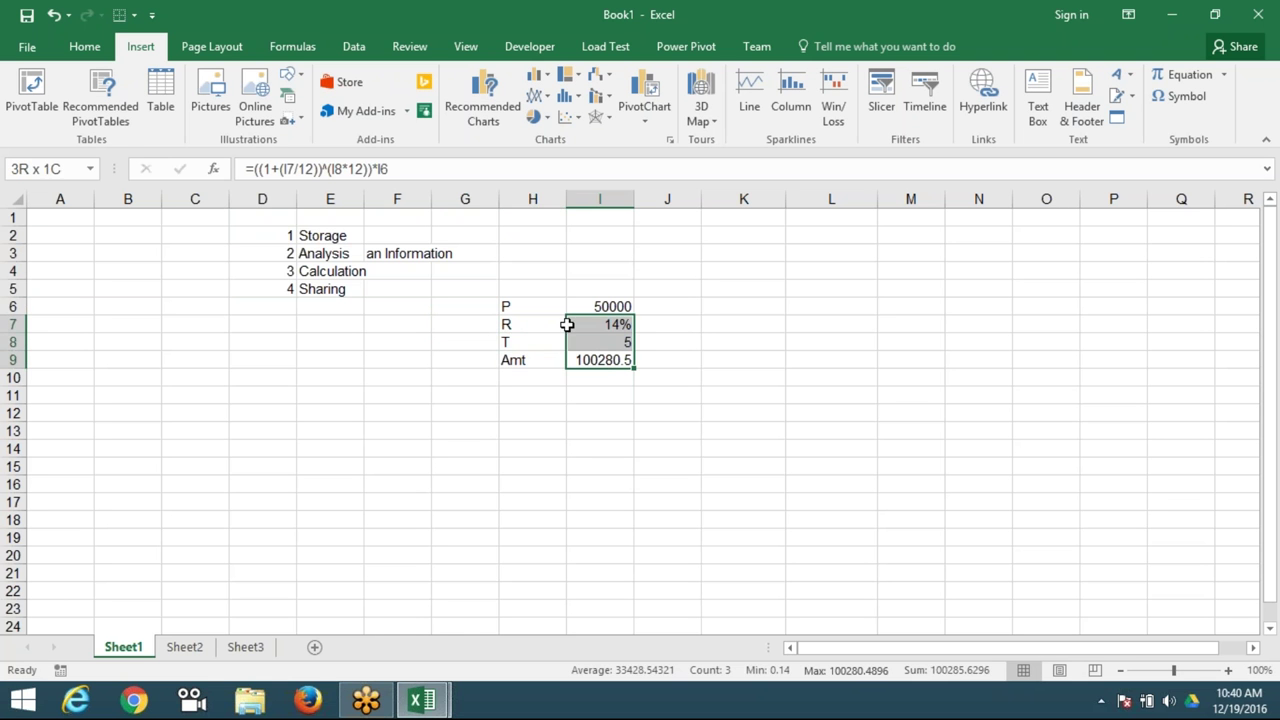
pyautogui.click(358, 377)
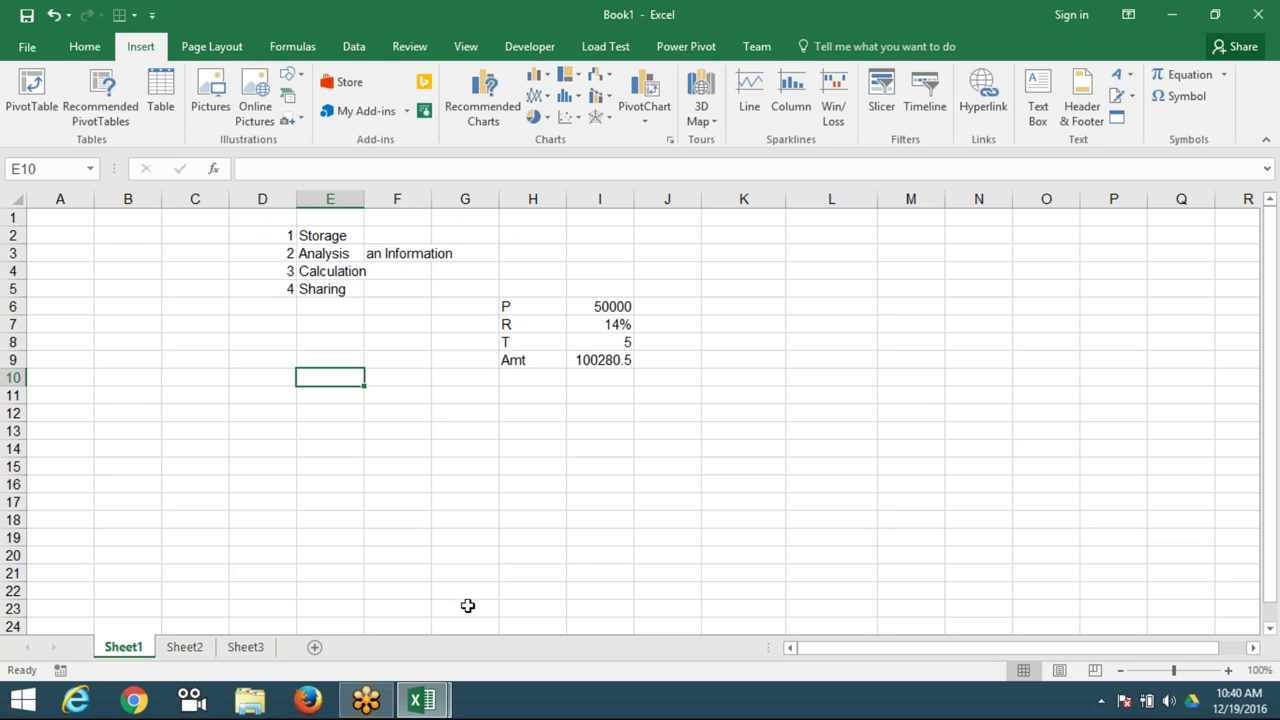
pyautogui.moveTo(421, 700)
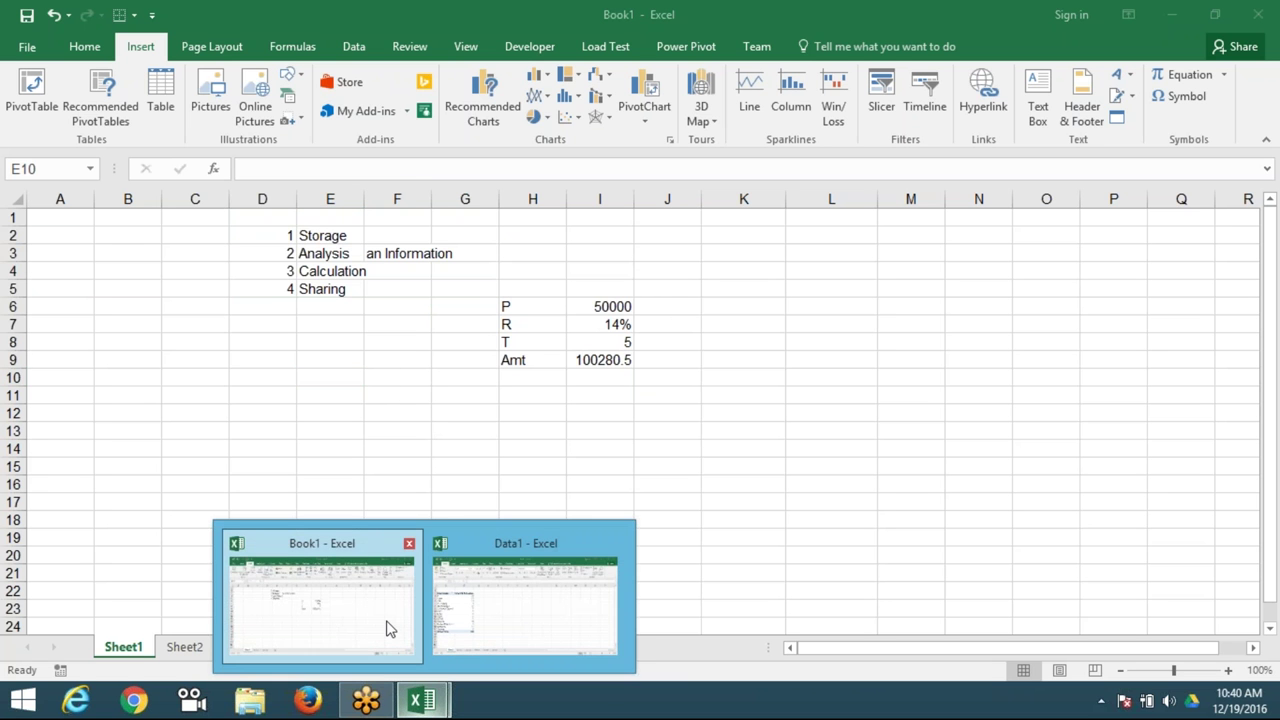
pyautogui.click(386, 626)
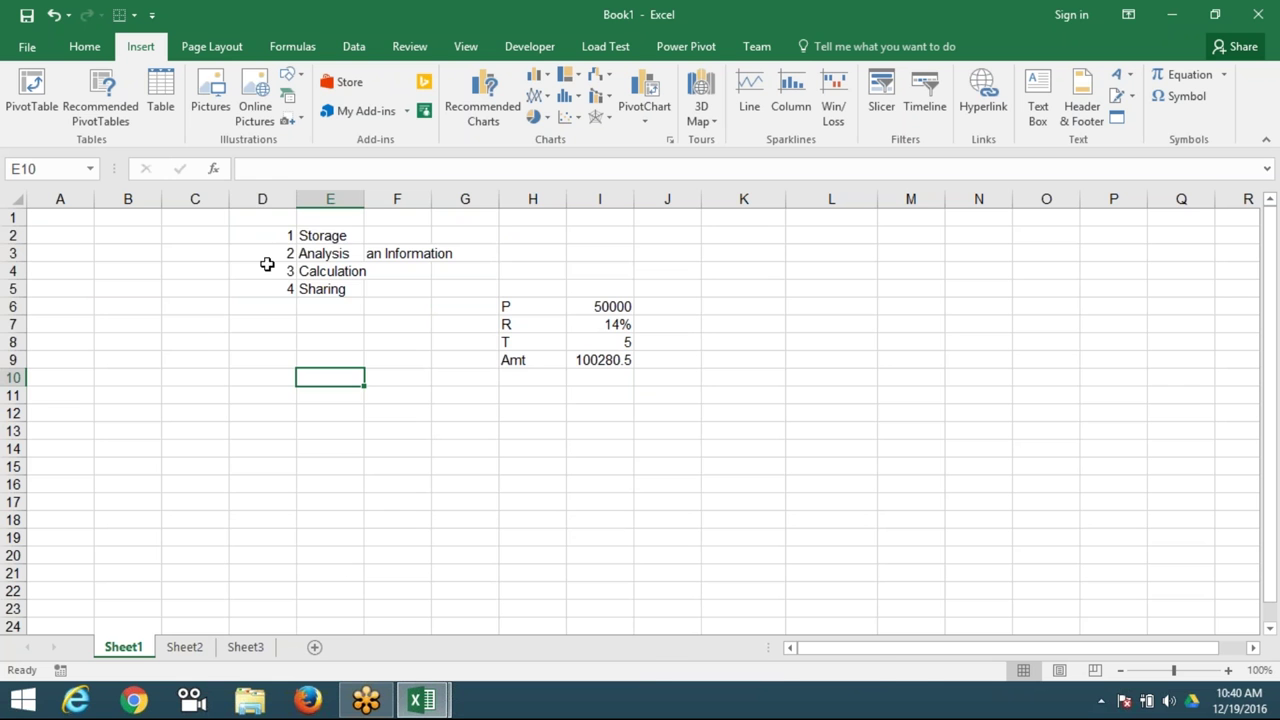
pyautogui.moveTo(266, 218); pyautogui.dragTo(650, 430)
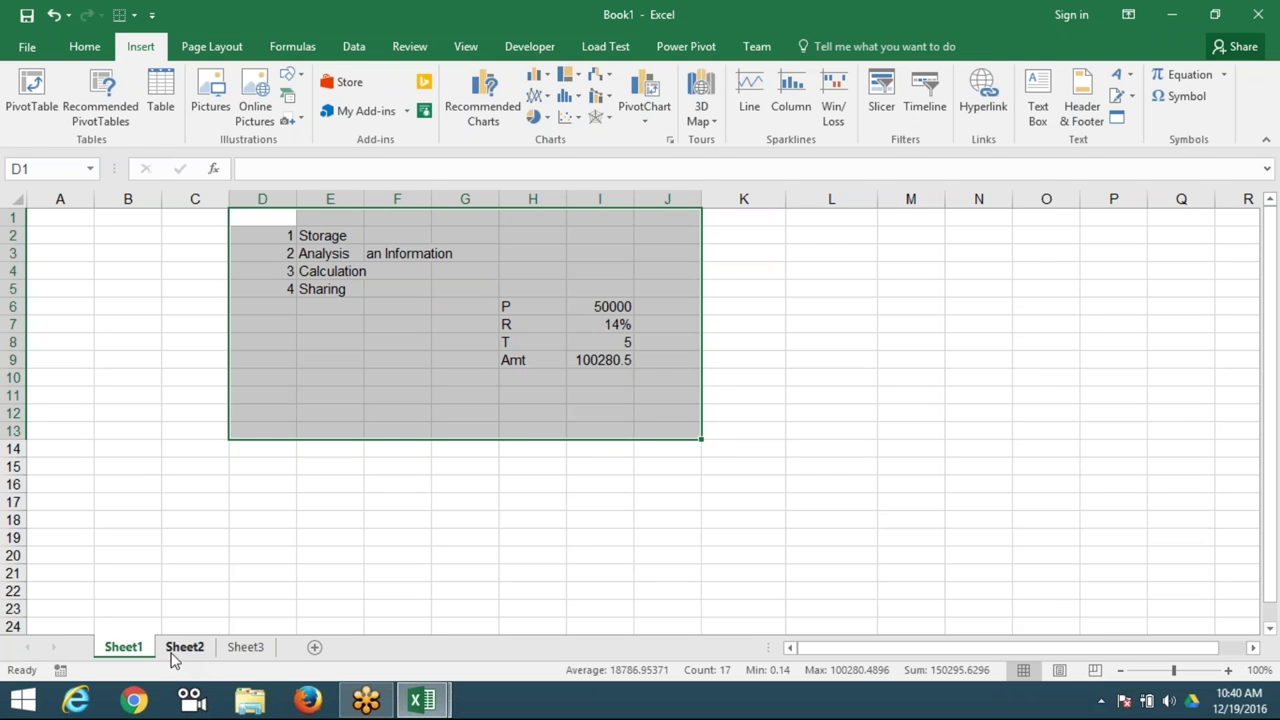
pyautogui.click(172, 650)
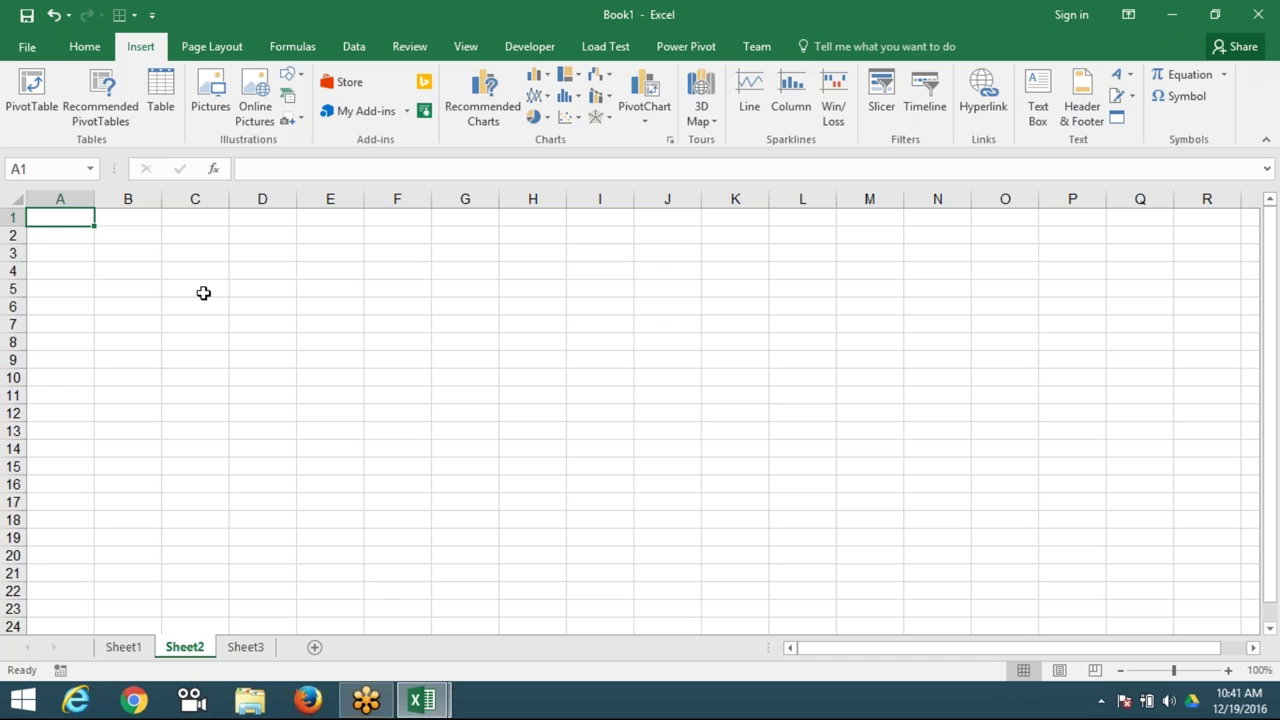
pyautogui.click(240, 410)
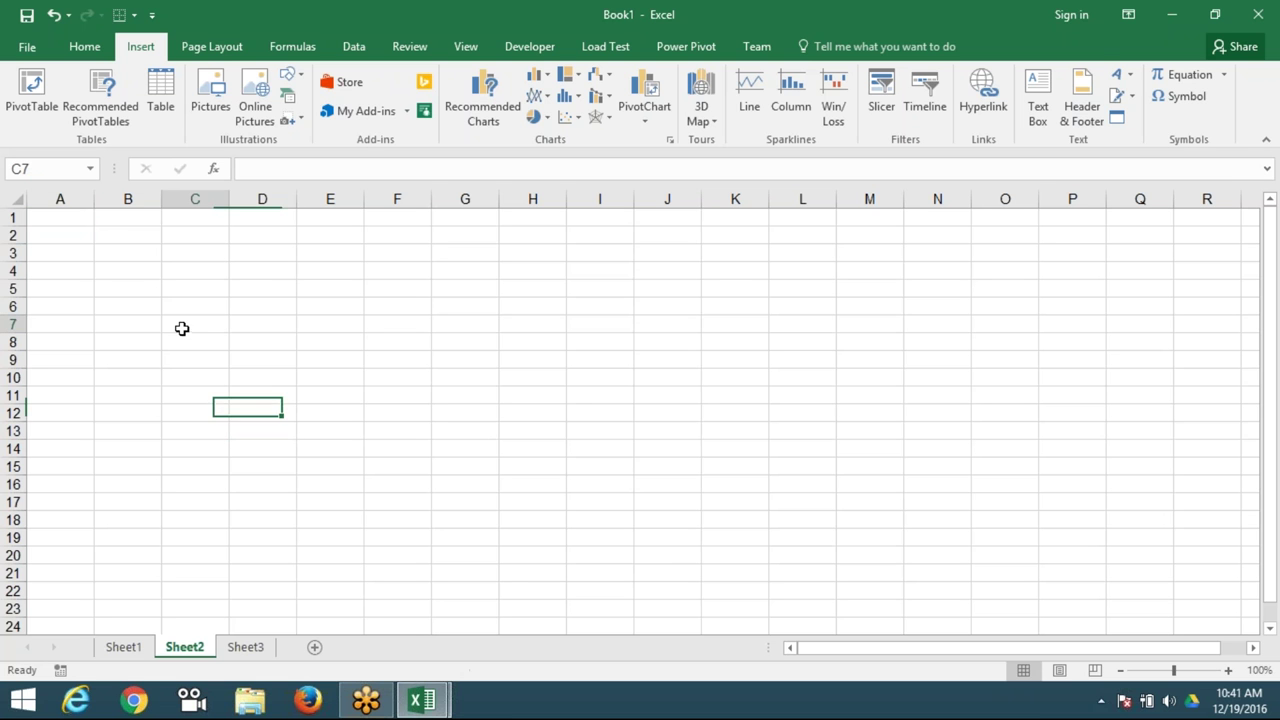
pyautogui.click(185, 325)
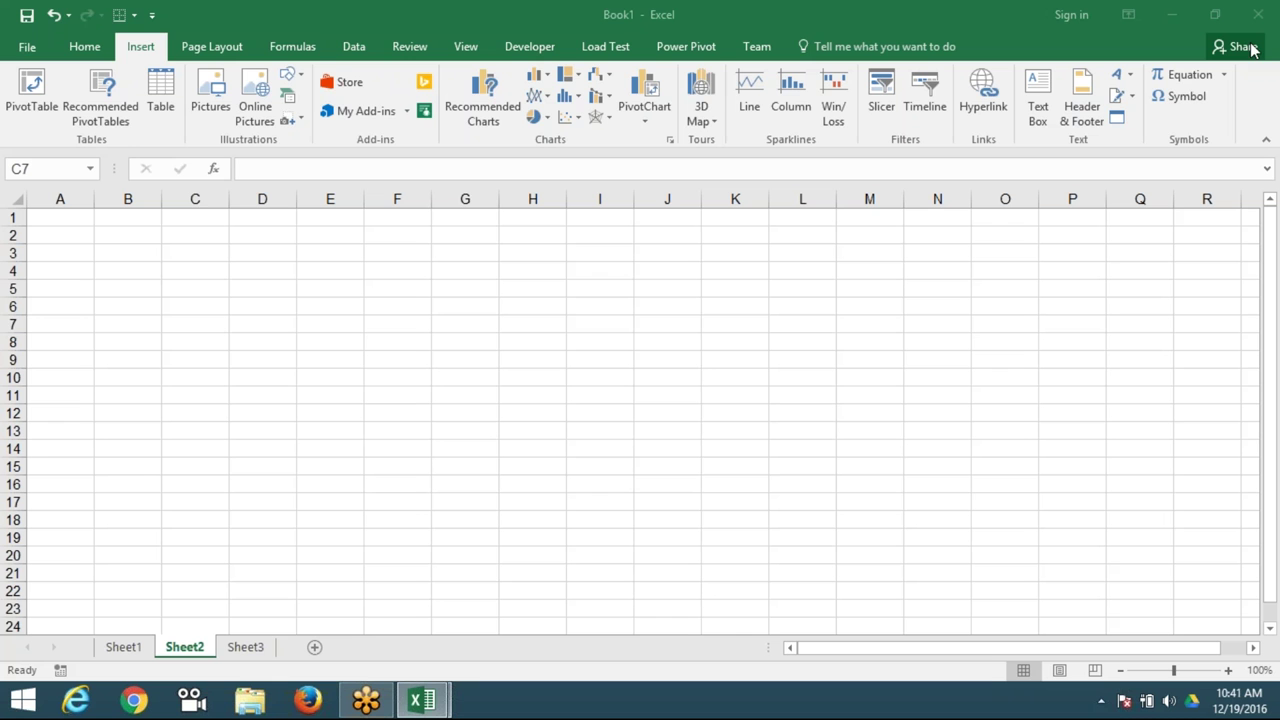
# - Switch the ribbon to the Home tab
pyautogui.click(82, 46)
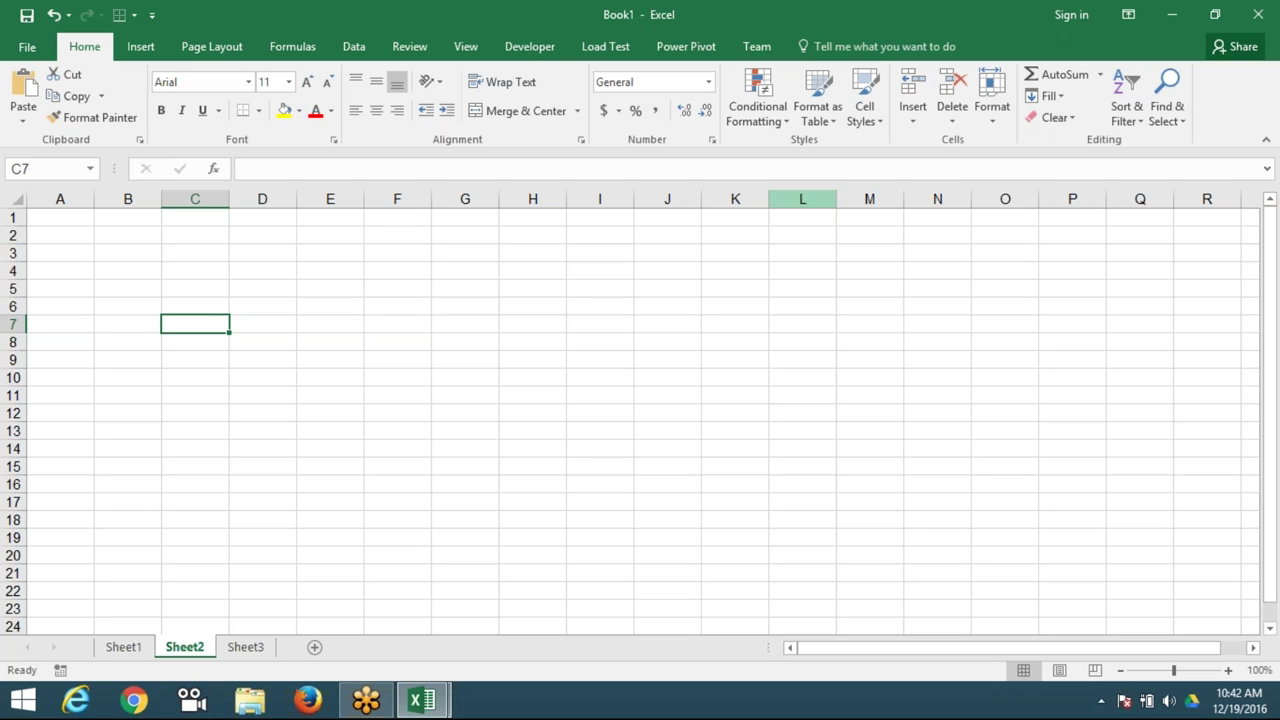
# - With K6 selected, open the full help article on conditional formatting
pyautogui.click(786, 300)
pyautogui.click(738, 300)
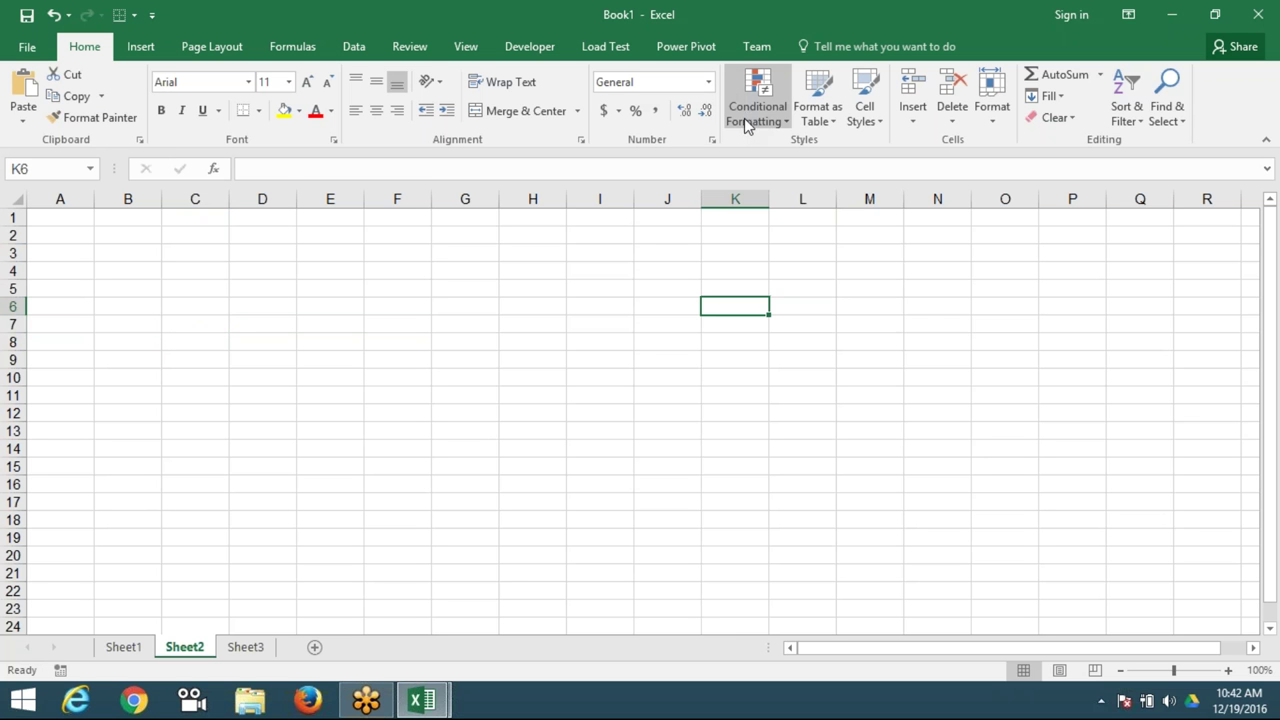
pyautogui.moveTo(757, 100)
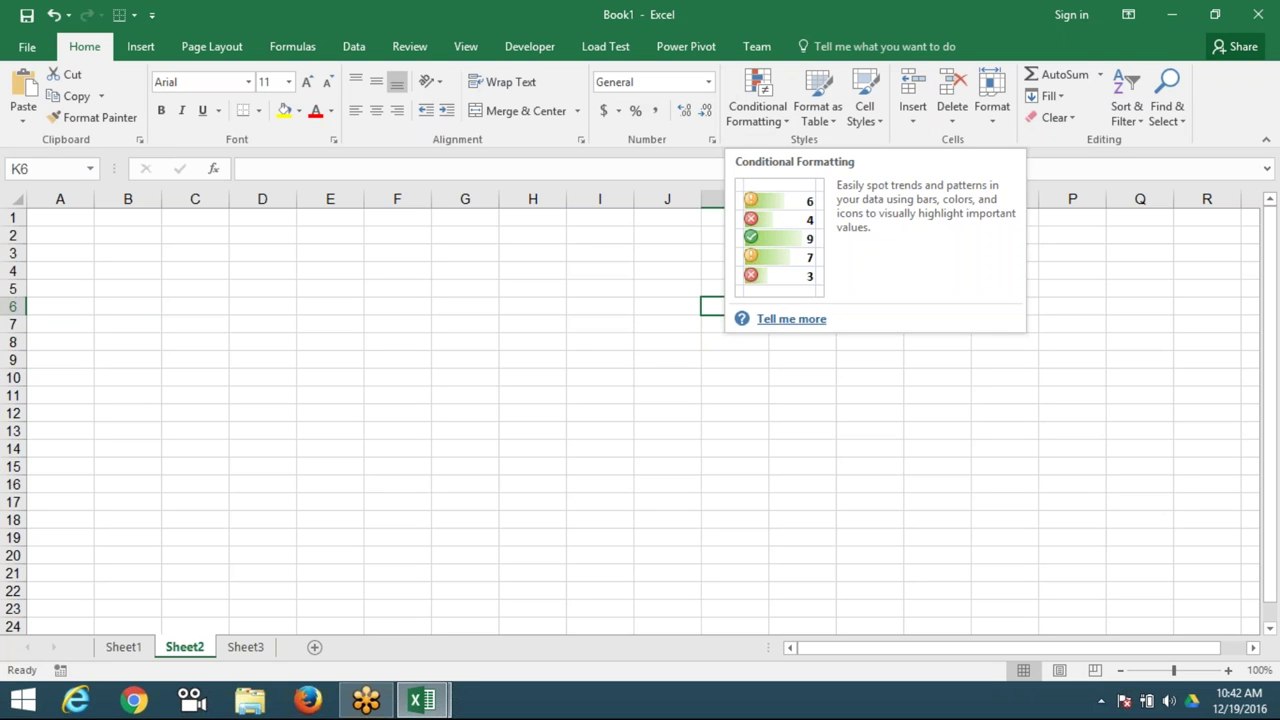
pyautogui.click(784, 320)
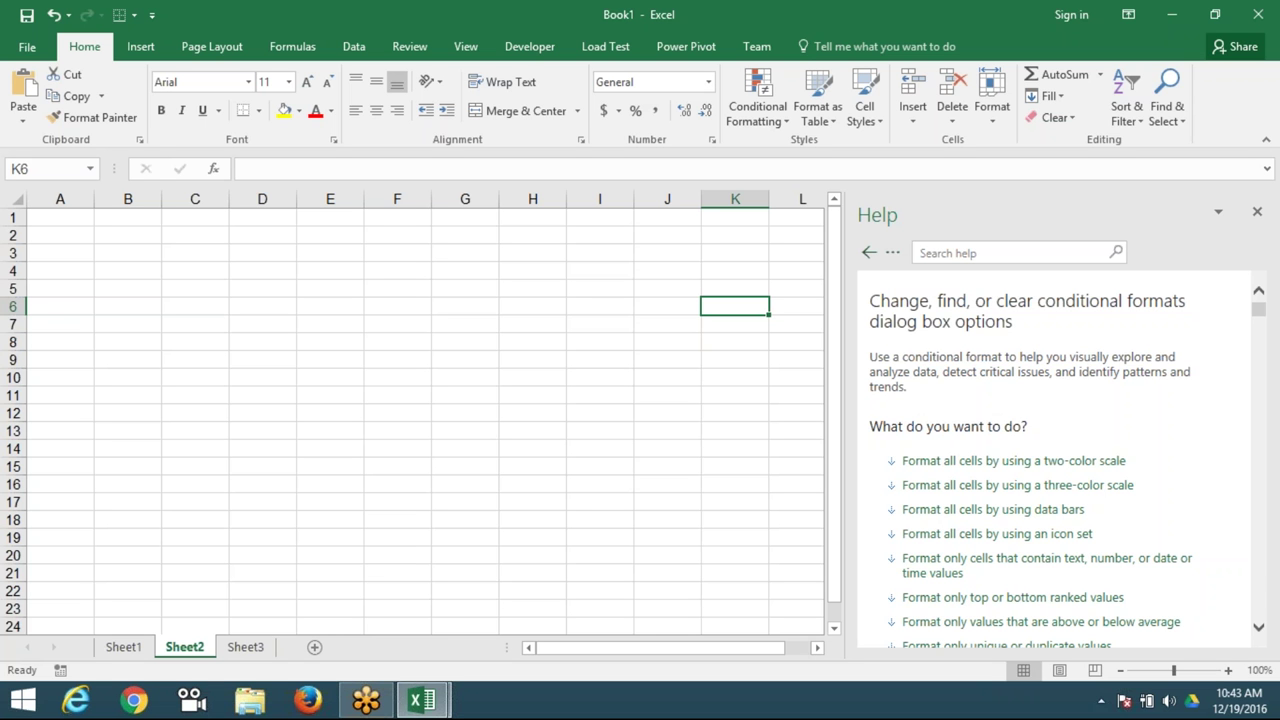
# - Search the Help pane for 'limita'
pyautogui.click(1000, 252)
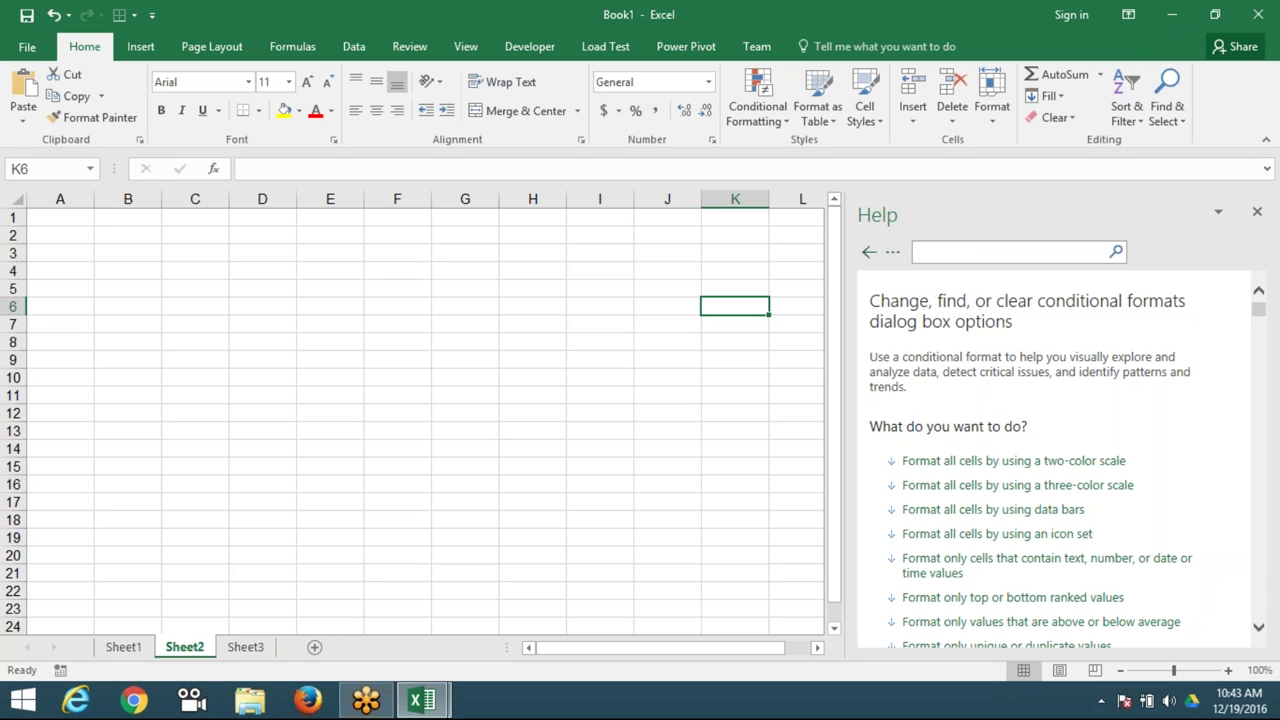
pyautogui.write('limita')
pyautogui.press('Return')
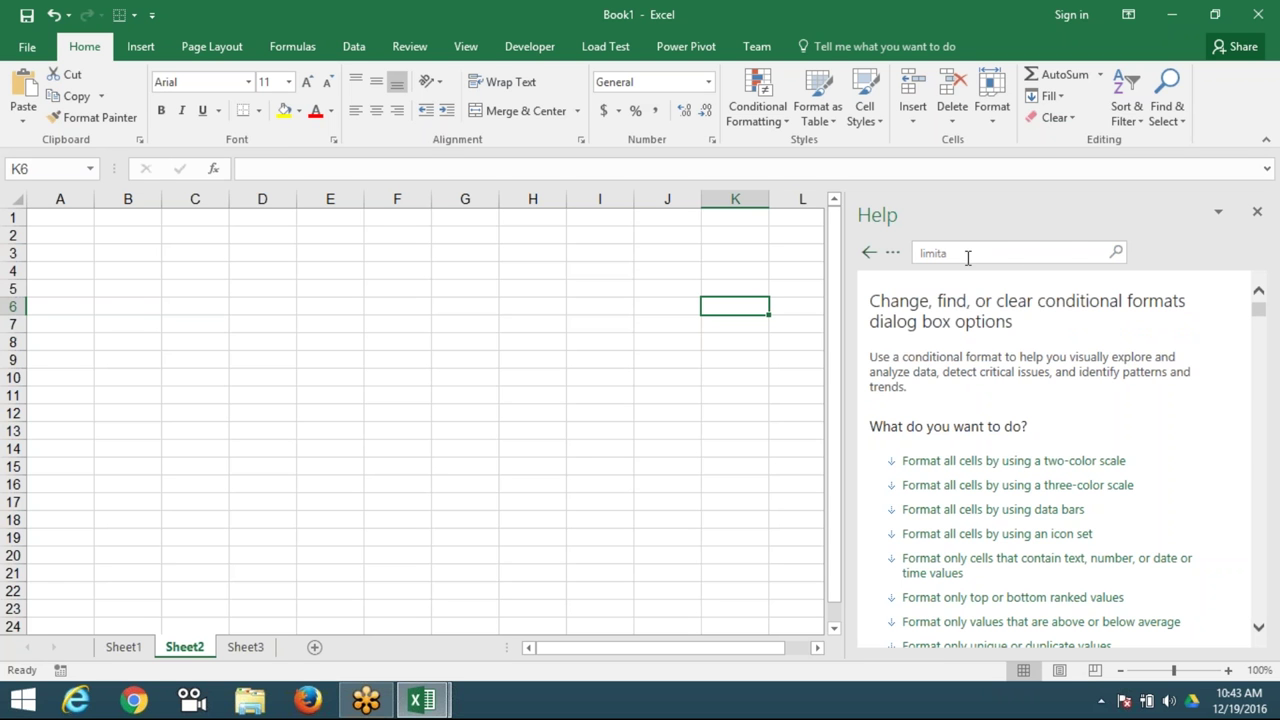
# - Correct the Help search to 'limits' and open the Excel specifications and limits article
pyautogui.click(1006, 253)
pyautogui.press('BackSpace')
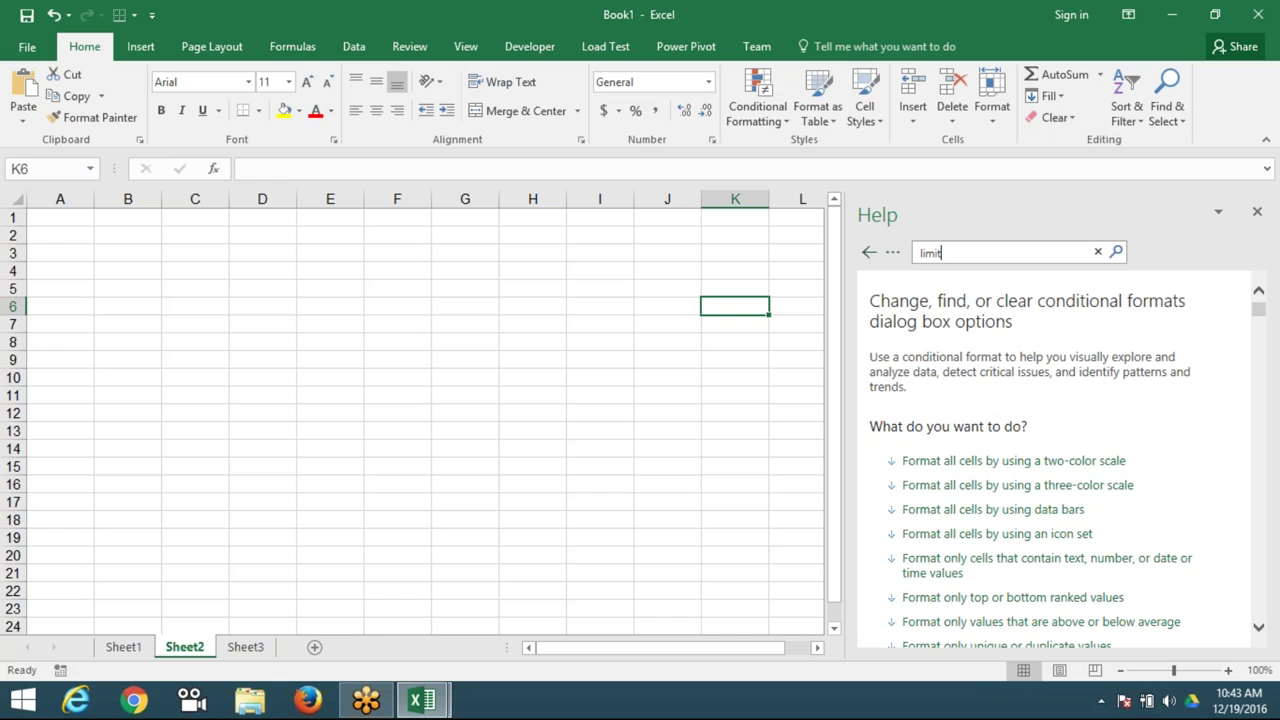
pyautogui.write('s')
pyautogui.press('Return')
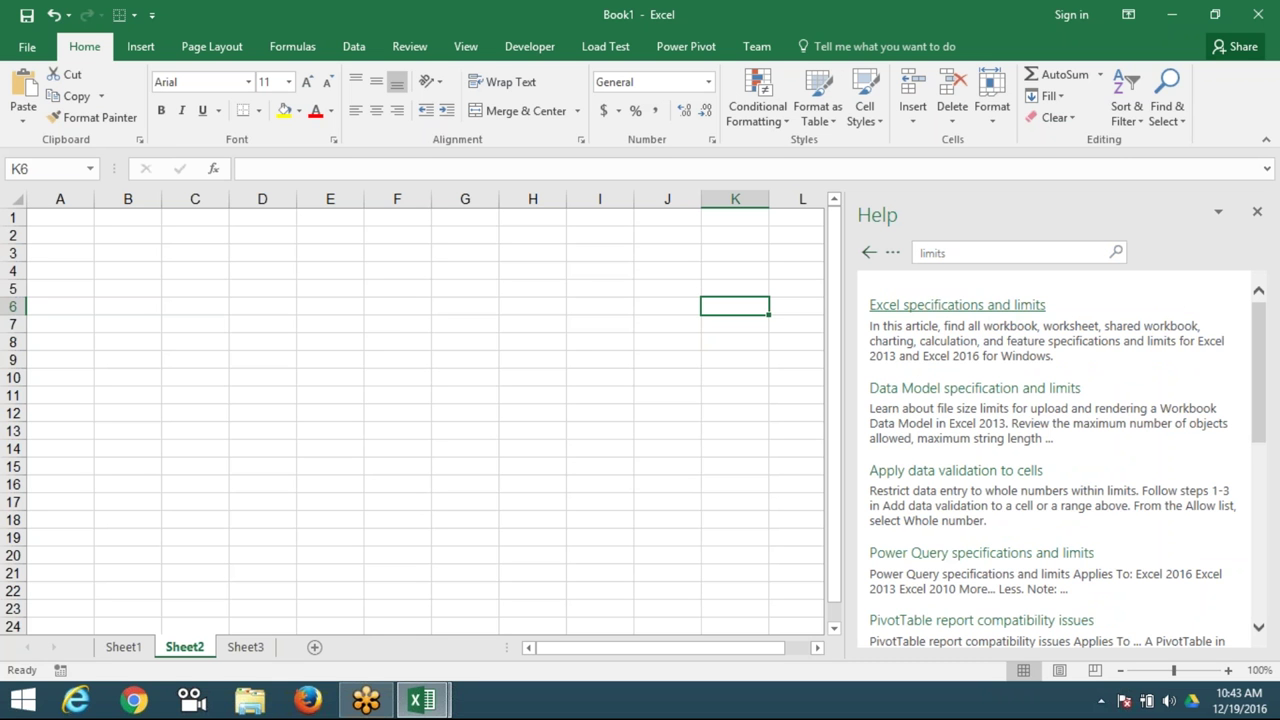
pyautogui.click(938, 310)
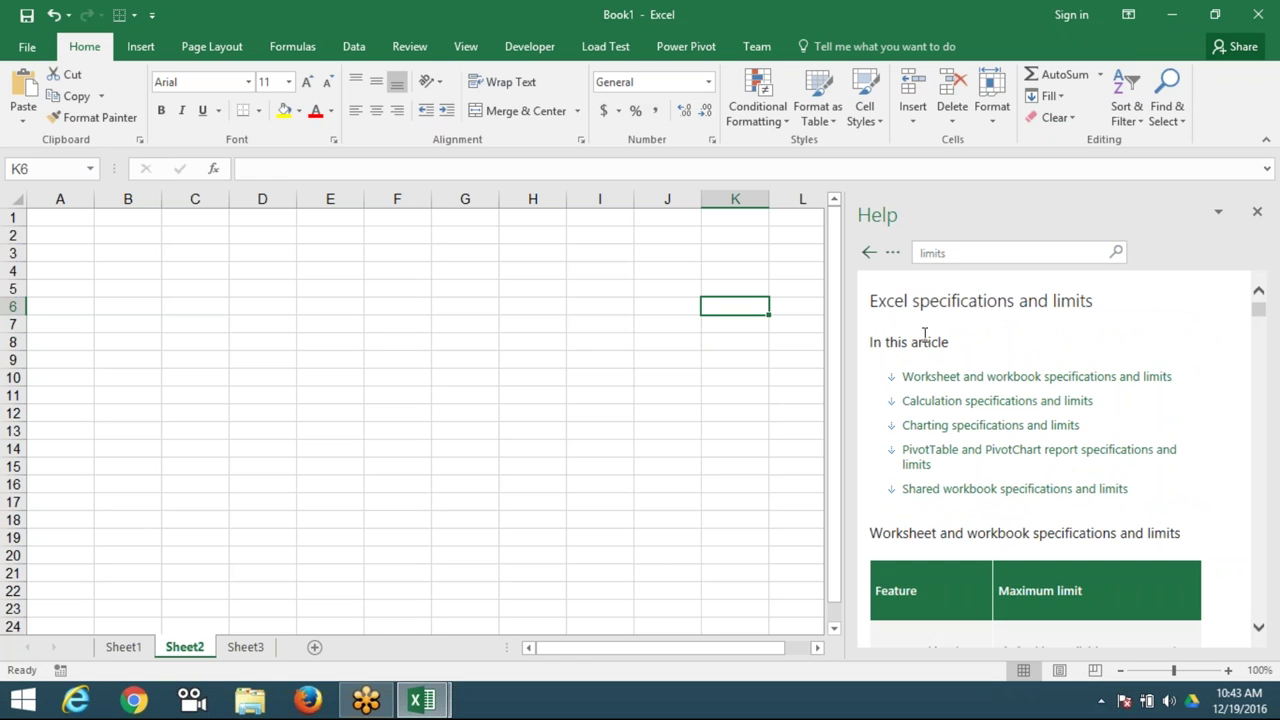
# - Highlight the 1,048,576-row worksheet size and the 255-character column width limit in the table
pyautogui.scroll(-2, 922, 335)
pyautogui.scroll(-1, 929, 430)
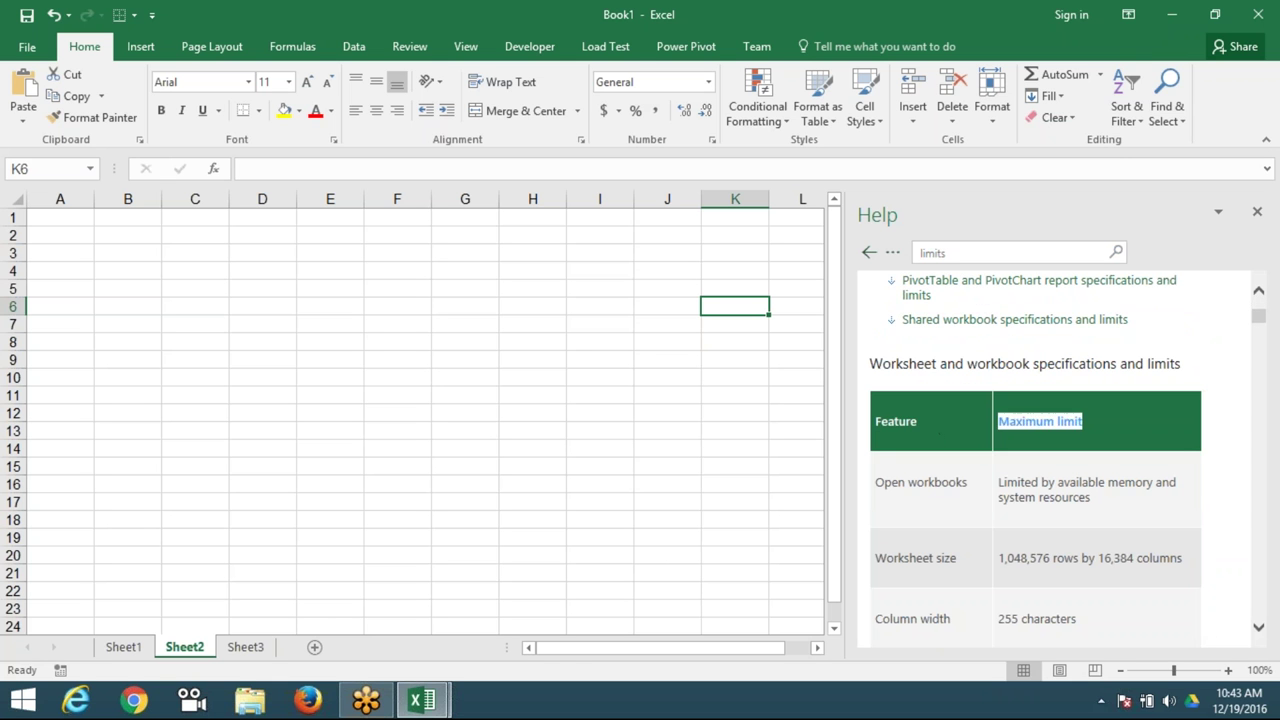
pyautogui.doubleClick(1065, 486)
pyautogui.click(1065, 486)
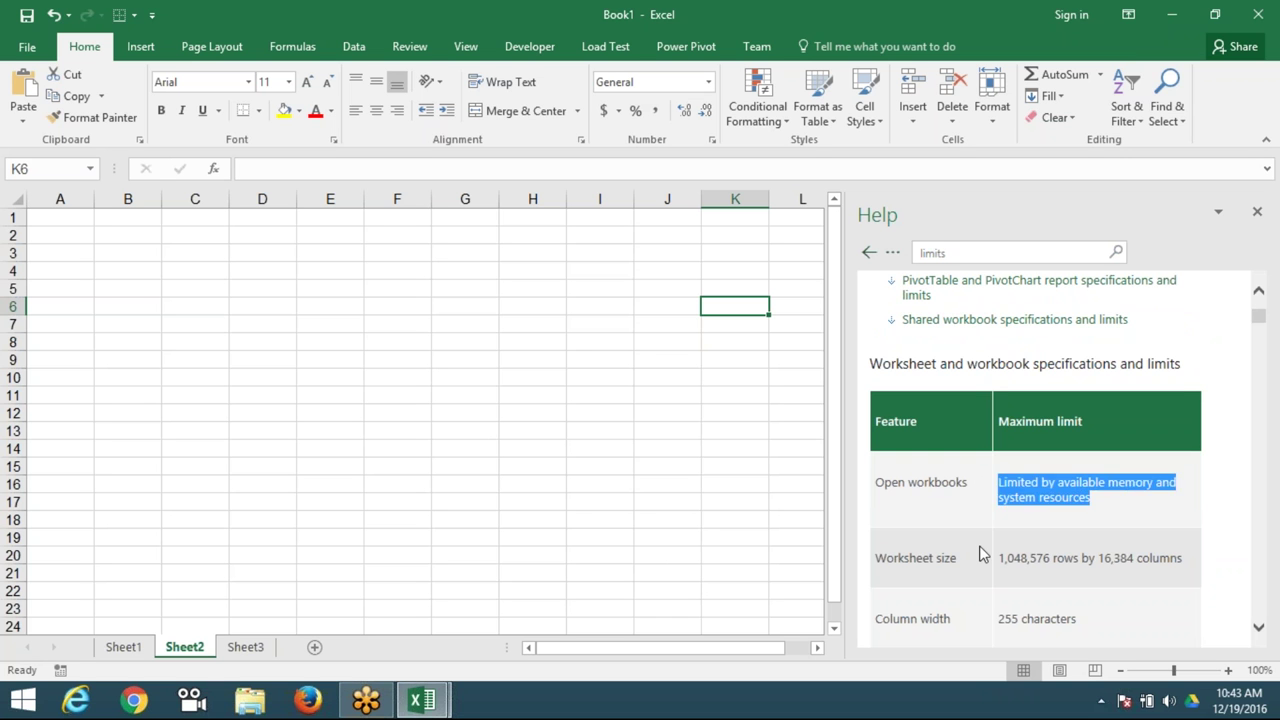
pyautogui.tripleClick(977, 556)
pyautogui.doubleClick(1047, 557)
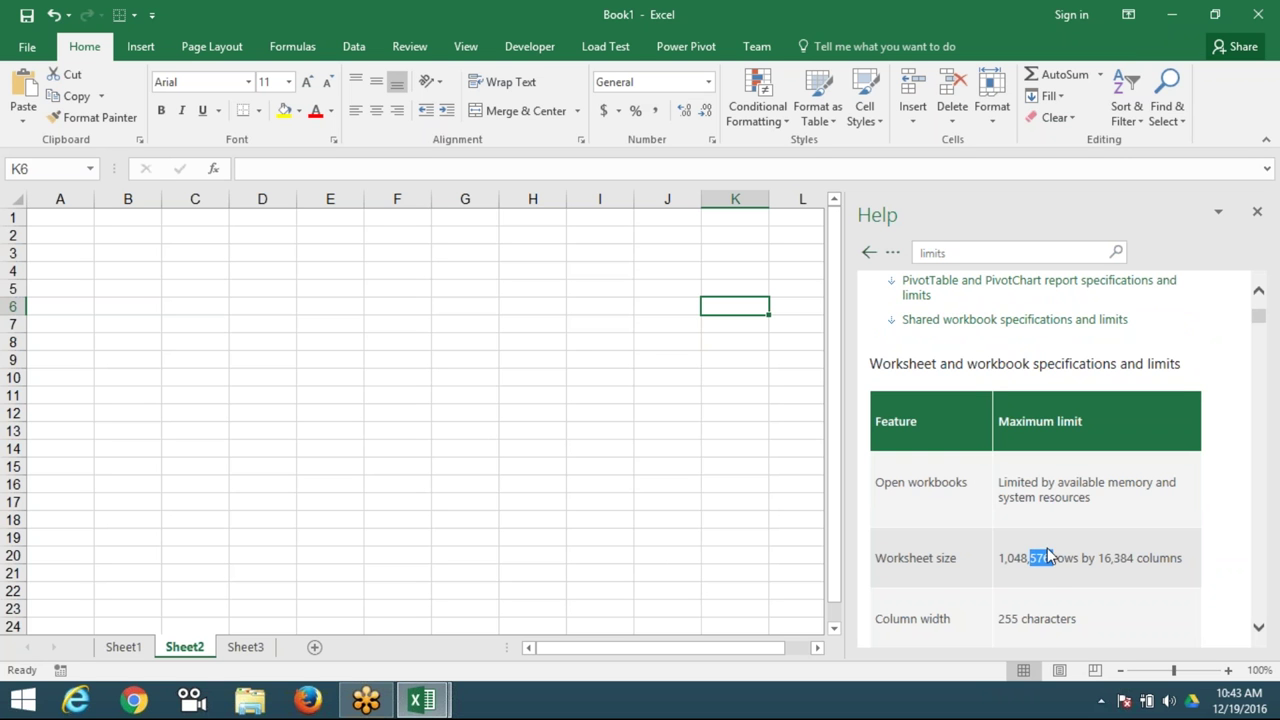
pyautogui.scroll(-2, 1047, 556)
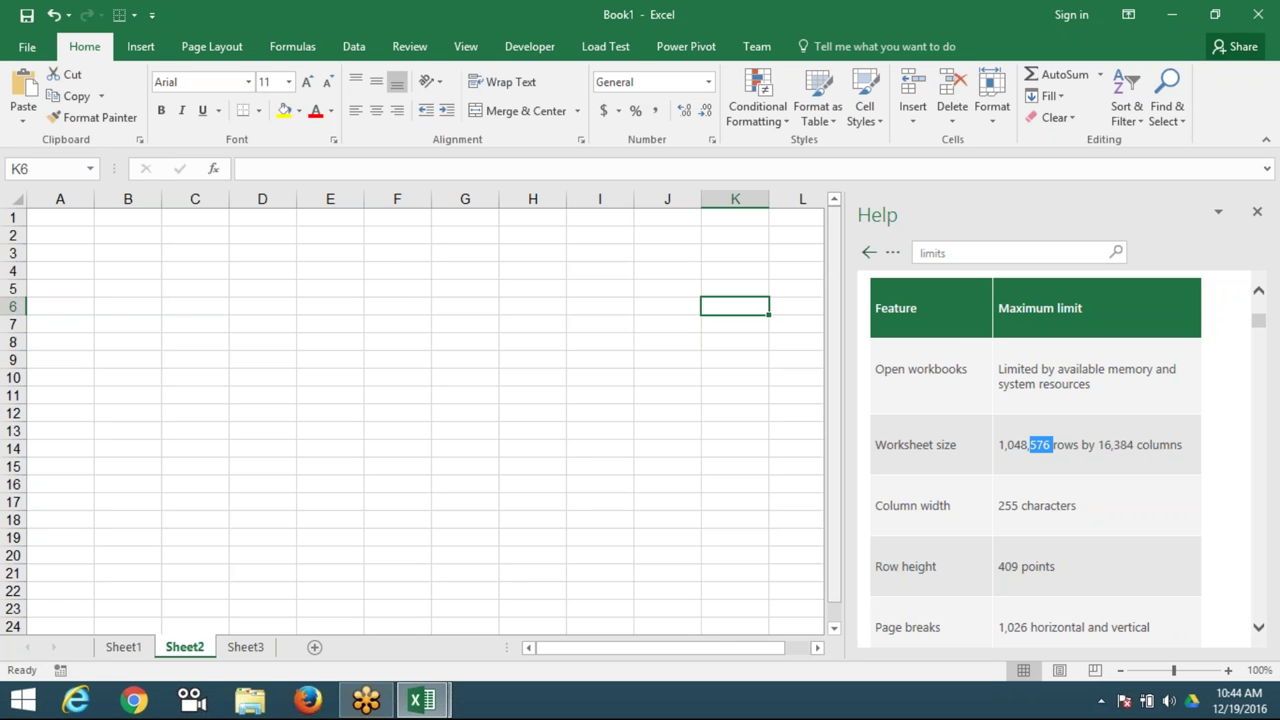
pyautogui.tripleClick(897, 506)
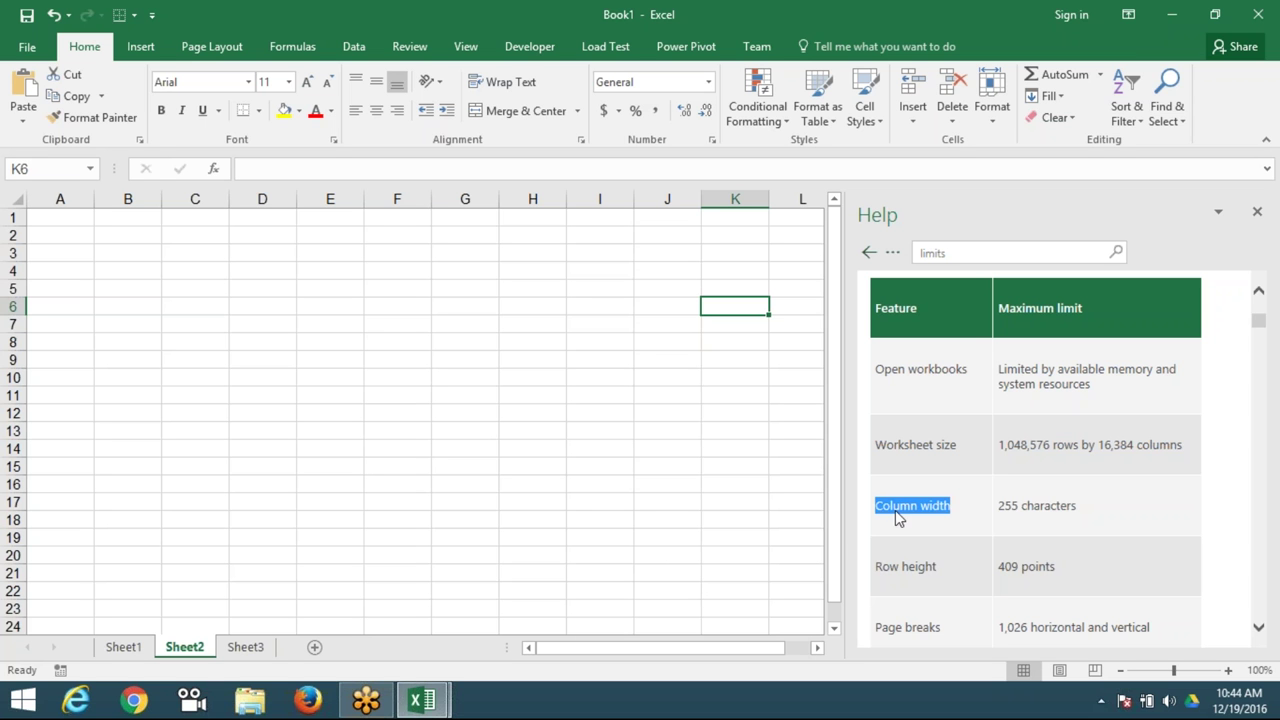
pyautogui.tripleClick(1029, 510)
# - Widen column B to about 76 characters, narrow it back to 22, and highlight the Column width label
pyautogui.click(240, 466)
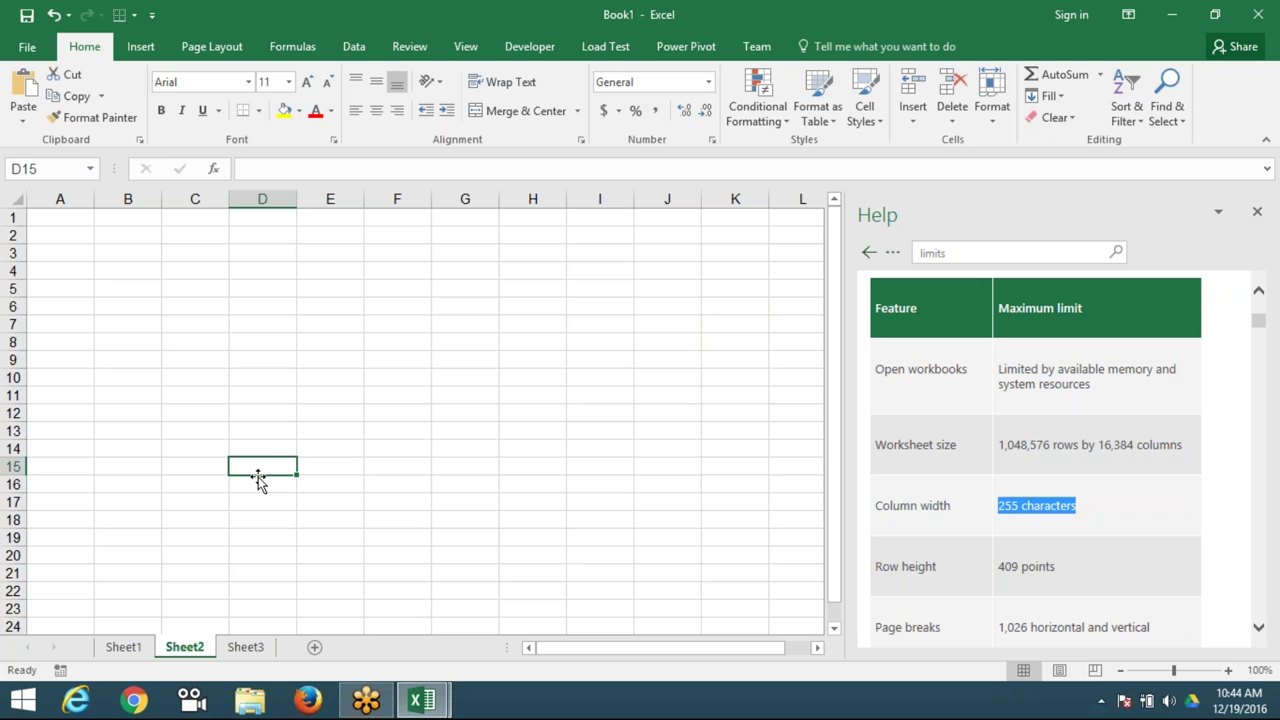
pyautogui.moveTo(161, 203); pyautogui.dragTo(671, 224)
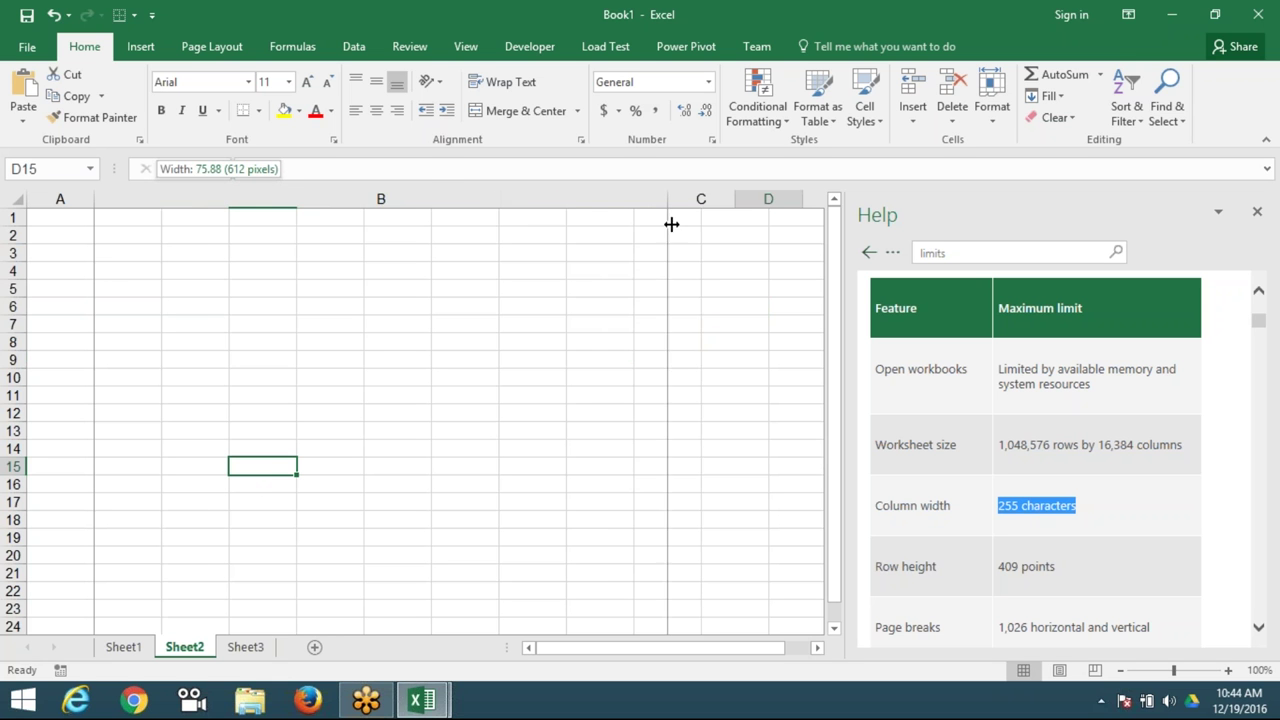
pyautogui.moveTo(671, 224)
pyautogui.mouseDown()
pyautogui.moveTo(226, 224)
pyautogui.moveTo(177, 203)
pyautogui.mouseUp()
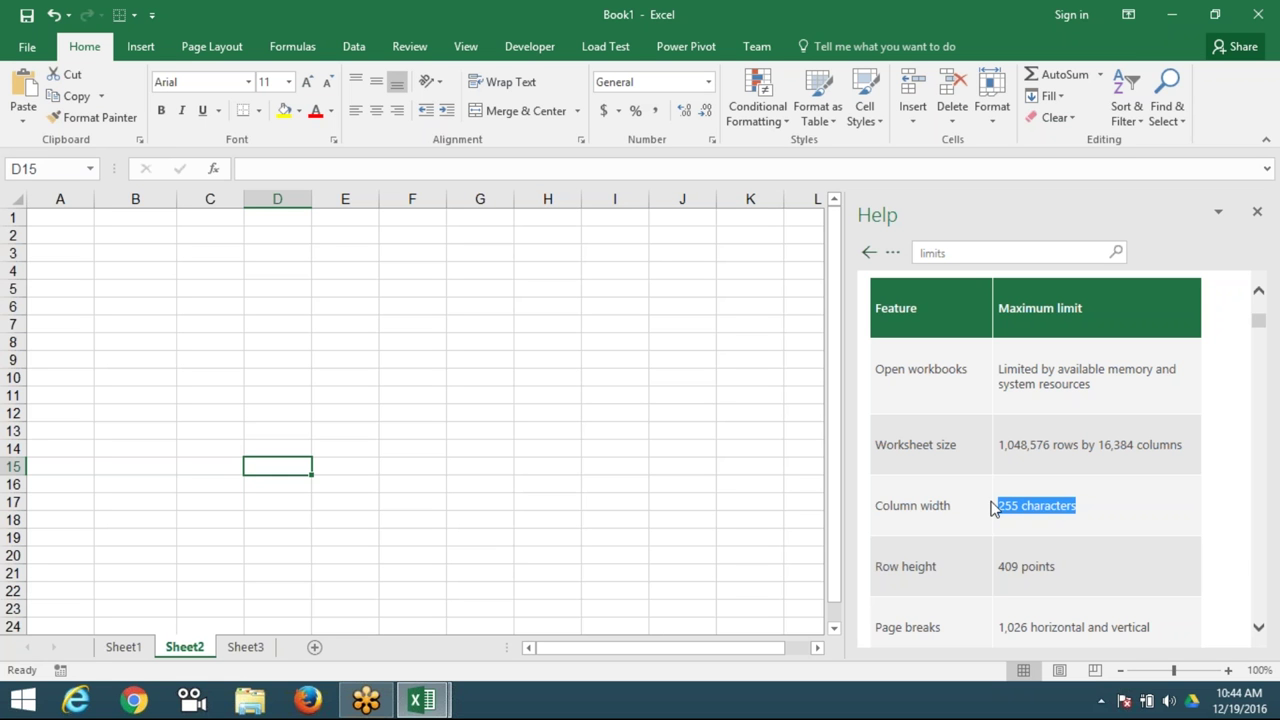
pyautogui.moveTo(875, 506); pyautogui.dragTo(1000, 514)
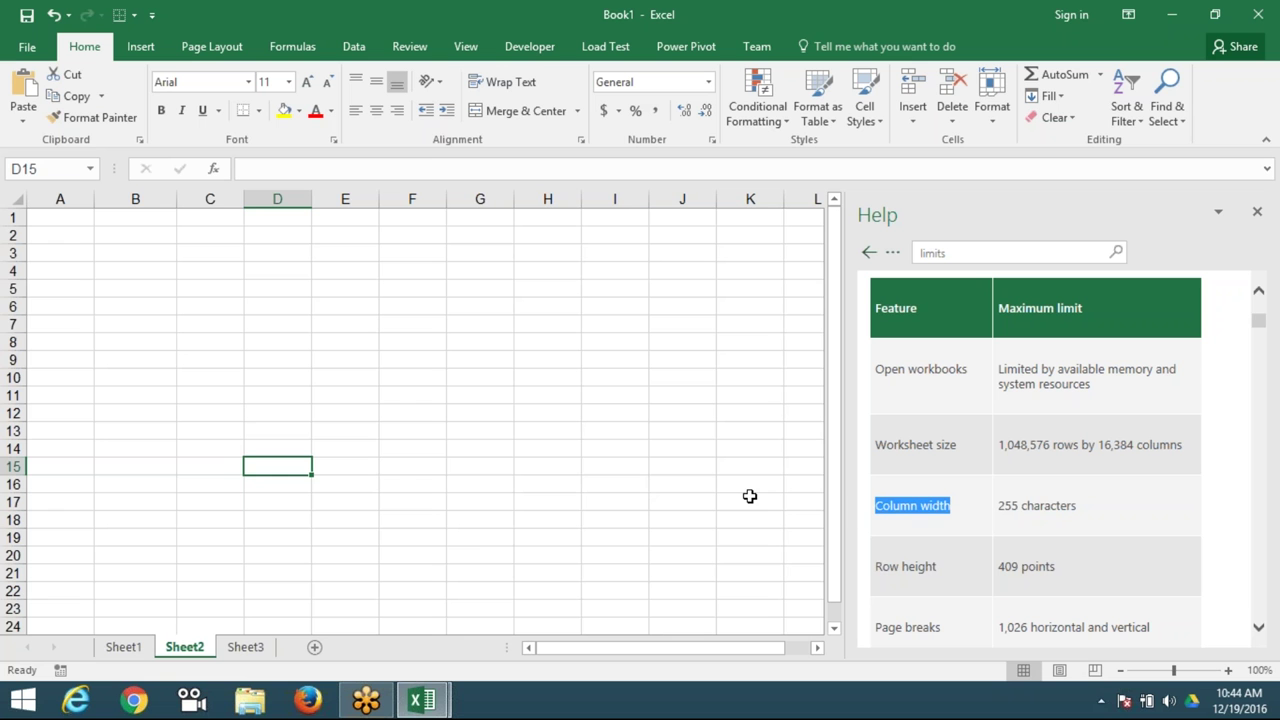
pyautogui.doubleClick(929, 506)
pyautogui.tripleClick(925, 505)
# - Widen column C, then narrow it again while highlighting the 409 row-height and 32,767-character limits
pyautogui.click(206, 268)
pyautogui.click(205, 210)
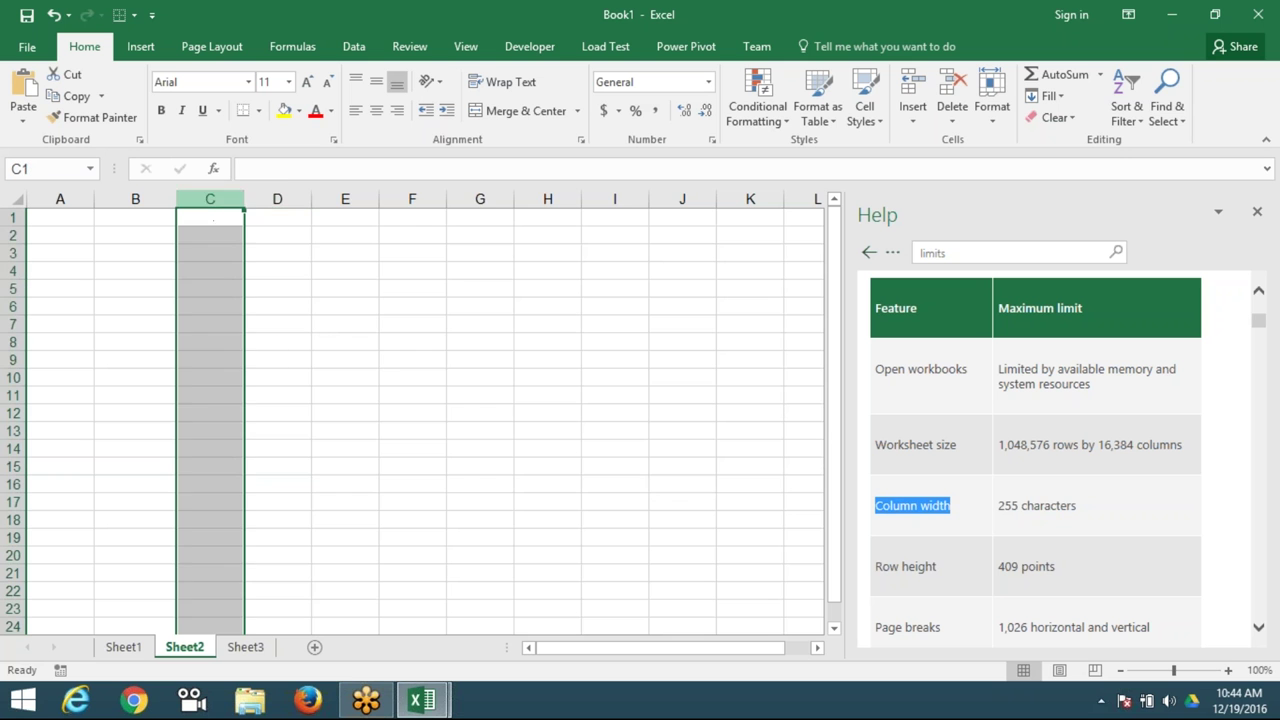
pyautogui.moveTo(244, 200)
pyautogui.mouseDown()
pyautogui.moveTo(791, 200)
pyautogui.moveTo(286, 206)
pyautogui.mouseUp()
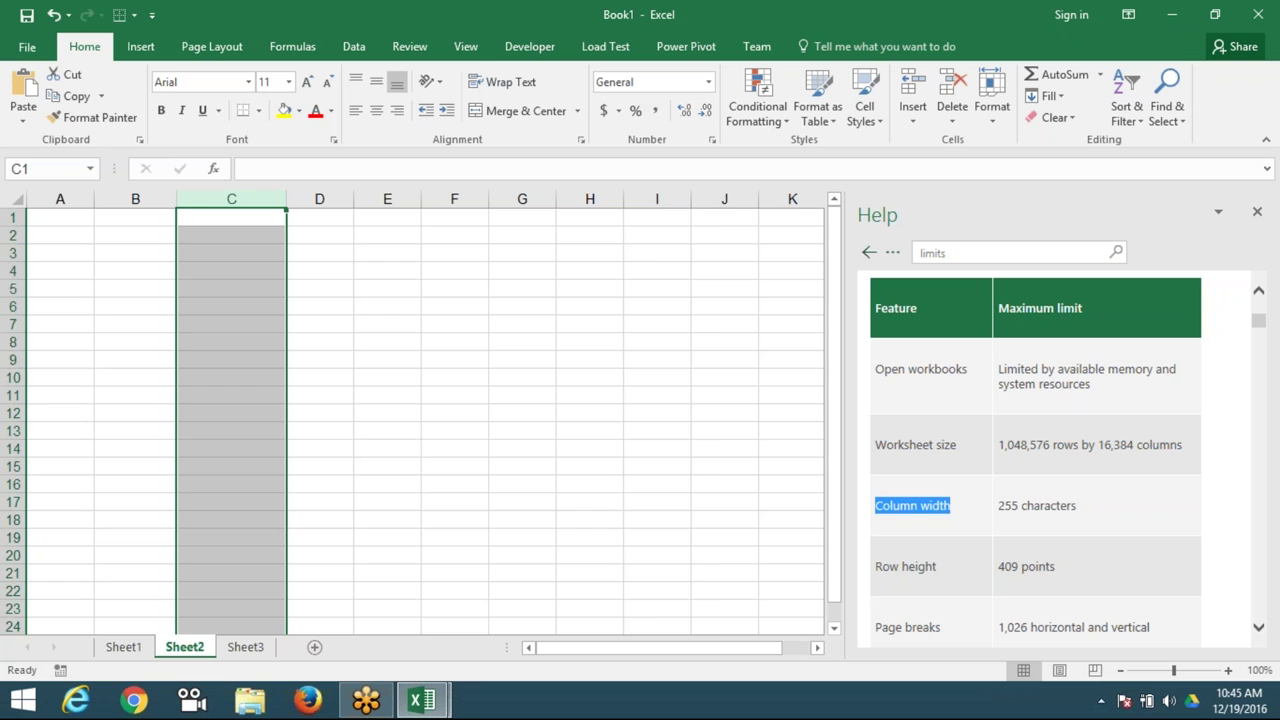
pyautogui.moveTo(286, 199); pyautogui.dragTo(450, 205)
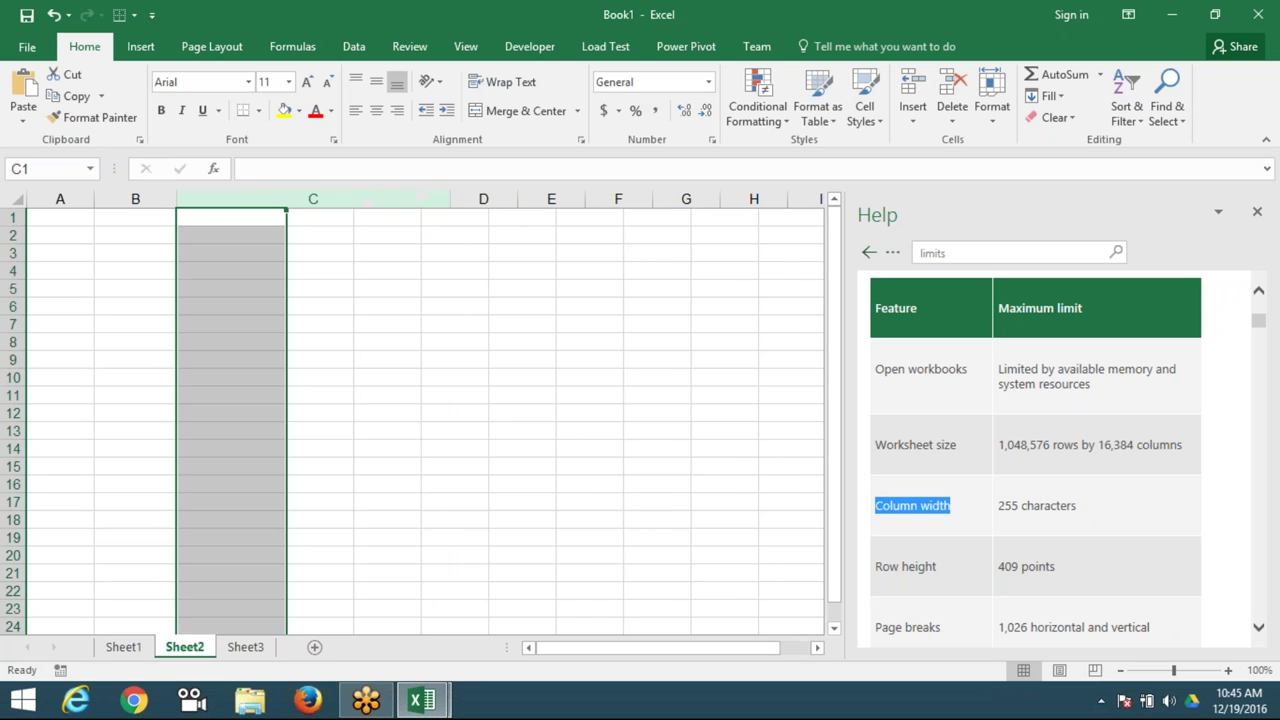
pyautogui.moveTo(449, 212)
pyautogui.mouseDown()
pyautogui.moveTo(383, 212)
pyautogui.moveTo(367, 199)
pyautogui.mouseUp()
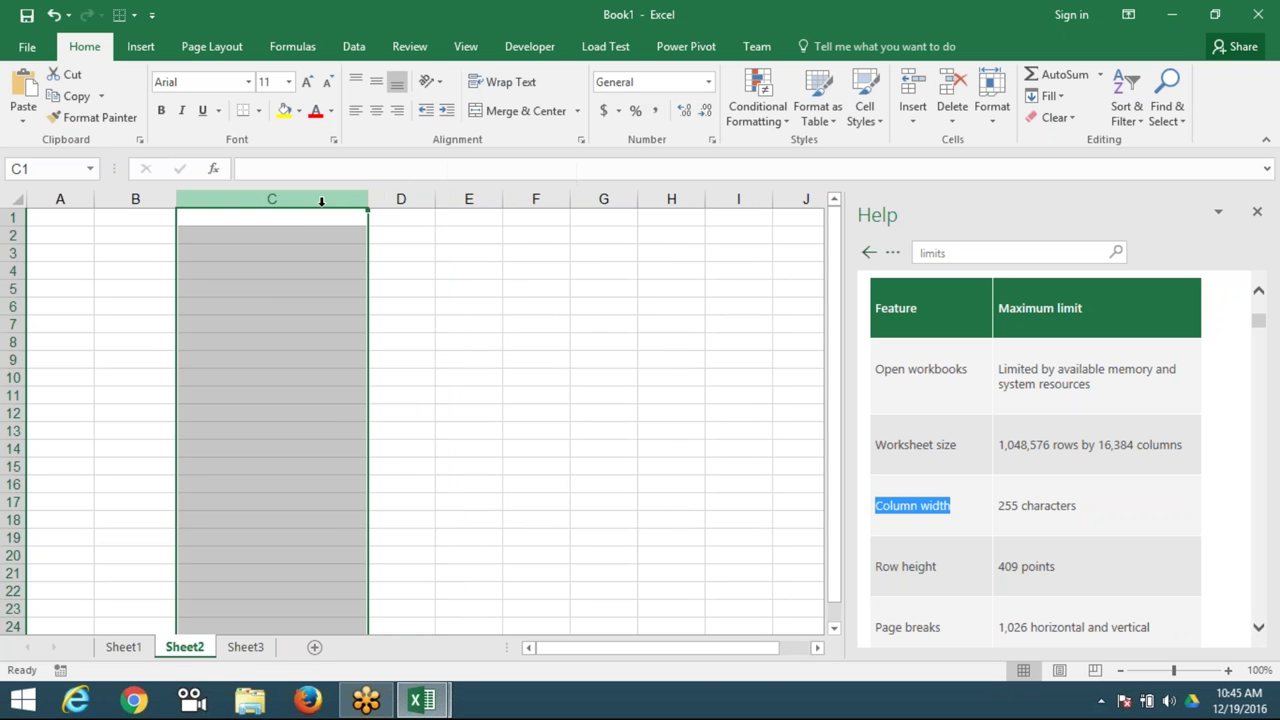
pyautogui.doubleClick(1008, 566)
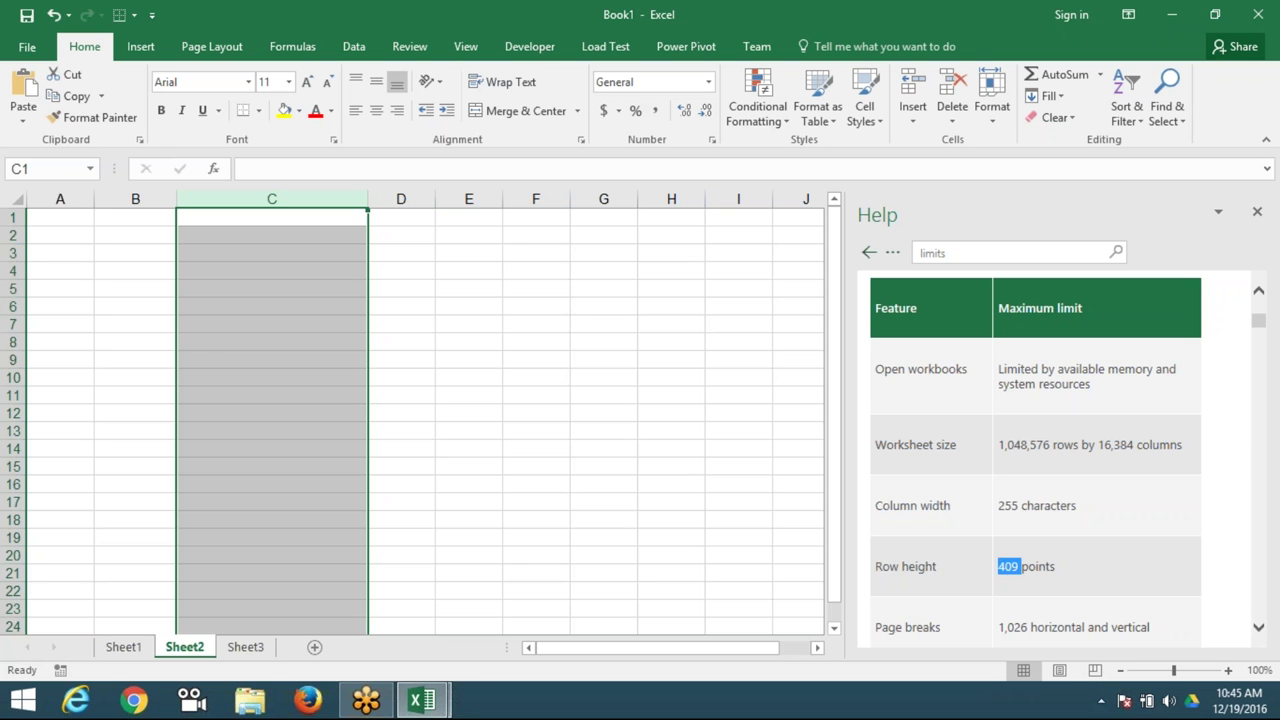
pyautogui.scroll(-2, 1010, 575)
pyautogui.scroll(-1, 1006, 580)
pyautogui.doubleClick(1004, 575)
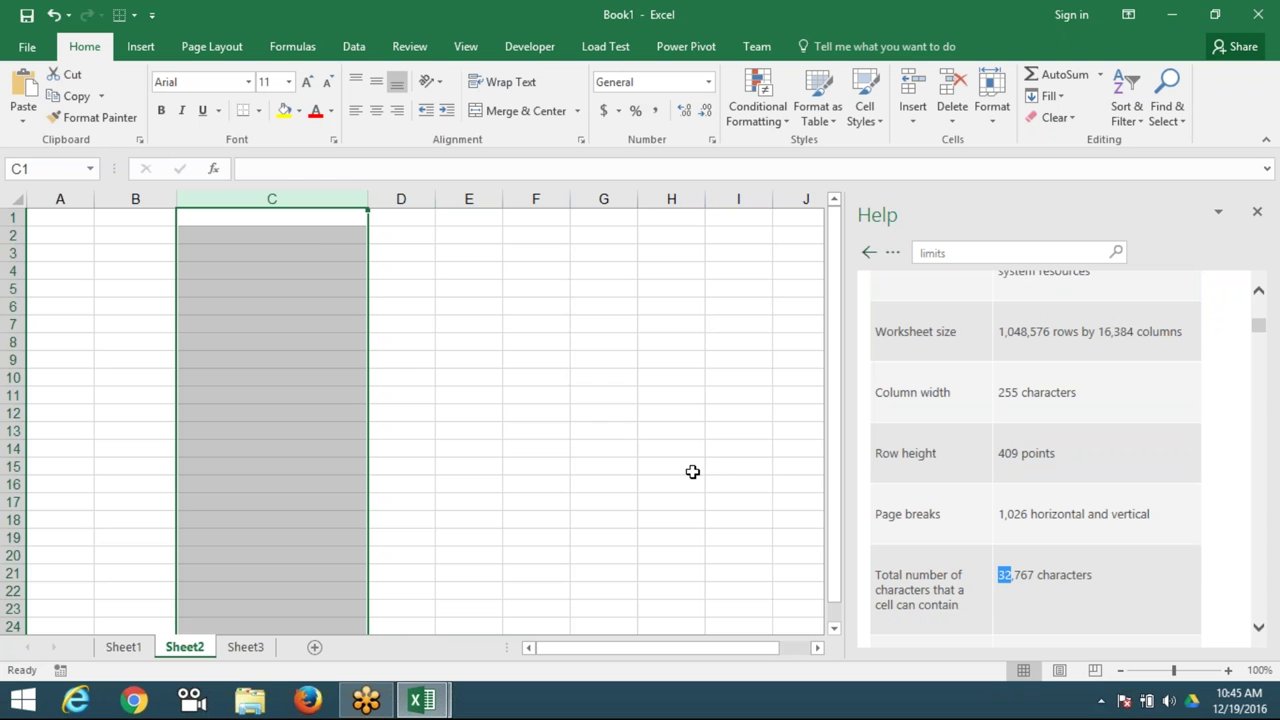
pyautogui.moveTo(368, 199)
pyautogui.mouseDown()
pyautogui.moveTo(794, 209)
pyautogui.moveTo(186, 229)
pyautogui.moveTo(229, 229)
pyautogui.mouseUp()
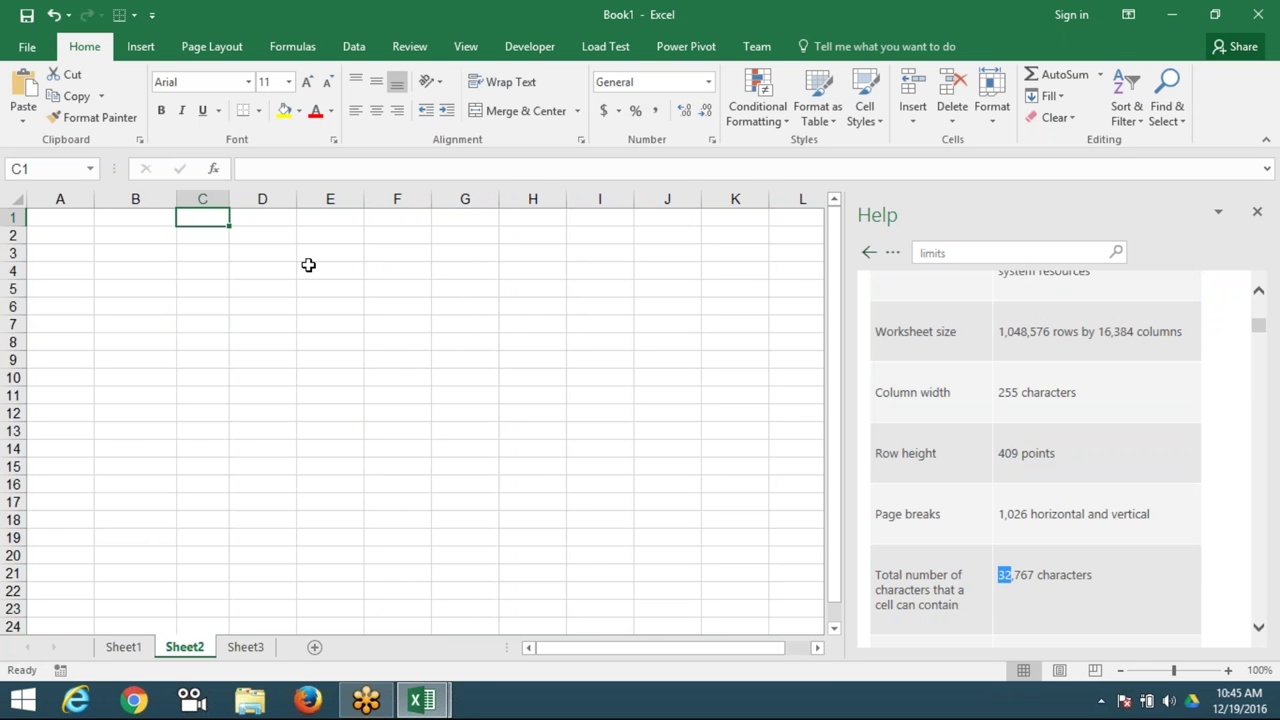
# - Enter 'adghjkk' in cell C1 and check column C's width
pyautogui.write('ad')
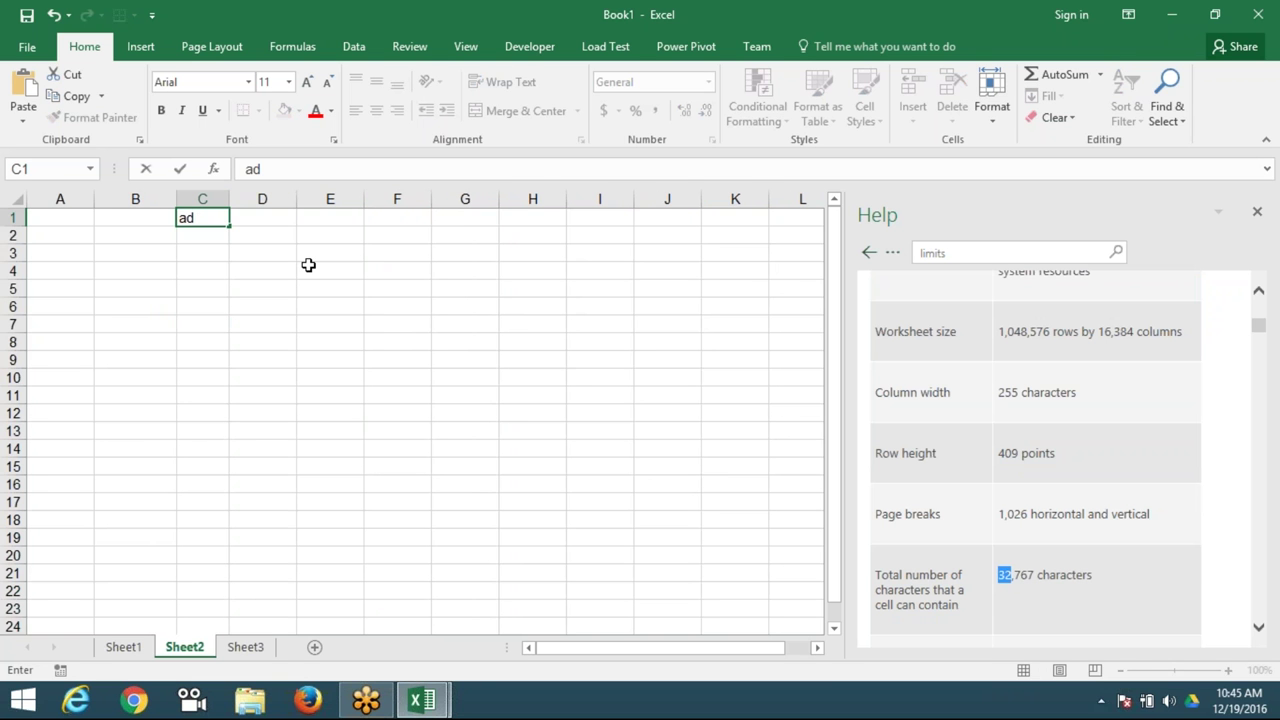
pyautogui.write('ghjk;')
pyautogui.press('BackSpace')
pyautogui.write('k')
pyautogui.click(202, 199)
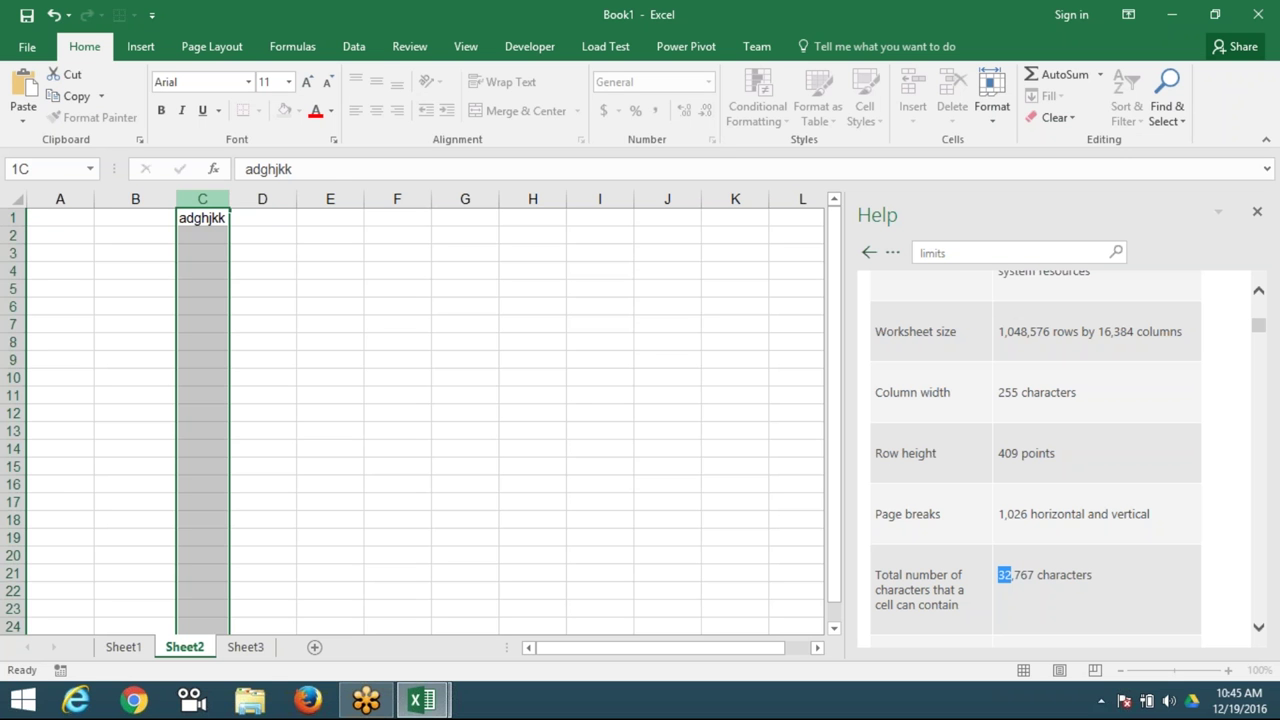
pyautogui.moveTo(229, 199); pyautogui.dragTo(229, 199)
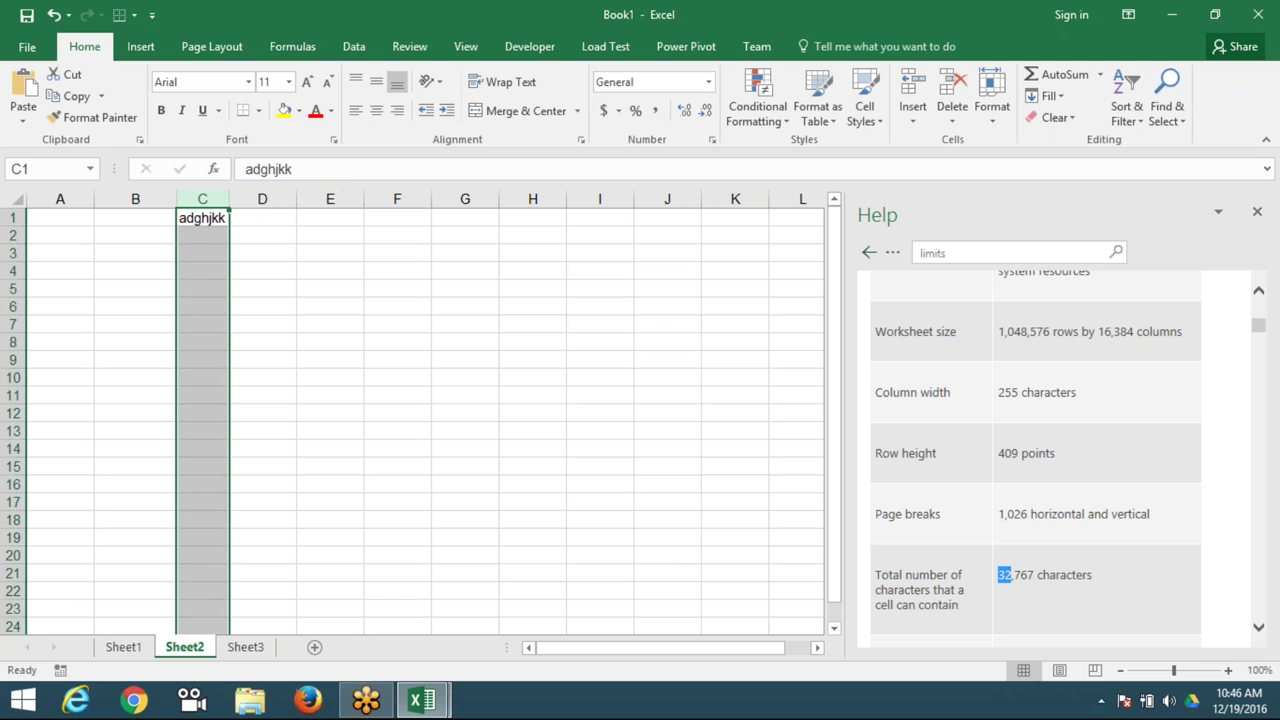
# - Clear cell C1 and cancel a test entry of 'AAAAAA'
pyautogui.click(208, 218)
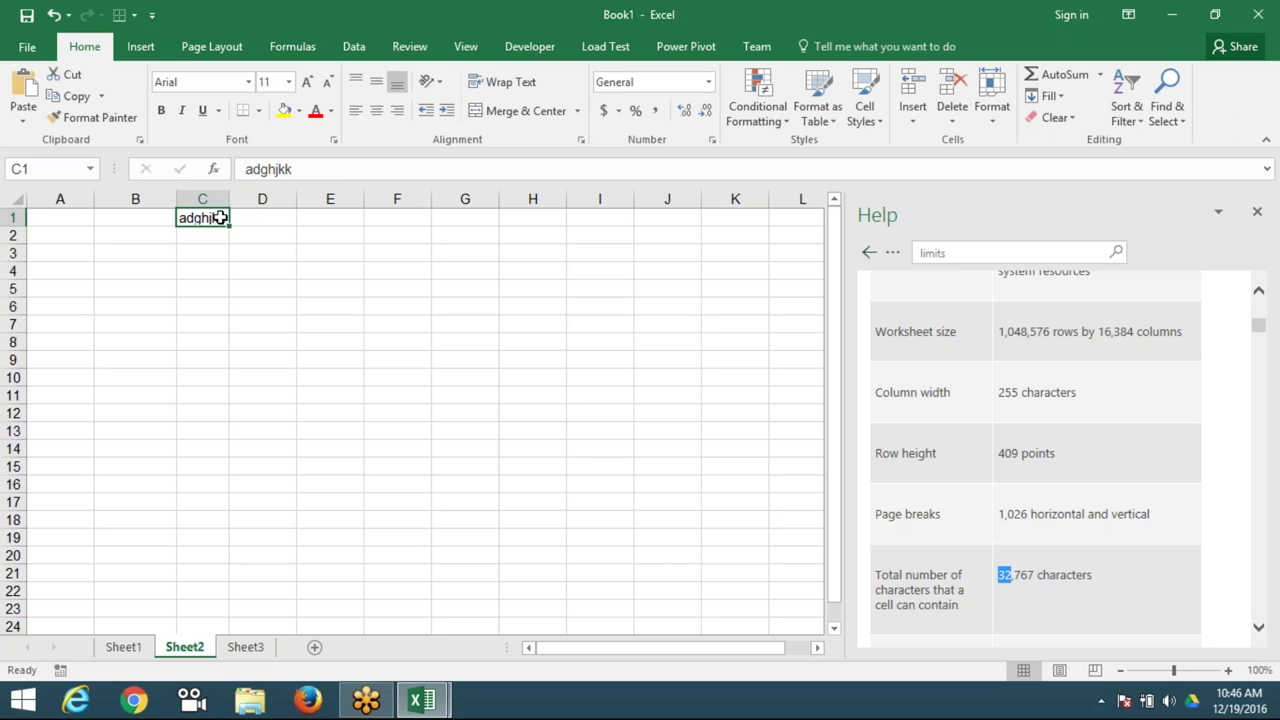
pyautogui.press('Delete')
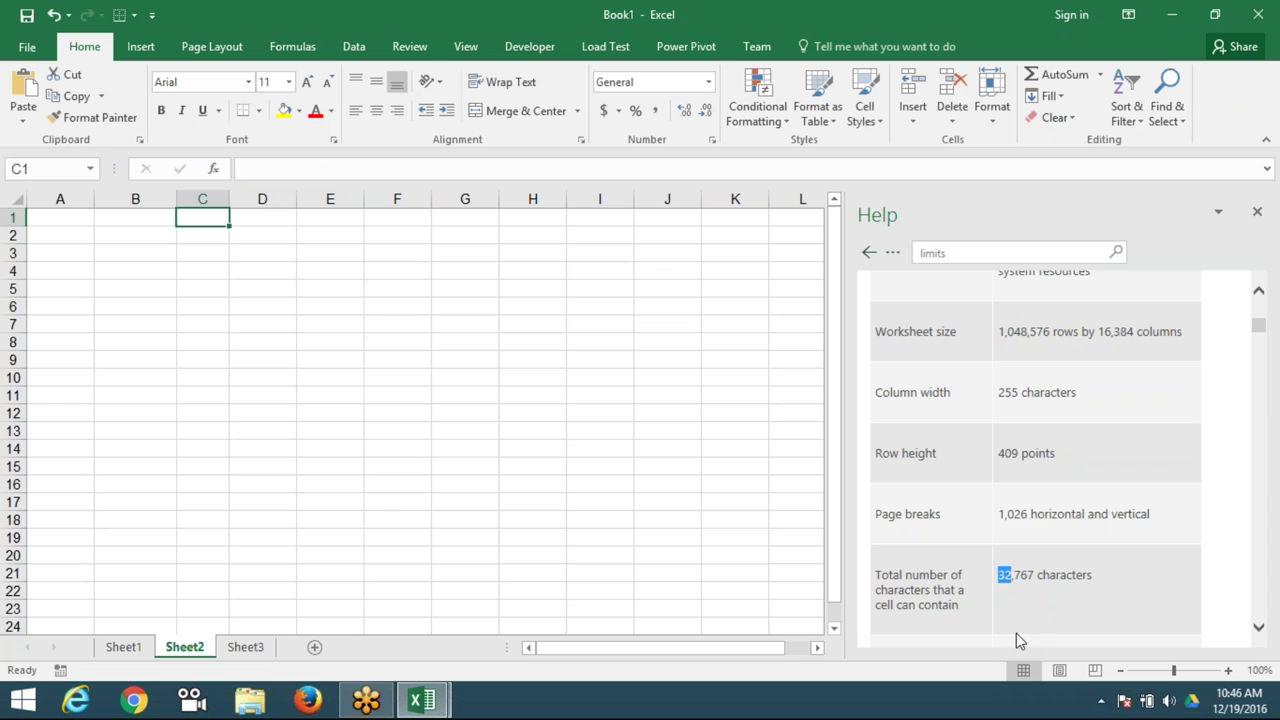
pyautogui.write('A')
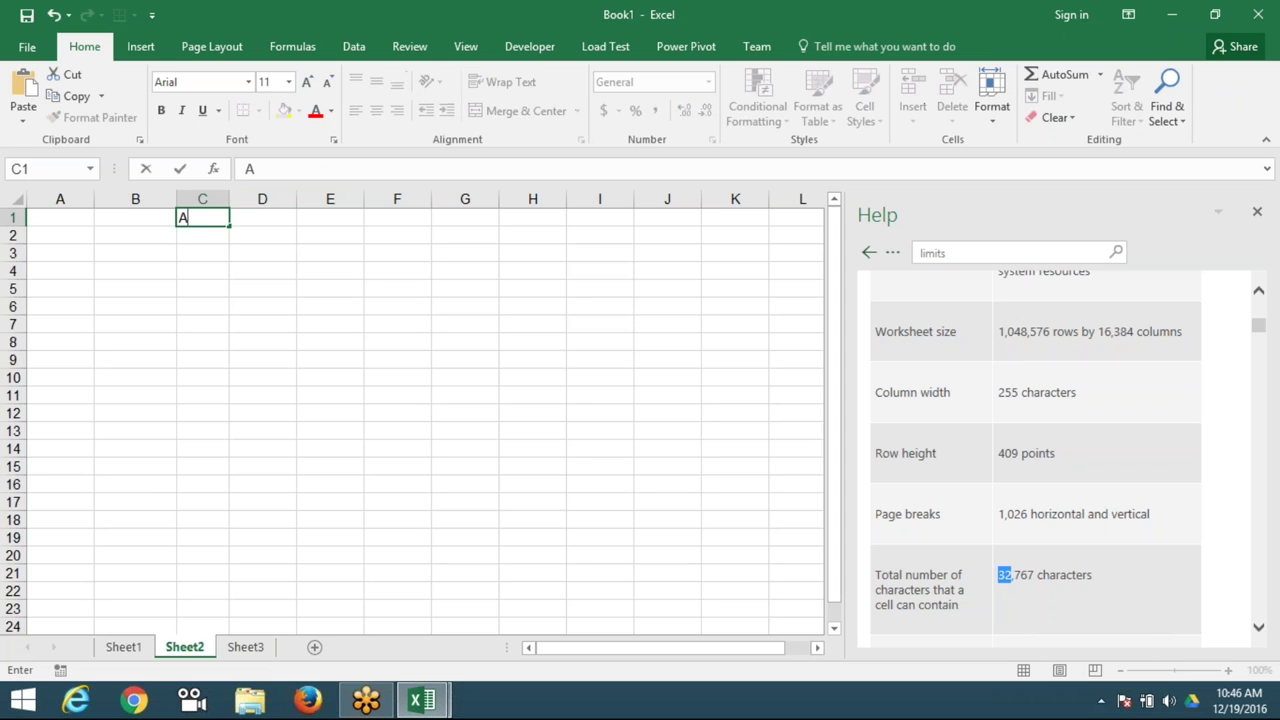
pyautogui.write('AAAA')
pyautogui.write('A')
pyautogui.press('Escape')
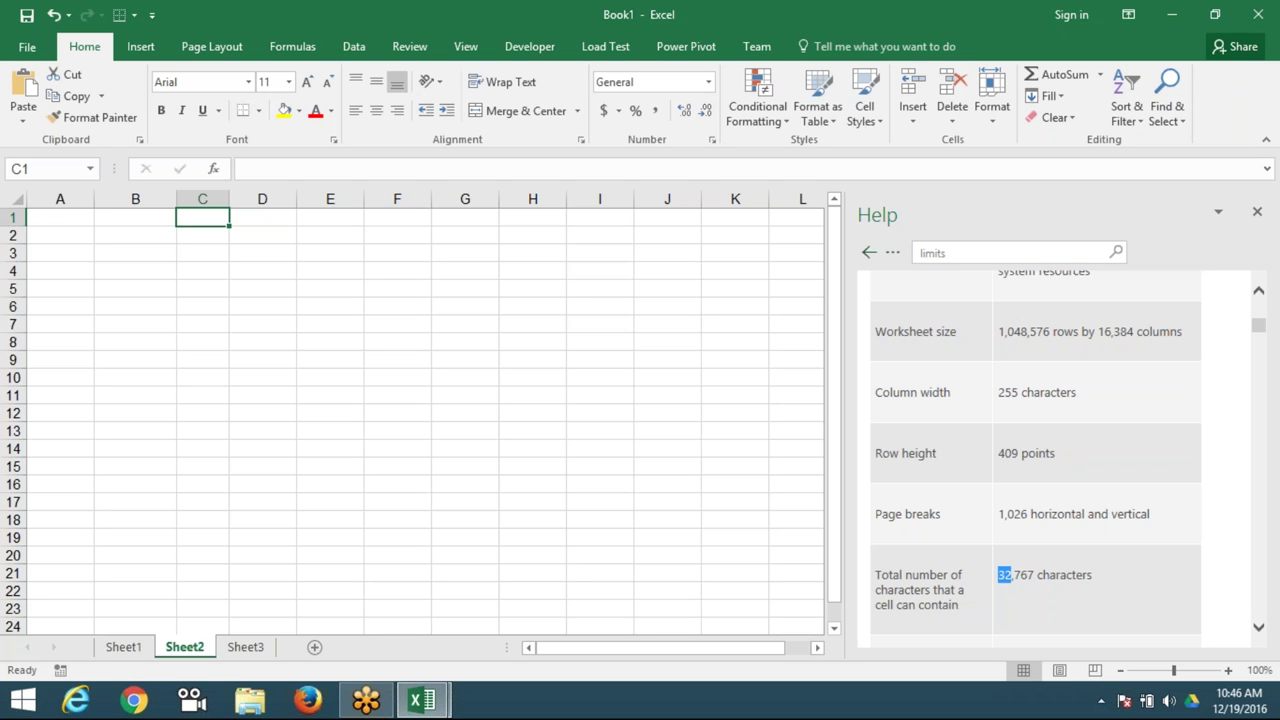
# - Widen column C and cancel an unfinished =IF formula in C2
pyautogui.moveTo(228, 198); pyautogui.dragTo(261, 198)
pyautogui.click(218, 232)
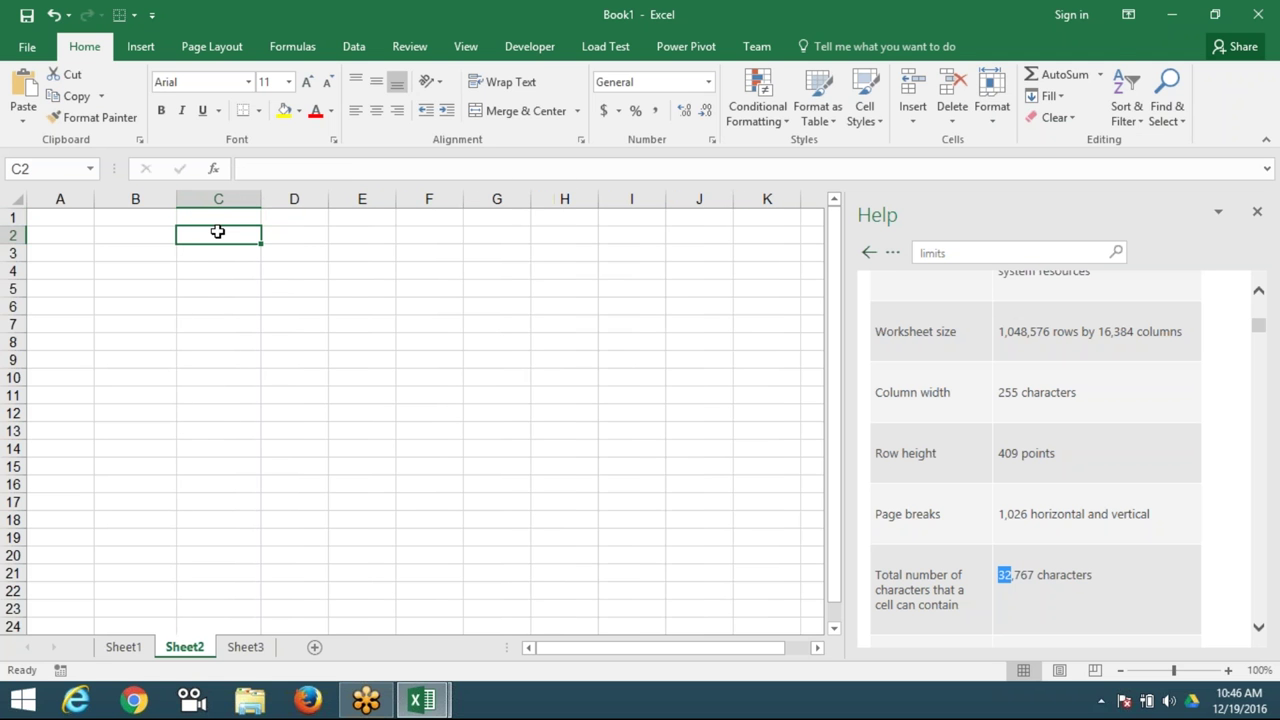
pyautogui.write('=IF')
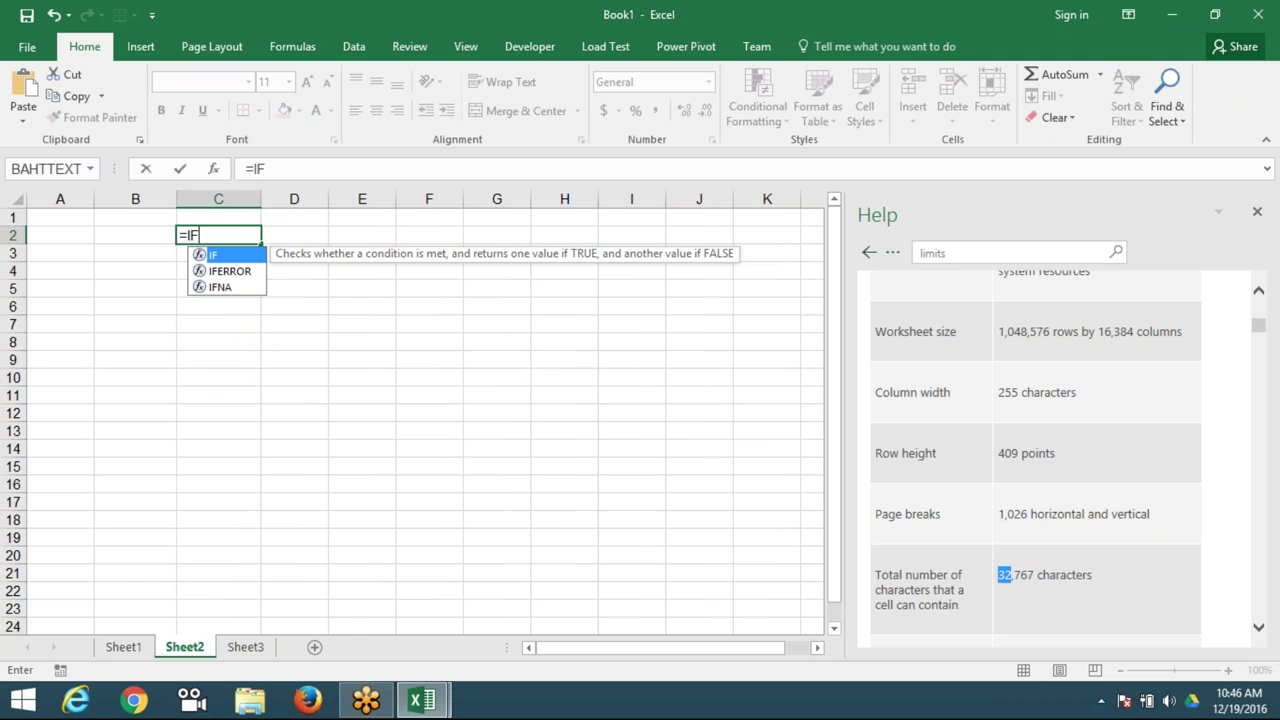
pyautogui.press('Escape')
pyautogui.click(124, 646)
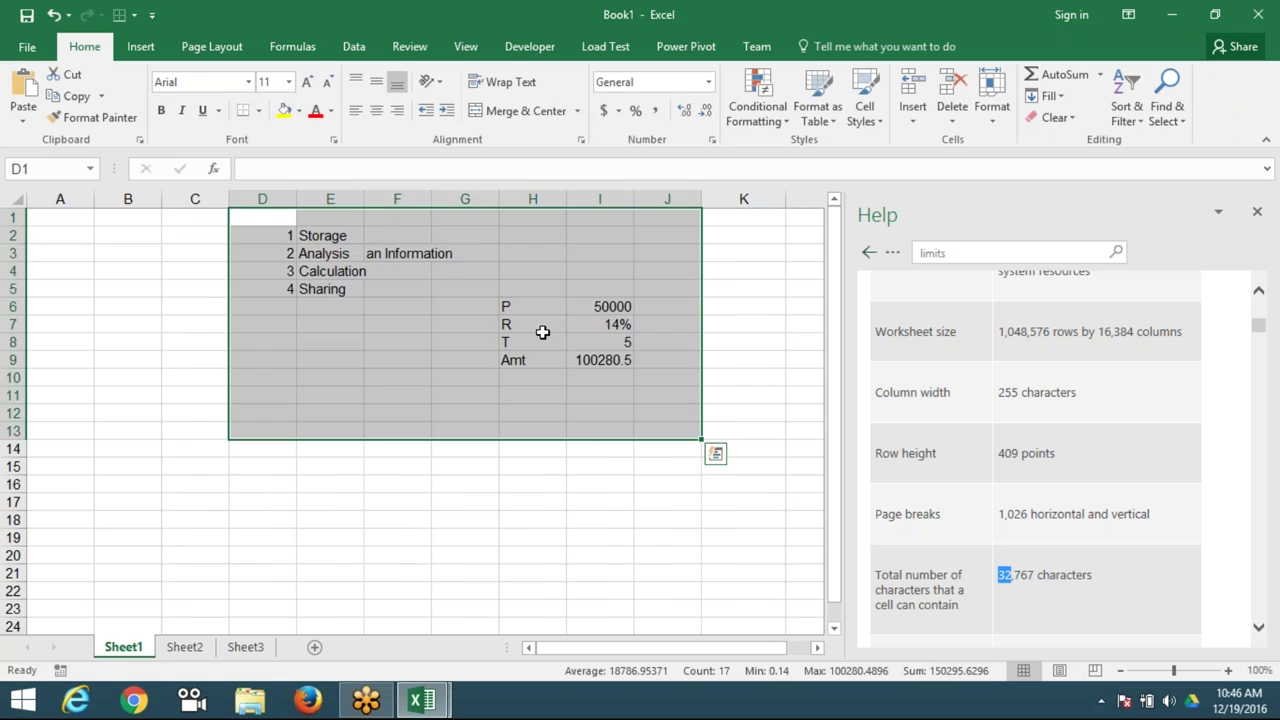
pyautogui.doubleClick(589, 357)
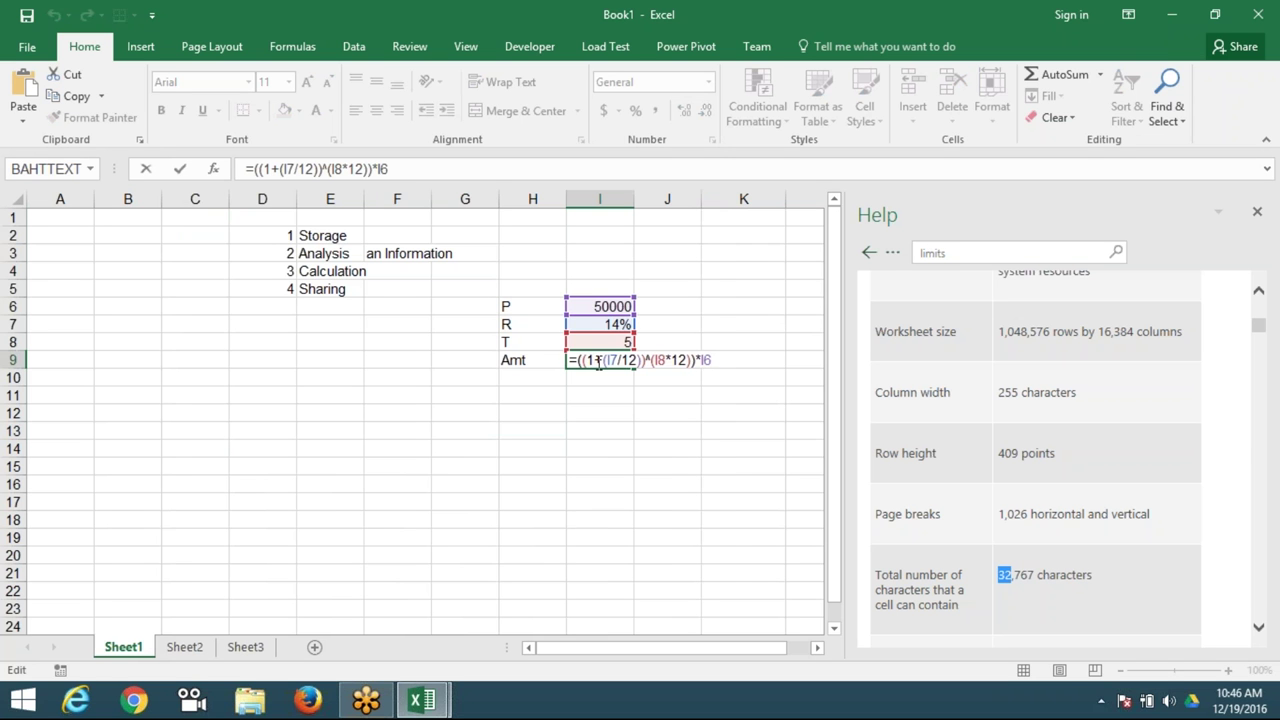
pyautogui.moveTo(577, 361); pyautogui.dragTo(712, 361)
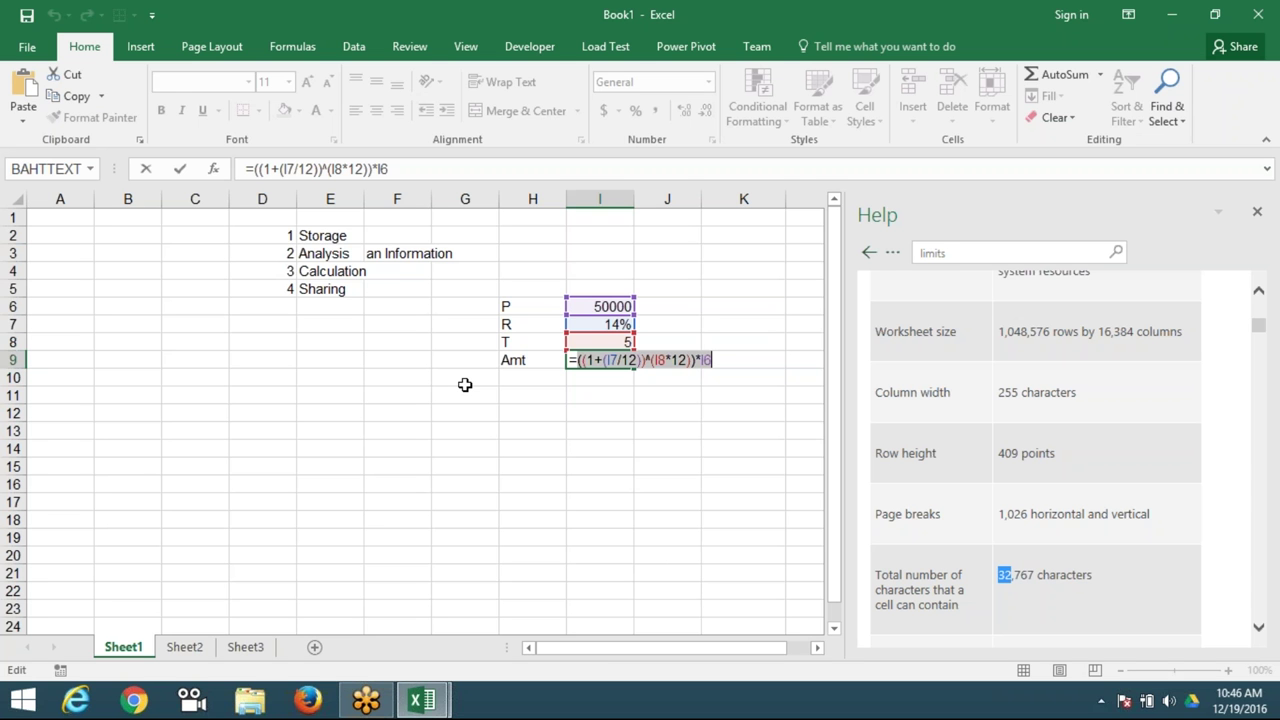
pyautogui.hotkey('ctrl', 'Return')
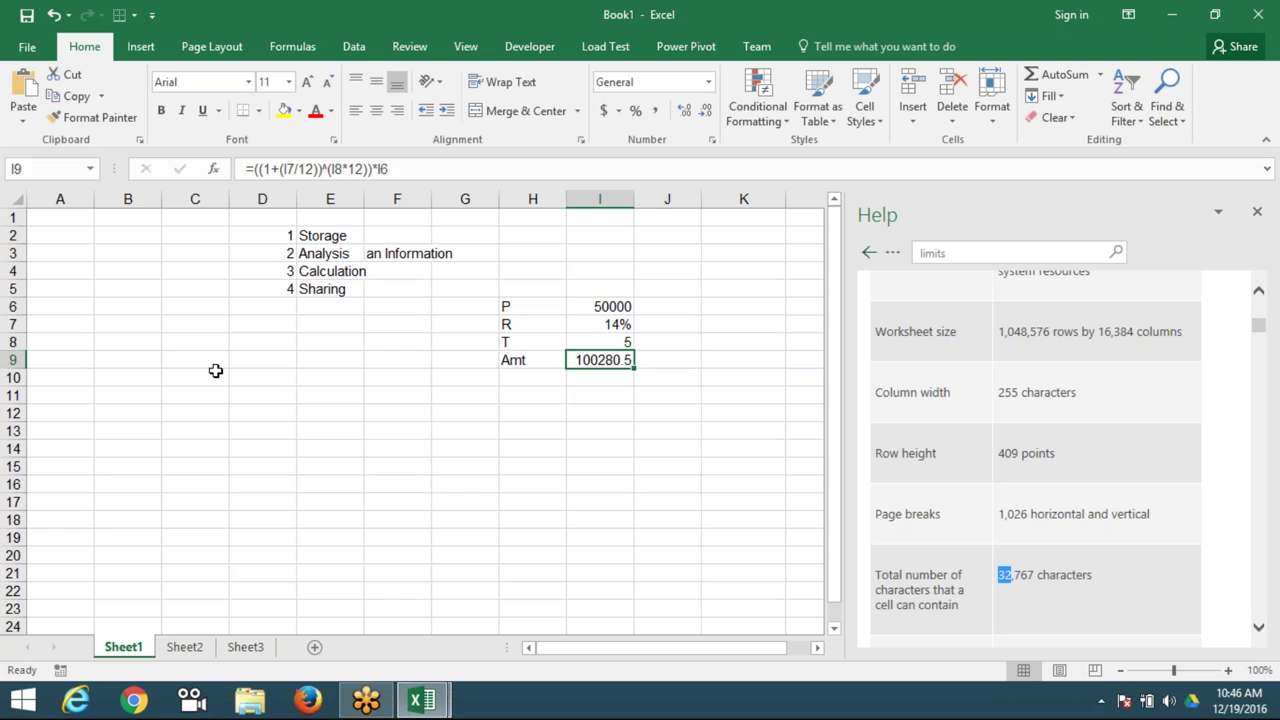
# - Merge and center C10:G18 and confirm the merged cell's address is C10
pyautogui.moveTo(214, 369); pyautogui.dragTo(476, 520)
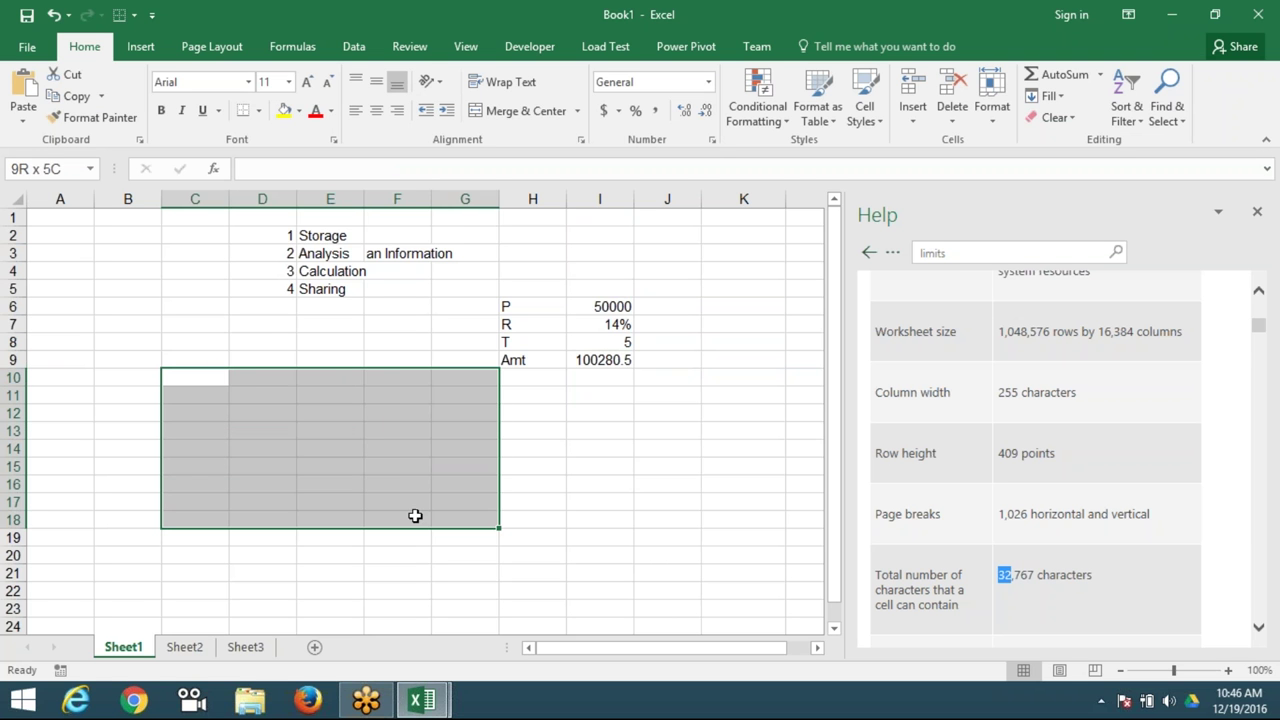
pyautogui.moveTo(476, 520); pyautogui.dragTo(472, 518)
pyautogui.click(515, 110)
pyautogui.click(605, 508)
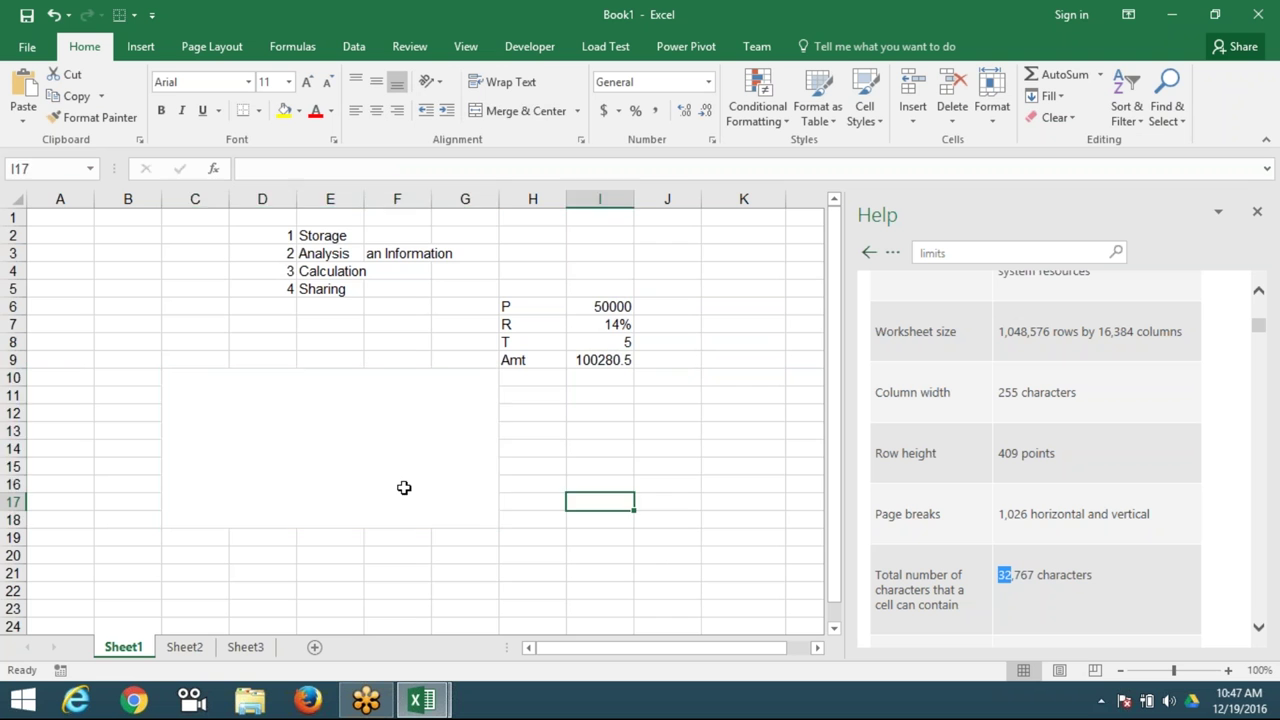
pyautogui.click(403, 489)
pyautogui.click(30, 168)
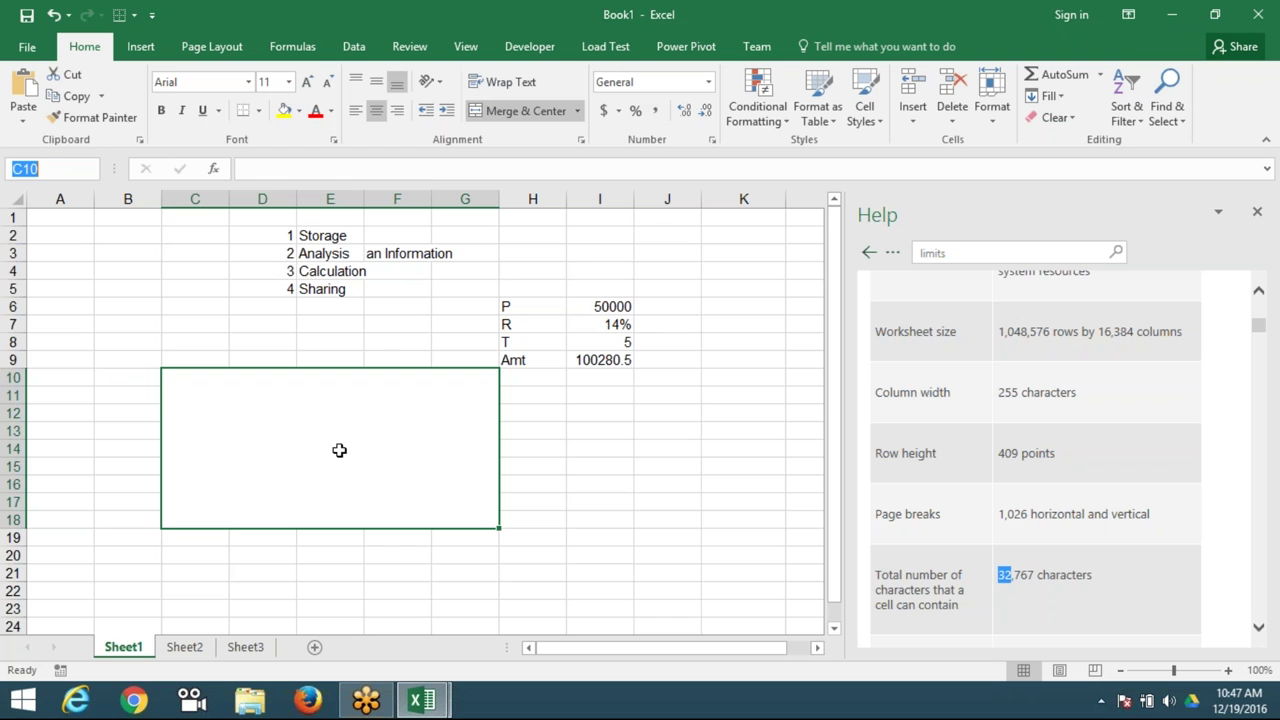
# - Enter =C10 in J20, referencing the merged cell
pyautogui.click(643, 558)
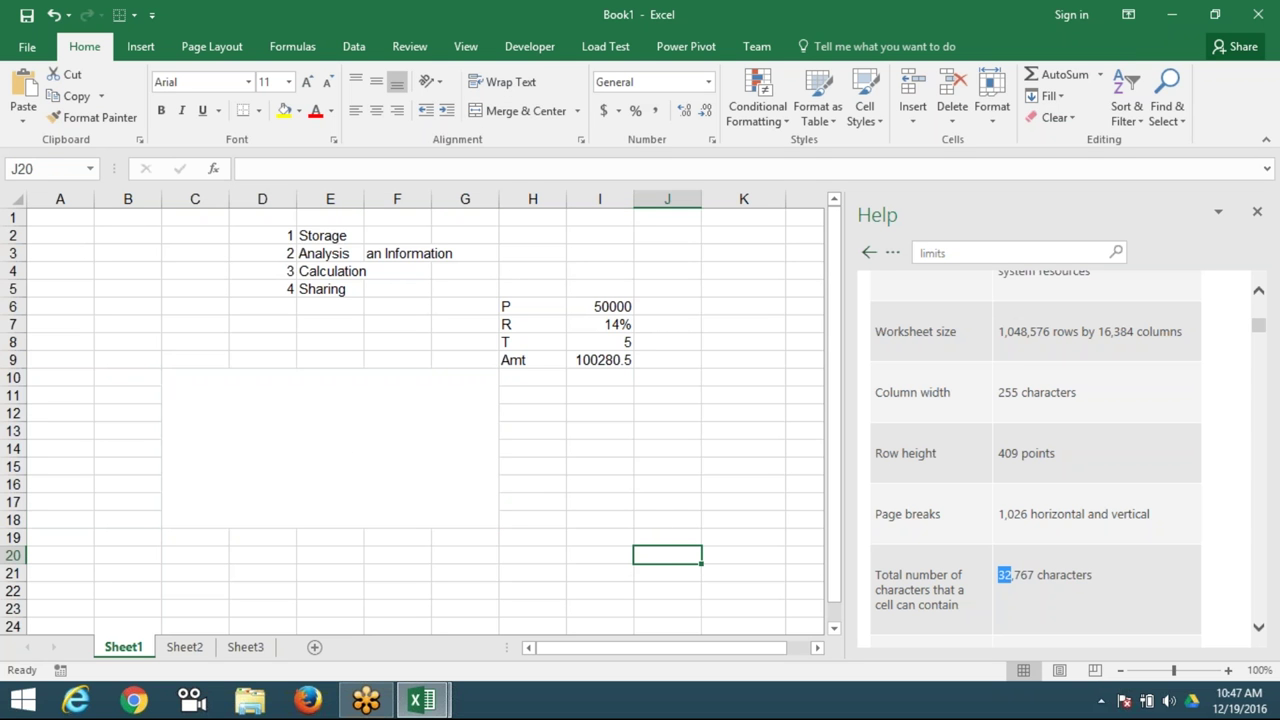
pyautogui.write('=')
pyautogui.click(429, 494)
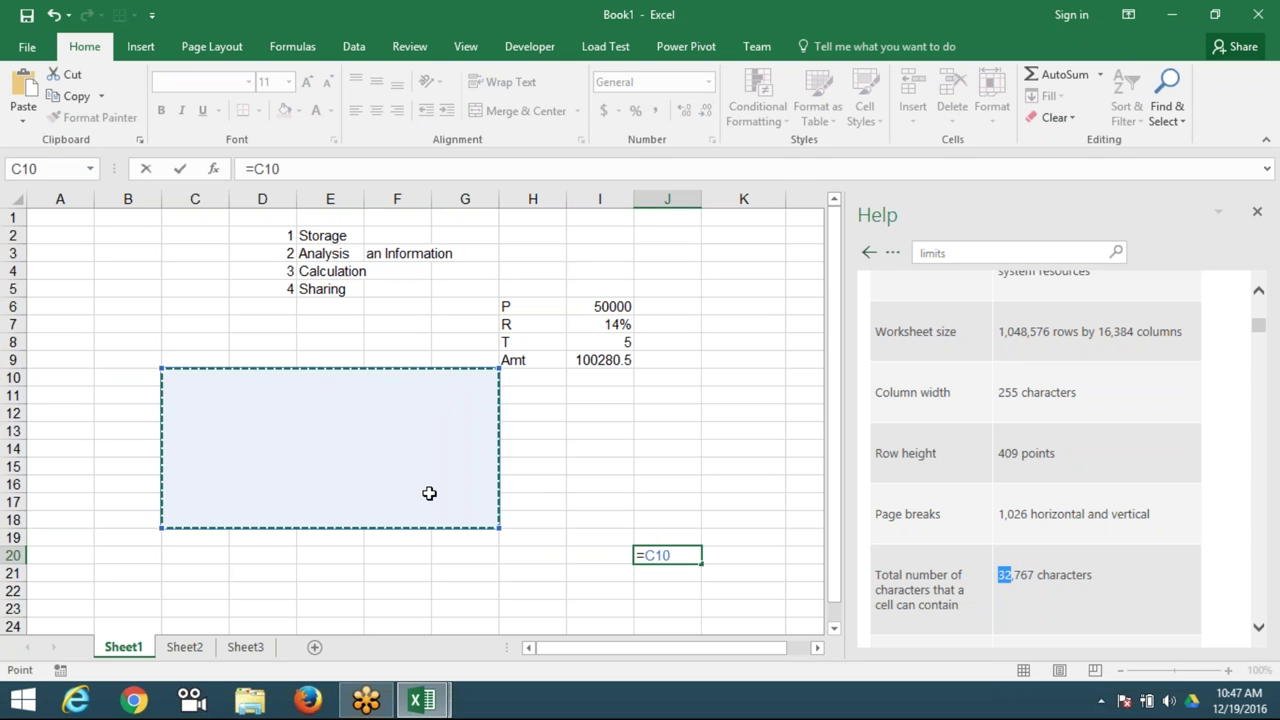
pyautogui.press('Return')
pyautogui.press('Up')
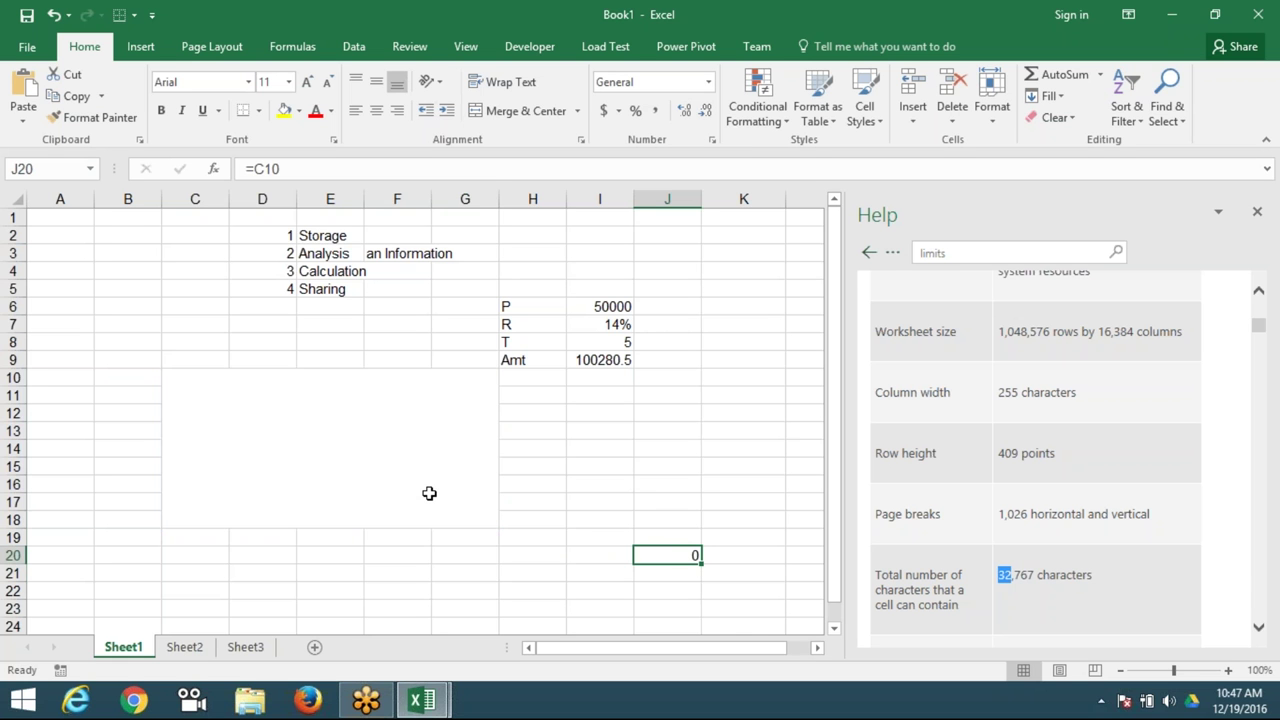
# - Unmerge C10:G18 and return to Sheet2
pyautogui.click(429, 494)
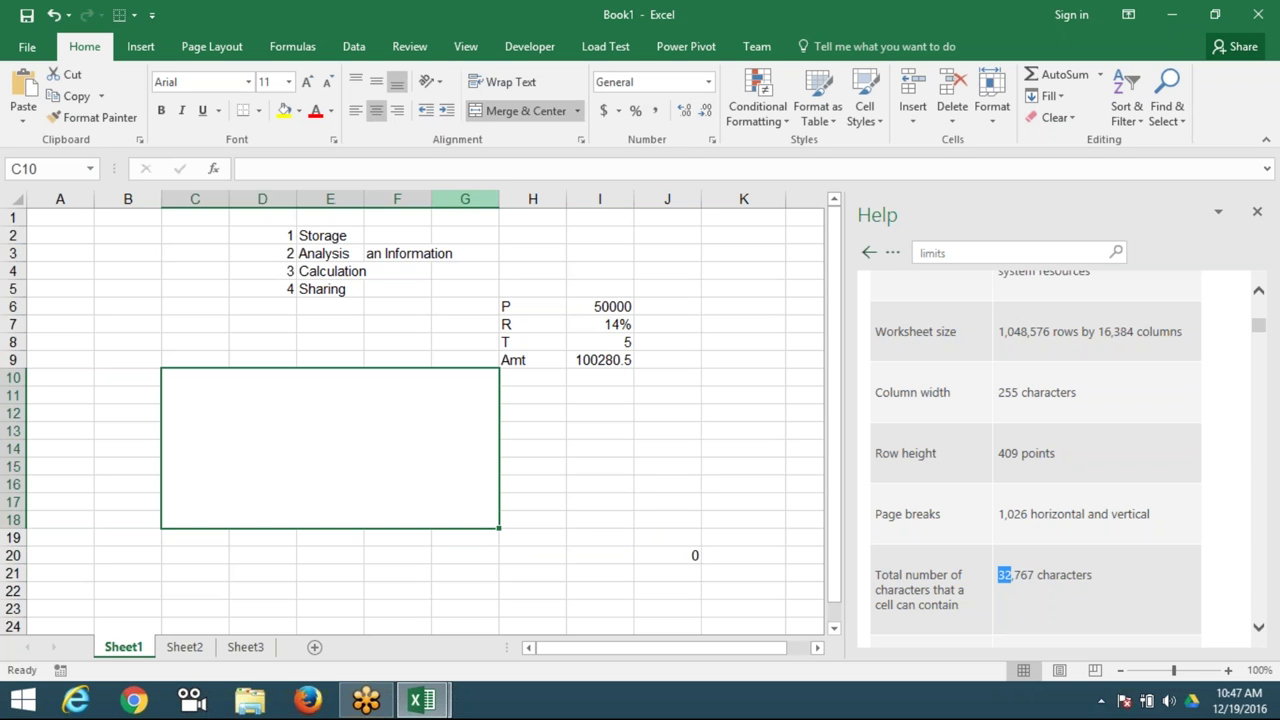
pyautogui.click(480, 112)
pyautogui.click(509, 591)
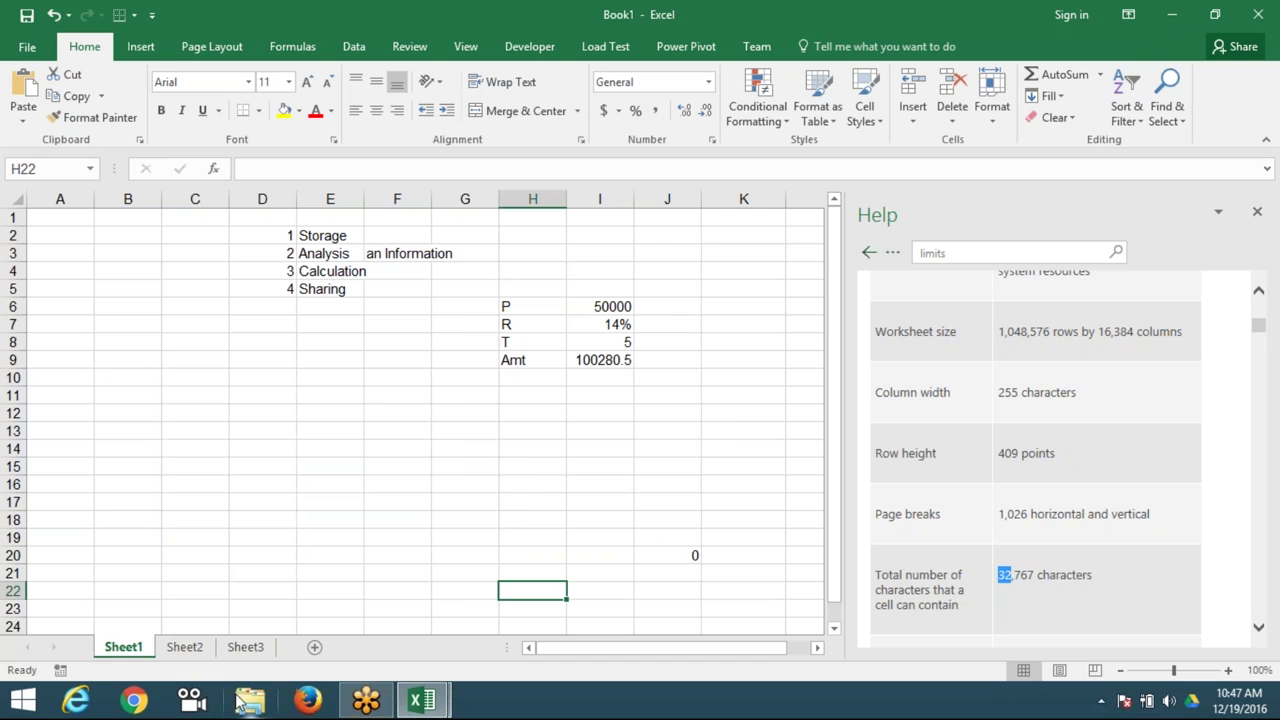
pyautogui.click(184, 647)
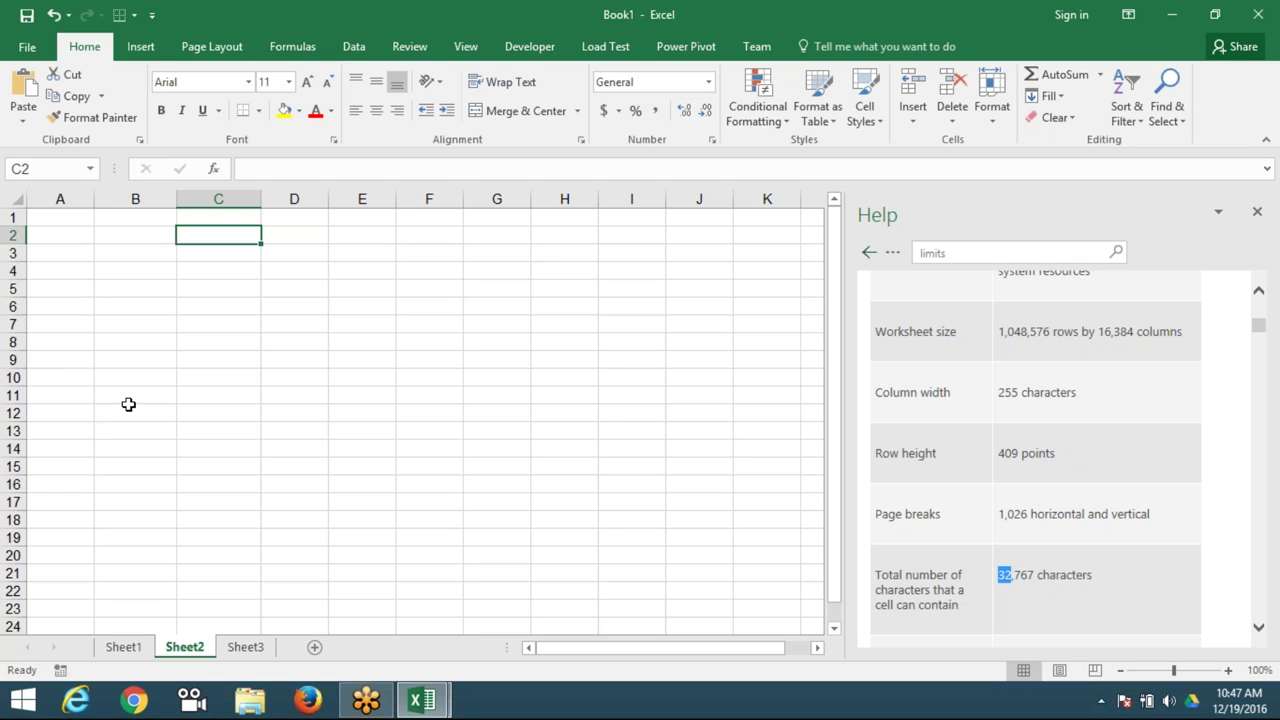
# - On Sheet3, enter =Sheet2!A1 in B4 by picking A1 on Sheet2, then reopen B4 to check
pyautogui.click(136, 265)
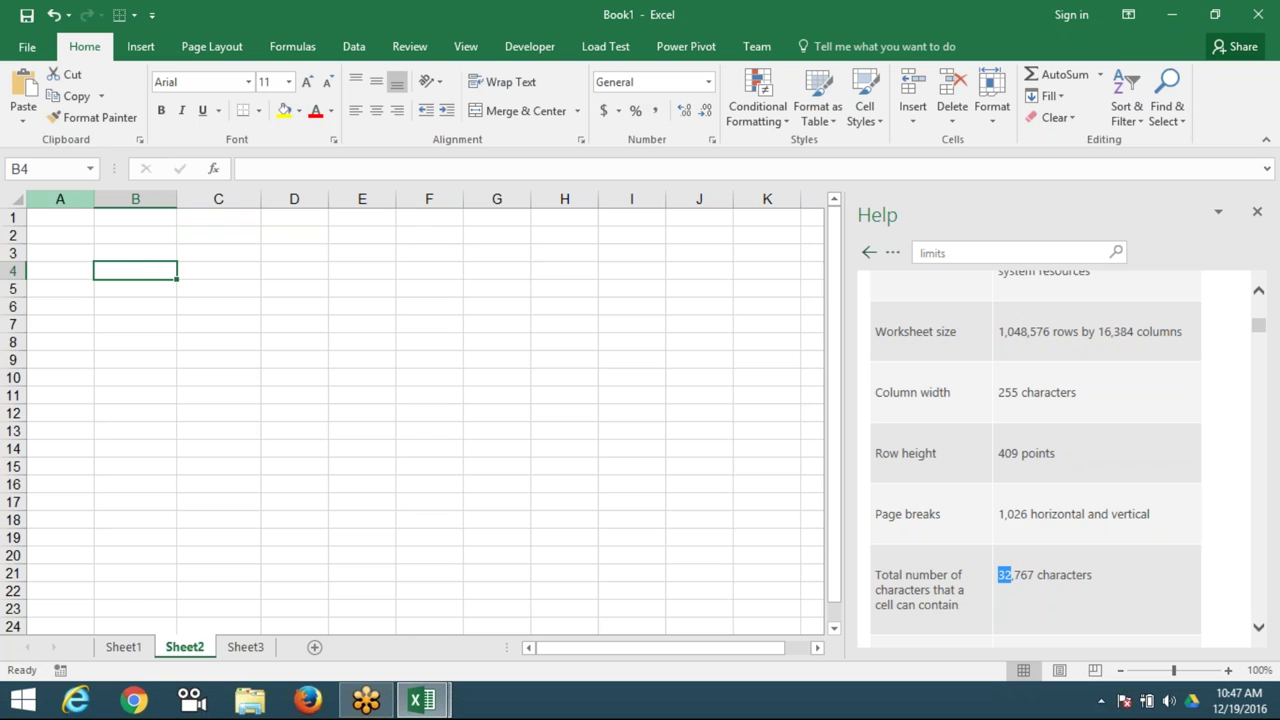
pyautogui.click(116, 240)
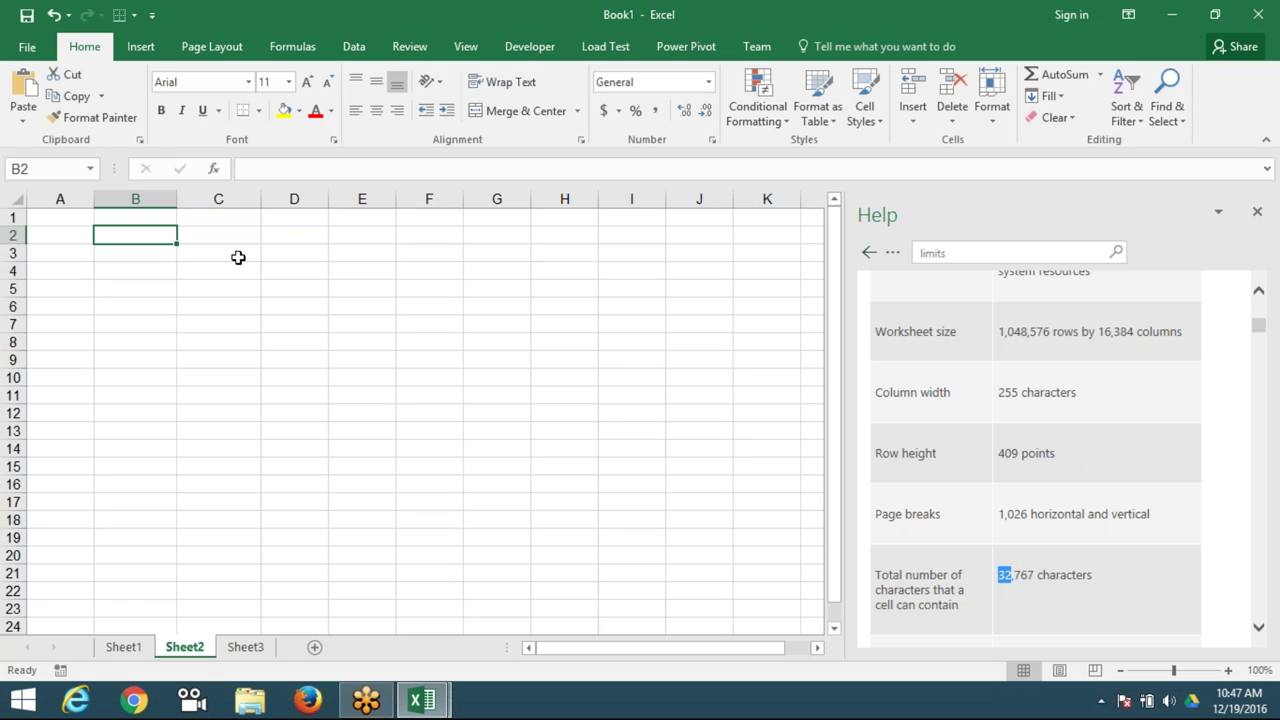
pyautogui.click(77, 221)
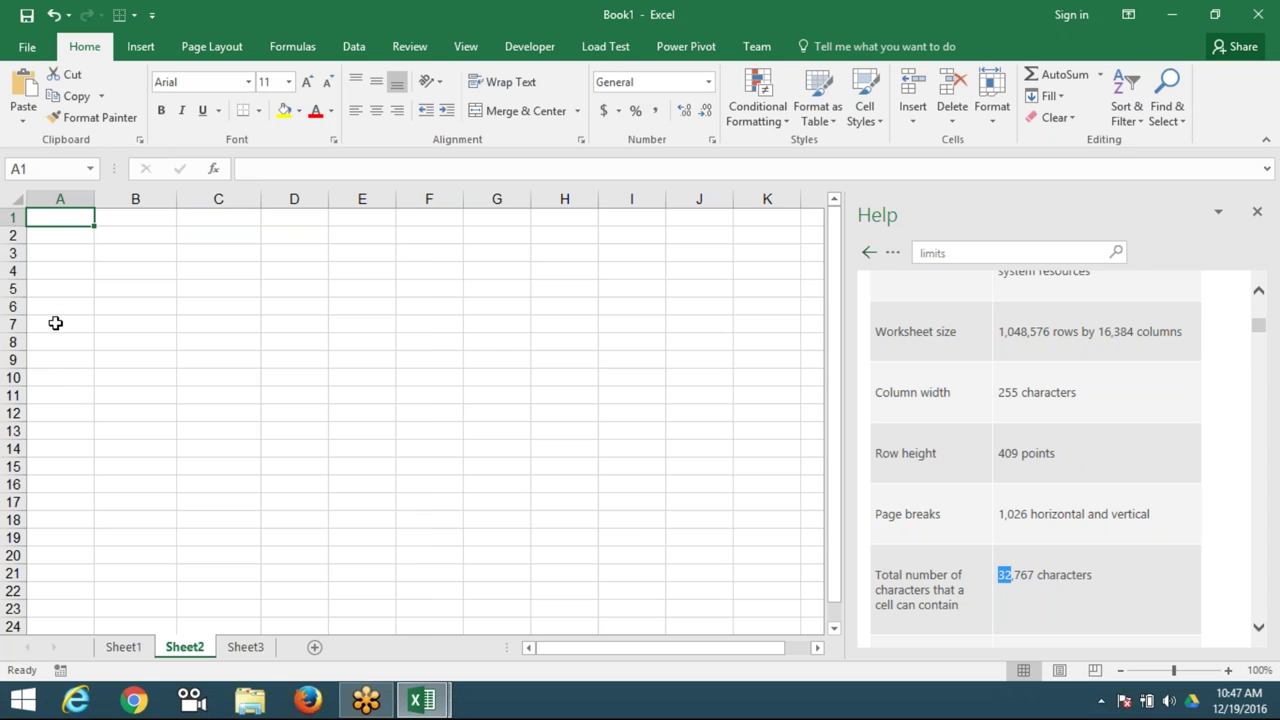
pyautogui.click(265, 650)
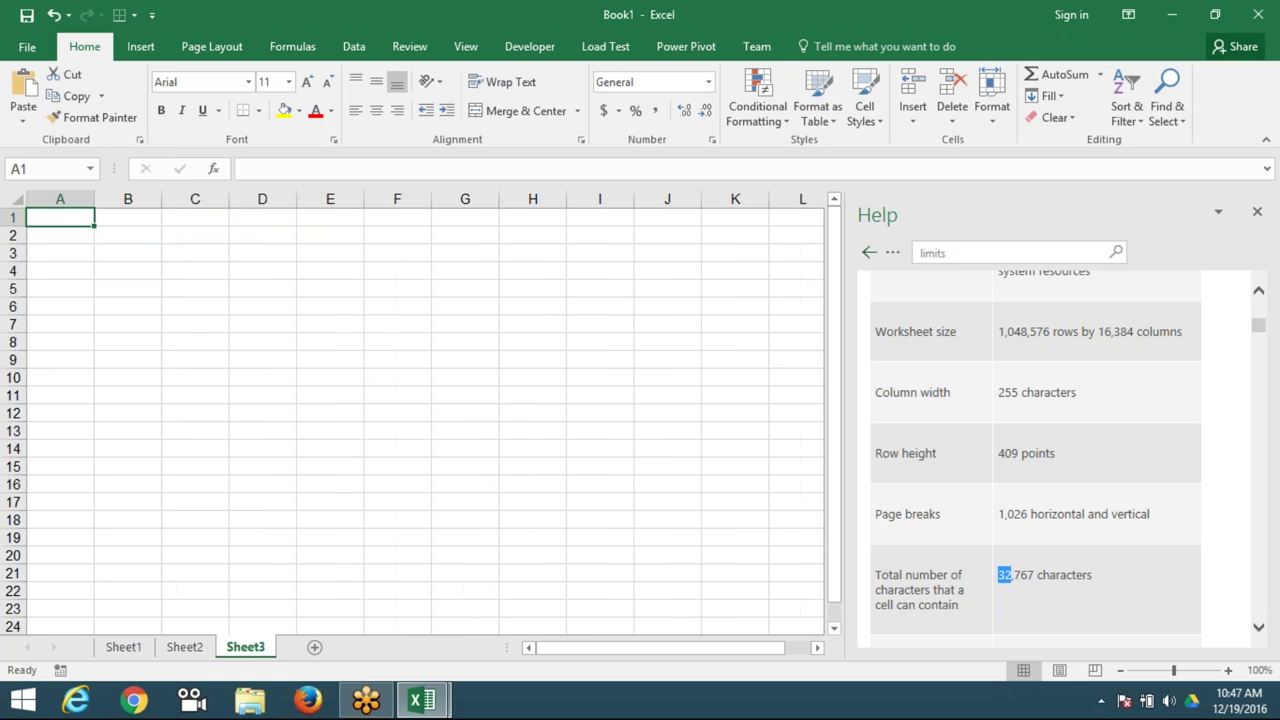
pyautogui.click(140, 254)
pyautogui.click(163, 271)
pyautogui.write('=')
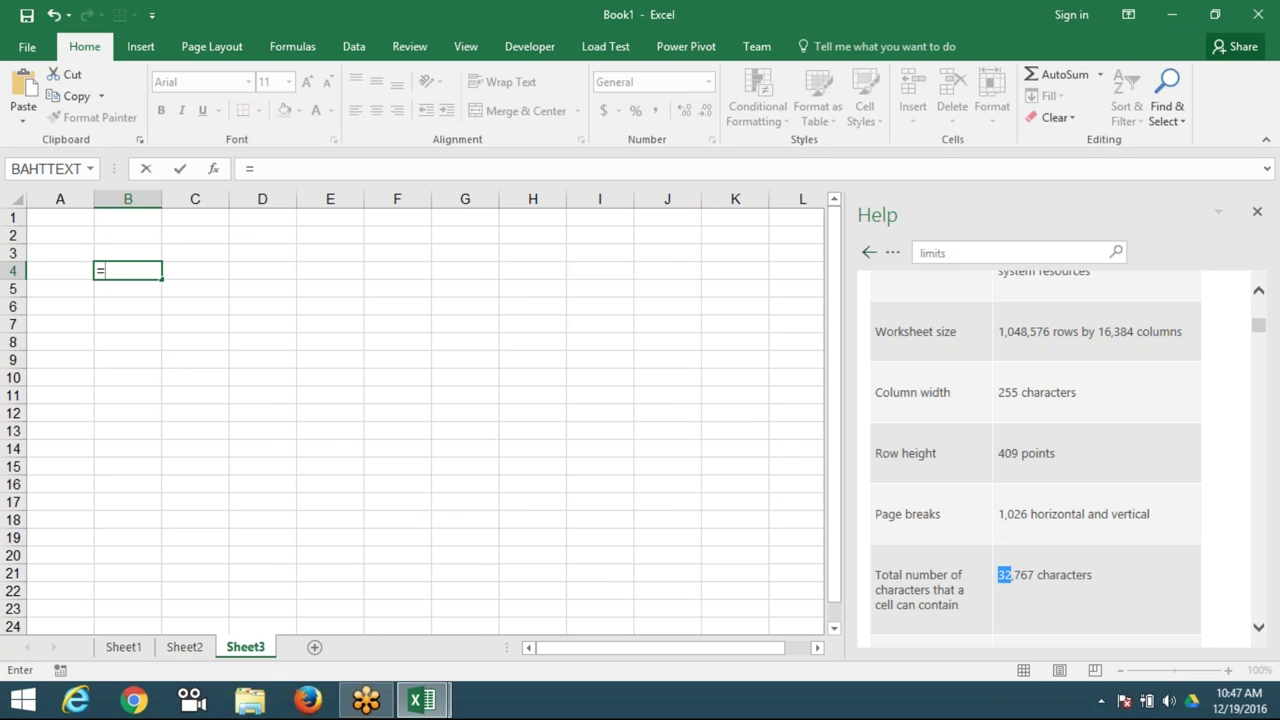
pyautogui.click(184, 647)
pyautogui.click(59, 224)
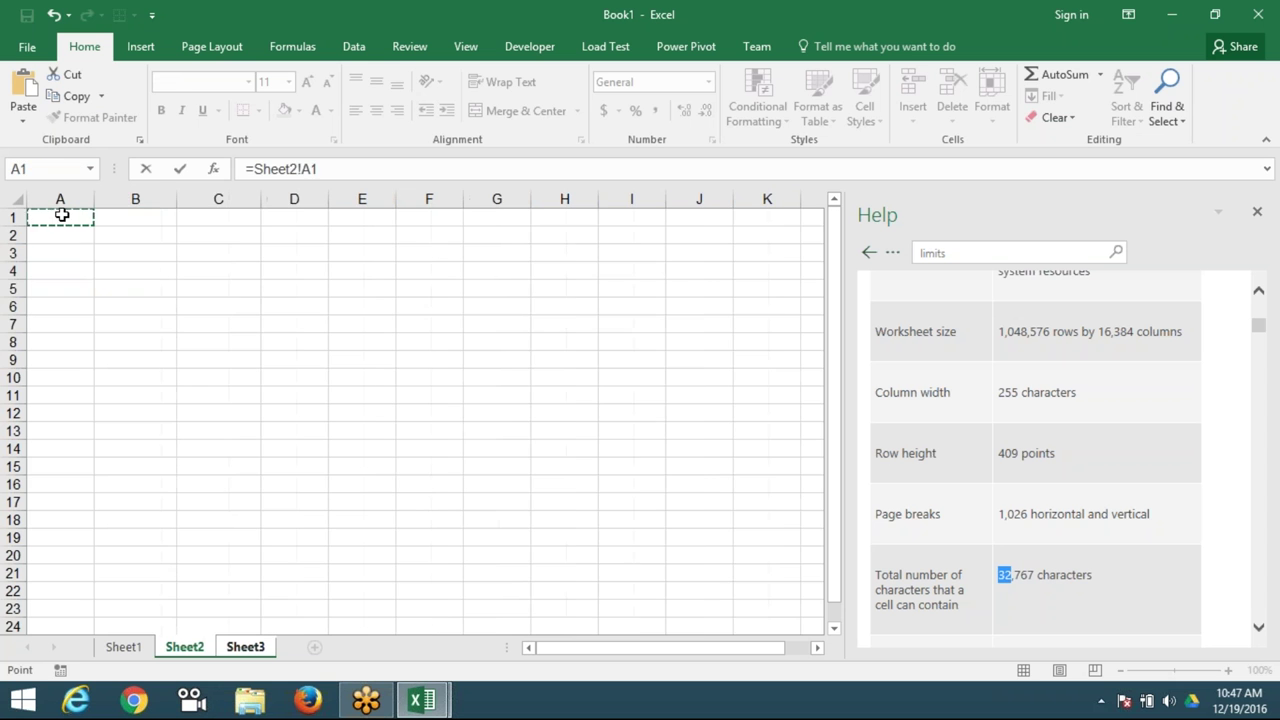
pyautogui.press('Return')
pyautogui.doubleClick(130, 271)
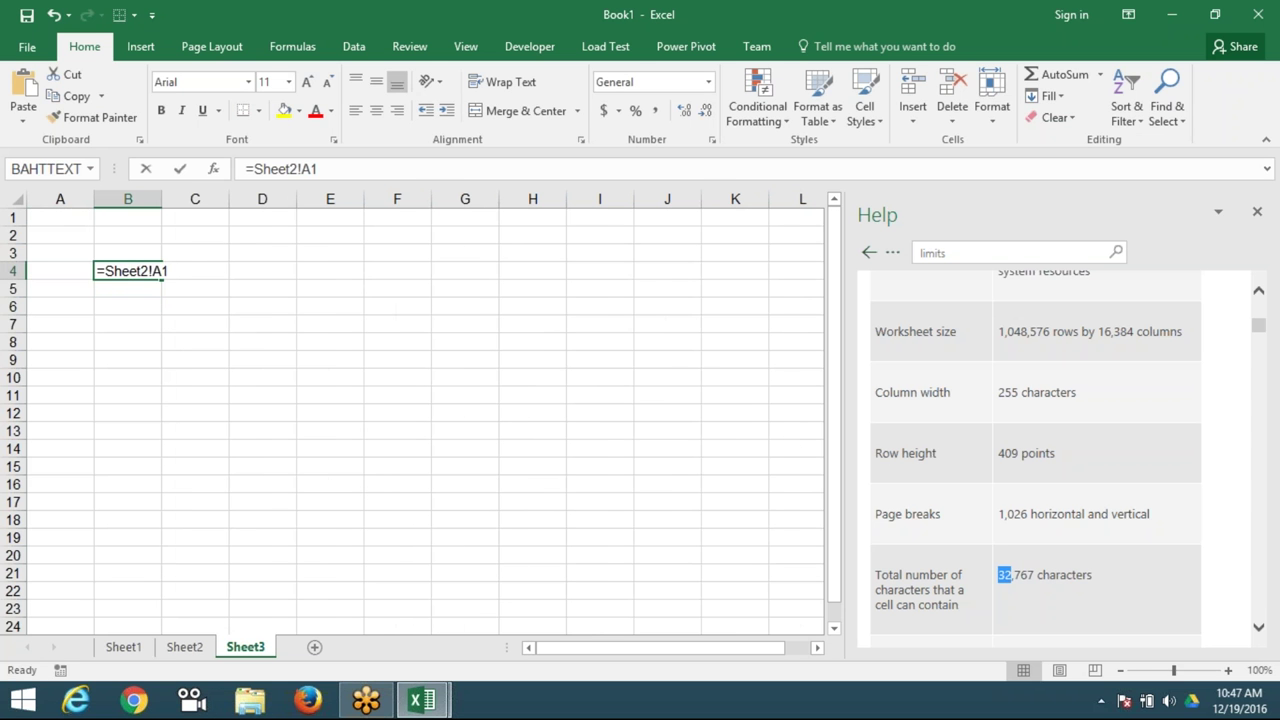
# - In Sheet3's C6, build a formula referencing cell E12 of the Data1 workbook
pyautogui.click(208, 300)
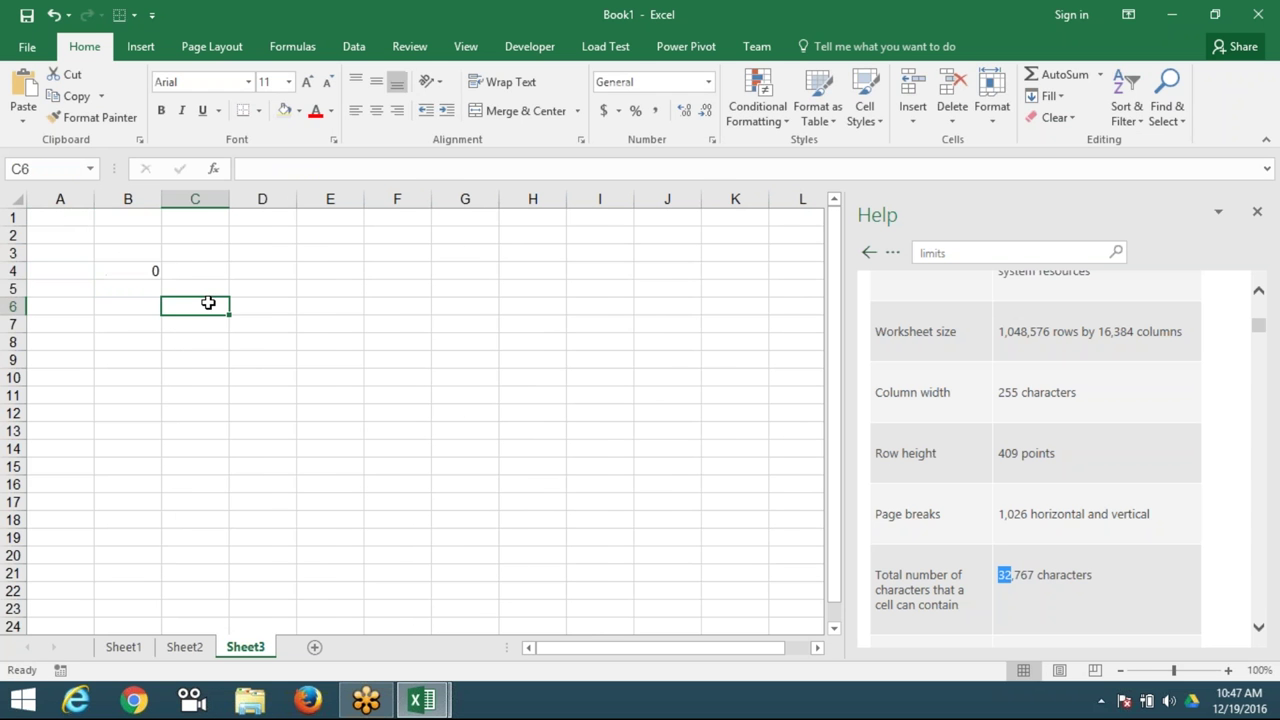
pyautogui.write('=')
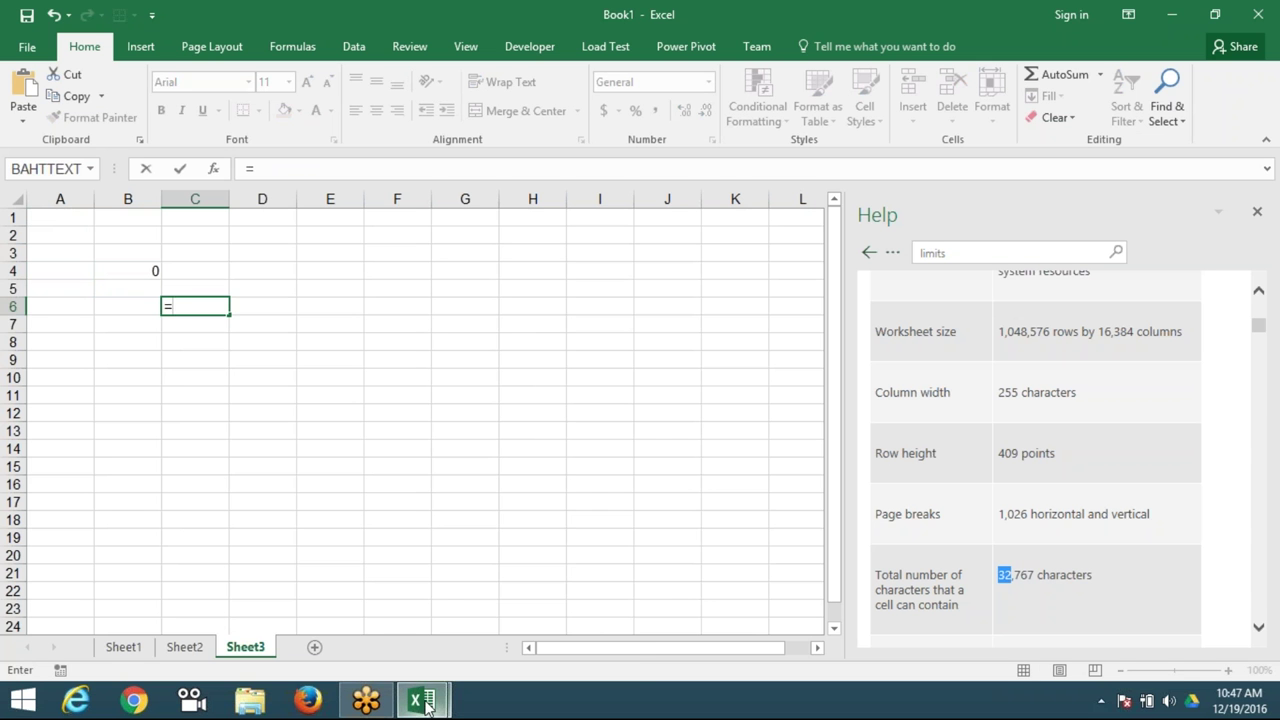
pyautogui.click(397, 608)
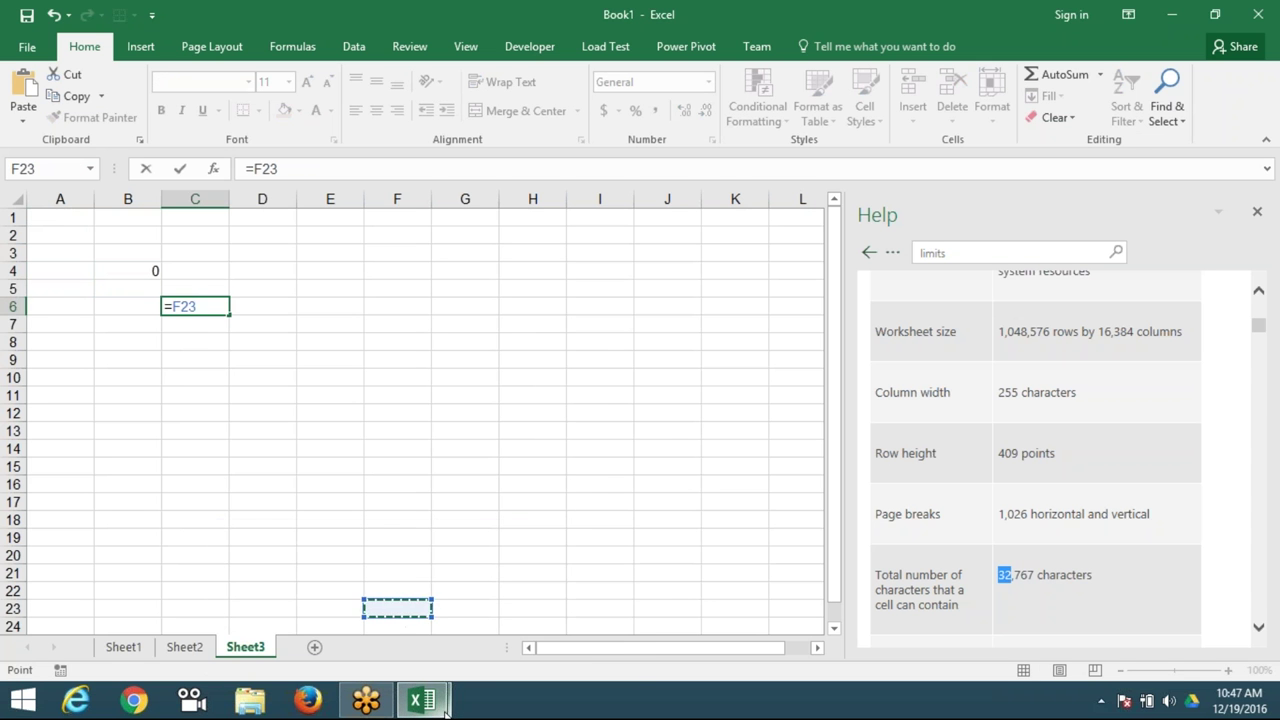
pyautogui.click(494, 645)
pyautogui.click(481, 413)
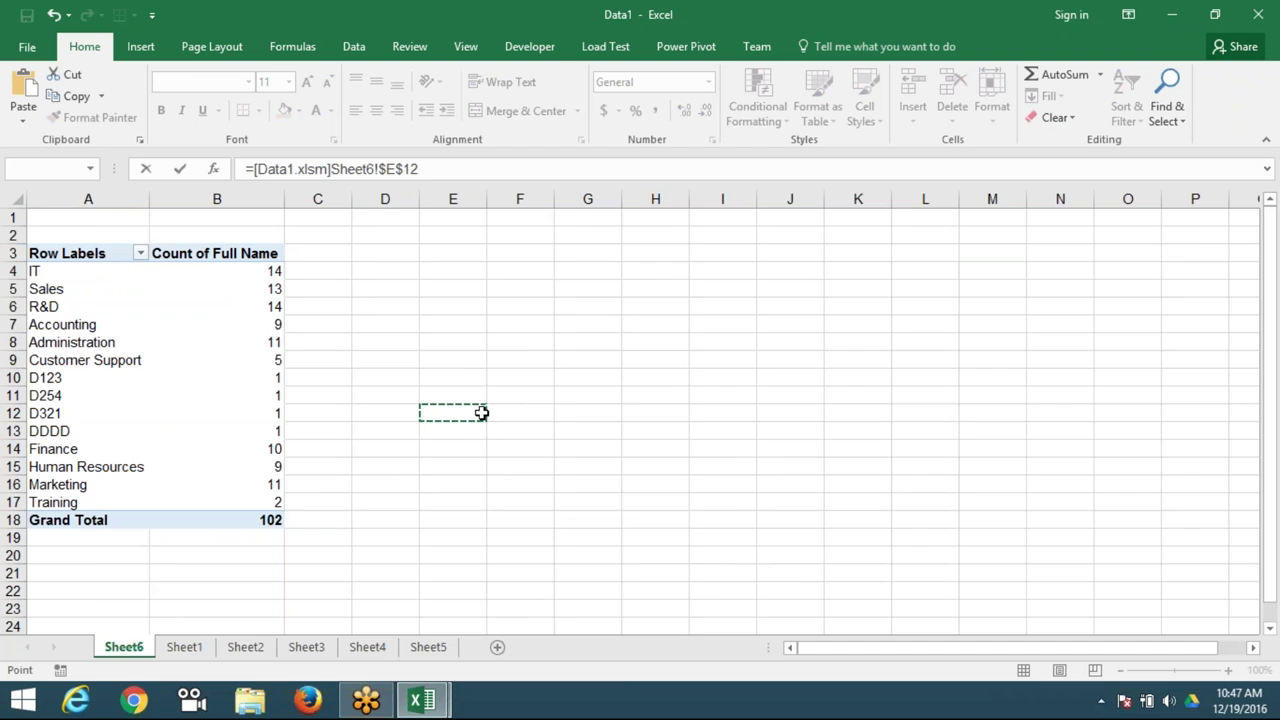
pyautogui.press('Return')
pyautogui.click(214, 308)
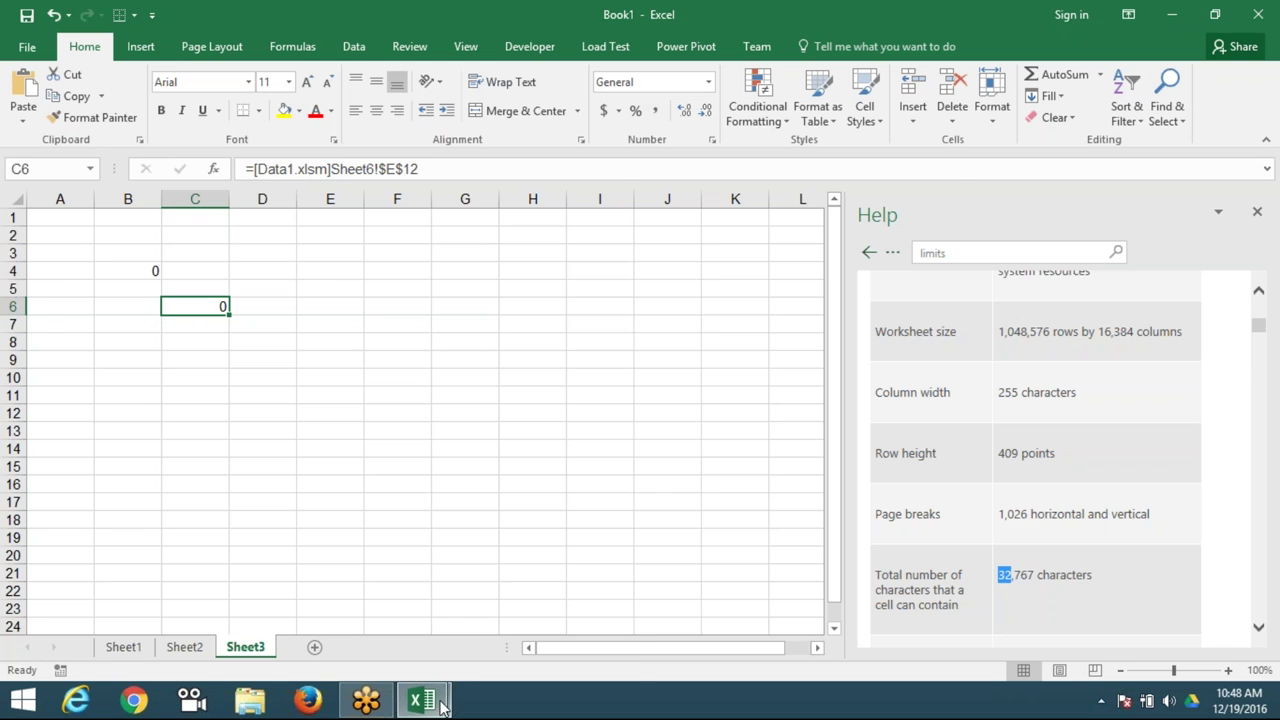
# - Close the Data1 workbook, saving its changes
pyautogui.moveTo(422, 700)
pyautogui.click(495, 628)
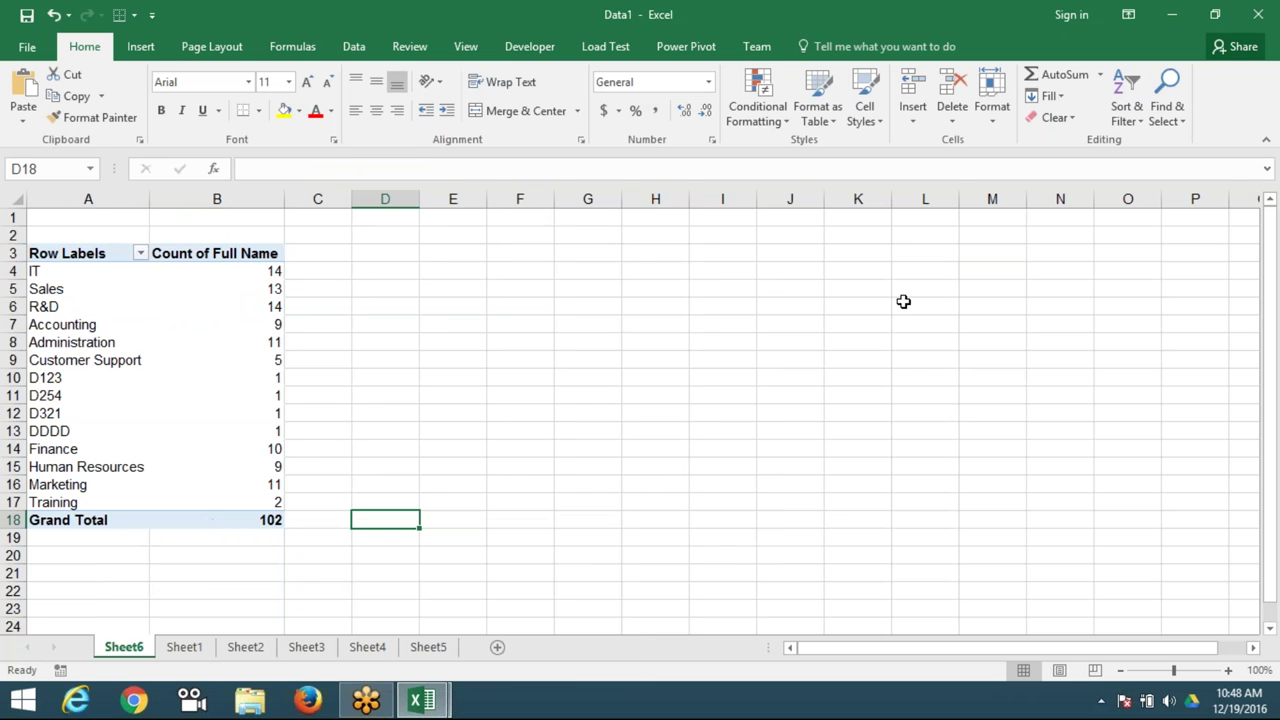
pyautogui.doubleClick(686, 22)
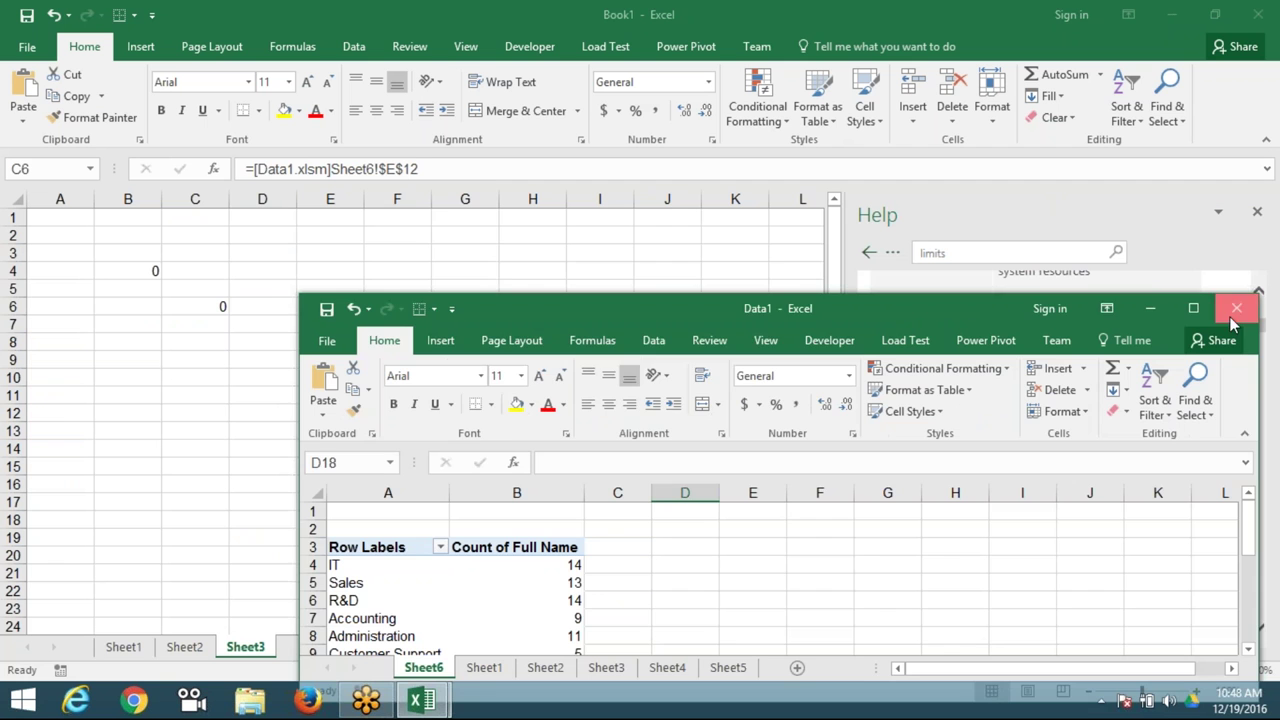
pyautogui.click(1236, 308)
pyautogui.click(568, 382)
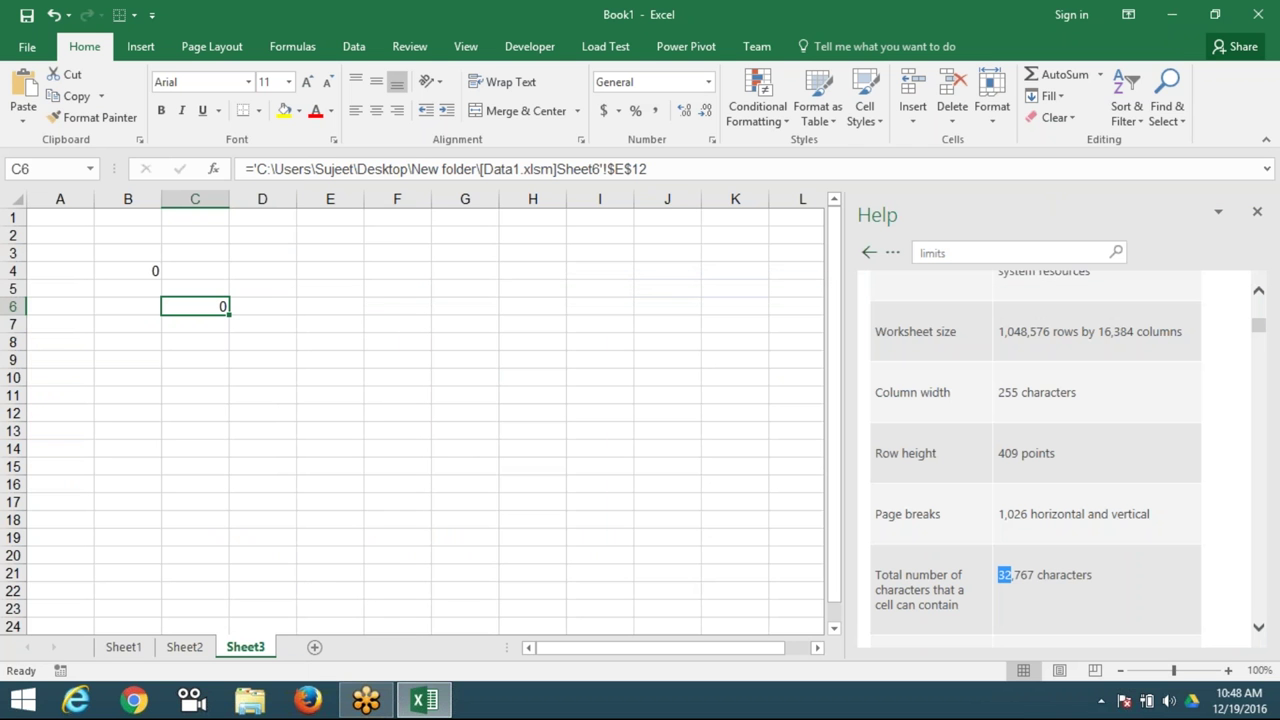
# - Highlight the file path in C6's external reference and commit it unchanged
pyautogui.click(258, 168)
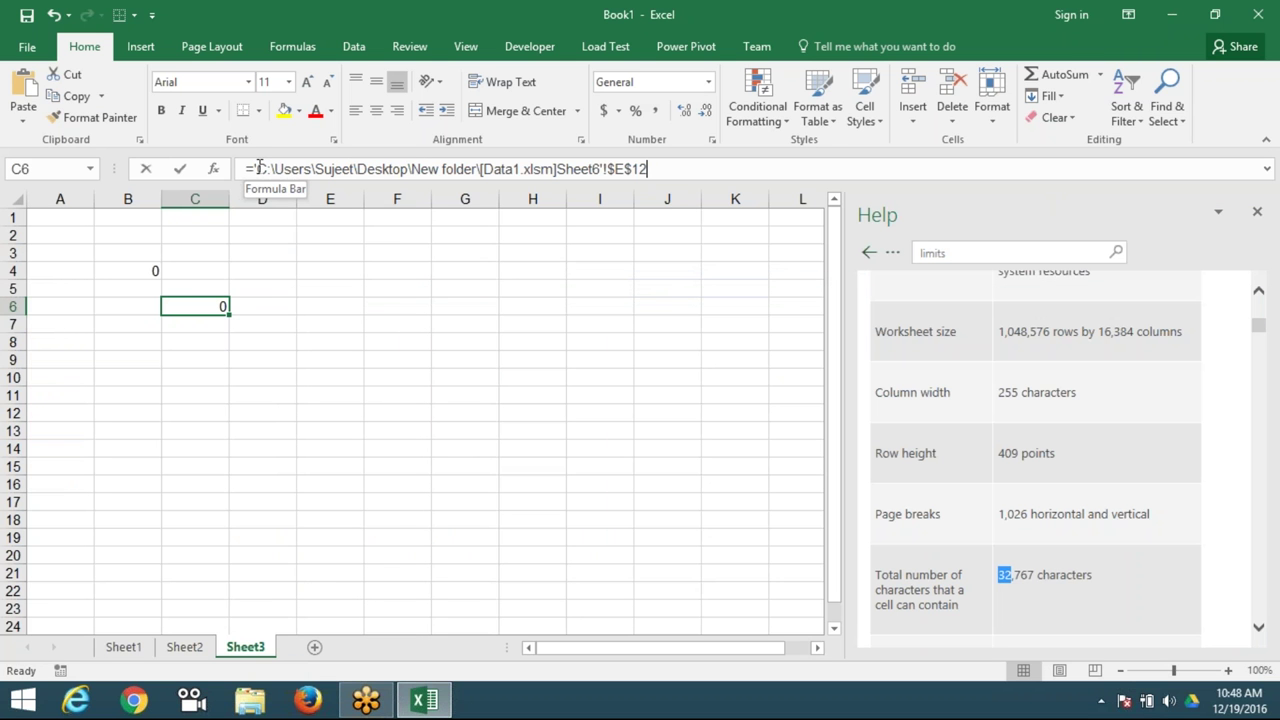
pyautogui.moveTo(258, 168); pyautogui.dragTo(560, 172)
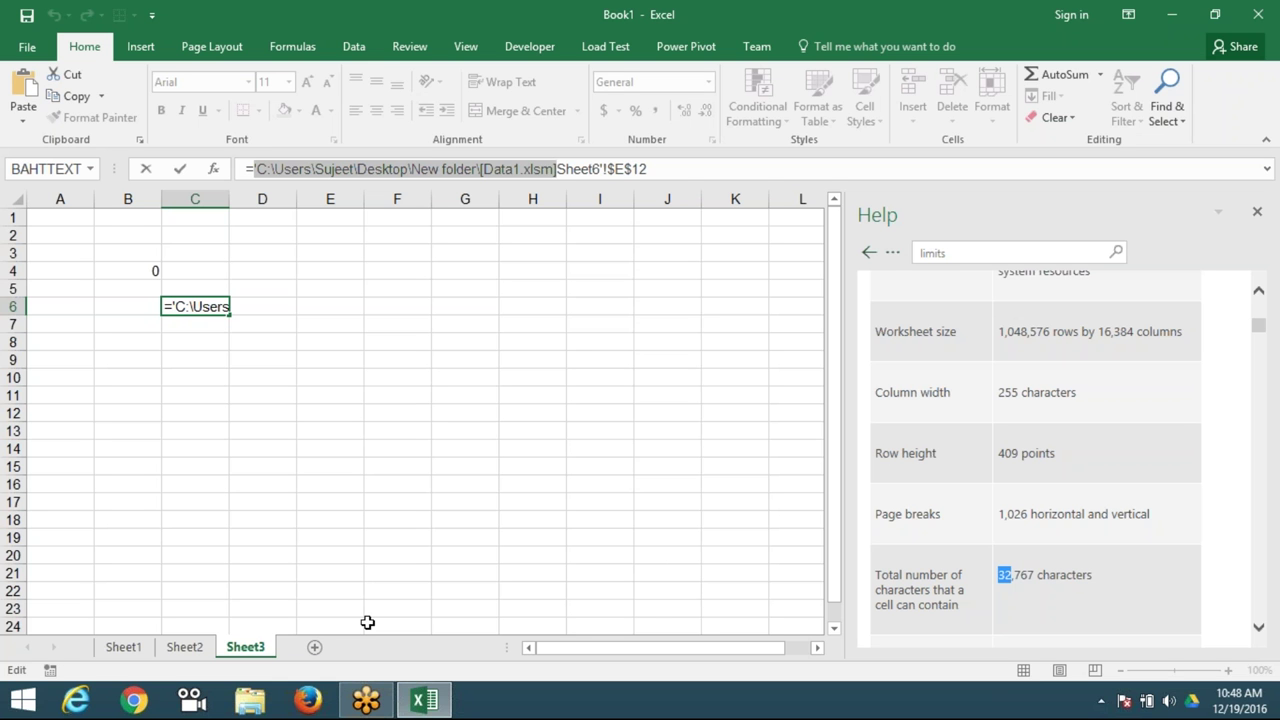
pyautogui.hotkey('ctrl', 'Return')
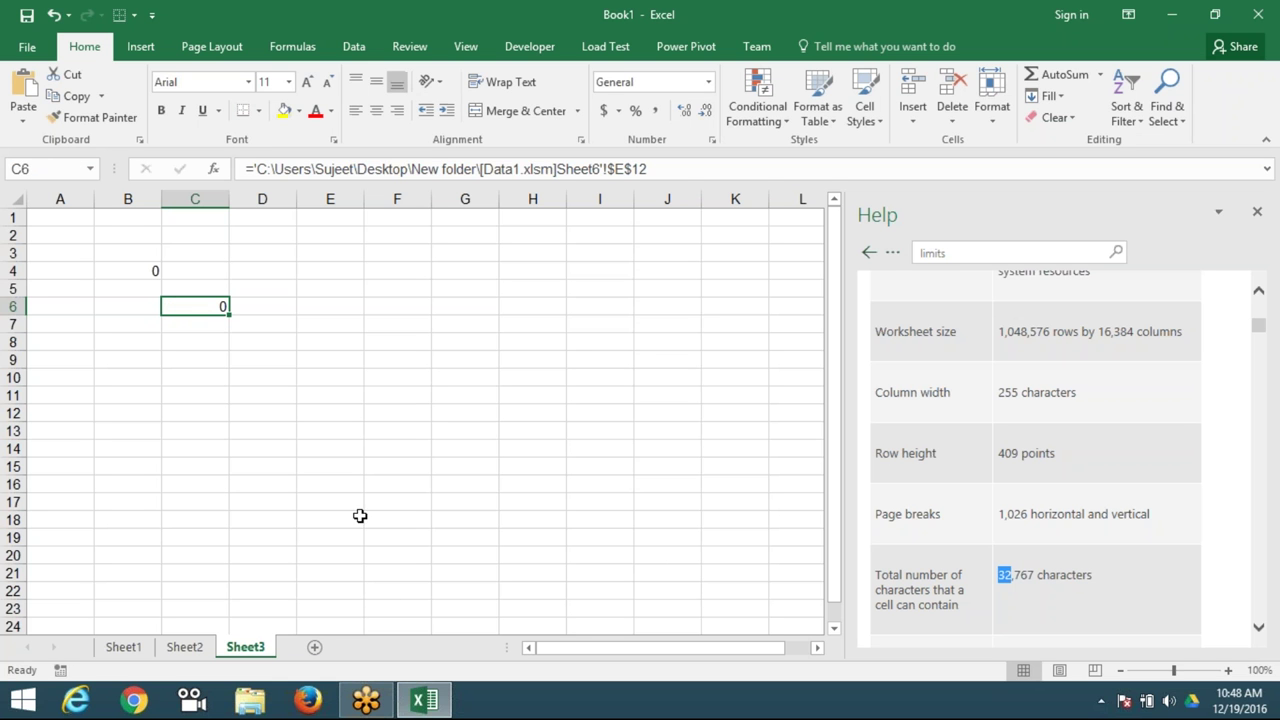
pyautogui.click(340, 484)
# - Reopen Data1 from the Recent list and check C6's =[Data1.xlsm]Sheet6!$E$12 link in Book1
pyautogui.click(20, 46)
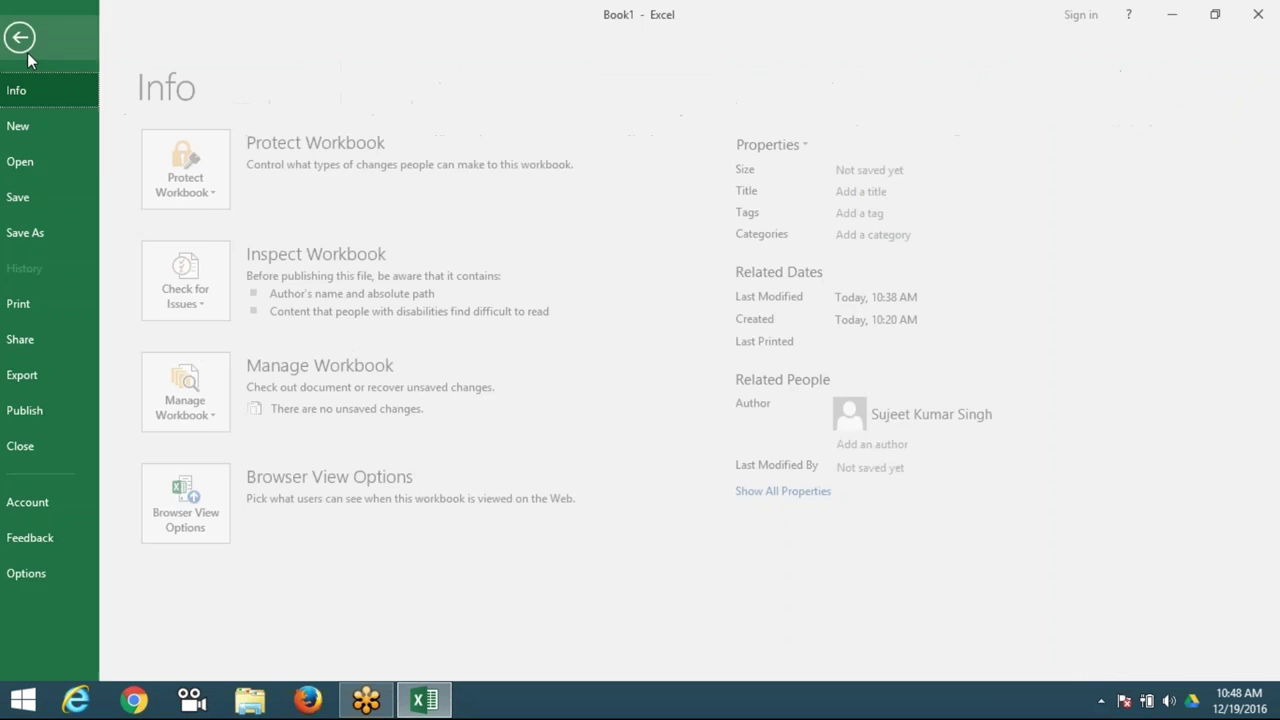
pyautogui.click(51, 161)
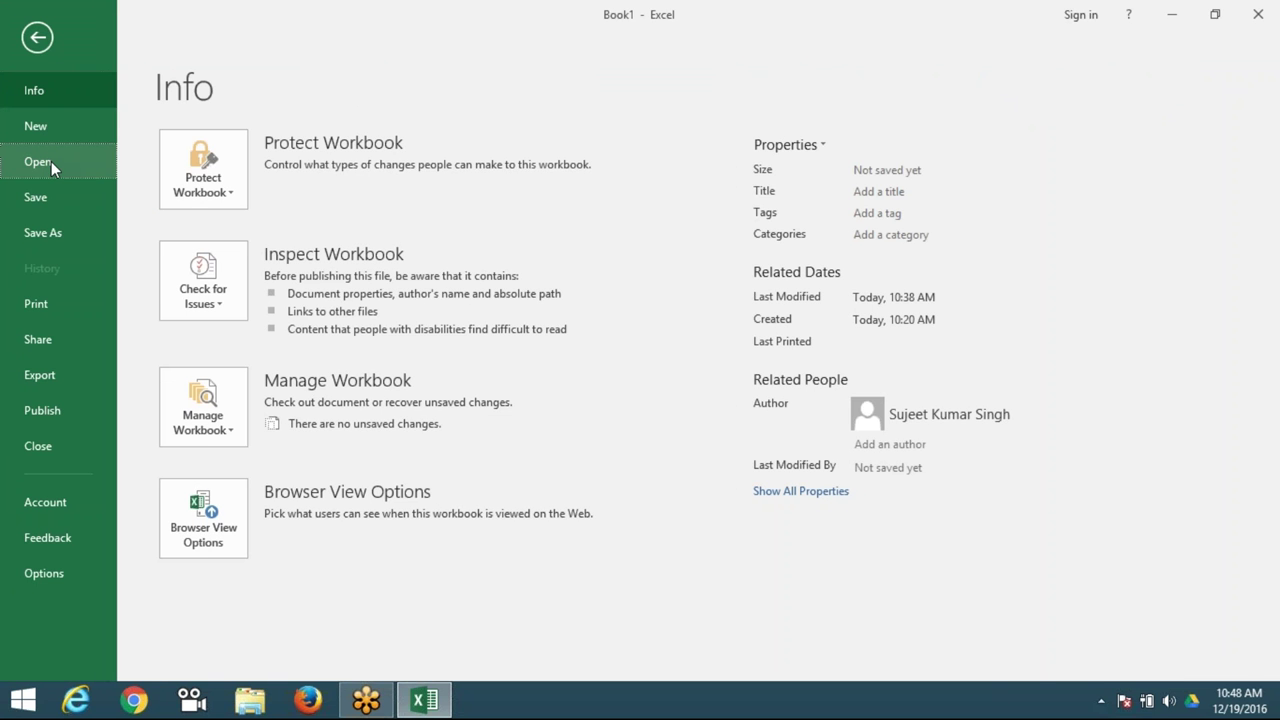
pyautogui.click(547, 165)
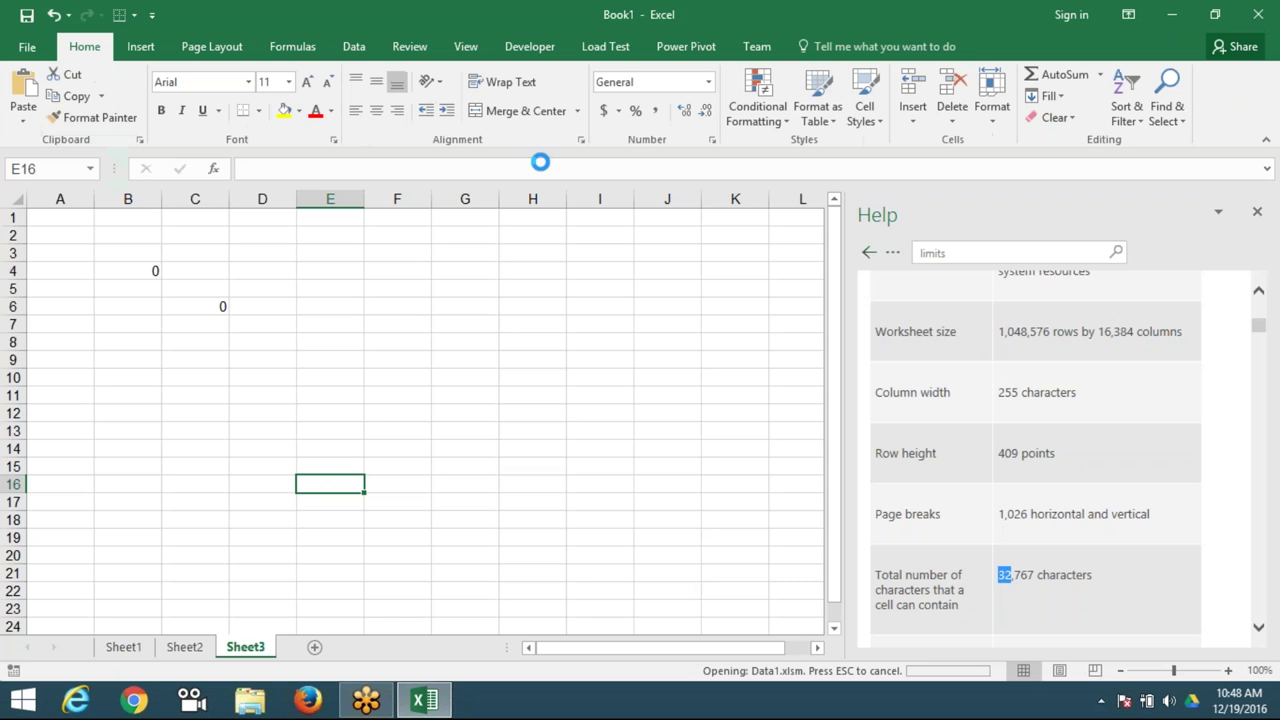
pyautogui.moveTo(424, 699)
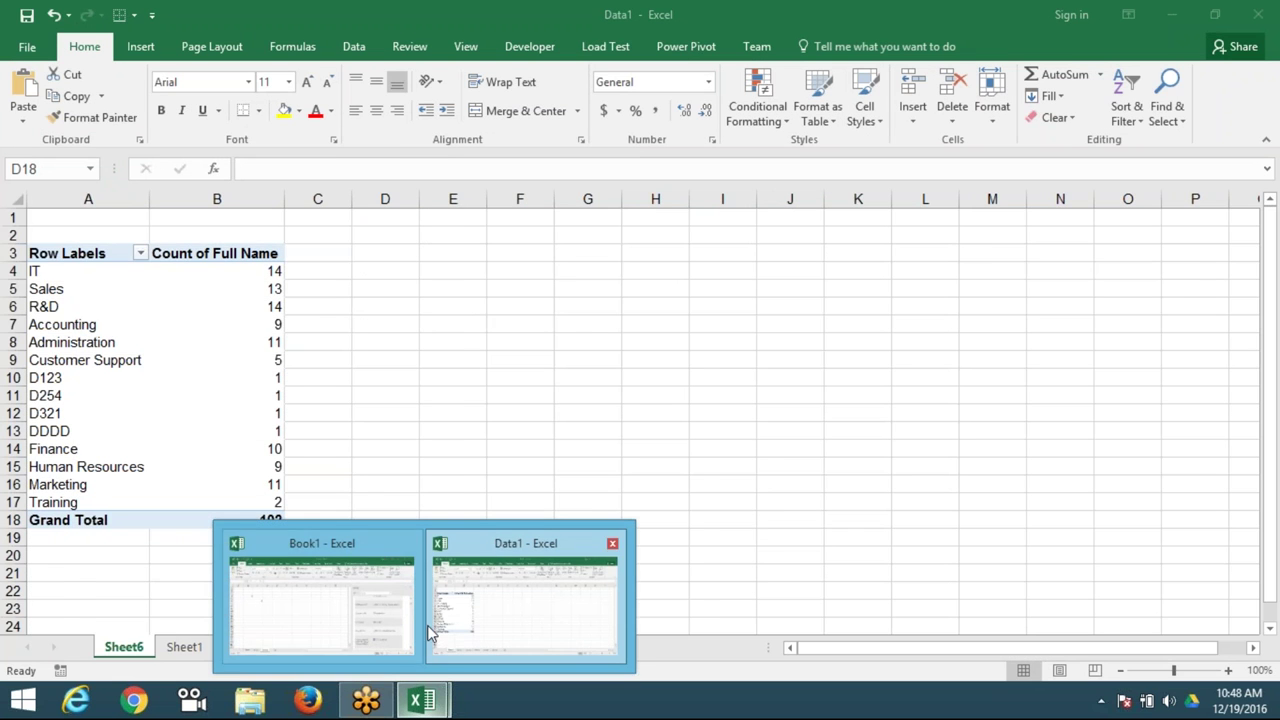
pyautogui.click(326, 626)
pyautogui.click(214, 305)
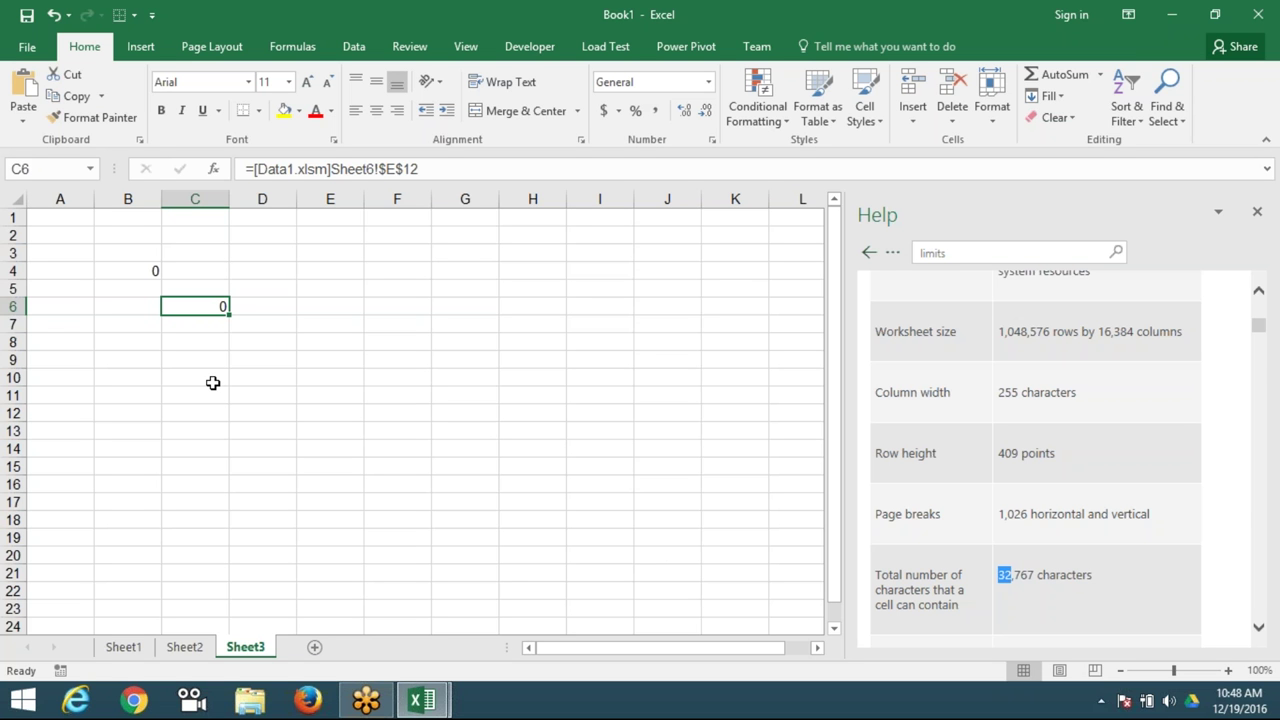
# - Search Help for 'SHORTCUT' and open the Excel keyboard shortcuts and function keys article
pyautogui.click(925, 260)
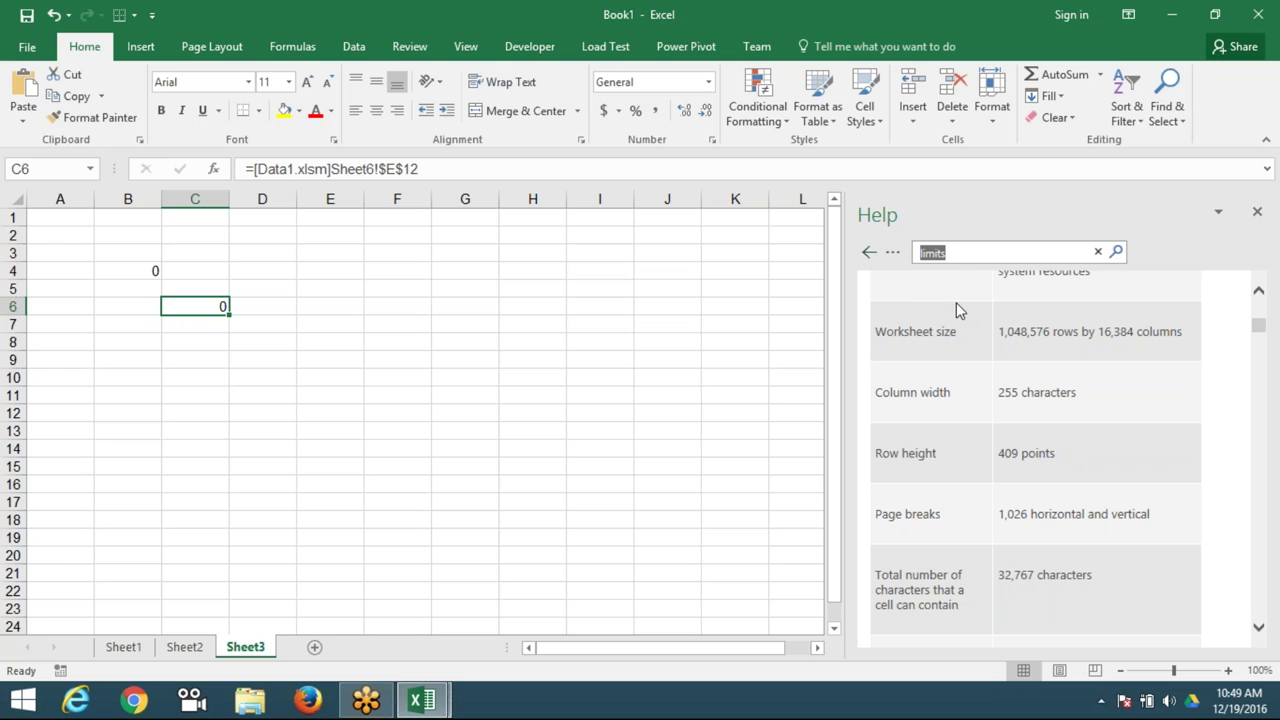
pyautogui.write('SHOR')
pyautogui.write('TCUT')
pyautogui.press('Return')
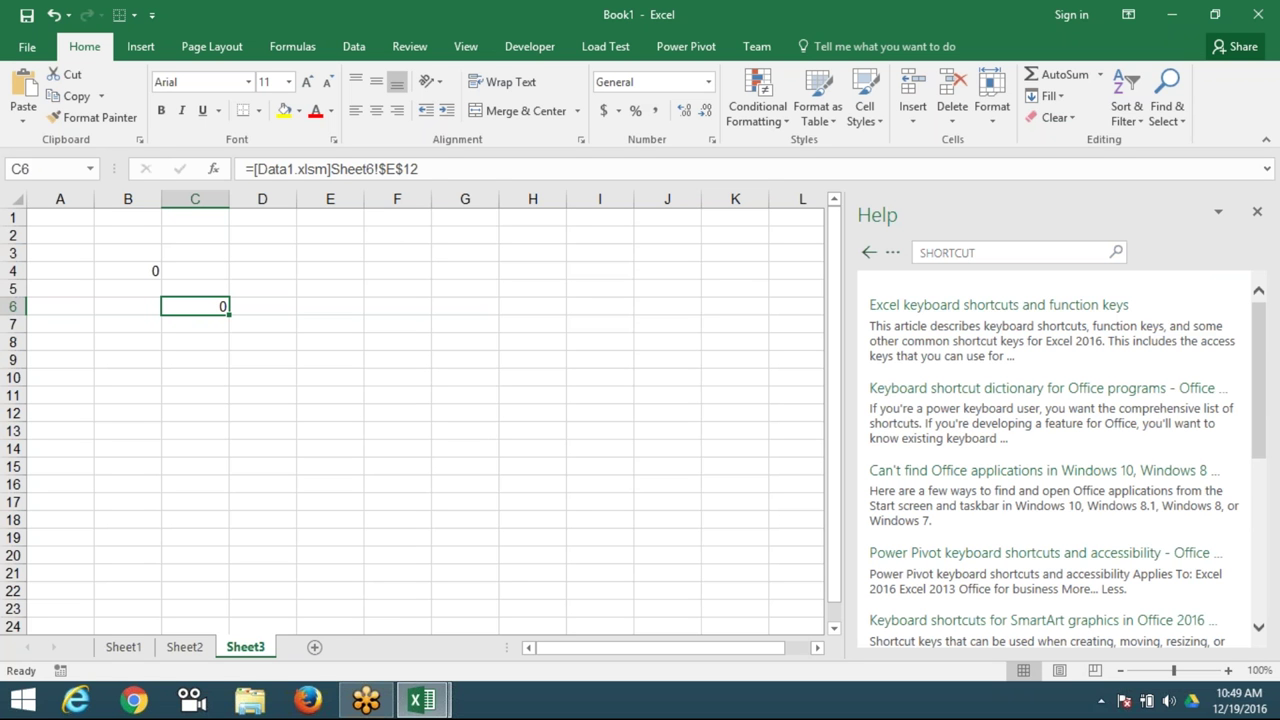
pyautogui.click(948, 305)
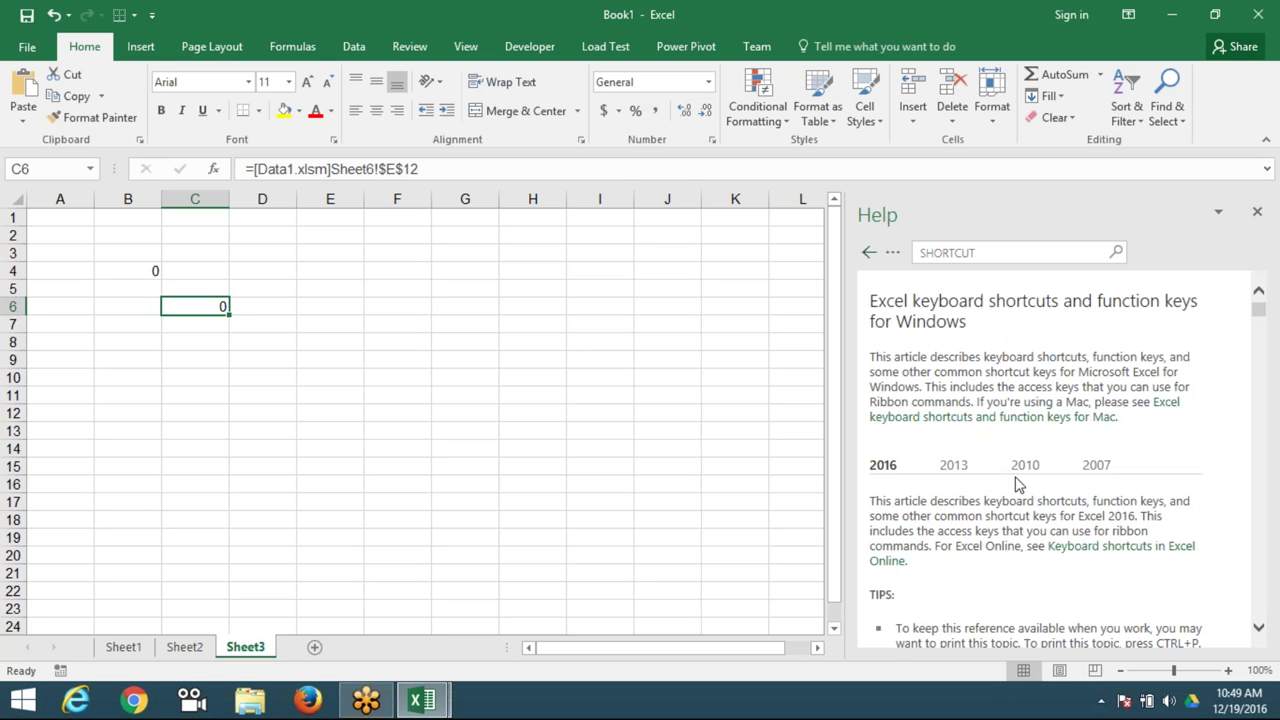
# - Scroll through the shortcut tables, then close the Help pane
pyautogui.scroll(-1, 1035, 458)
pyautogui.scroll(-3, 1035, 458)
pyautogui.scroll(-3, 1035, 458)
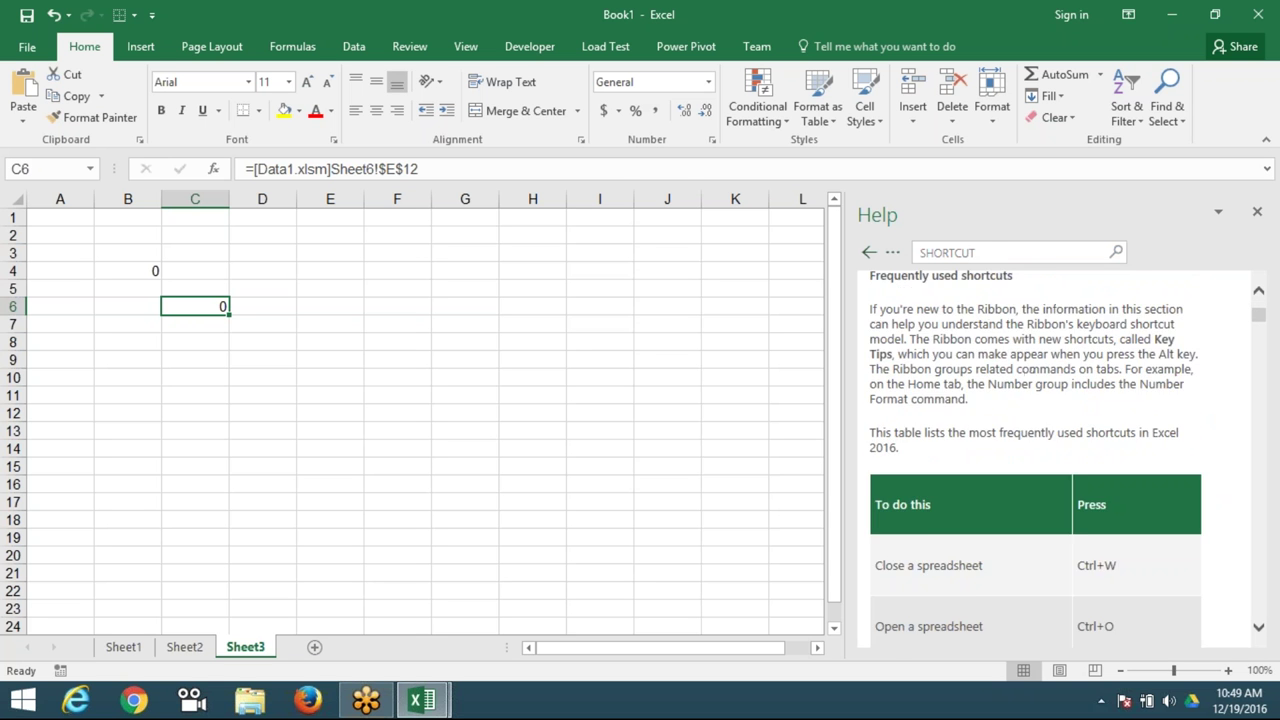
pyautogui.scroll(-3, 1035, 458)
pyautogui.scroll(-3, 1035, 458)
pyautogui.scroll(-3, 1035, 458)
pyautogui.scroll(-3, 1035, 458)
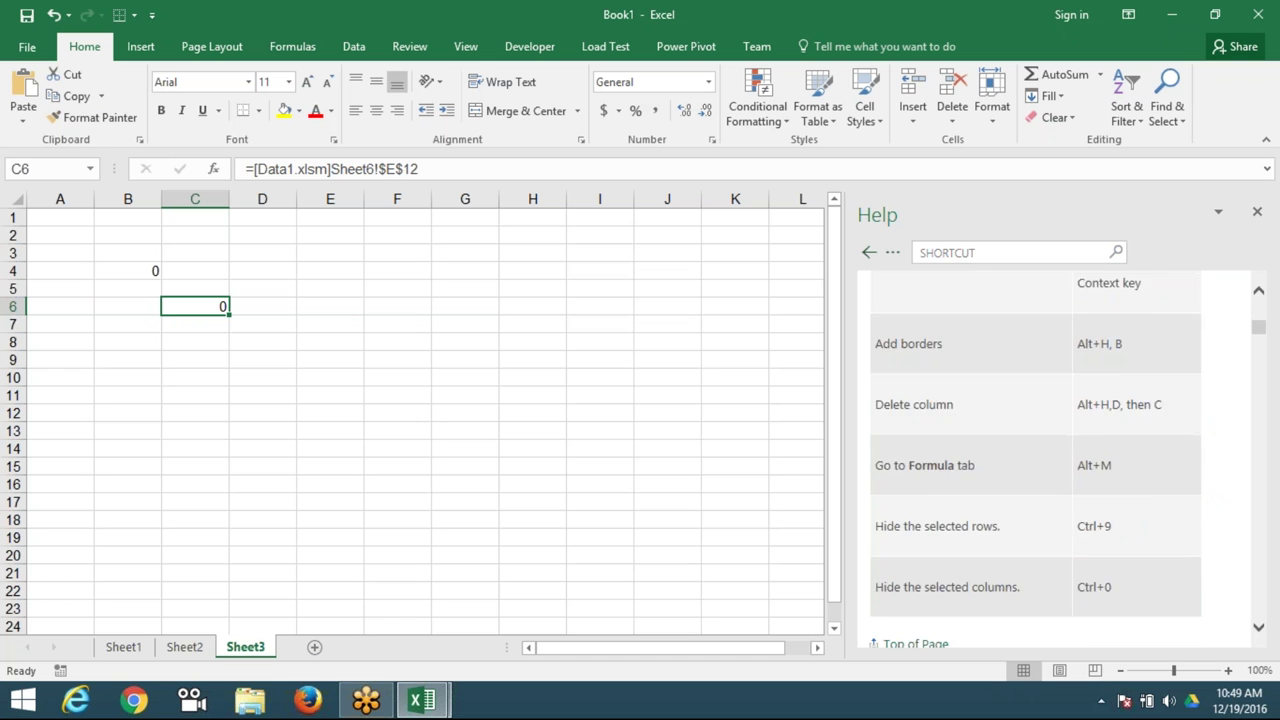
pyautogui.scroll(-5, 1035, 458)
pyautogui.scroll(-3, 1035, 458)
pyautogui.scroll(-3, 1035, 458)
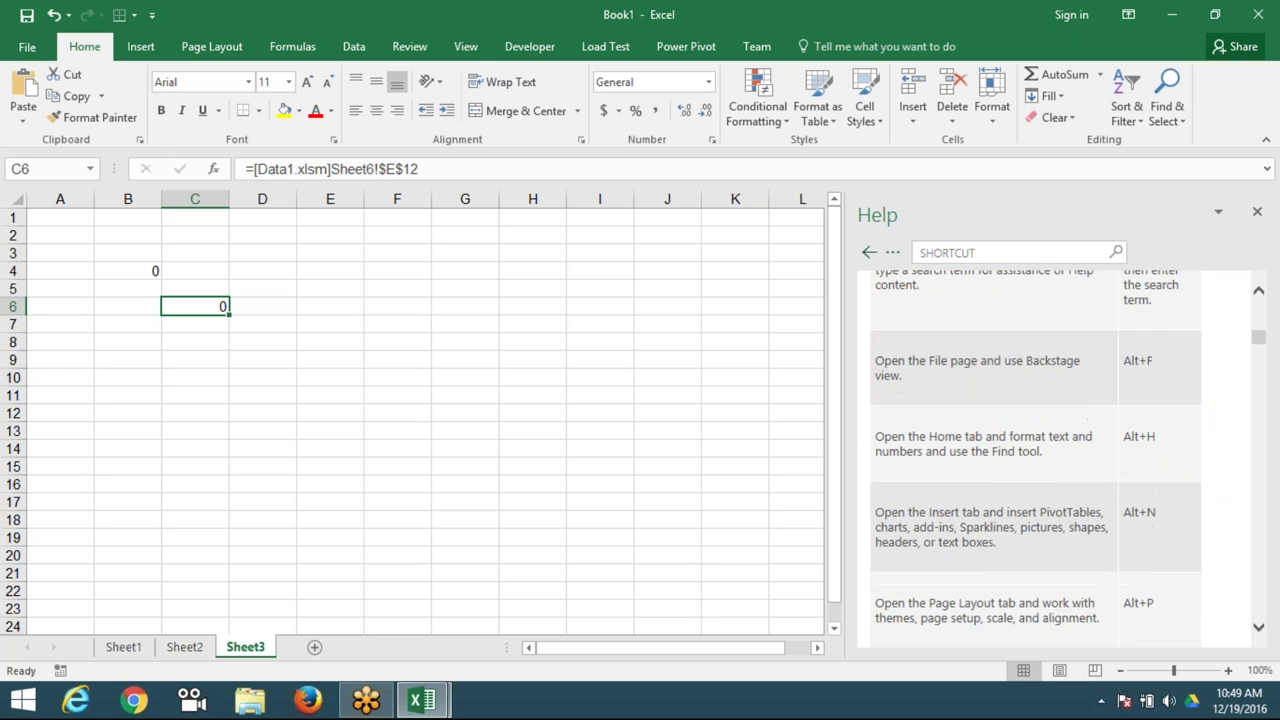
pyautogui.scroll(-2, 1035, 458)
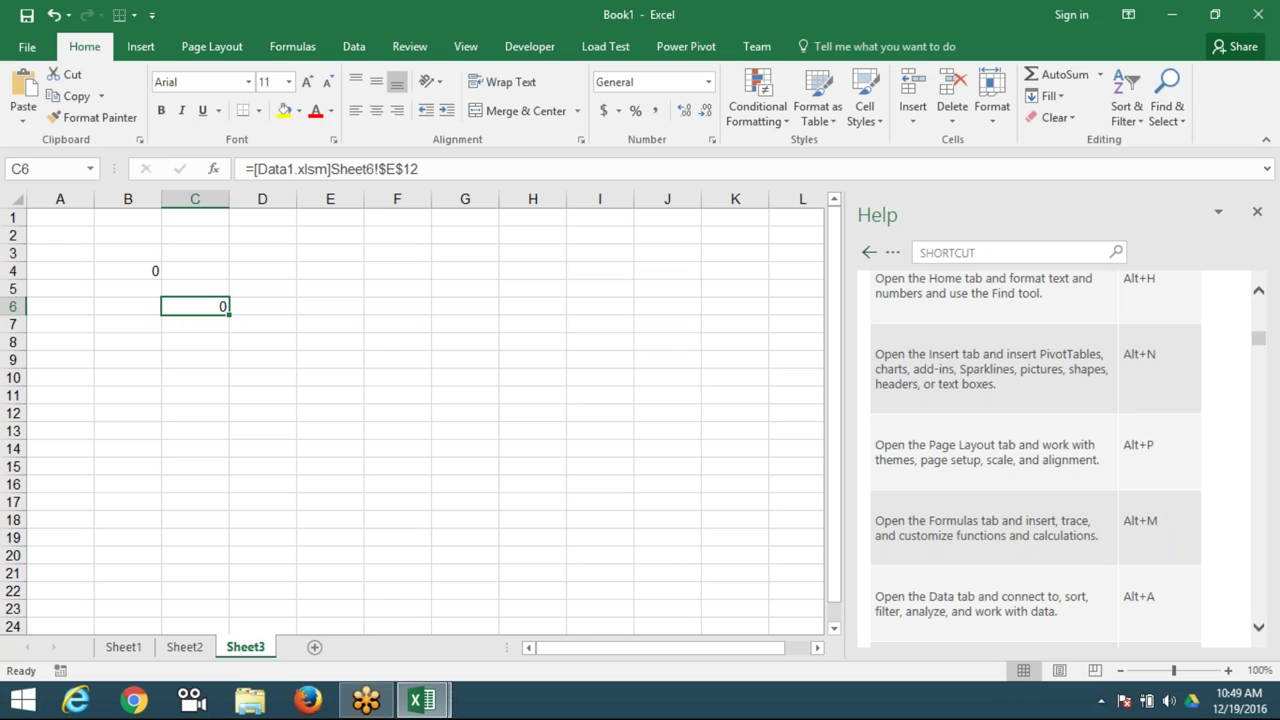
pyautogui.click(1257, 217)
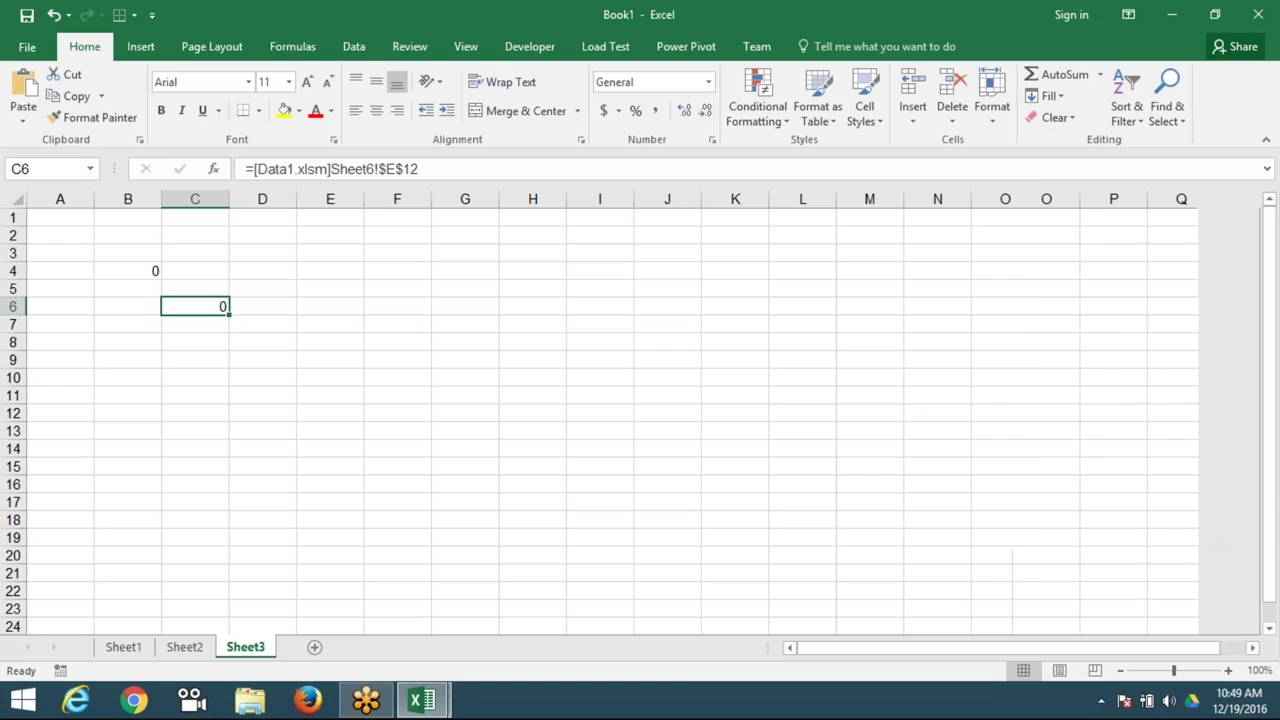
pyautogui.click(524, 374)
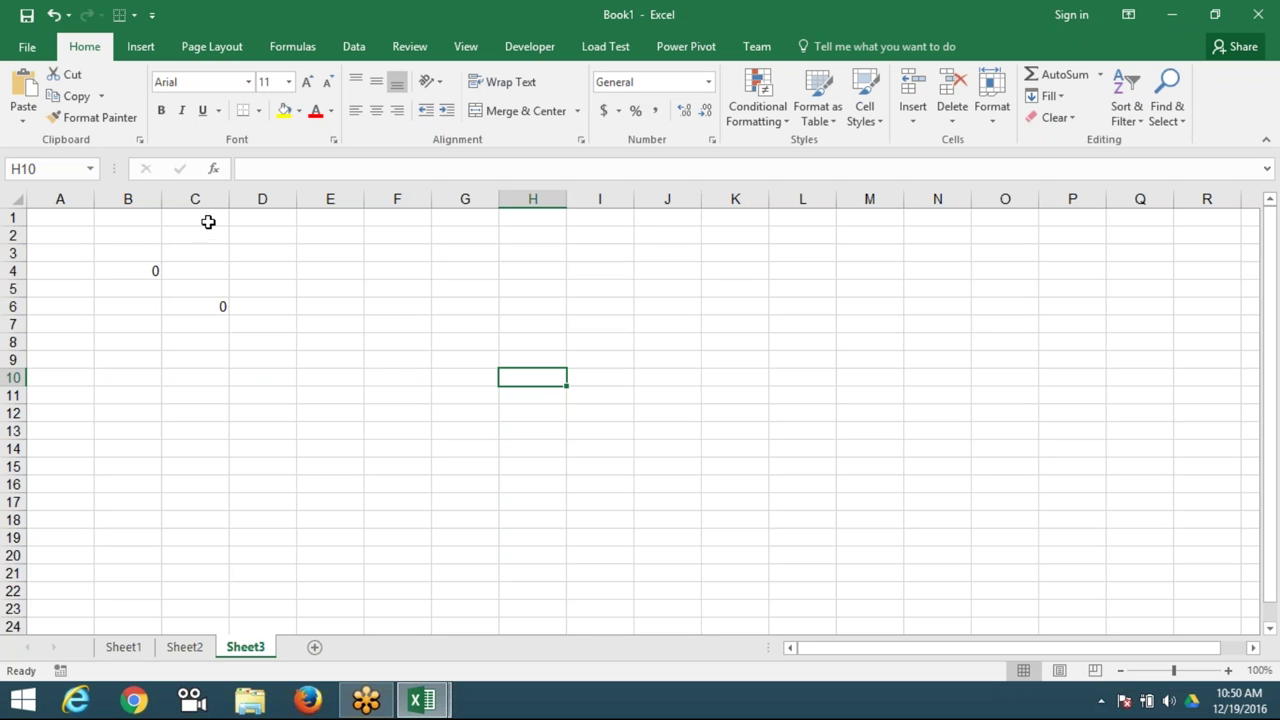
# - Look over the File info page and each ribbon tab, ending back on Home
pyautogui.click(28, 47)
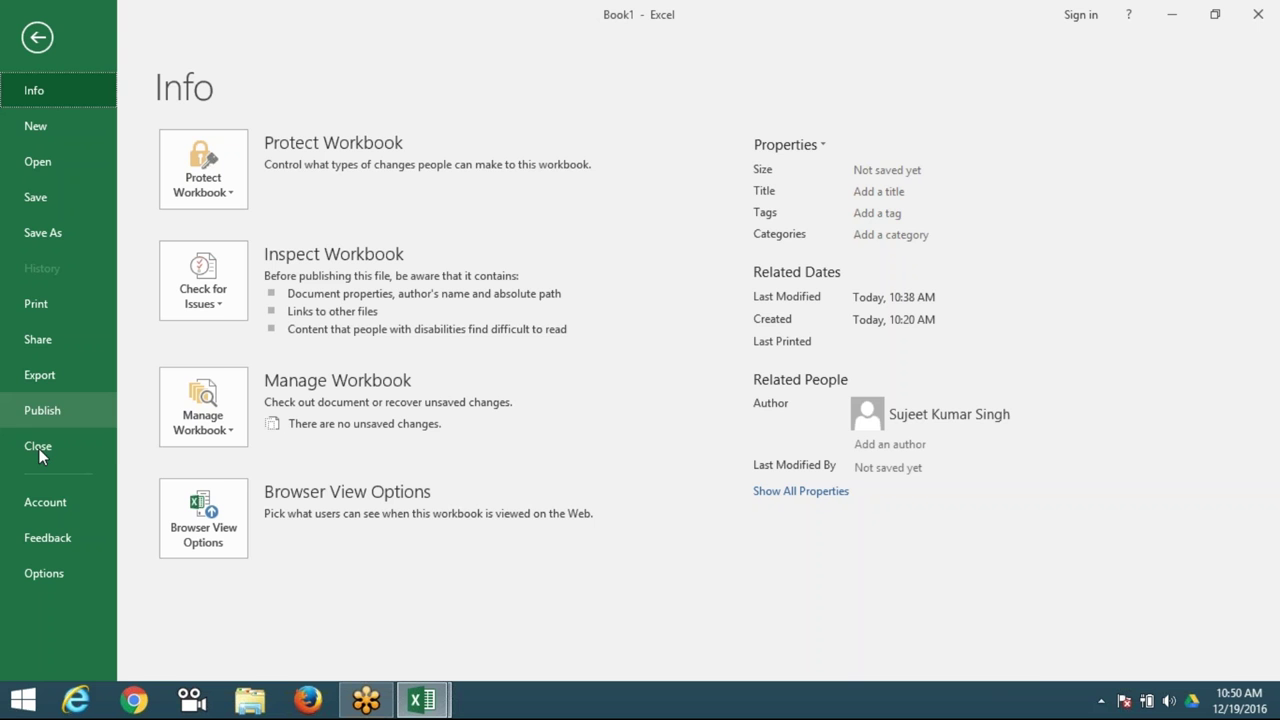
pyautogui.click(37, 37)
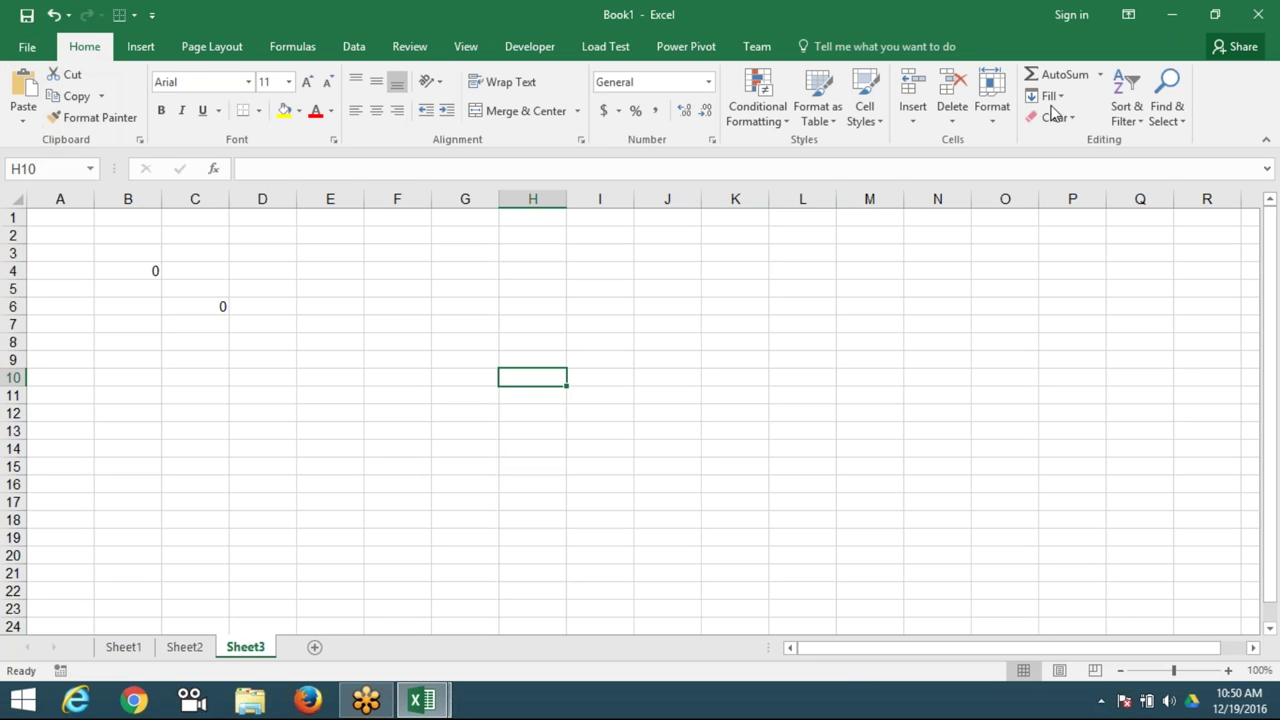
pyautogui.click(141, 47)
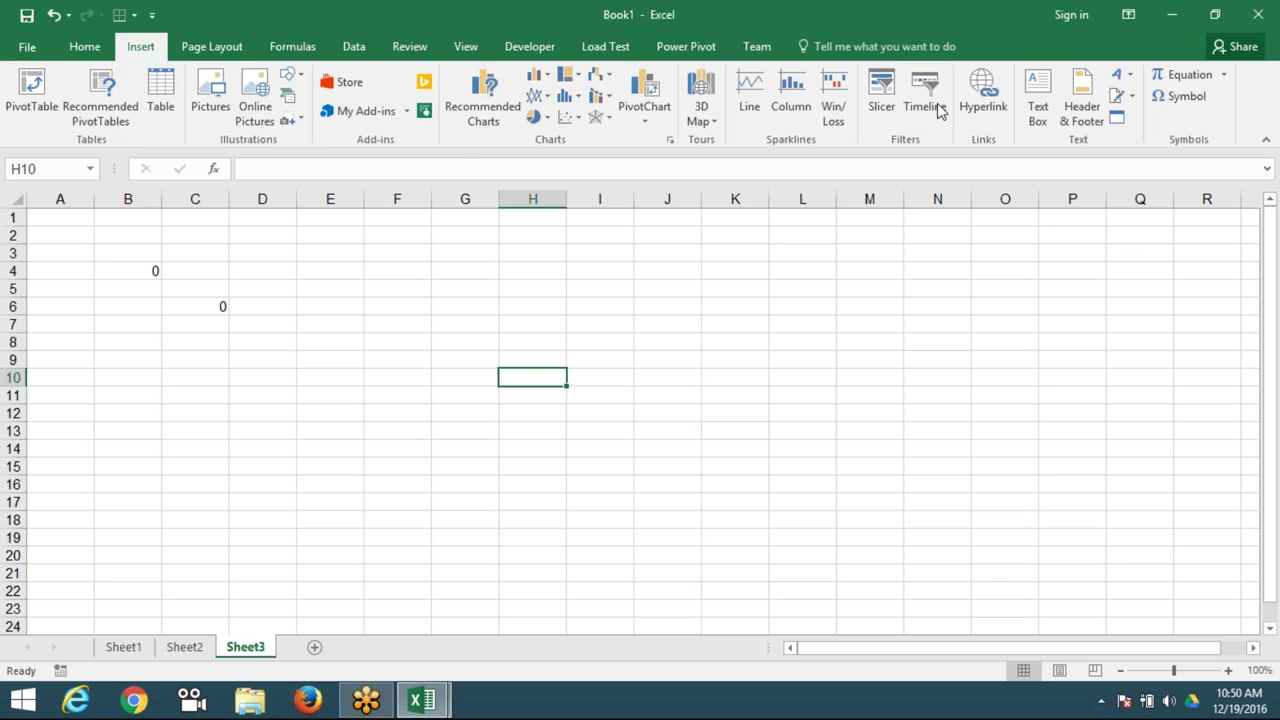
pyautogui.click(186, 52)
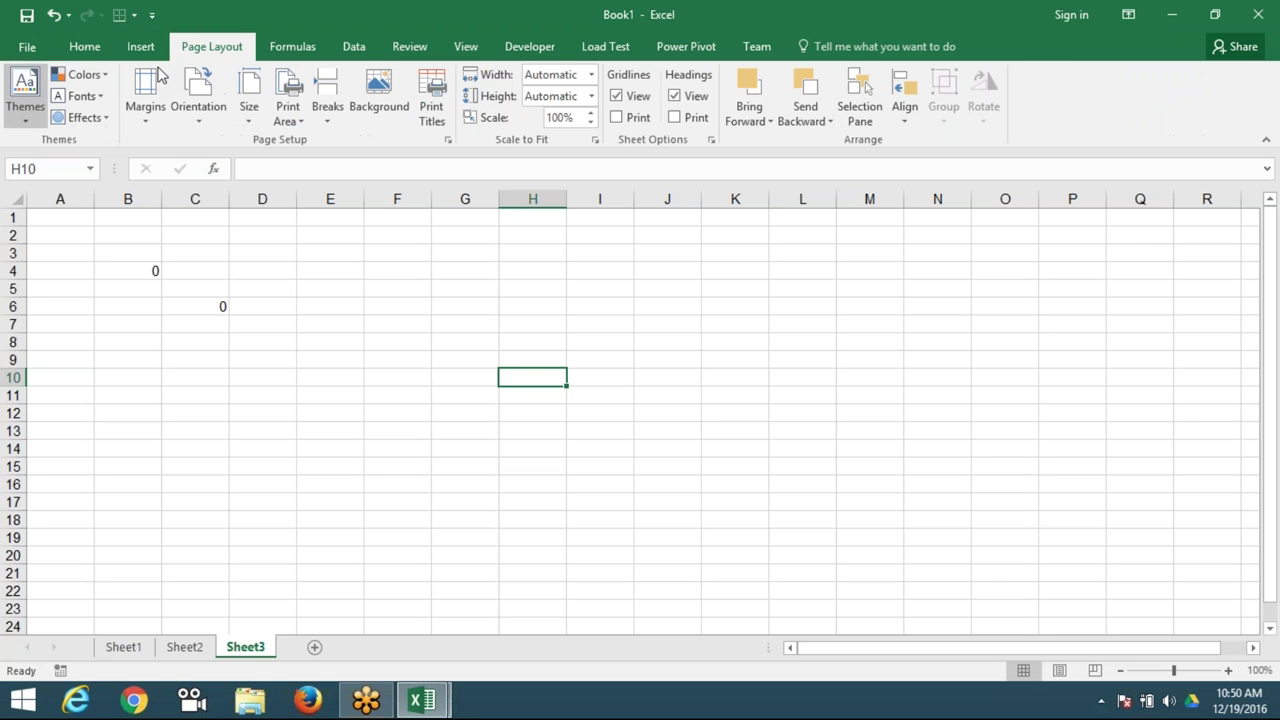
pyautogui.click(309, 55)
pyautogui.click(352, 52)
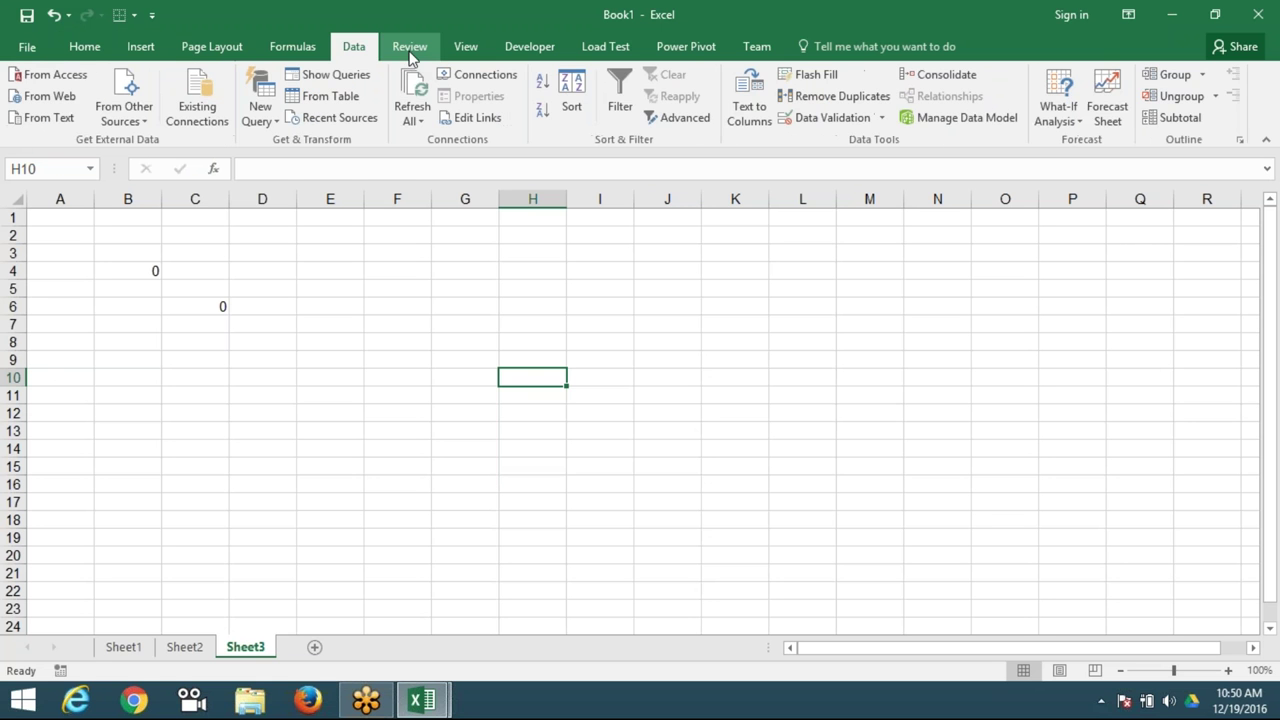
pyautogui.click(409, 50)
pyautogui.click(466, 50)
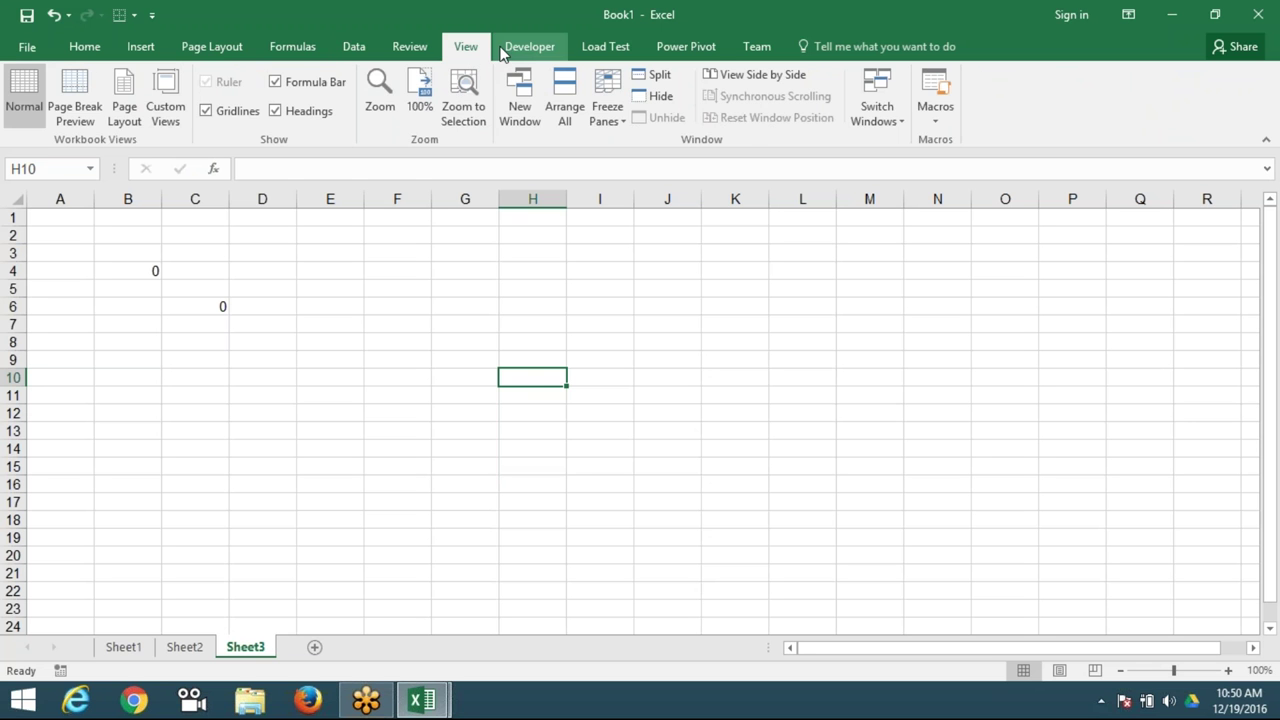
pyautogui.click(504, 50)
pyautogui.click(465, 48)
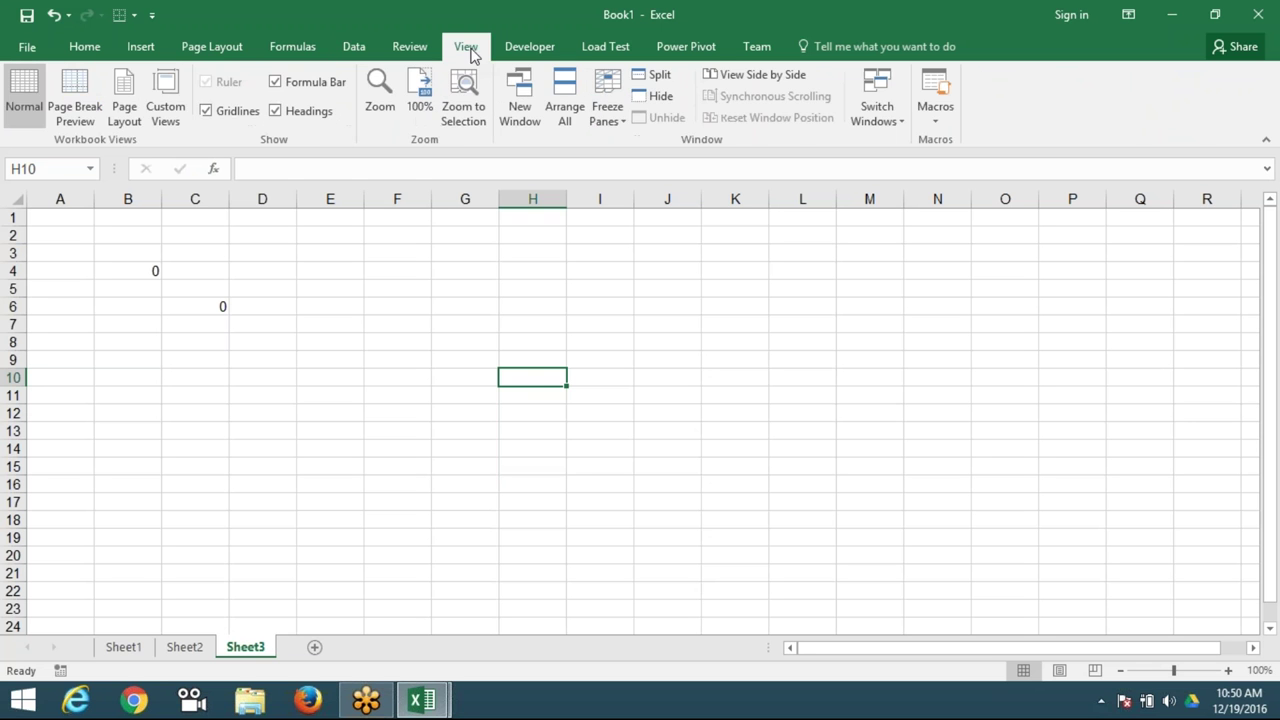
pyautogui.click(407, 52)
pyautogui.click(354, 50)
pyautogui.click(292, 50)
pyautogui.click(211, 50)
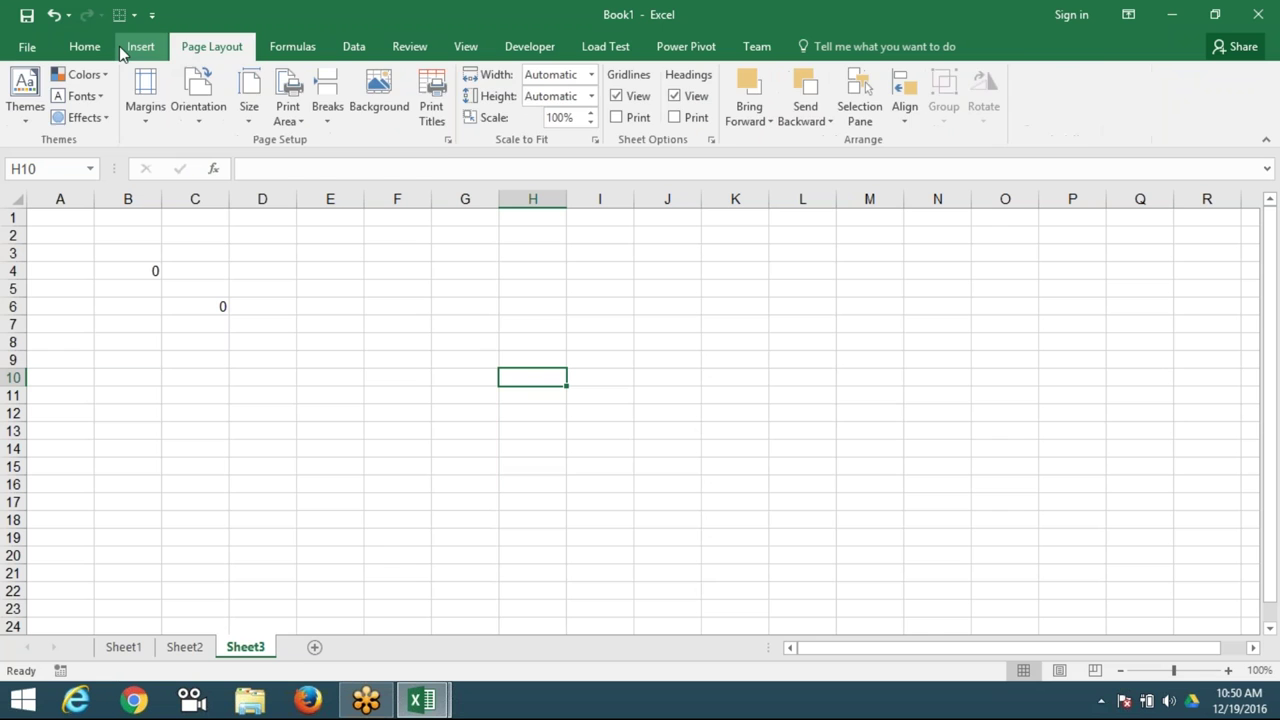
pyautogui.click(140, 50)
pyautogui.click(80, 48)
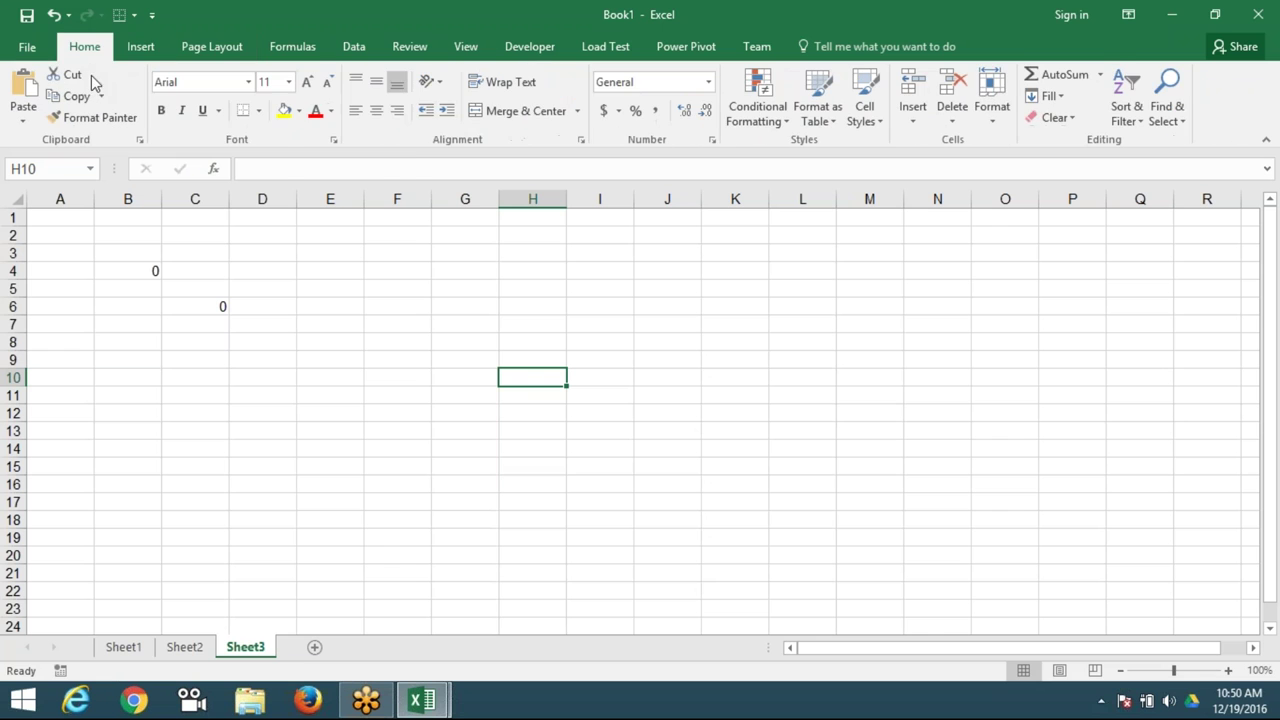
pyautogui.click(22, 50)
pyautogui.click(35, 38)
# - Select A3:E9 around the zeros and check the Data, Page Layout, Insert and Home tabs
pyautogui.moveTo(76, 256); pyautogui.dragTo(324, 364)
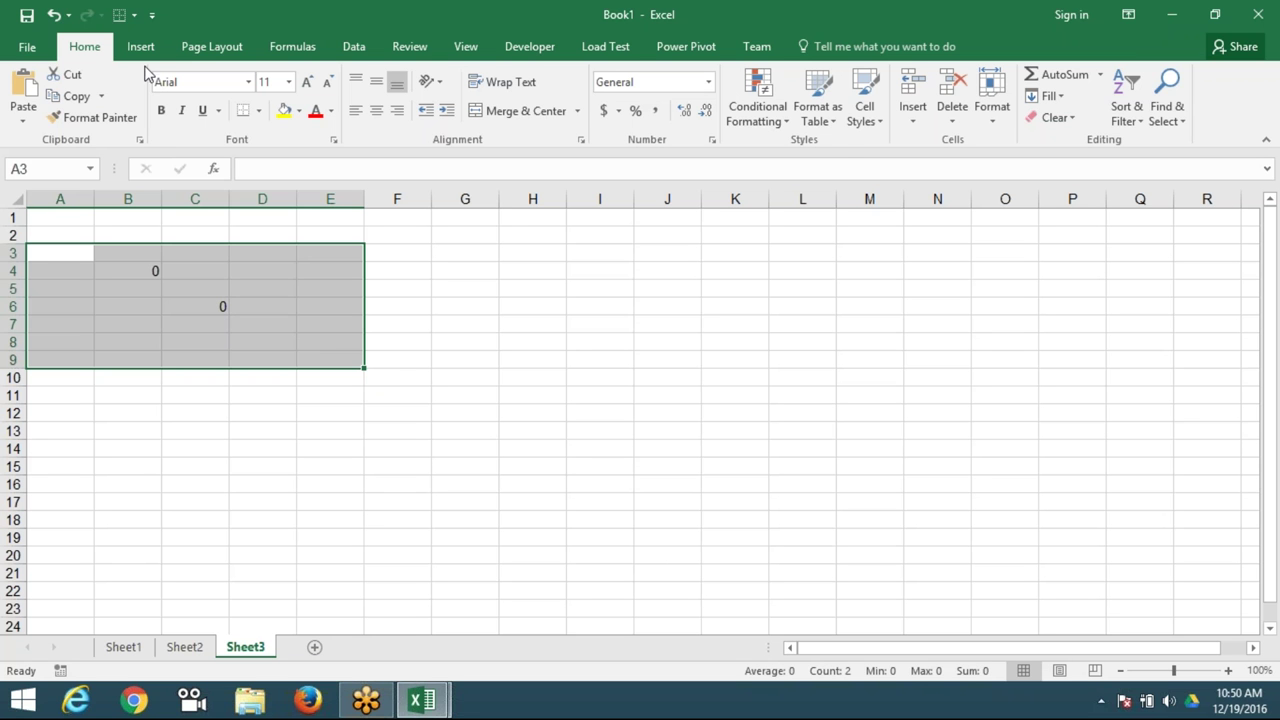
pyautogui.click(352, 46)
pyautogui.click(205, 48)
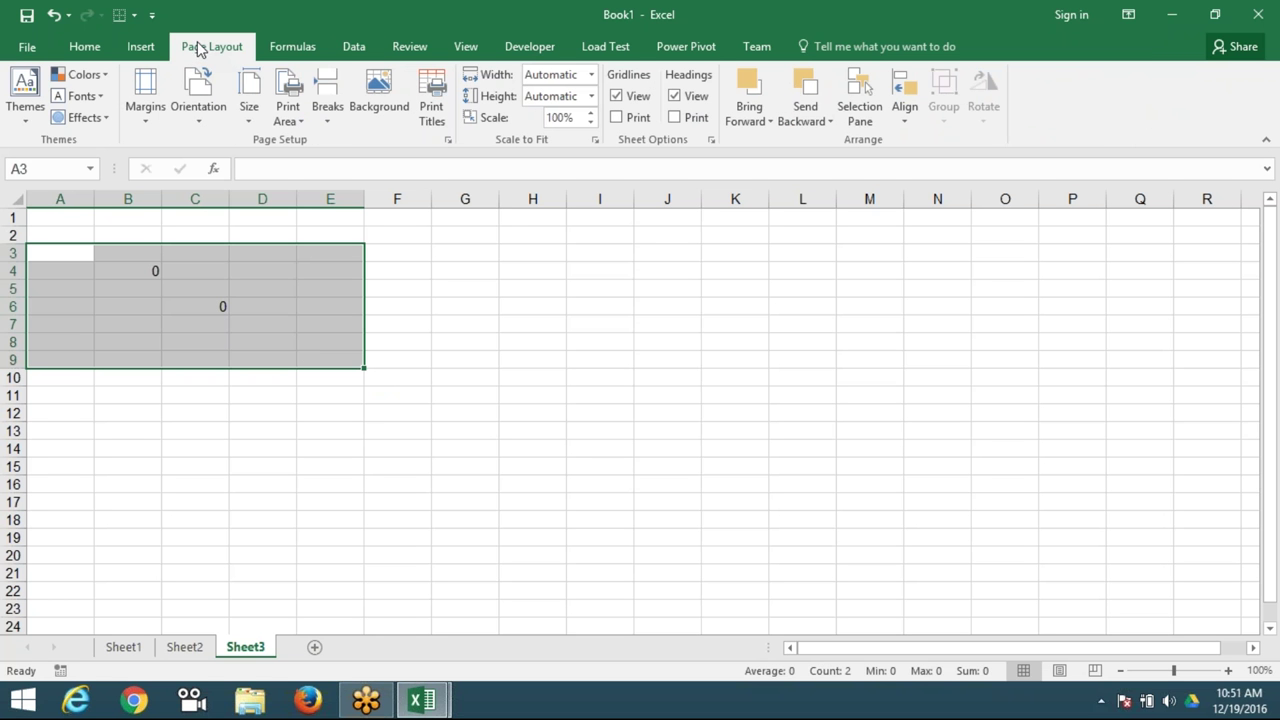
pyautogui.click(141, 47)
pyautogui.click(86, 48)
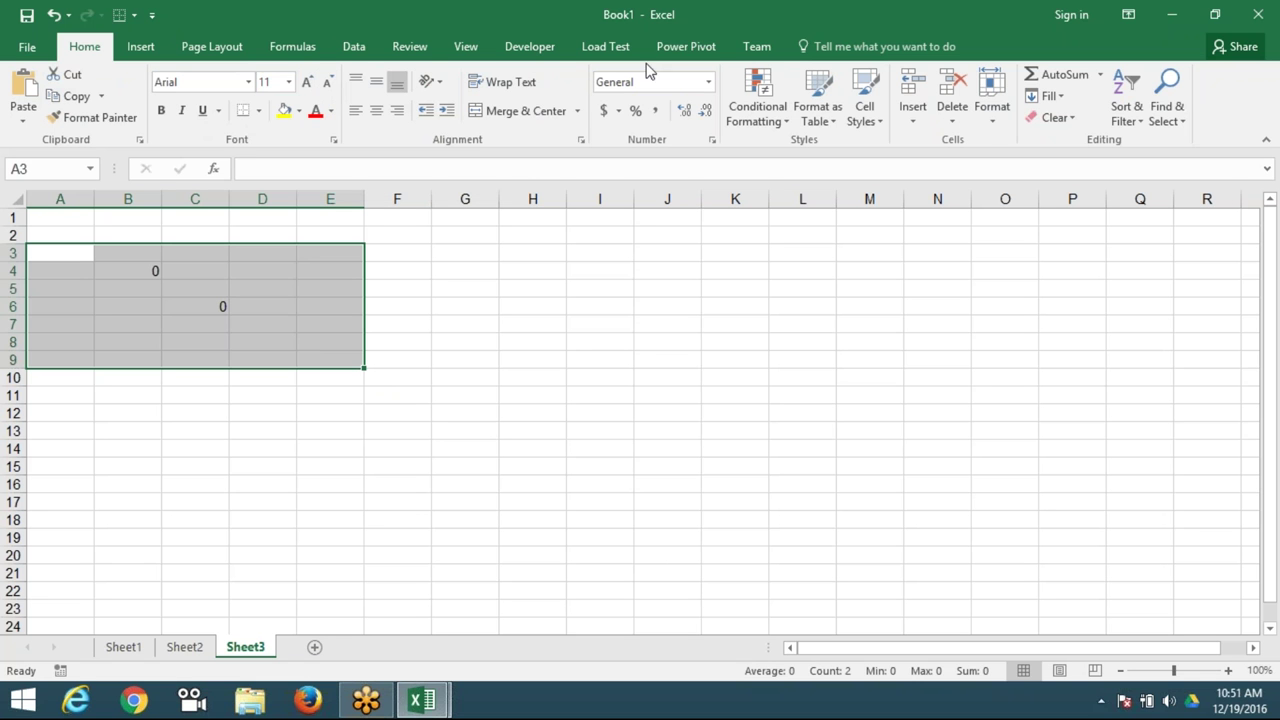
pyautogui.click(140, 46)
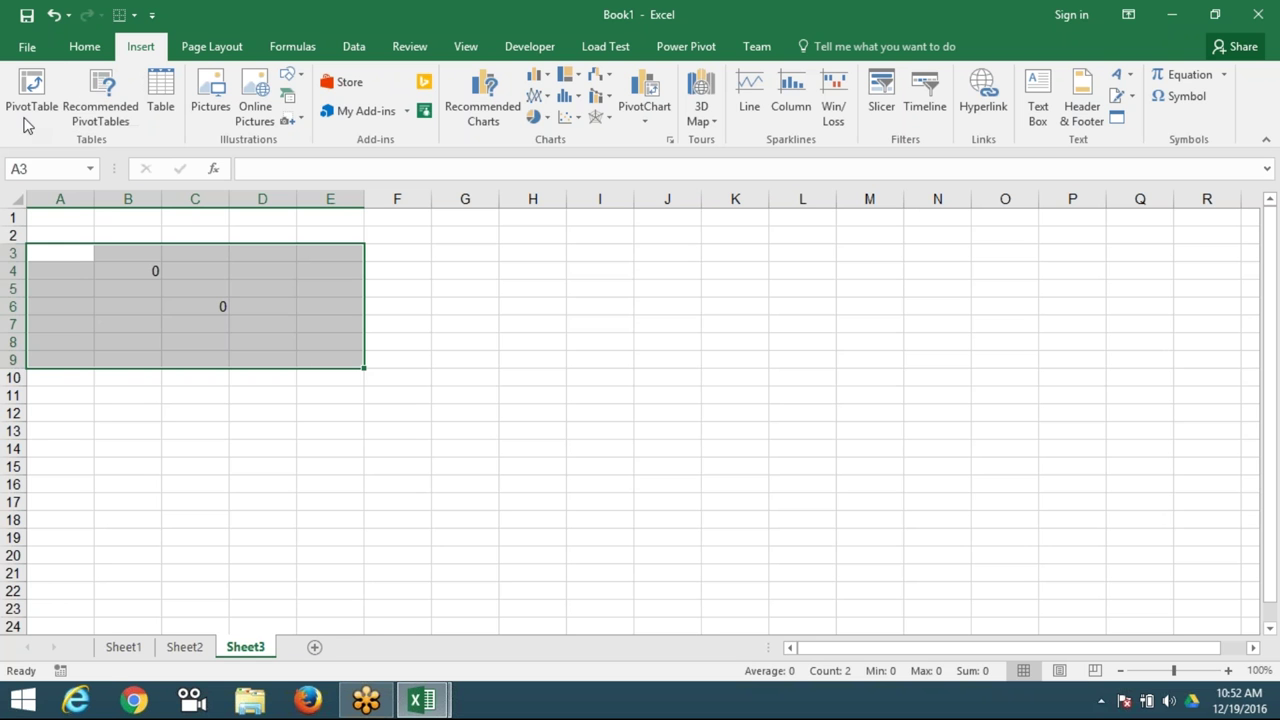
# - Open the VLookup workbook from the recent files list
pyautogui.click(28, 48)
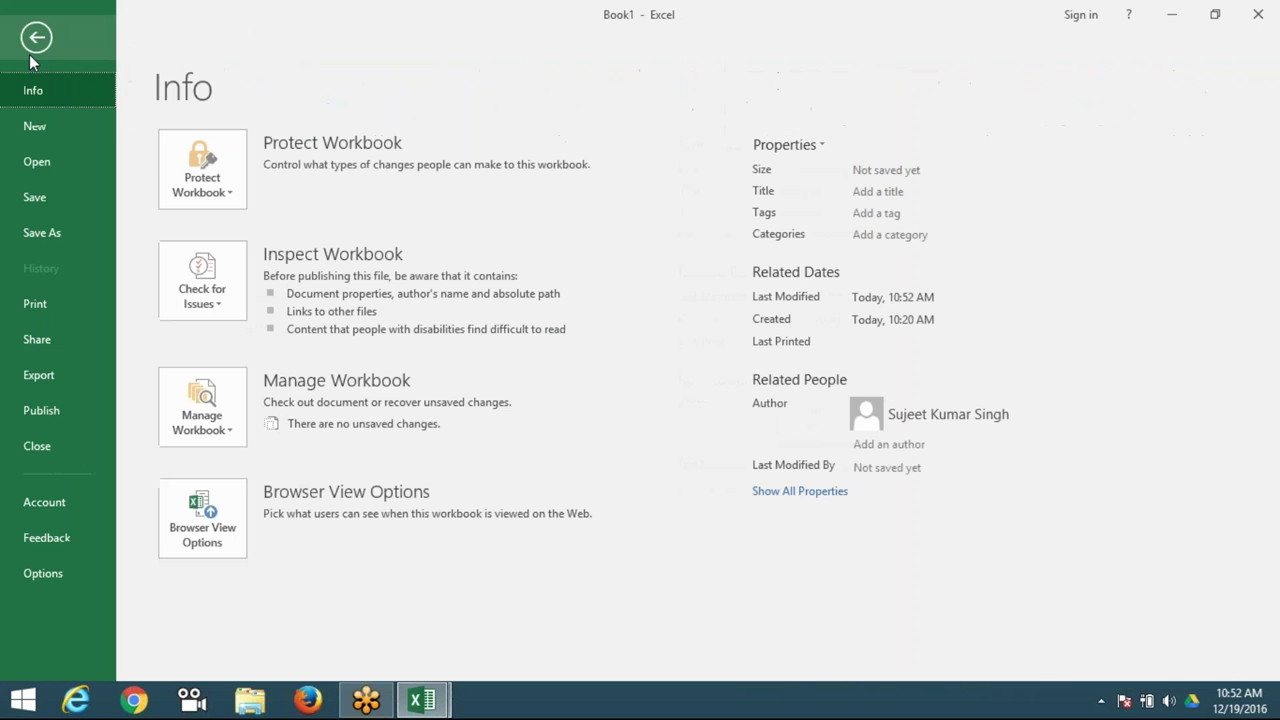
pyautogui.click(50, 163)
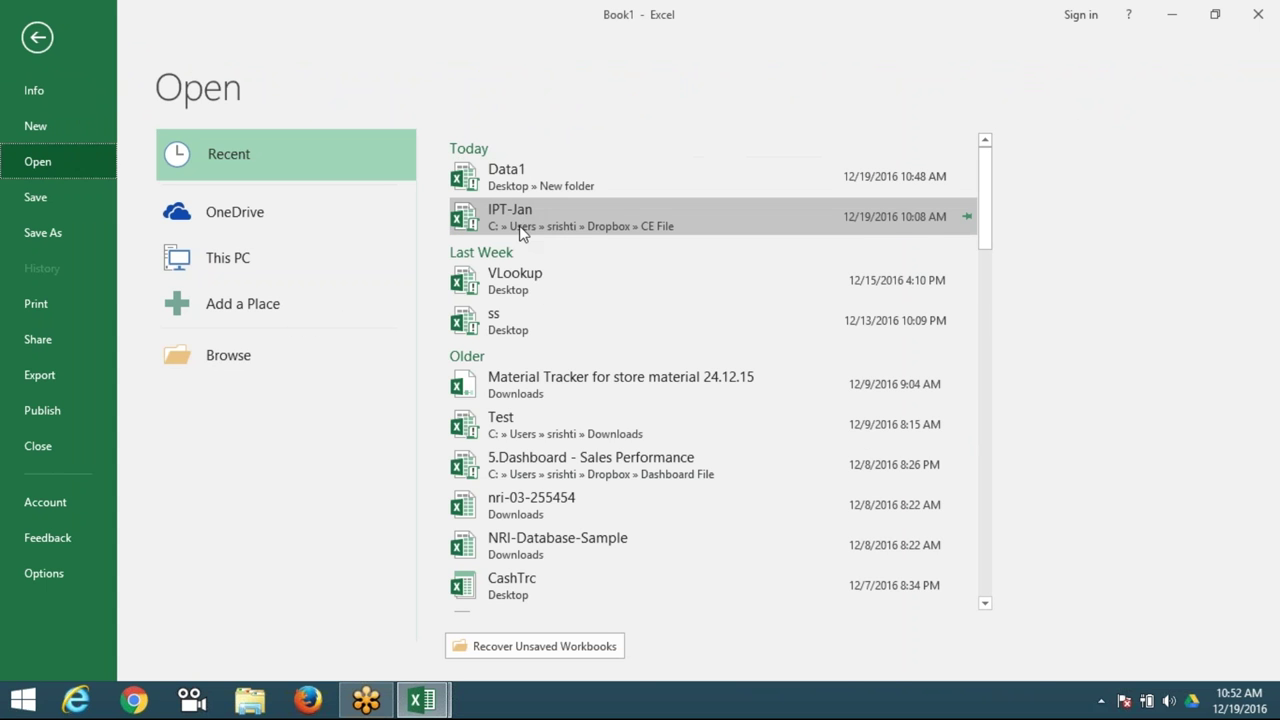
pyautogui.click(520, 275)
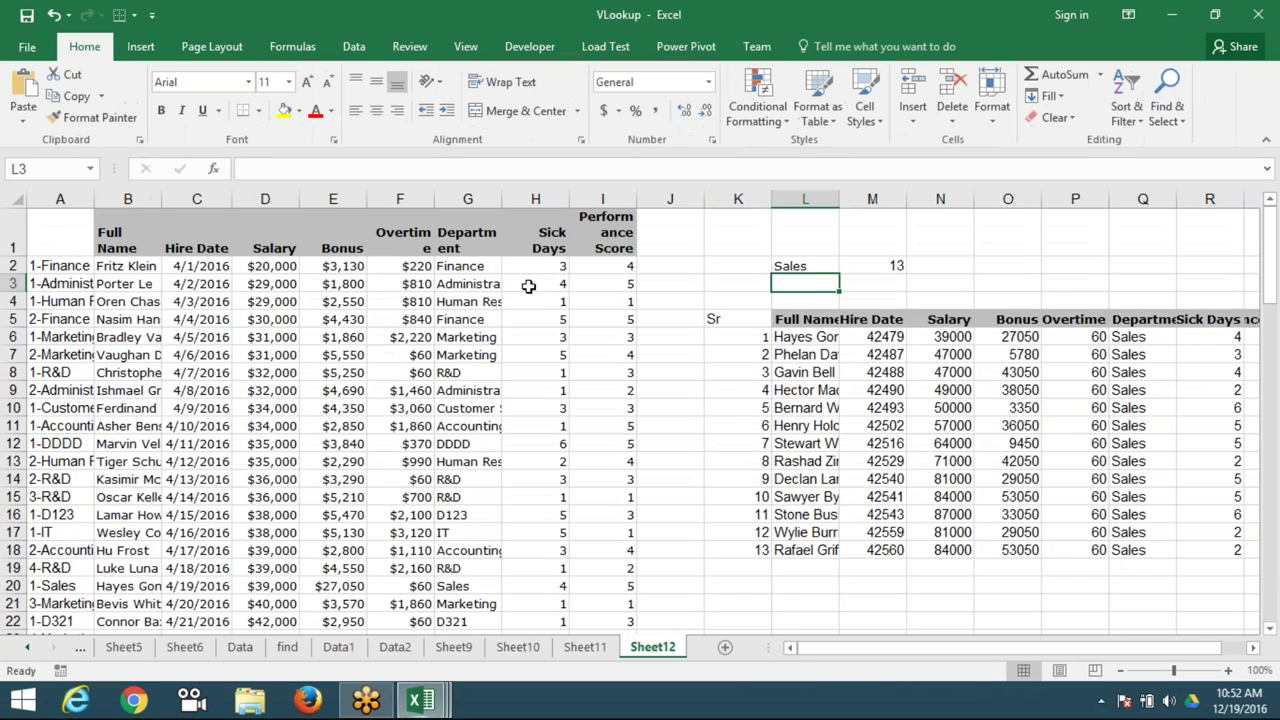
# - Look over the Sheet10, Sheet9, Data1 and Data2 sheets
pyautogui.click(534, 650)
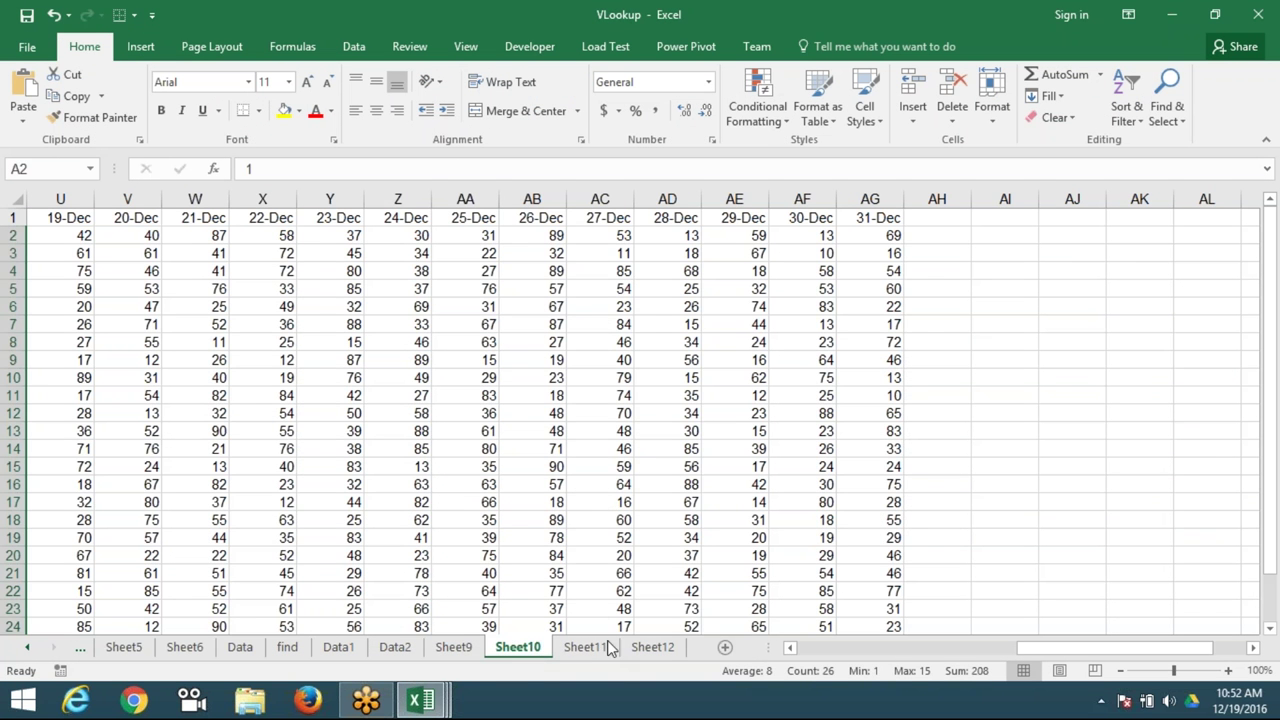
pyautogui.click(455, 650)
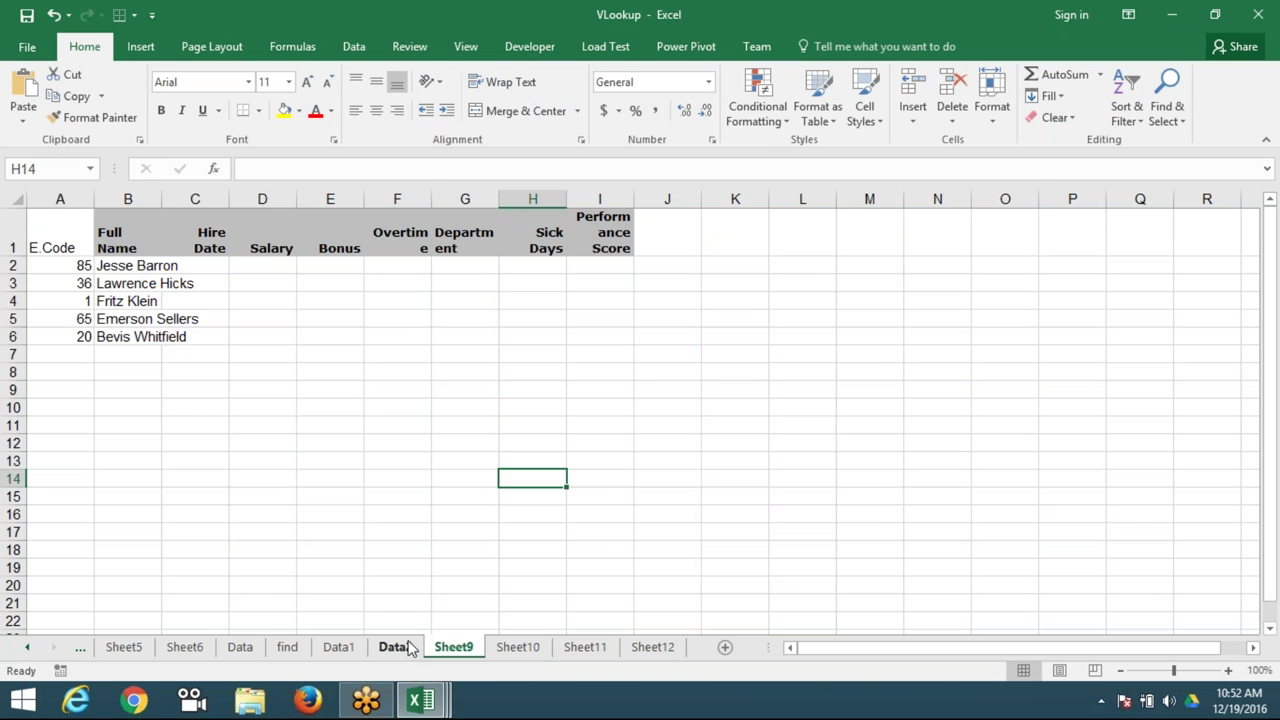
pyautogui.click(340, 650)
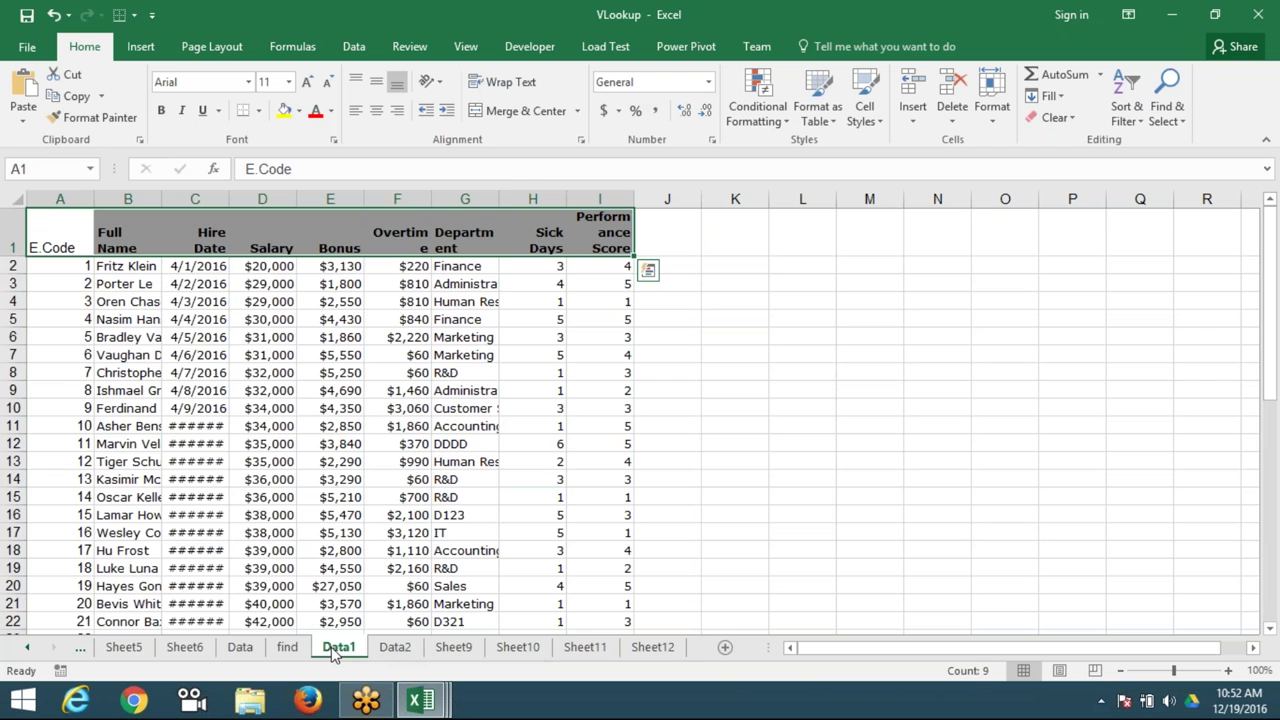
pyautogui.click(398, 650)
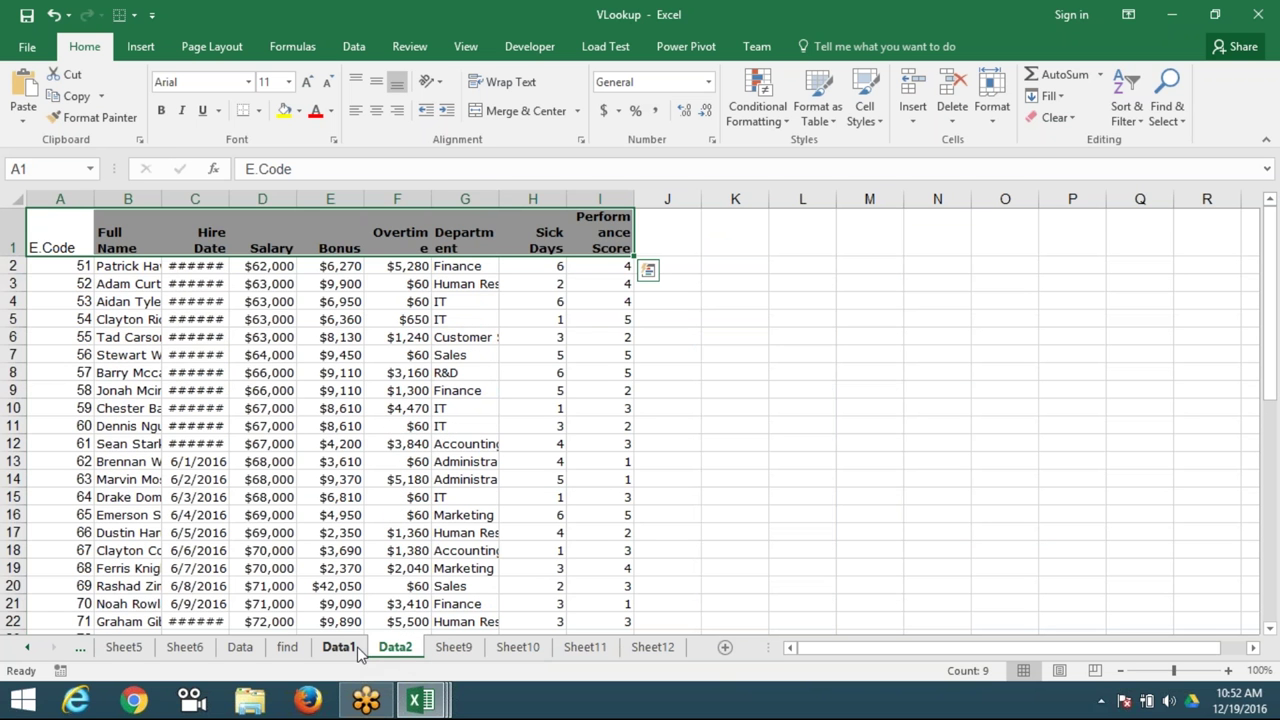
# - Check where the Data1 and Data2 employee tables end with Ctrl+Down, returning to the top
pyautogui.click(359, 652)
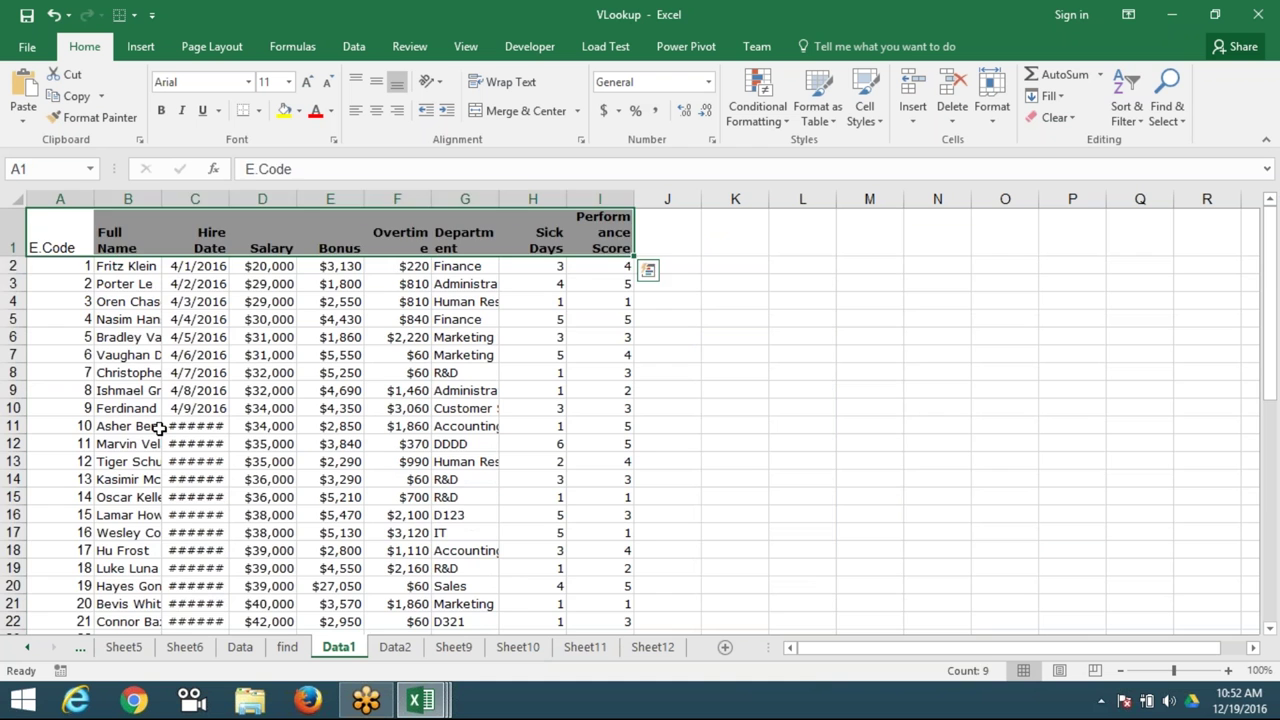
pyautogui.press('Down')
pyautogui.hotkey('ctrl', 'Down')
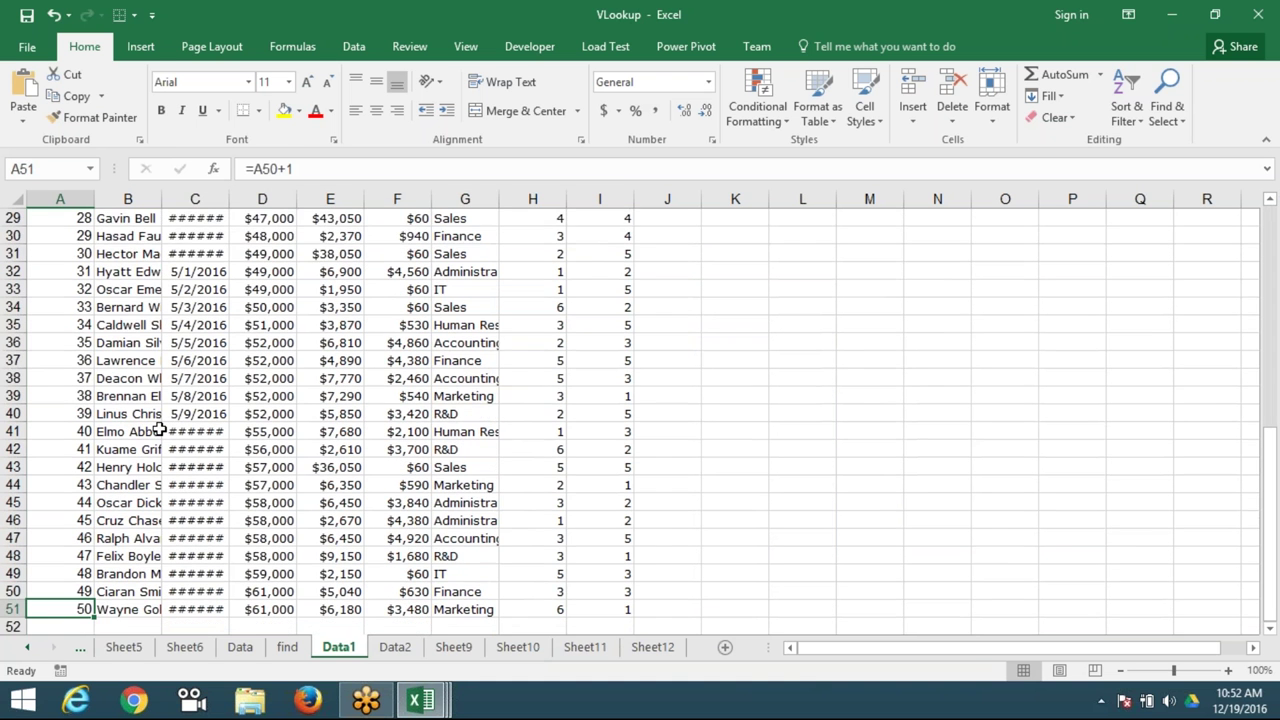
pyautogui.hotkey('ctrl', 'Home')
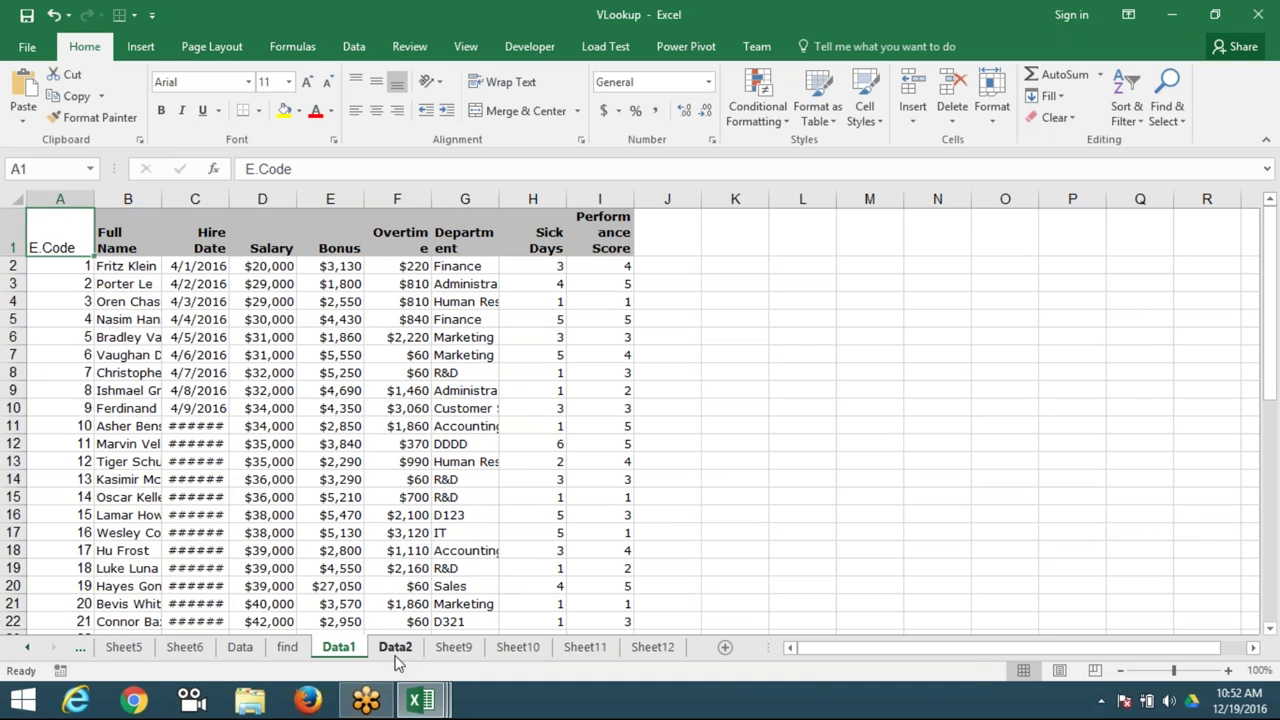
pyautogui.click(396, 652)
pyautogui.press('Down')
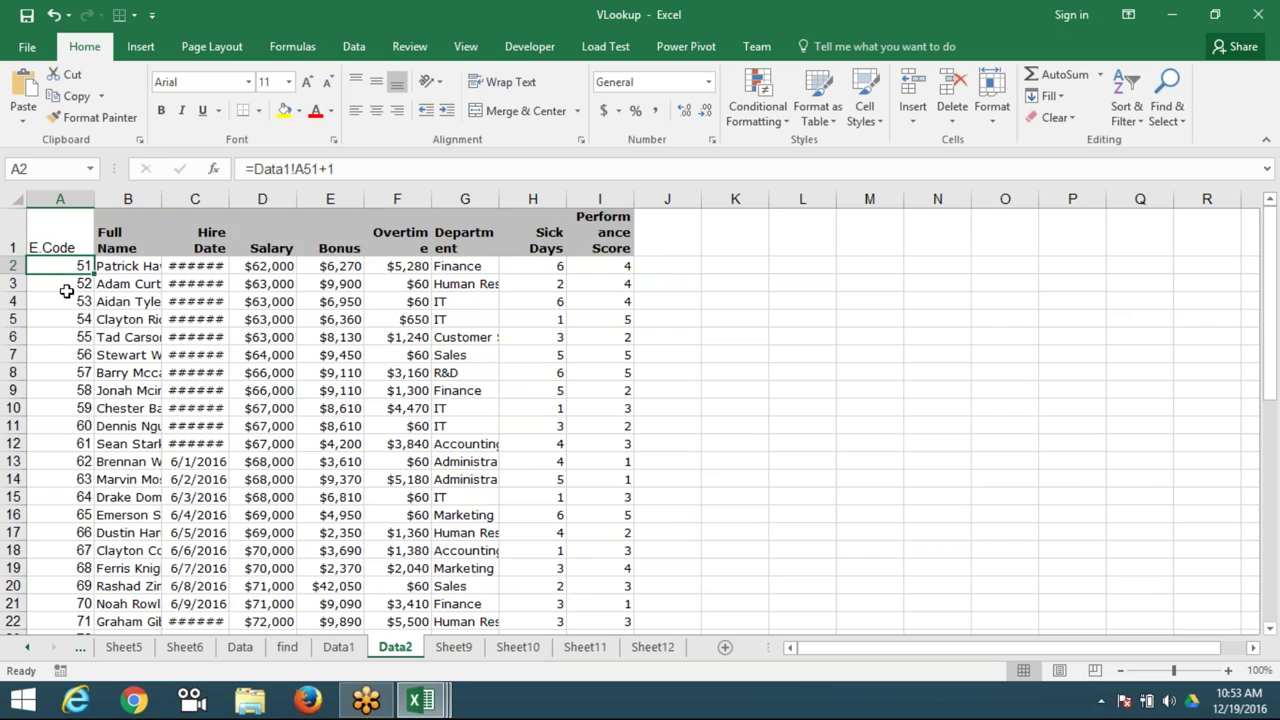
pyautogui.hotkey('ctrl', 'Down')
pyautogui.hotkey('ctrl', 'Home')
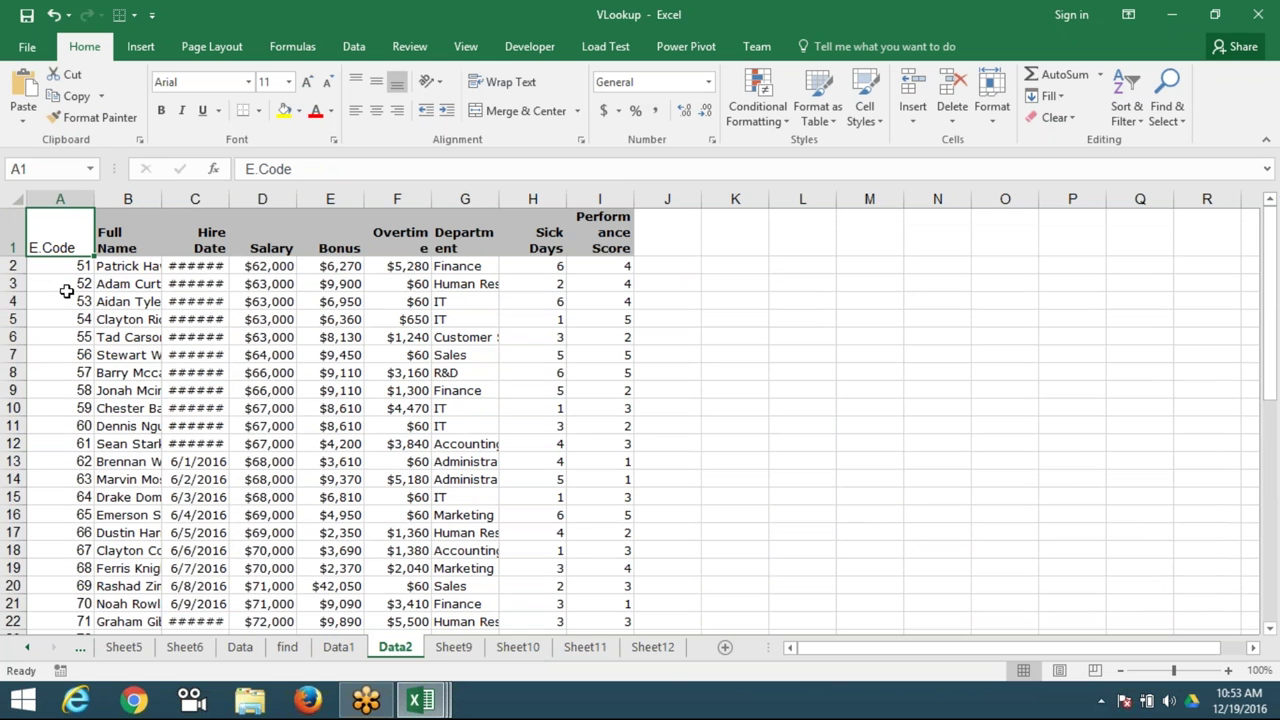
# - Delete the names in B2:B7 on Sheet9, keeping the E.Codes in column A
pyautogui.click(452, 647)
pyautogui.click(237, 370)
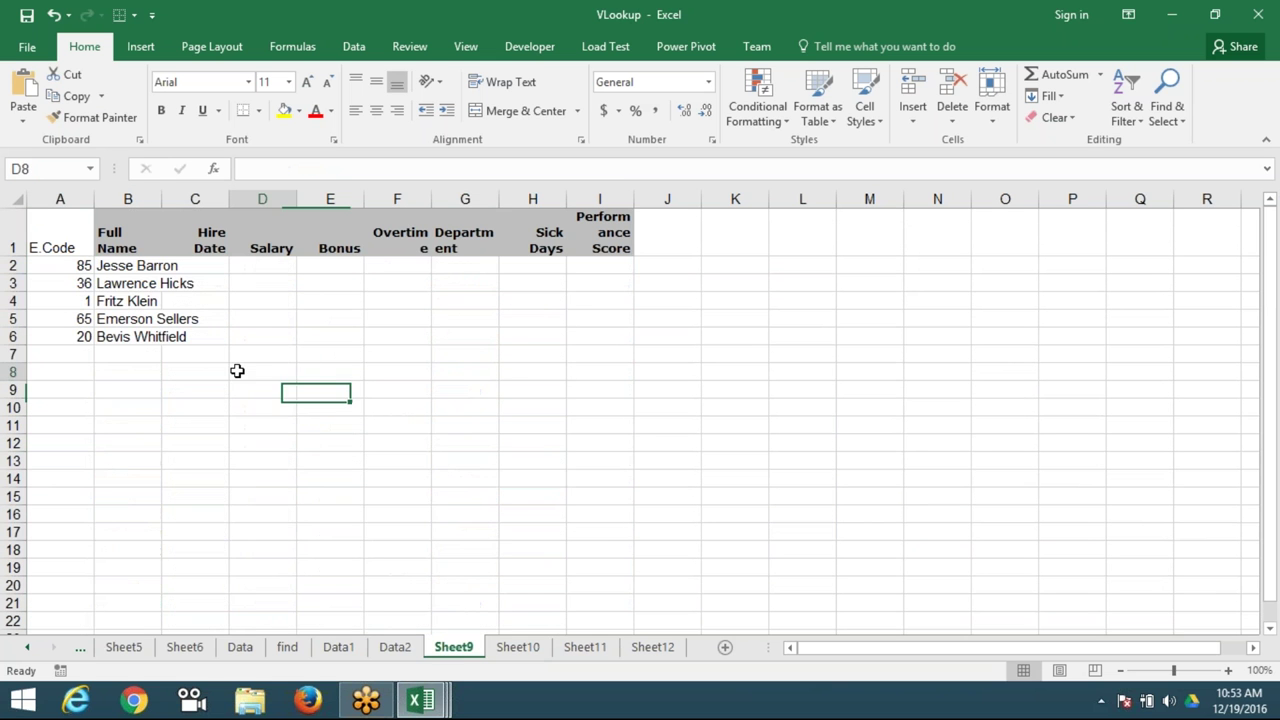
pyautogui.moveTo(148, 266); pyautogui.dragTo(144, 354)
pyautogui.press('Delete')
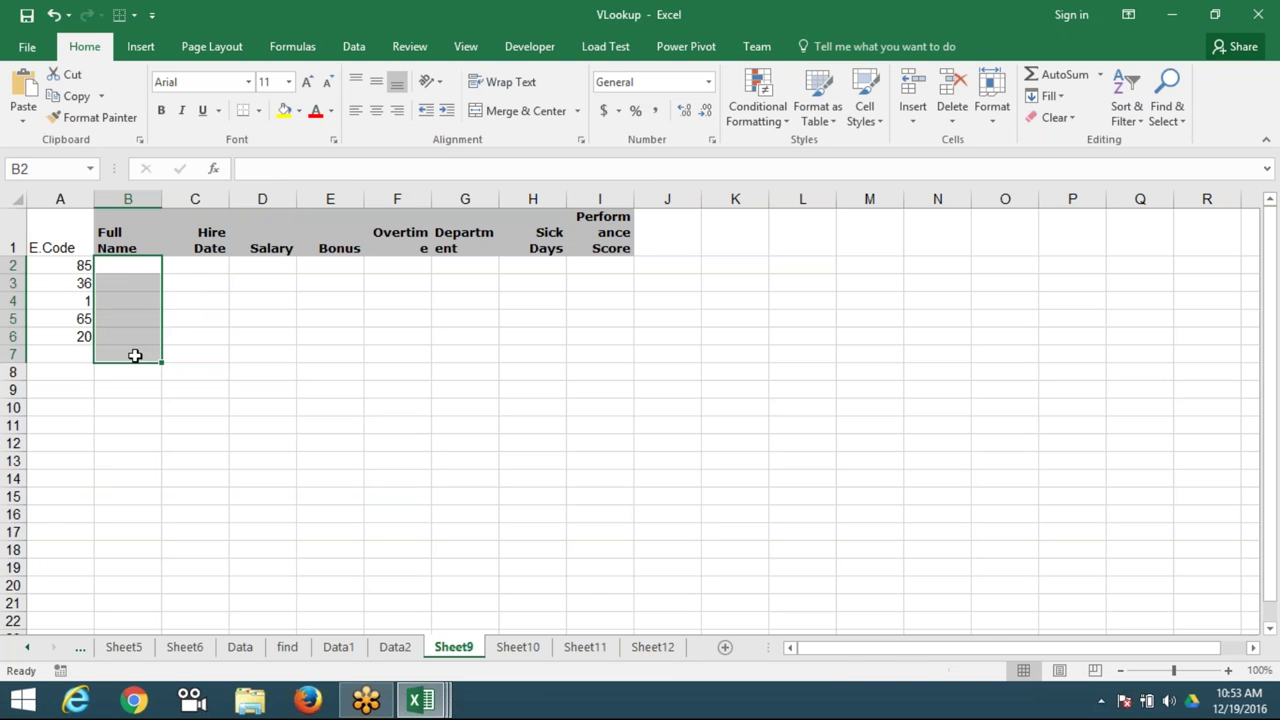
pyautogui.moveTo(63, 262); pyautogui.dragTo(62, 338)
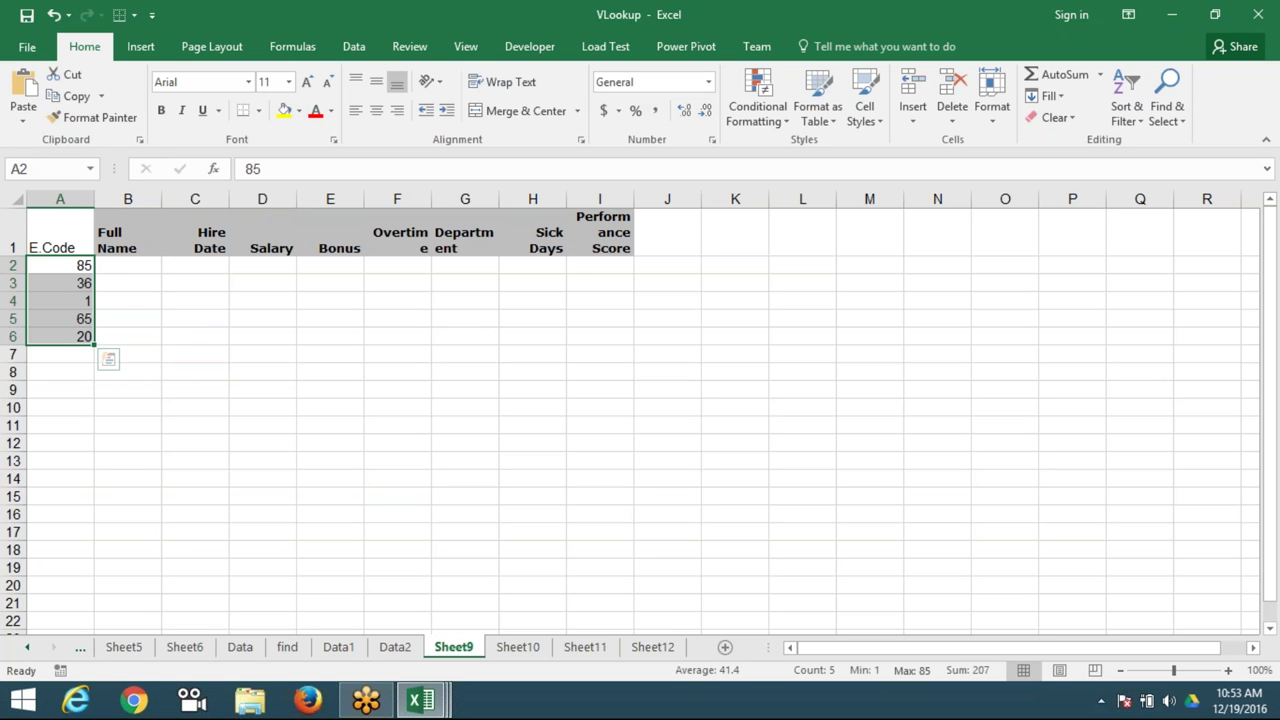
# - Glance at the Data2 and Data1 sheets, then return to Sheet9
pyautogui.click(394, 648)
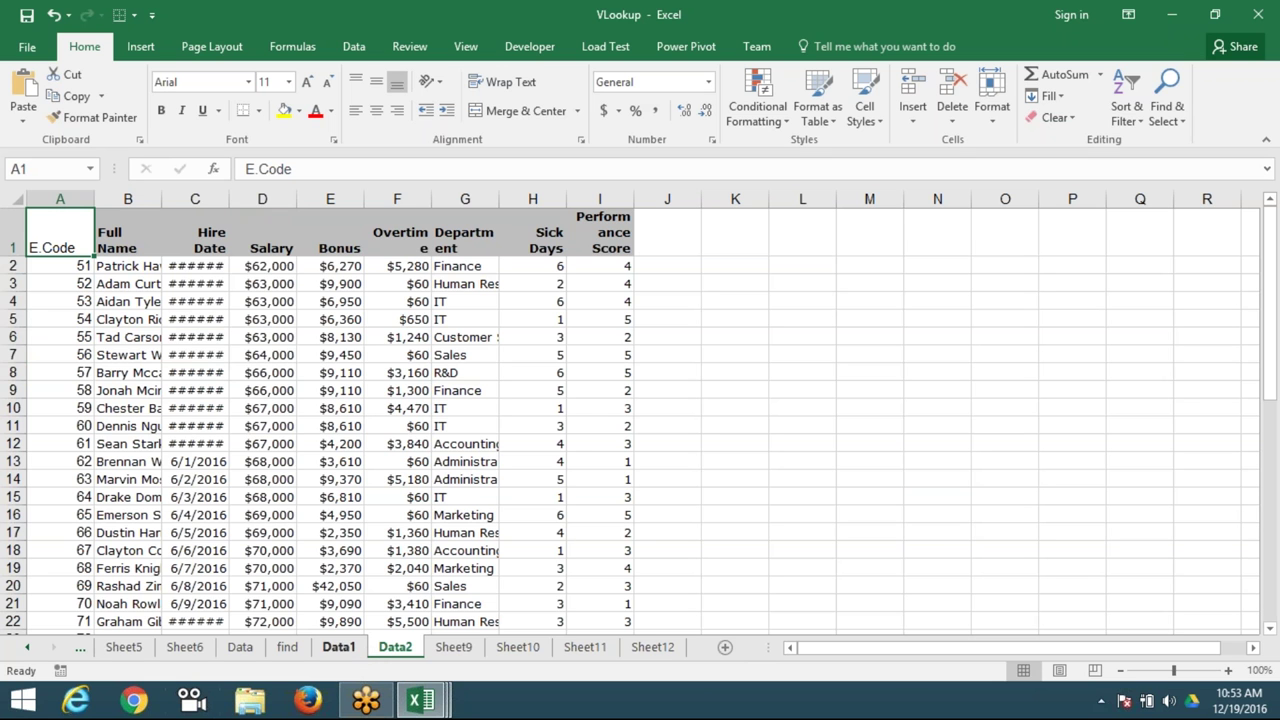
pyautogui.click(337, 648)
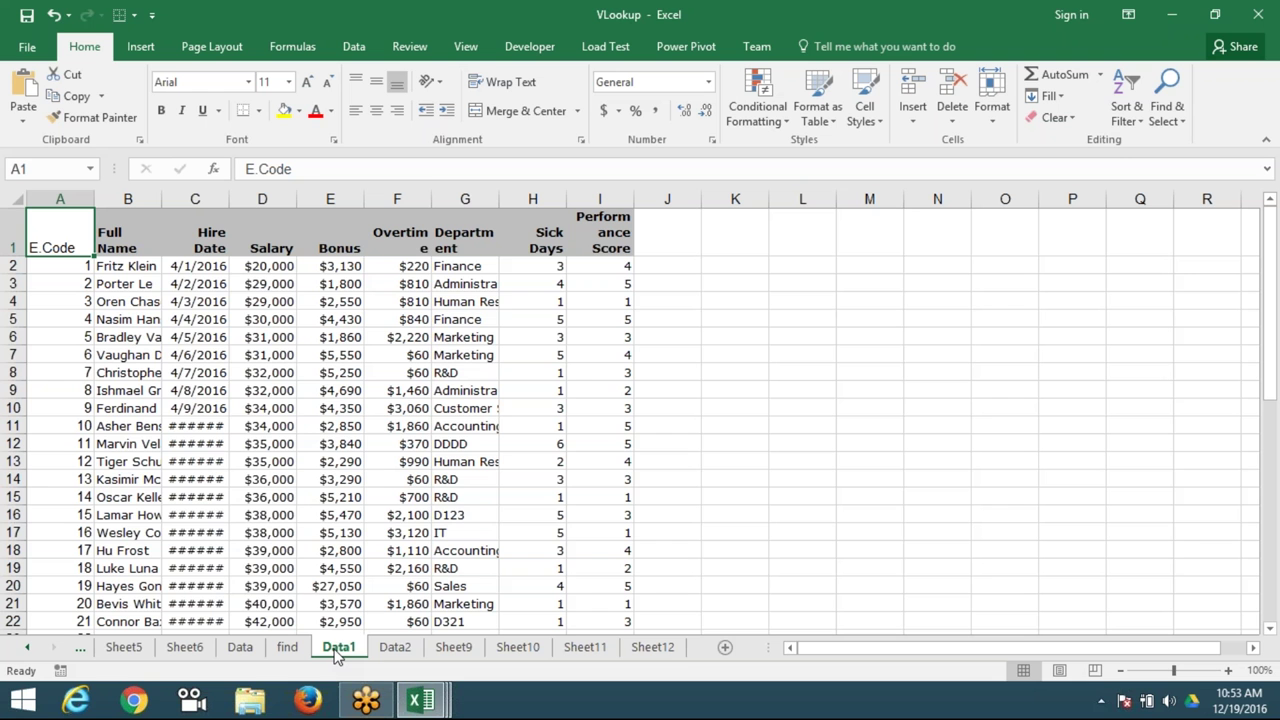
pyautogui.click(403, 651)
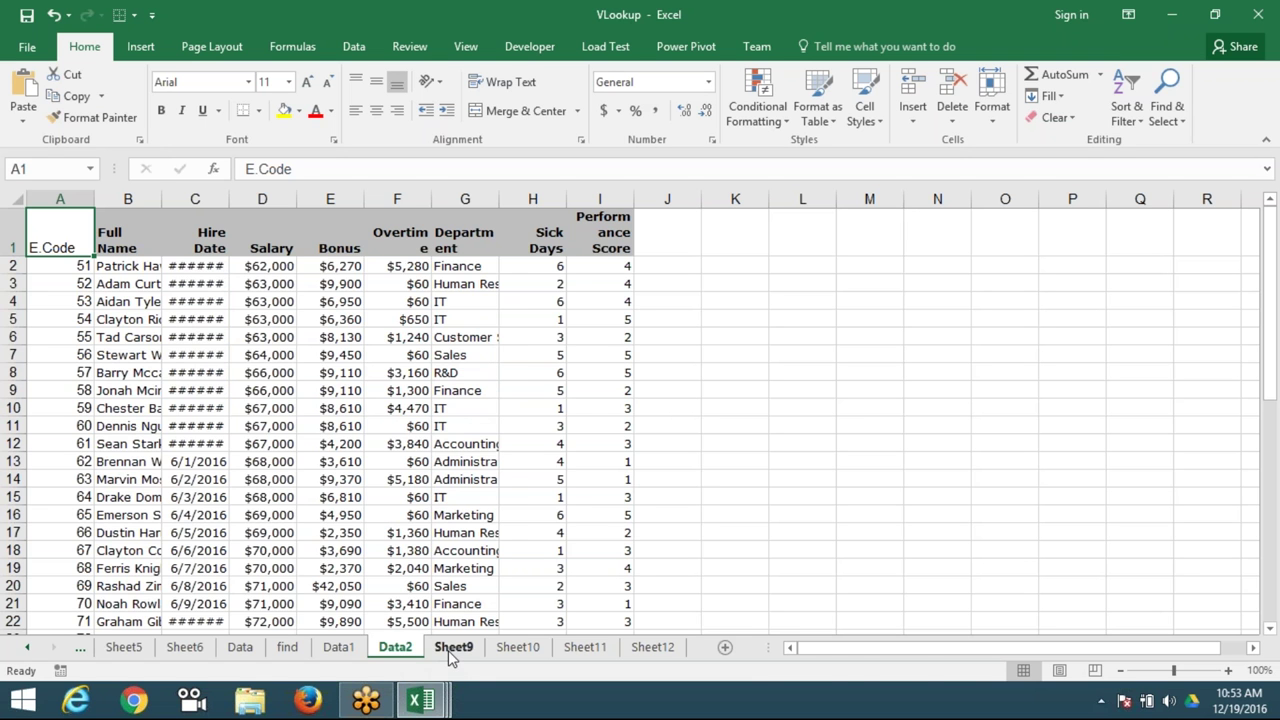
pyautogui.click(448, 650)
# - Enter =VLOOKUP(A2,Data1!A:I,2,0) in B2
pyautogui.click(130, 268)
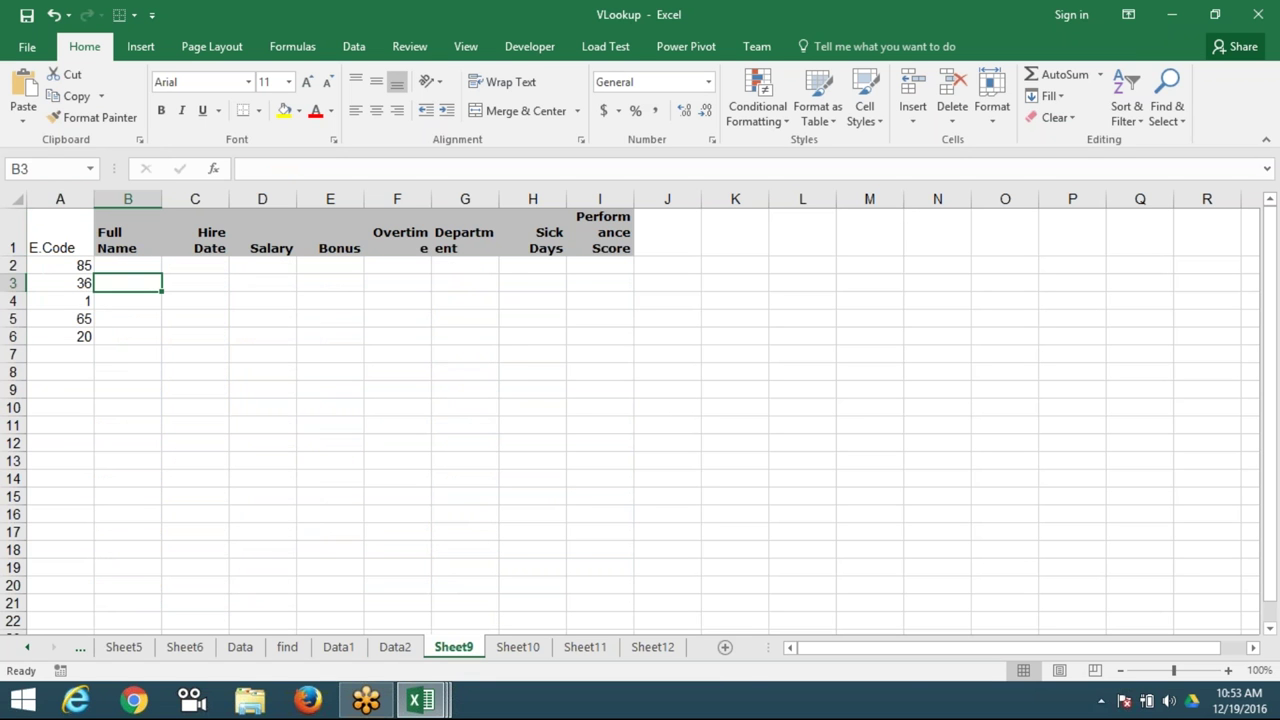
pyautogui.write('=VLOOKUP(')
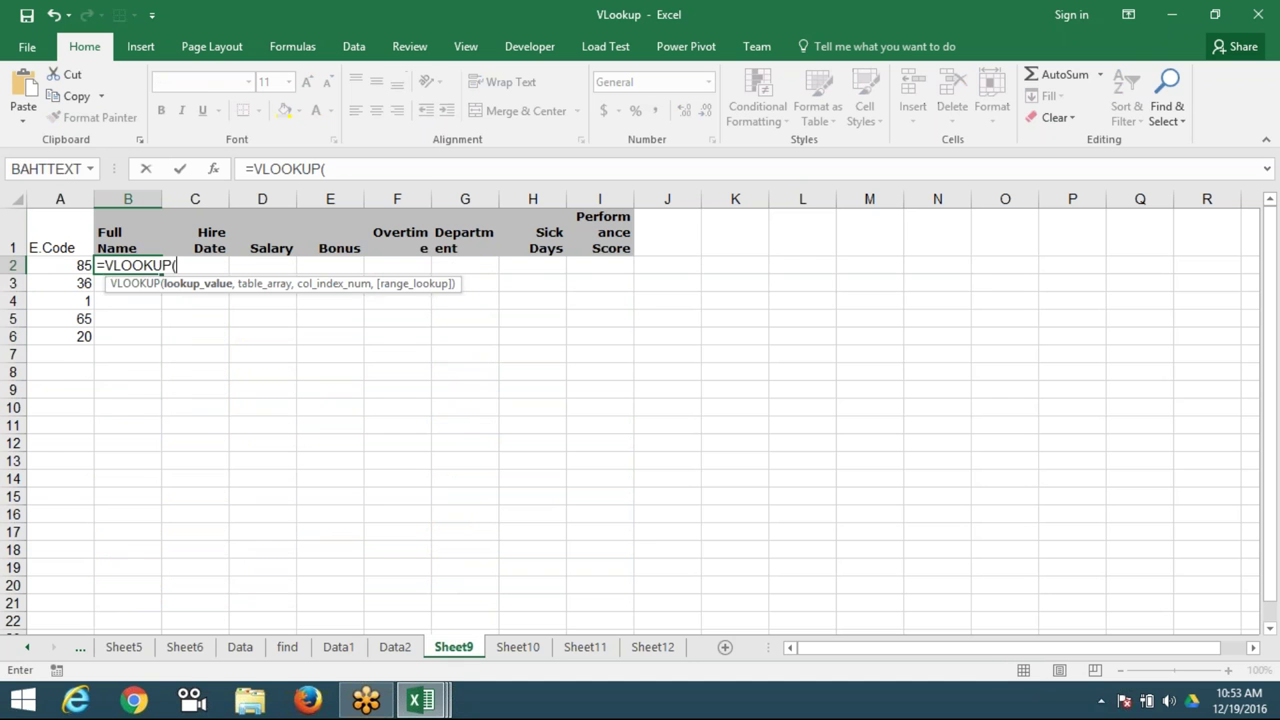
pyautogui.click(60, 265)
pyautogui.write(',')
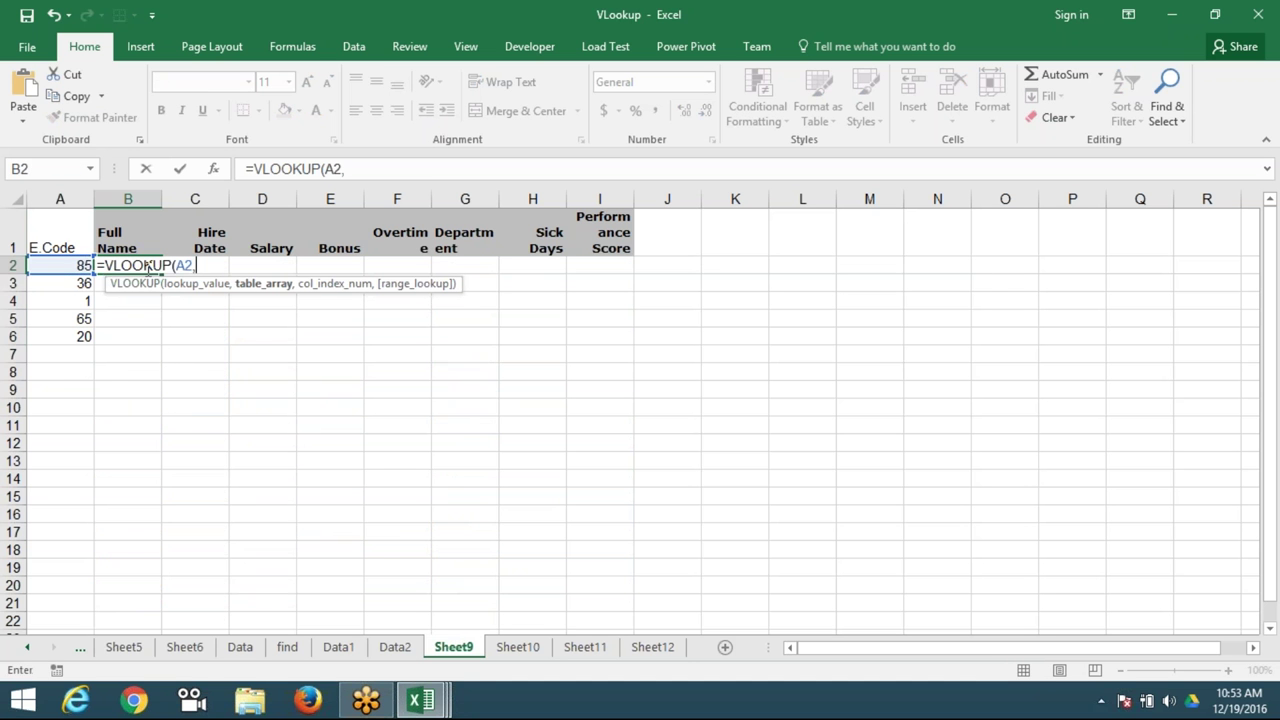
pyautogui.click(340, 647)
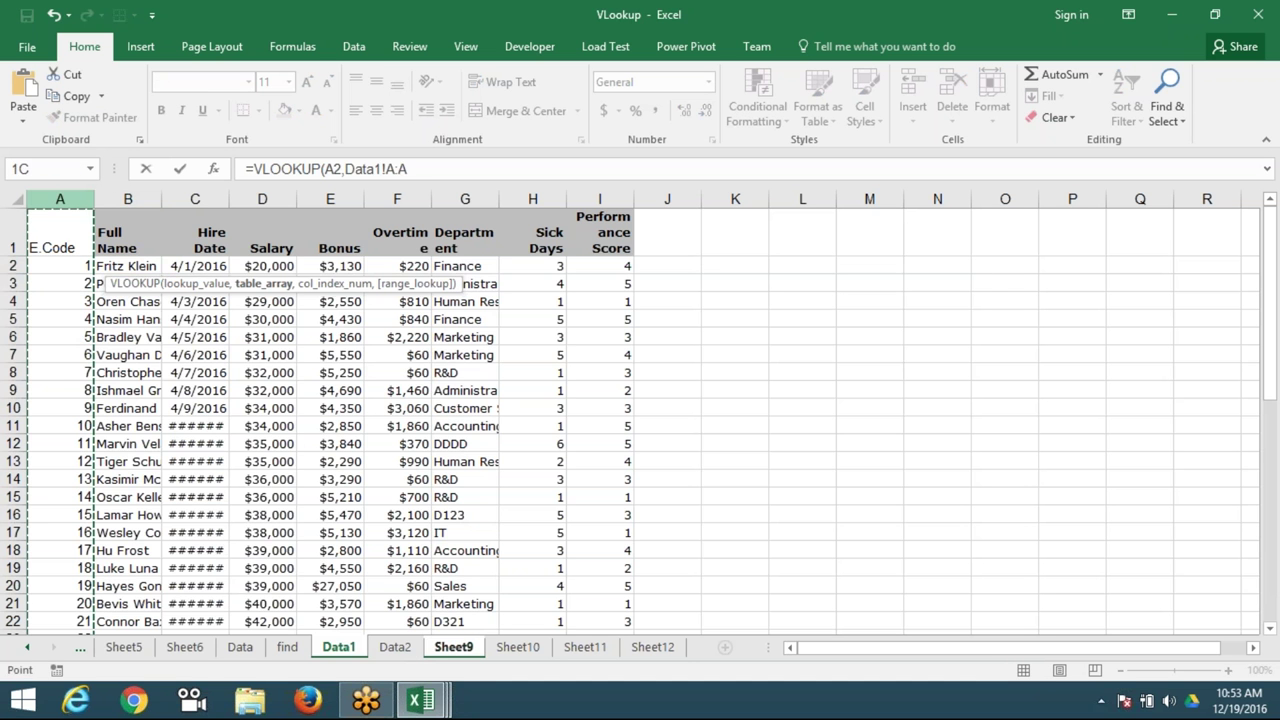
pyautogui.moveTo(60, 199); pyautogui.dragTo(600, 197)
pyautogui.write(',2')
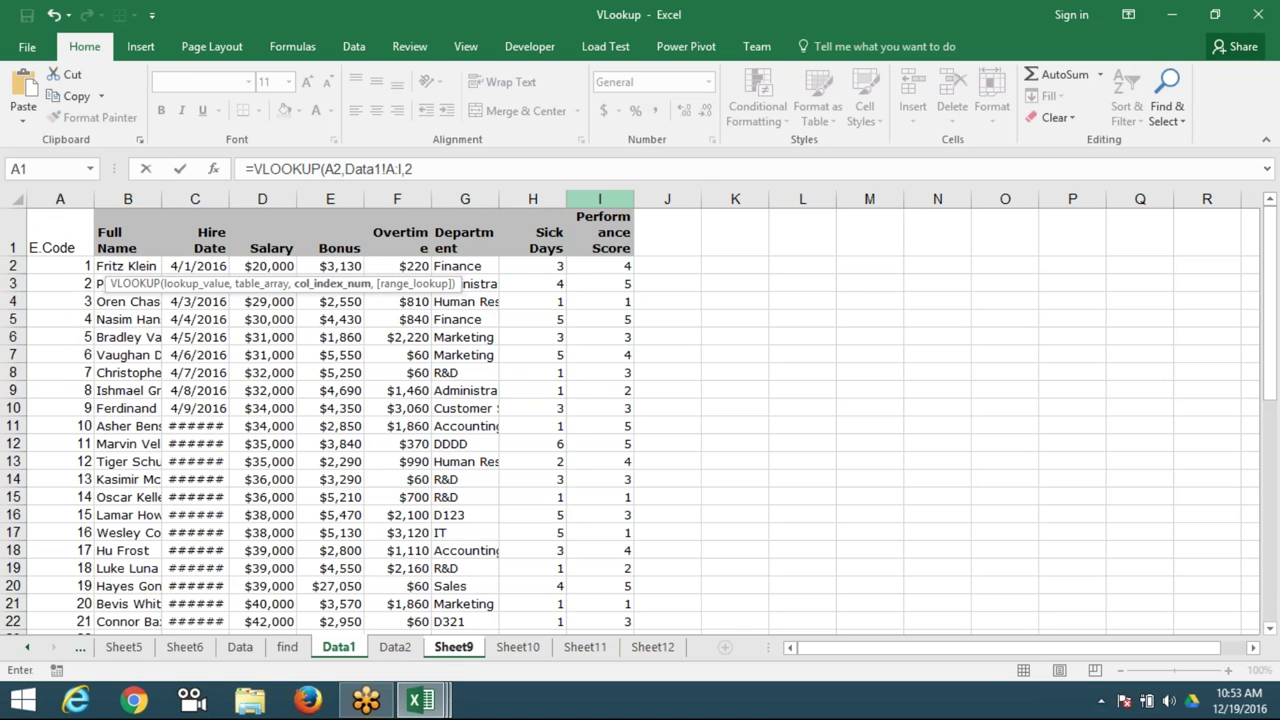
pyautogui.write(',0')
pyautogui.press('Return')
# - Enter =VLOOKUP(A2,Data2!A:I,2,0) in C2
pyautogui.press('Up')
pyautogui.press('Right')
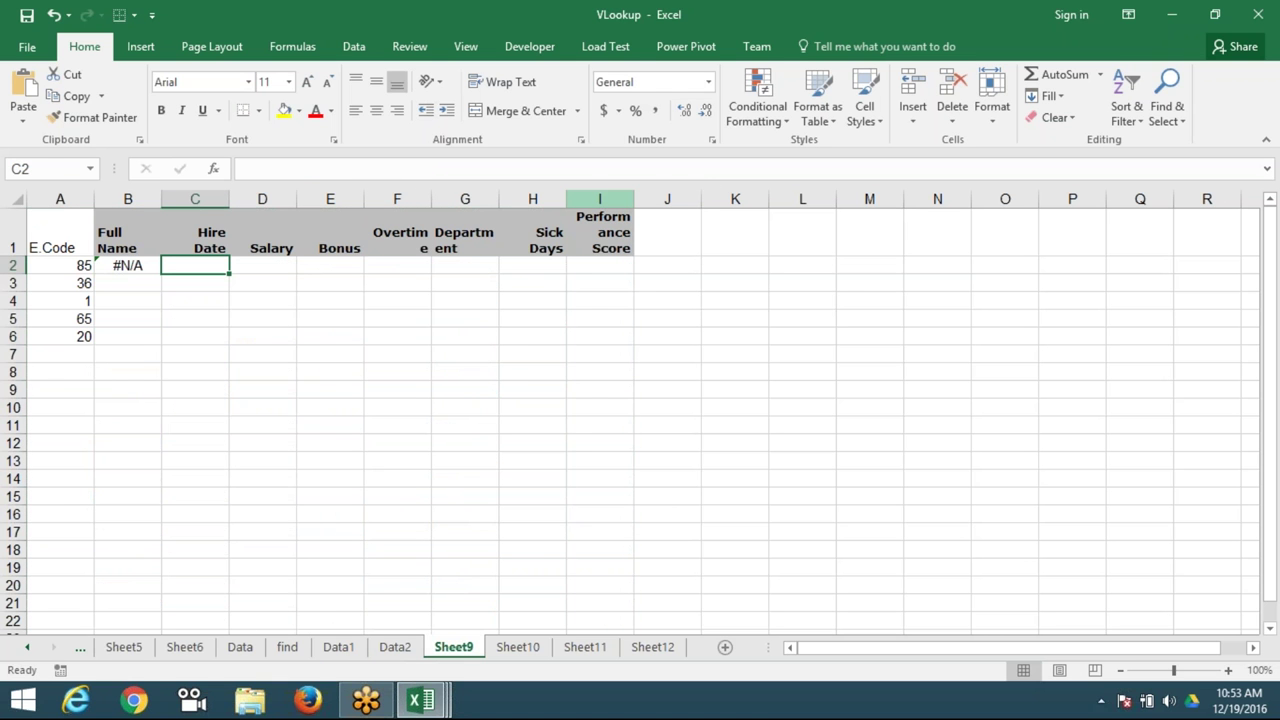
pyautogui.write('=B')
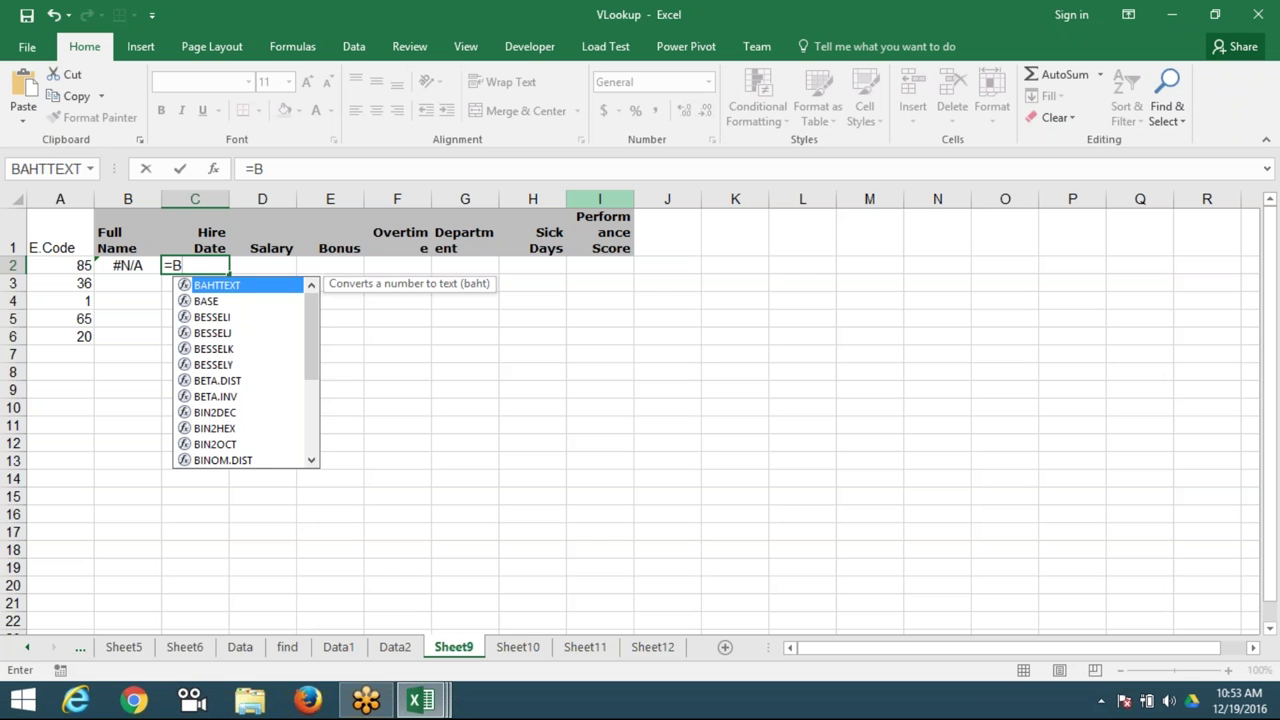
pyautogui.press('BackSpace')
pyautogui.write('VL')
pyautogui.press('Tab')
pyautogui.click(93, 266)
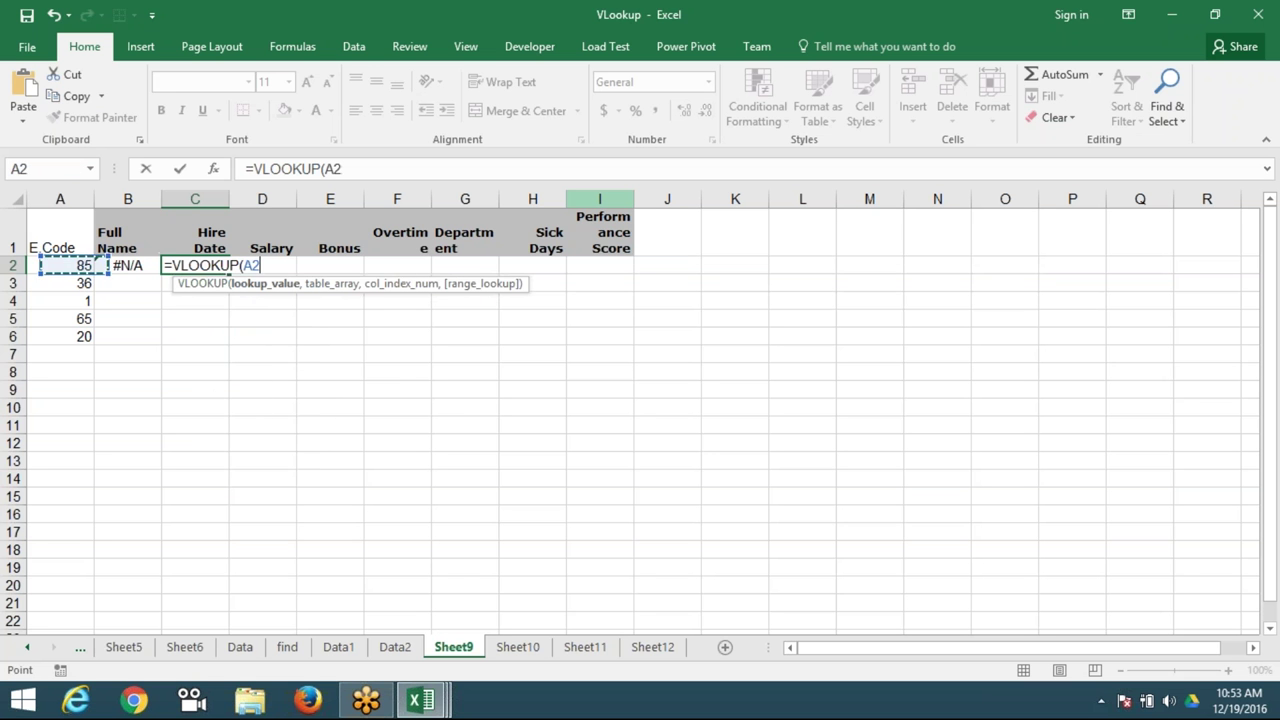
pyautogui.write(',')
pyautogui.click(395, 647)
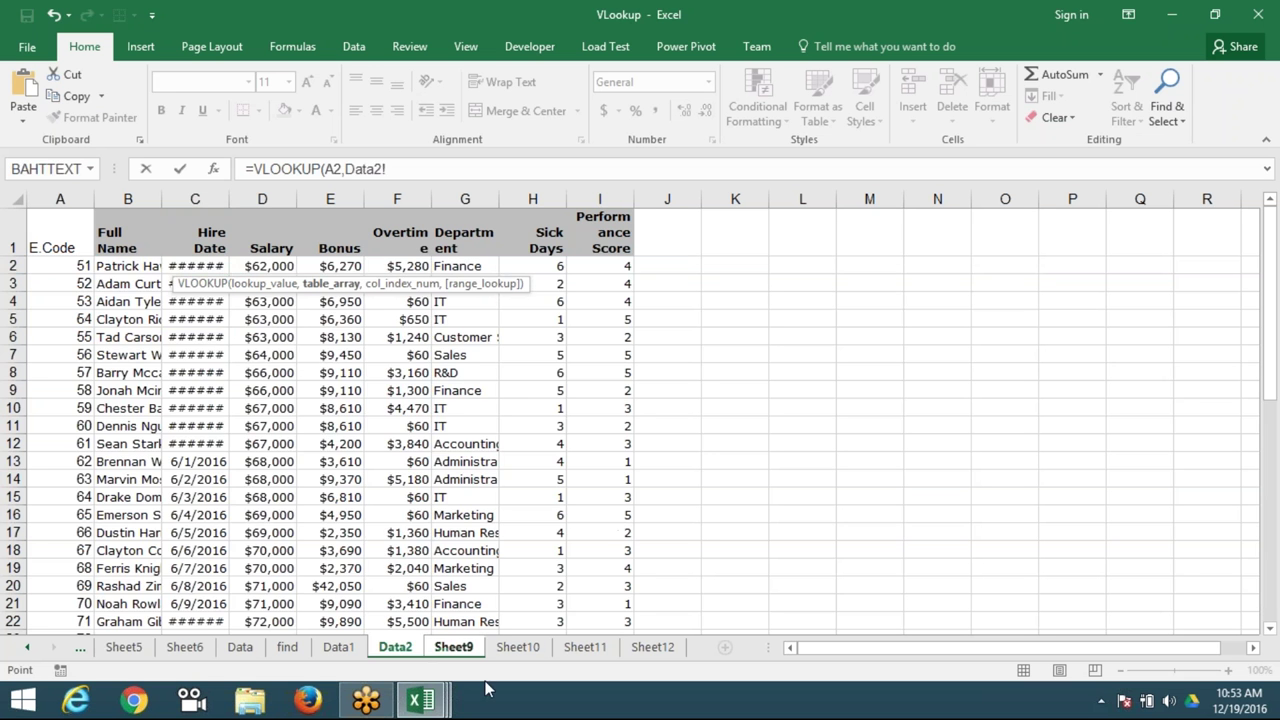
pyautogui.moveTo(83, 197); pyautogui.dragTo(600, 199)
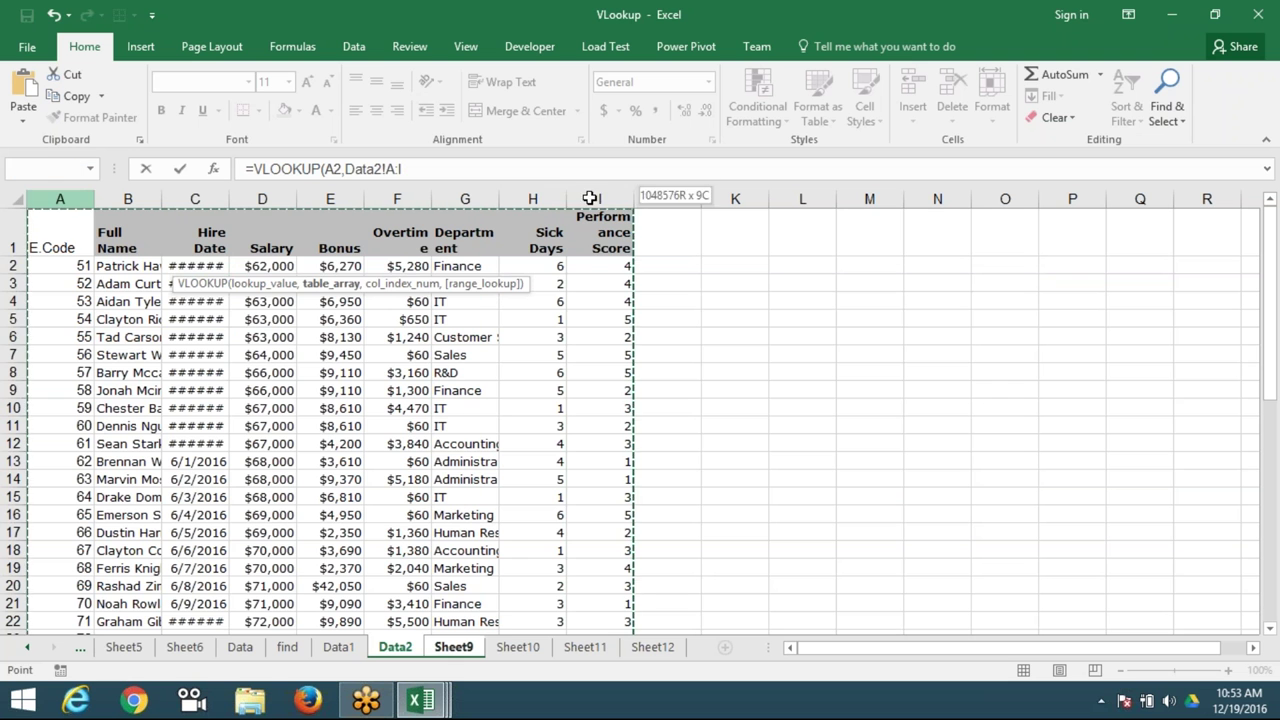
pyautogui.write(',3')
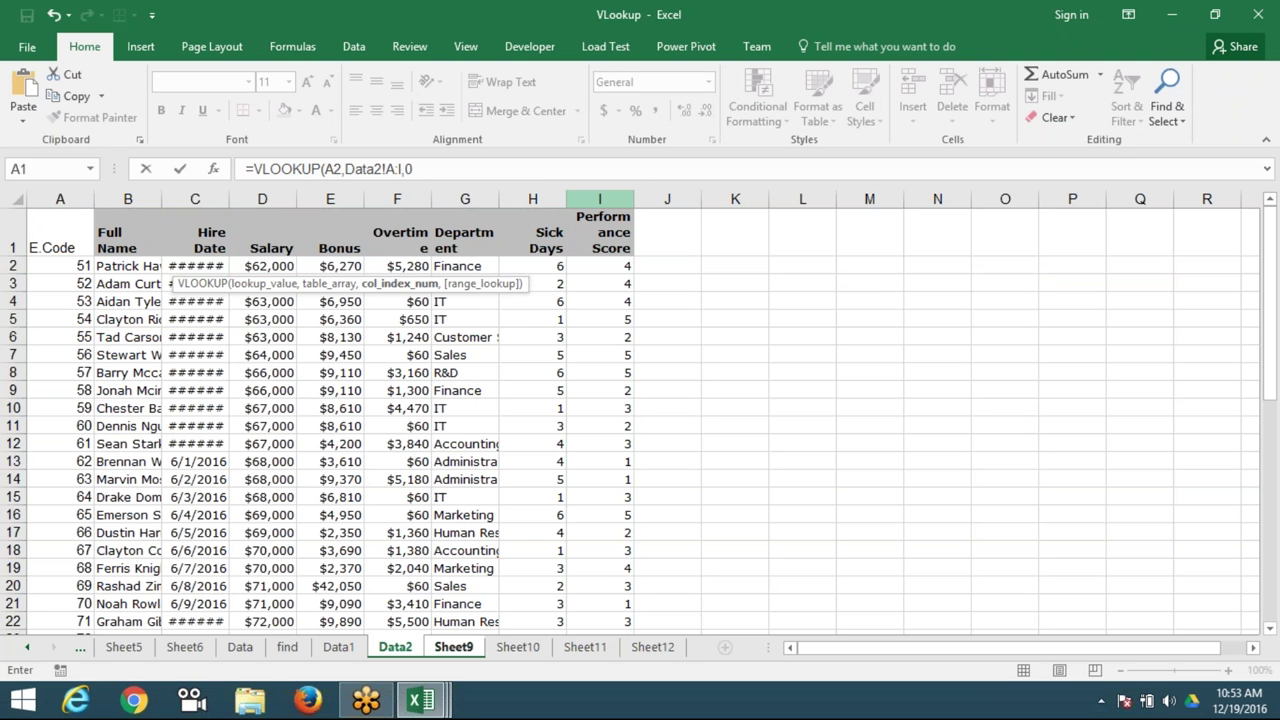
pyautogui.write(',')
pyautogui.press('BackSpace')
pyautogui.press('BackSpace')
pyautogui.write('2')
pyautogui.write(',0')
pyautogui.press('Return')
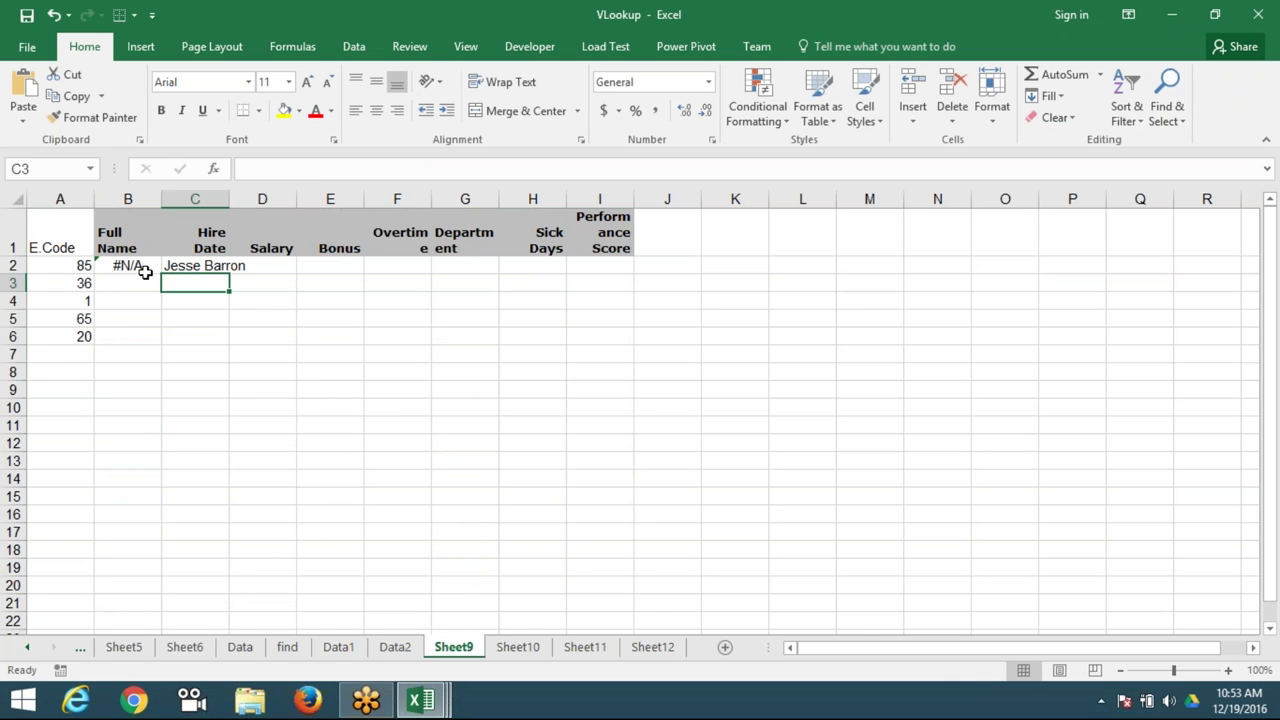
# - Fill both lookups down to row 6 and check the formulas in B3, C3, B5 and C5
pyautogui.moveTo(140, 266)
pyautogui.mouseDown()
pyautogui.moveTo(197, 265)
pyautogui.moveTo(229, 344)
pyautogui.mouseUp()
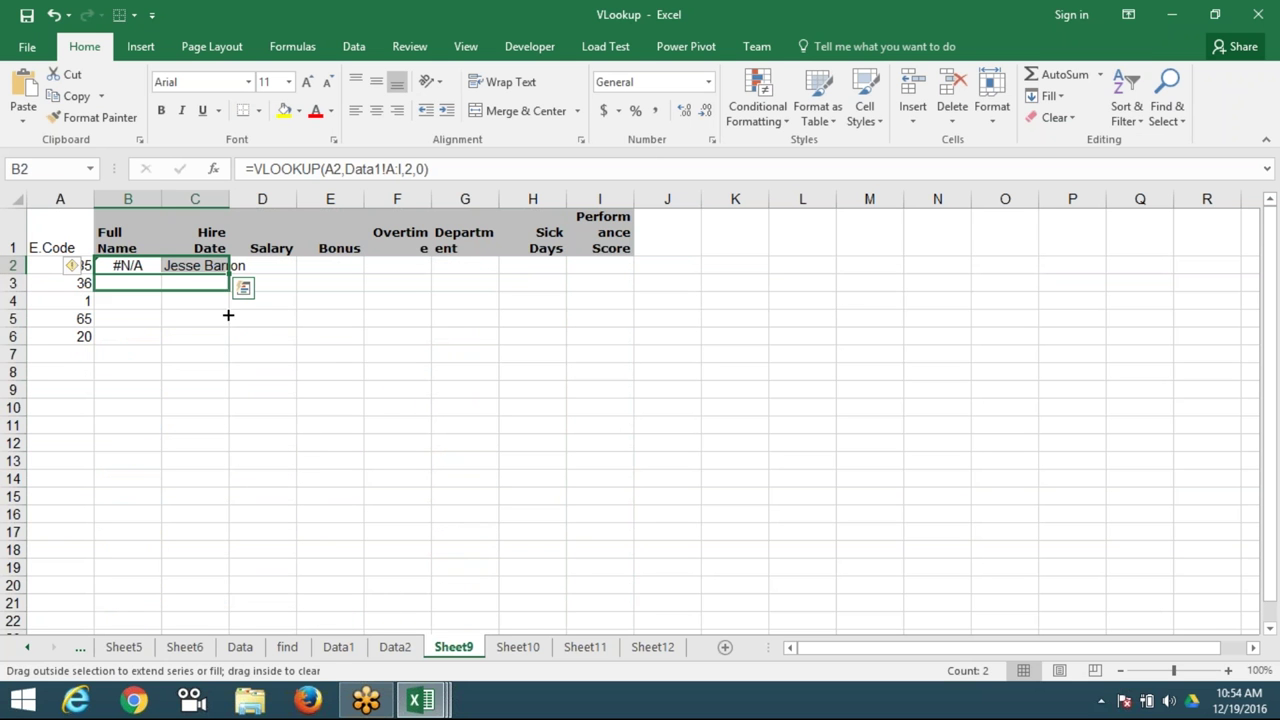
pyautogui.click(126, 283)
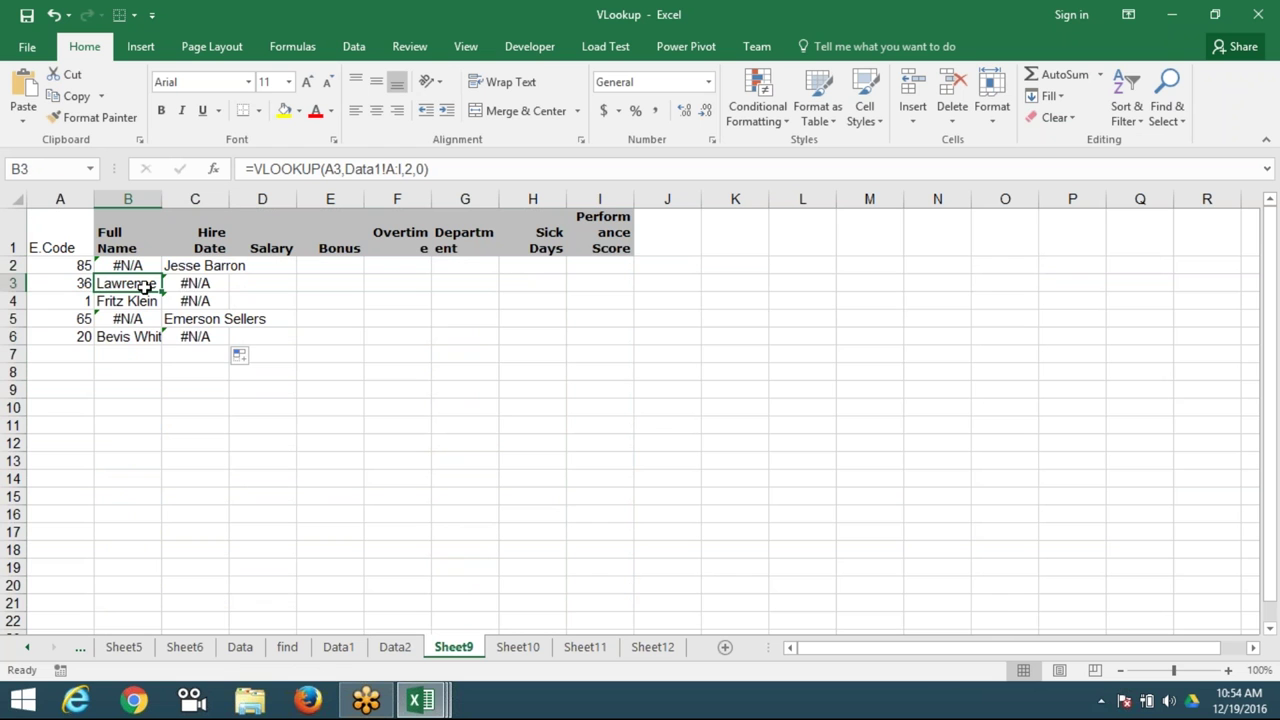
pyautogui.click(214, 285)
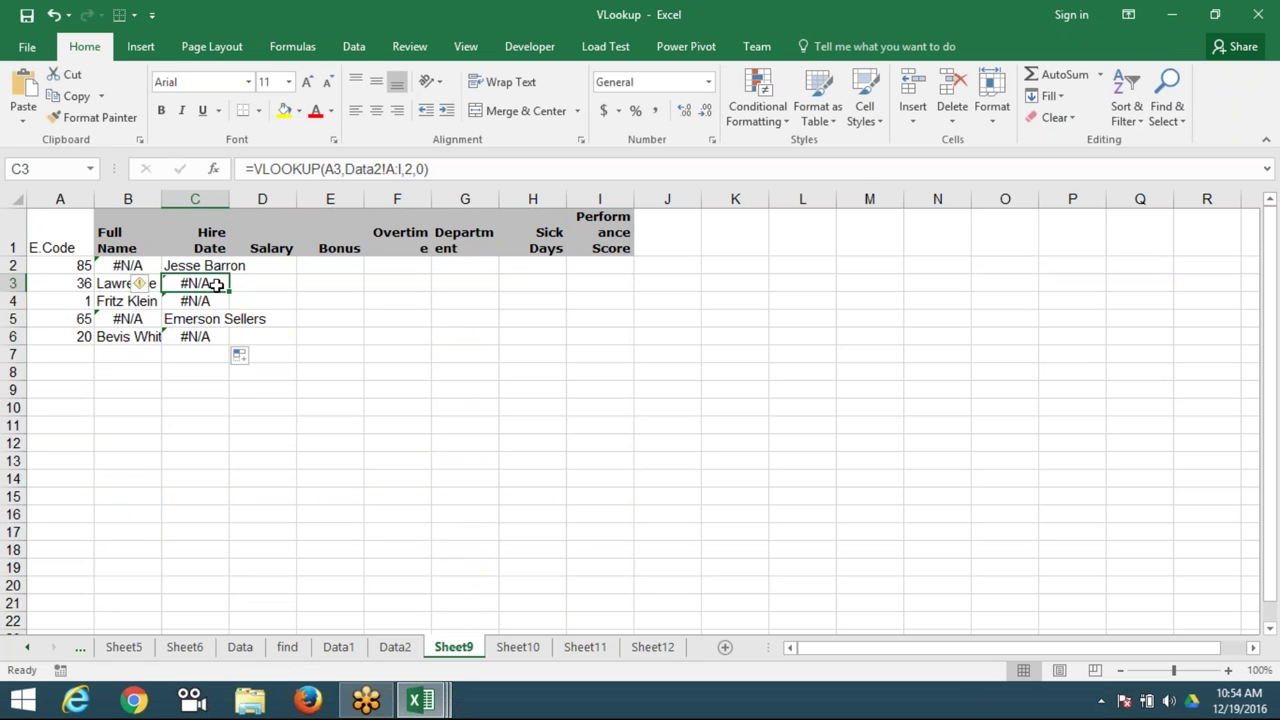
pyautogui.click(135, 318)
pyautogui.click(201, 318)
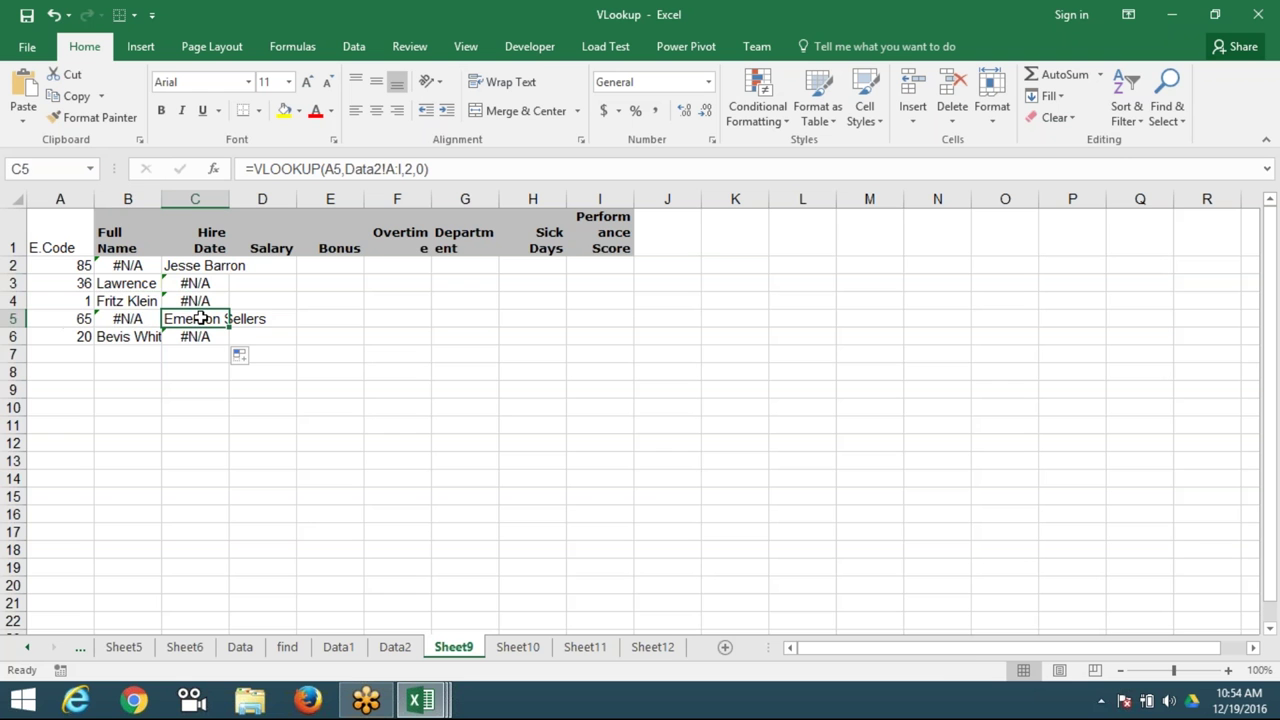
# - Select D2 beside the results and widen column C so Hire Date fits
pyautogui.moveTo(231, 324)
pyautogui.mouseDown()
pyautogui.moveTo(214, 340)
pyautogui.moveTo(245, 338)
pyautogui.mouseUp()
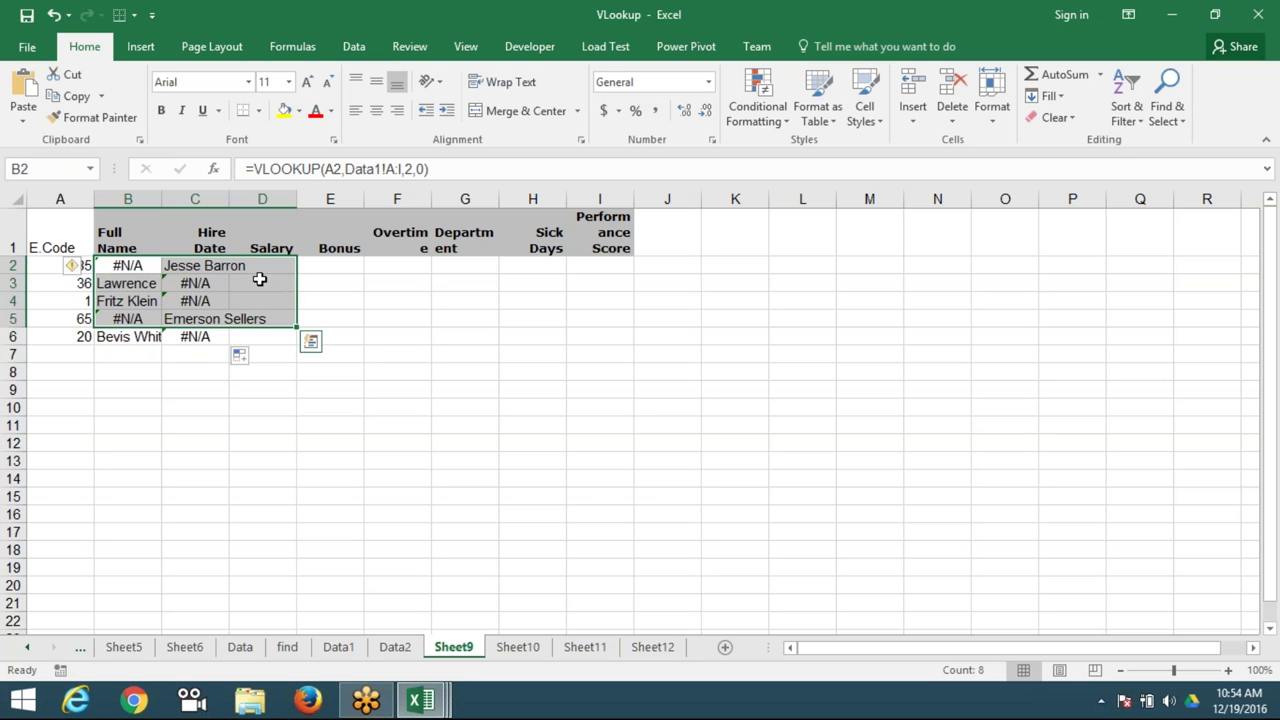
pyautogui.moveTo(266, 271)
pyautogui.mouseDown()
pyautogui.moveTo(409, 278)
pyautogui.moveTo(470, 358)
pyautogui.mouseUp()
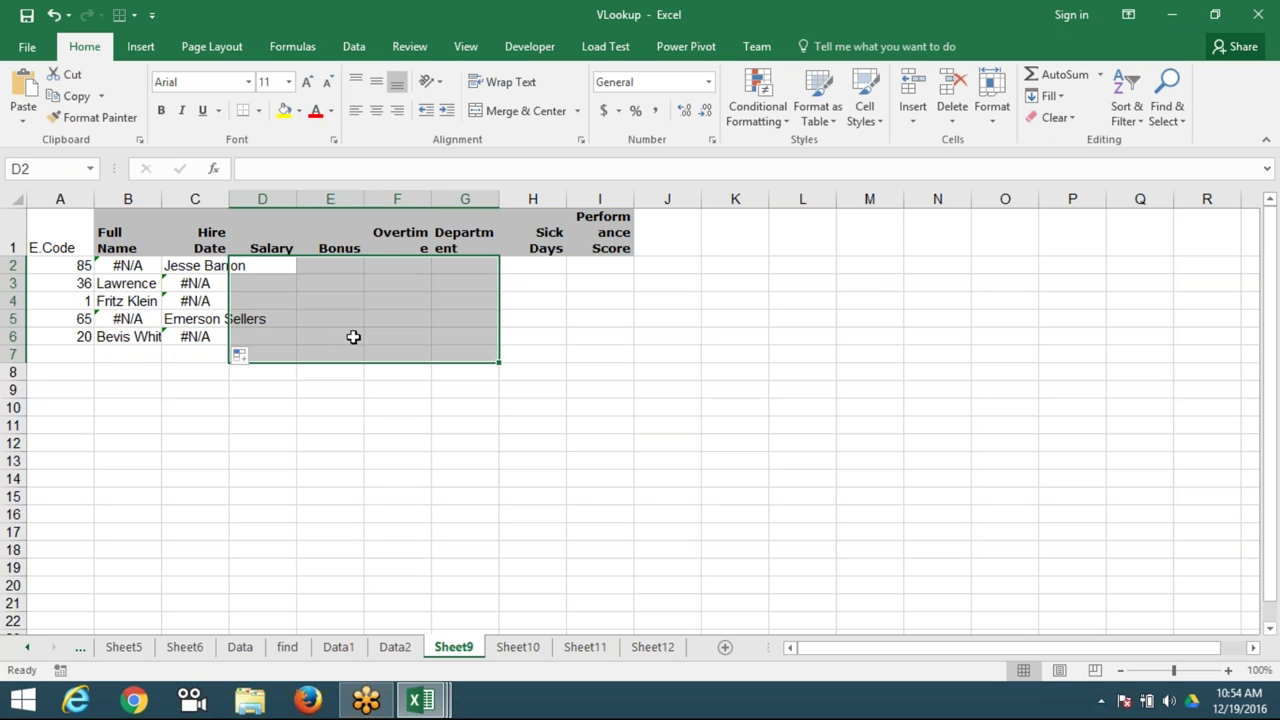
pyautogui.click(300, 268)
pyautogui.click(280, 266)
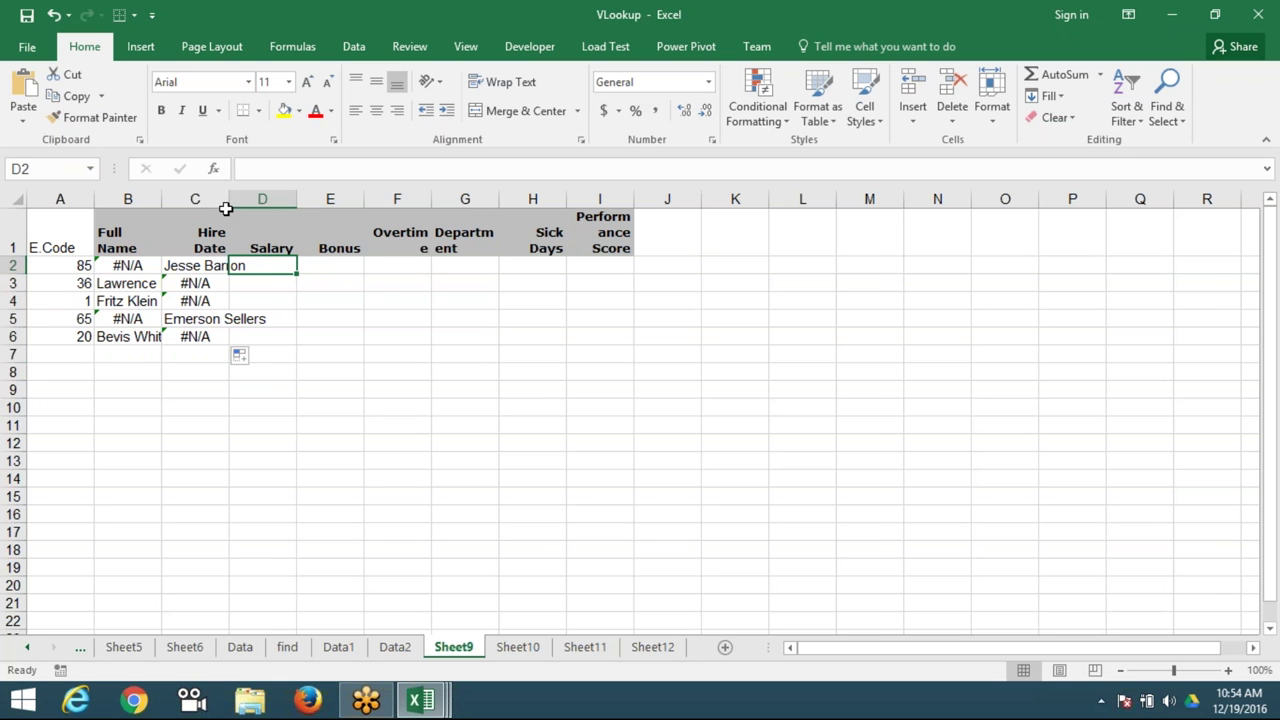
pyautogui.moveTo(228, 202); pyautogui.dragTo(270, 202)
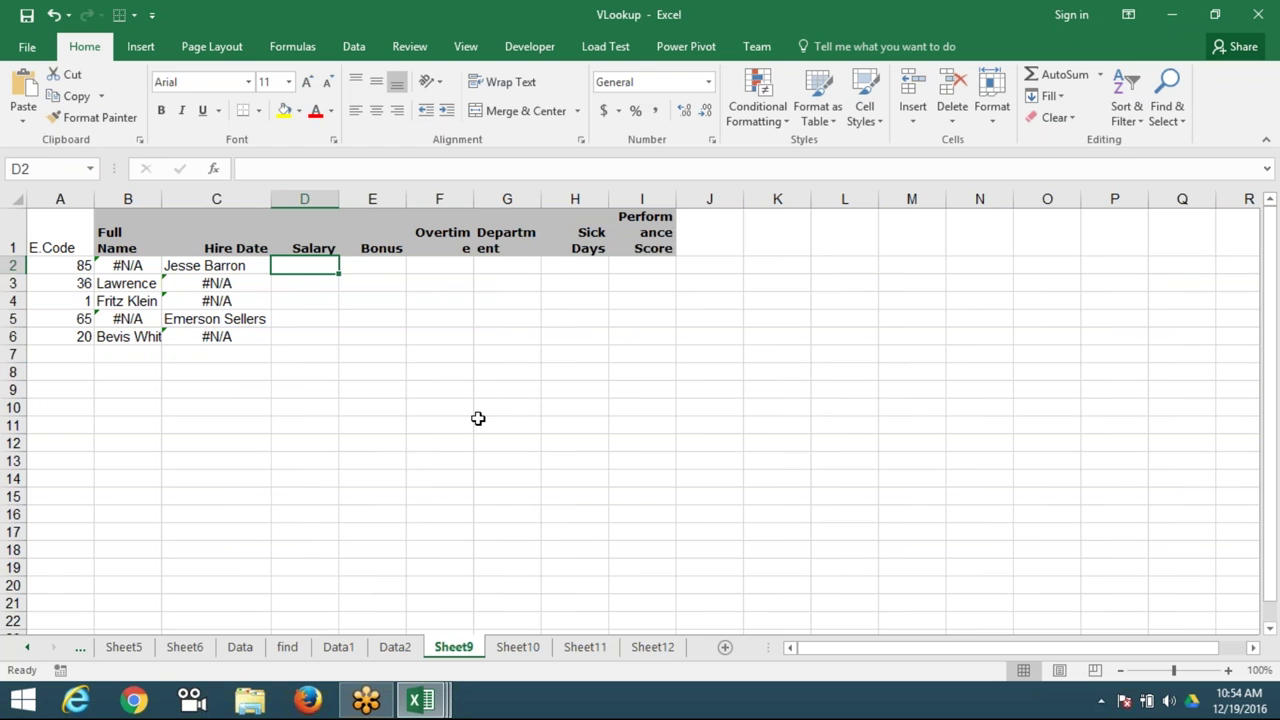
# - Enter =IFERROR(B2,C2) in D2
pyautogui.write('=IF')
pyautogui.press('Down')
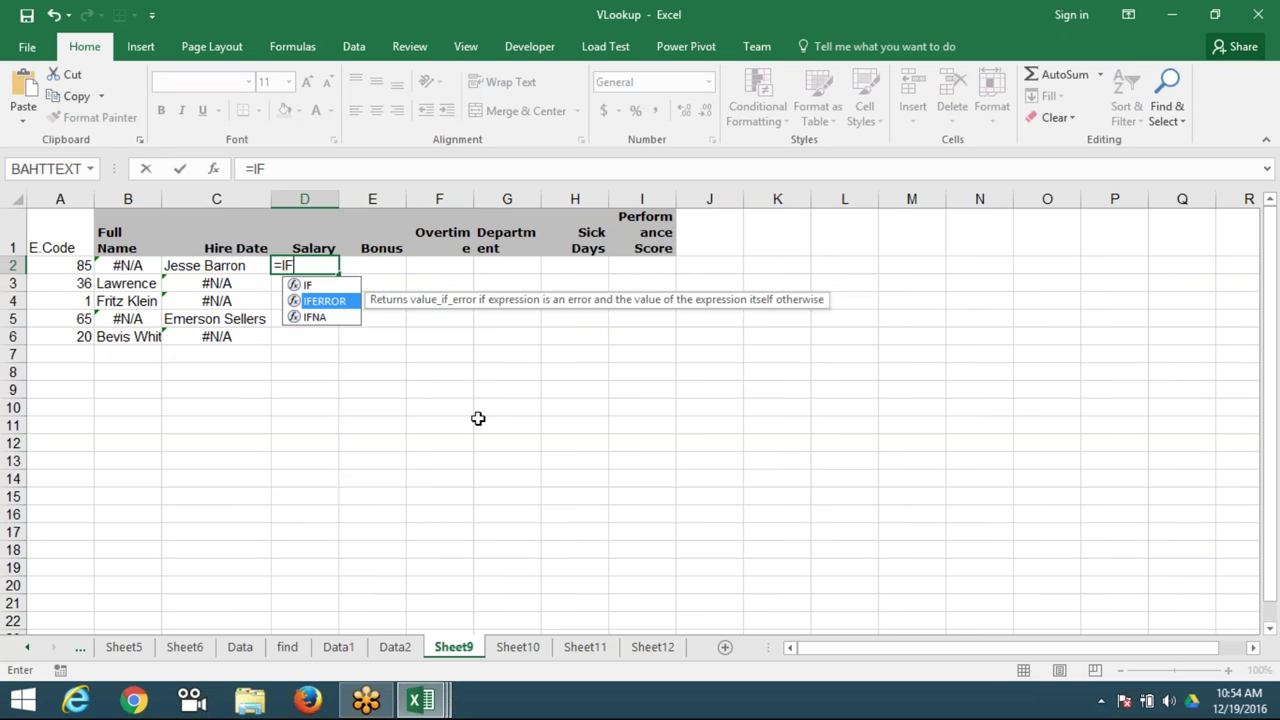
pyautogui.press('Tab')
pyautogui.click(100, 265)
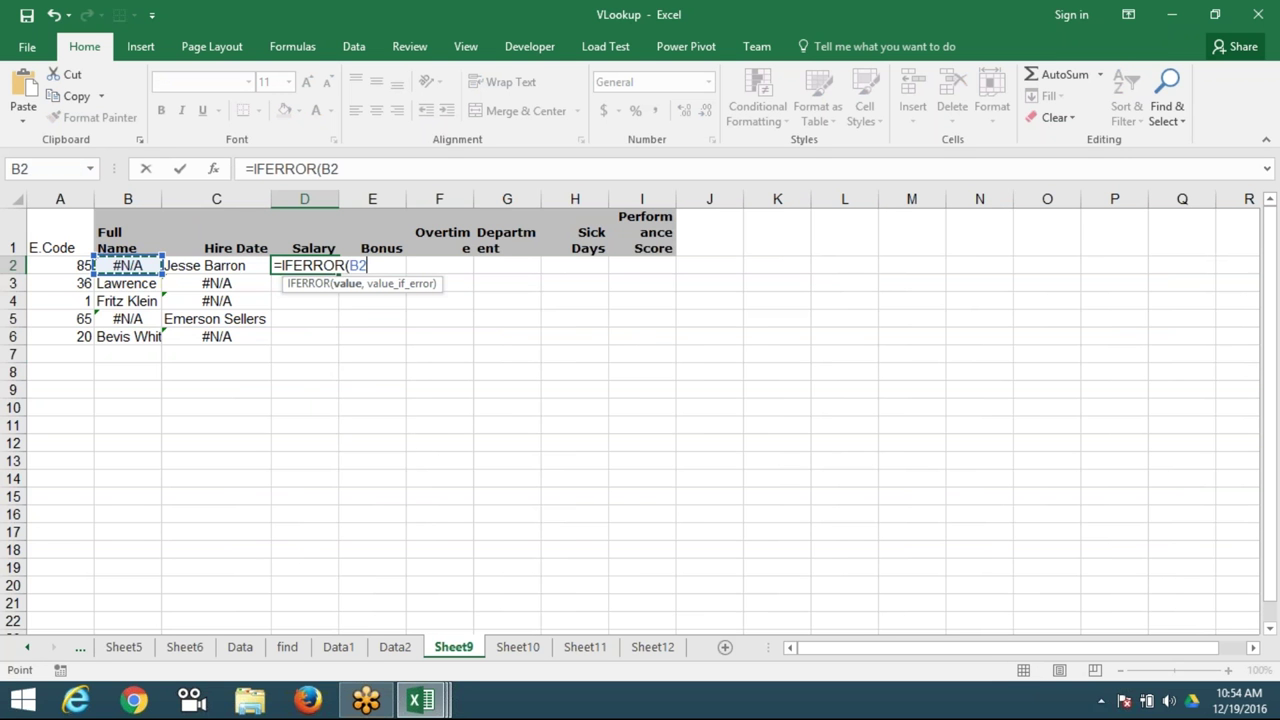
pyautogui.write(',')
pyautogui.click(216, 265)
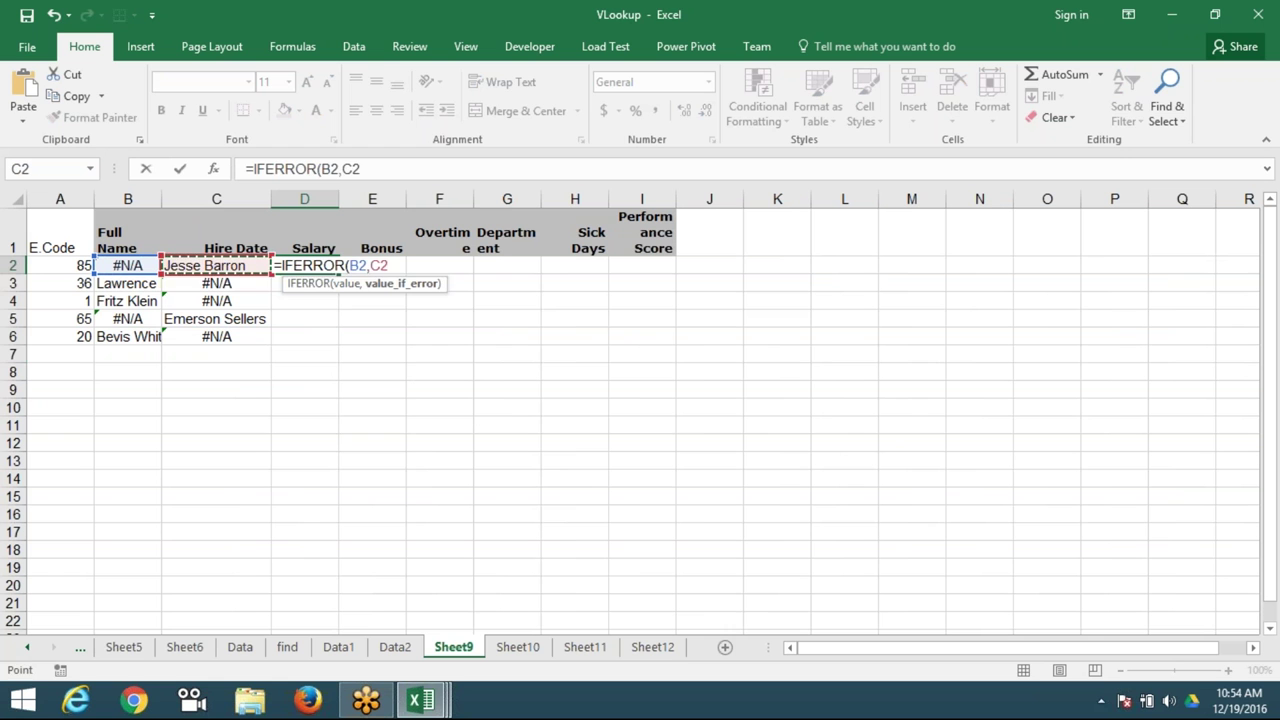
pyautogui.press('Return')
# - Review D2's IFERROR formula, leaving it unchanged, then select B2
pyautogui.doubleClick(347, 265)
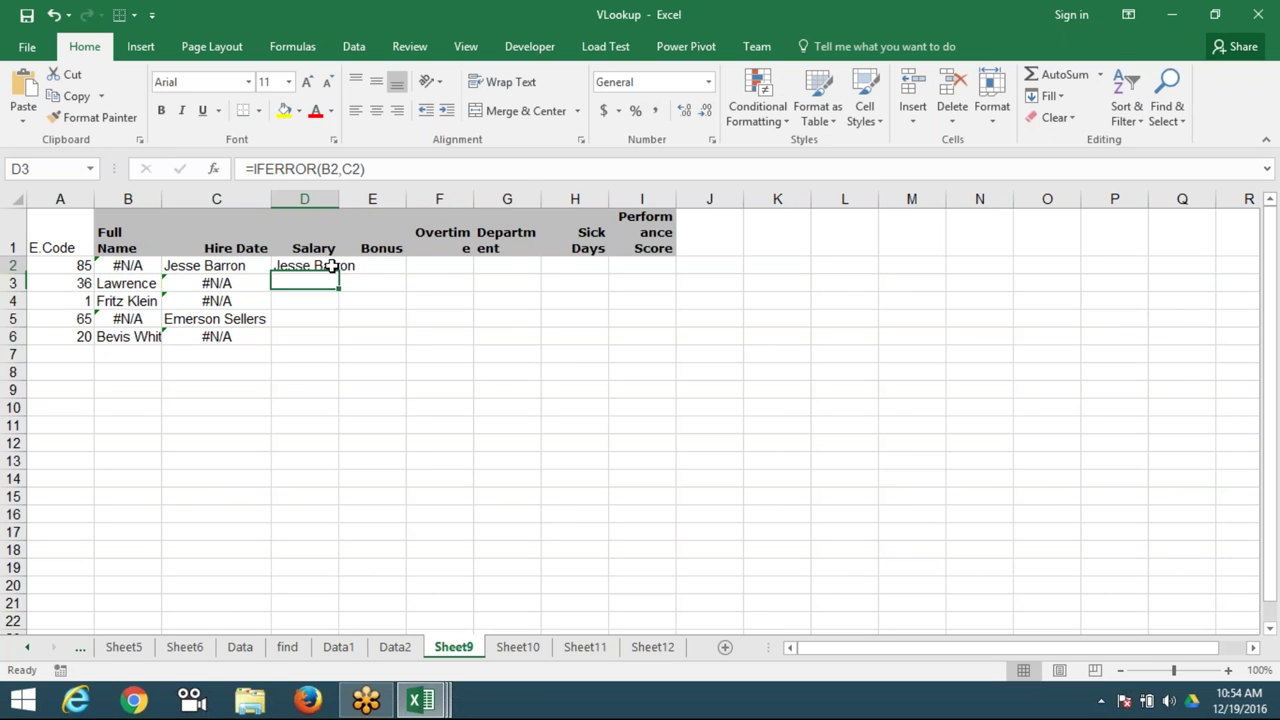
pyautogui.moveTo(348, 265); pyautogui.dragTo(366, 265)
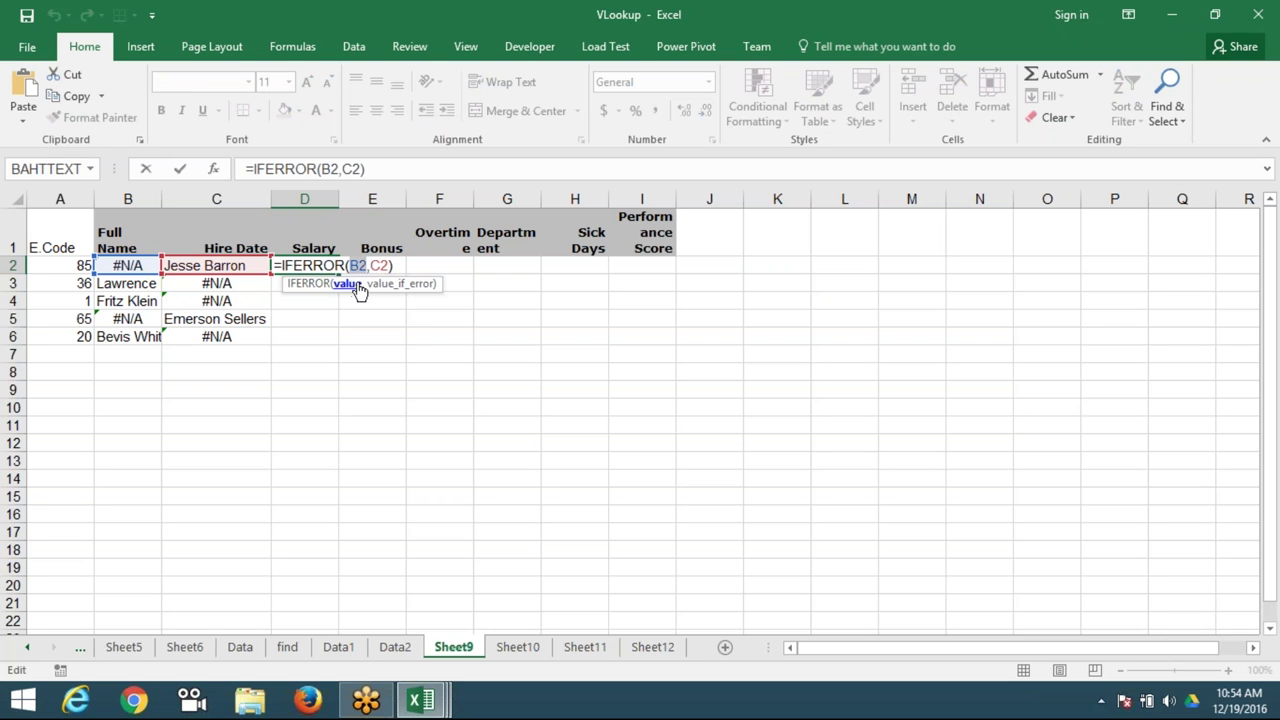
pyautogui.click(351, 265)
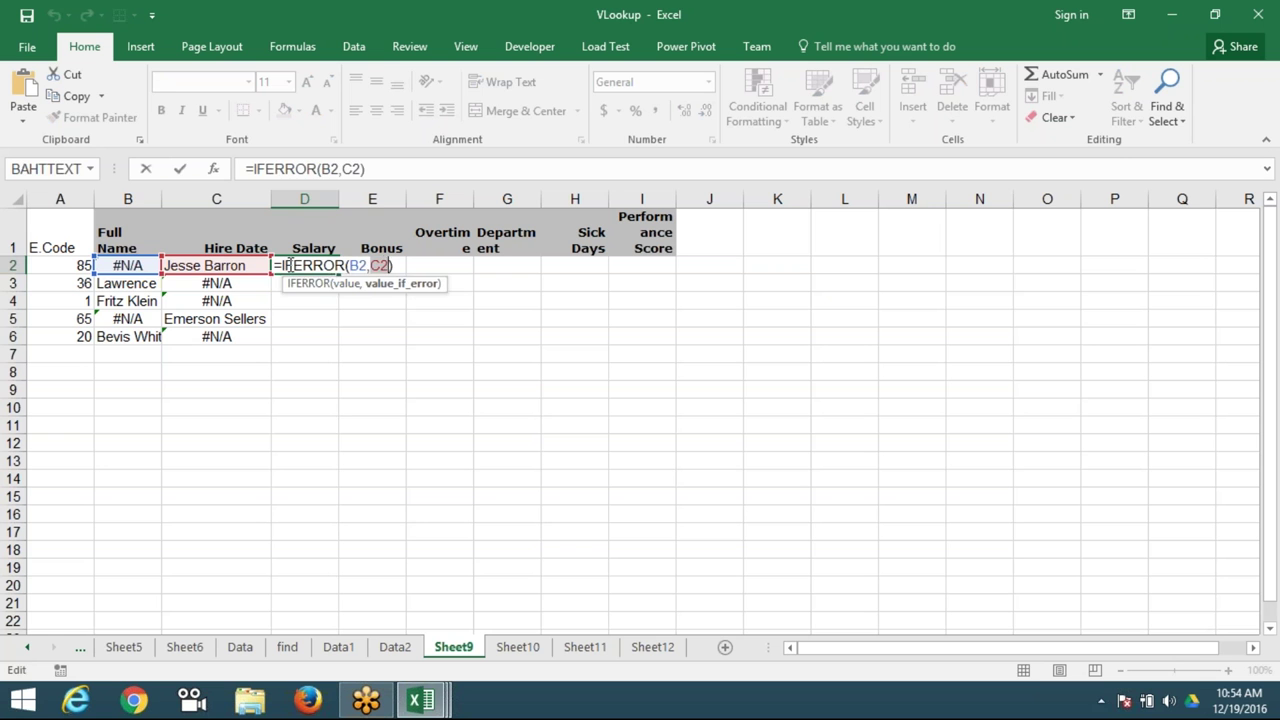
pyautogui.hotkey('ctrl', 'Return')
pyautogui.click(128, 252)
# - Replace B2 in D2's IFERROR with B2's Data1 VLOOKUP expression
pyautogui.click(128, 265)
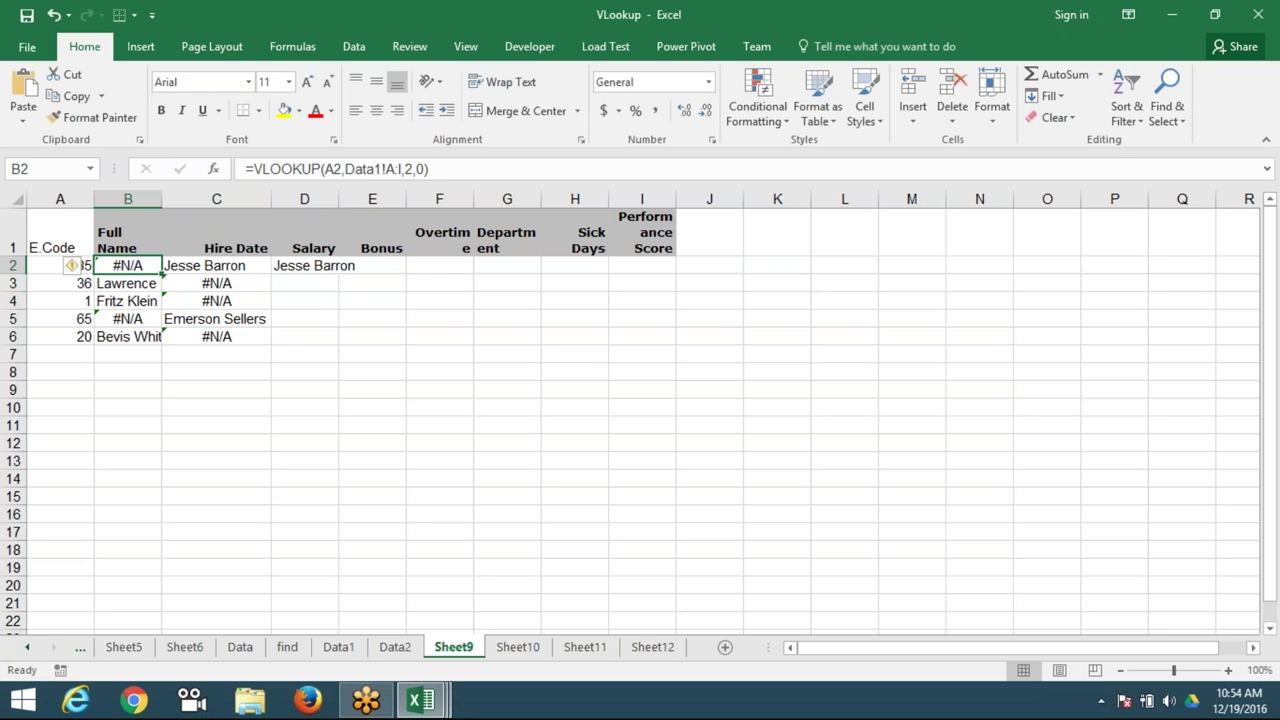
pyautogui.click(259, 169)
pyautogui.moveTo(428, 169); pyautogui.dragTo(255, 169)
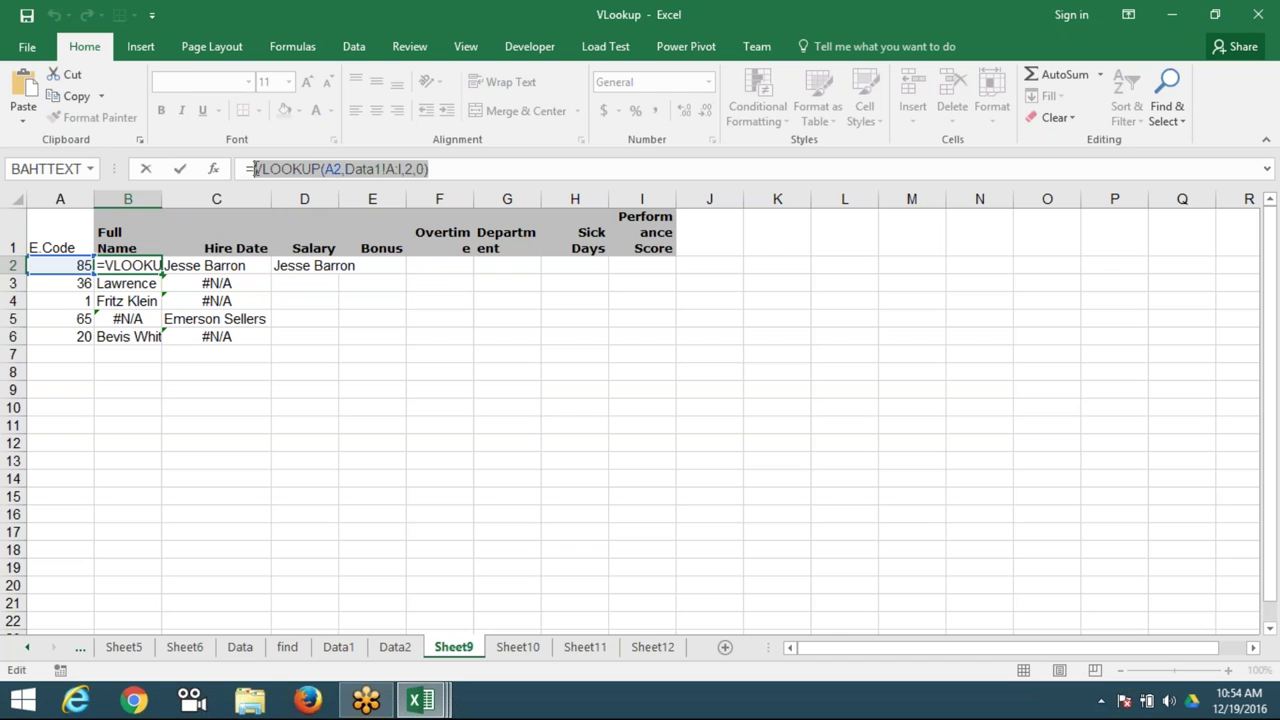
pyautogui.press('Escape')
pyautogui.click(310, 266)
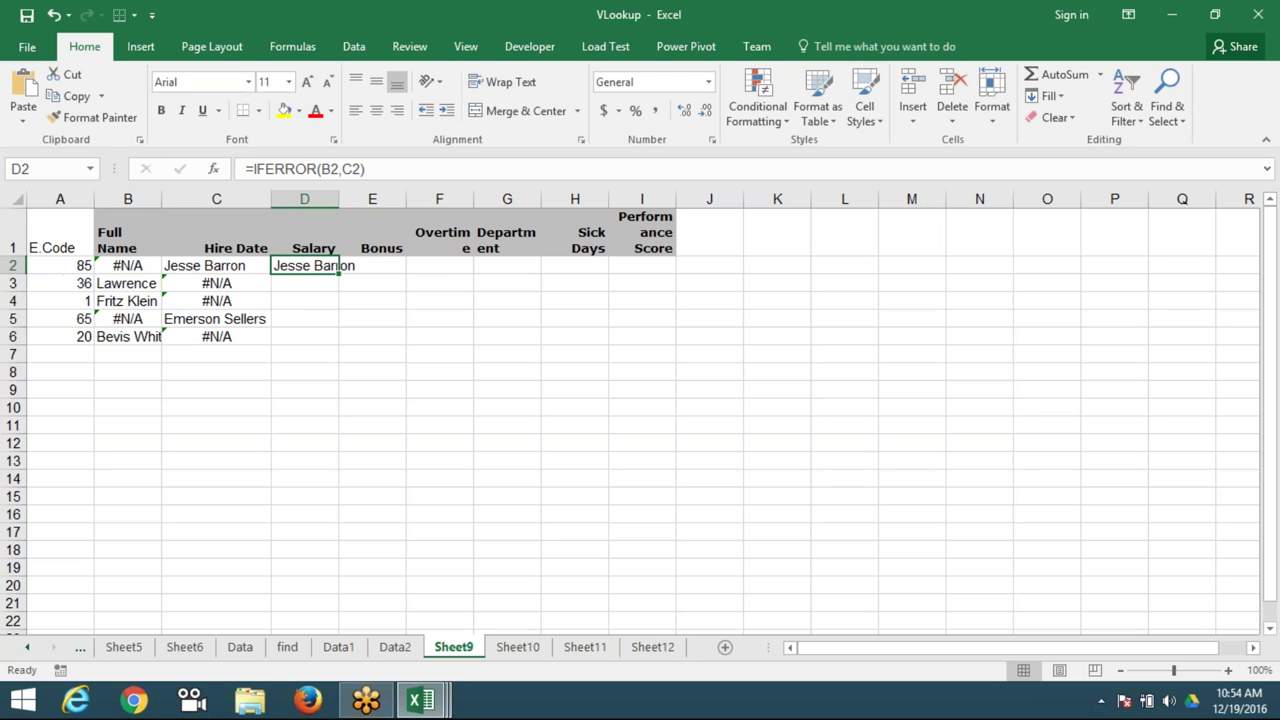
pyautogui.doubleClick(333, 169)
pyautogui.hotkey('ctrl', 'v')
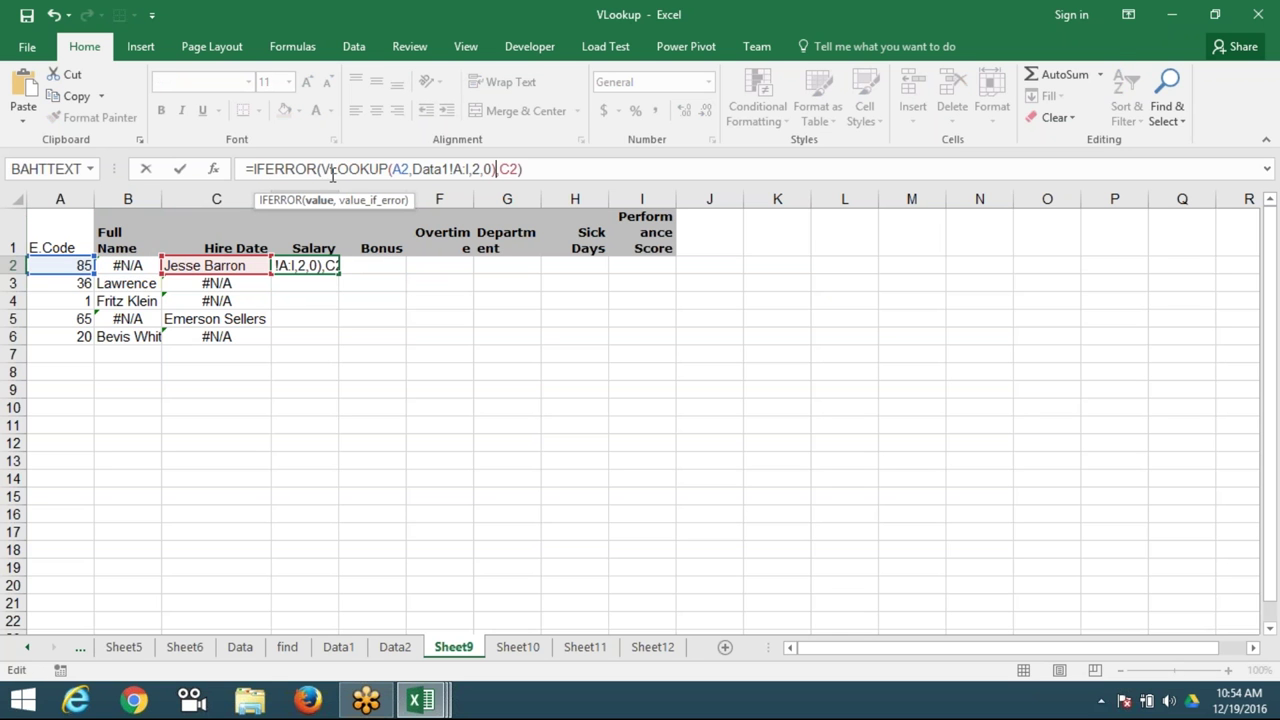
pyautogui.press('Return')
# - Replace C2 in D2's IFERROR with C2's Data2 VLOOKUP, giving a nested lookup
pyautogui.press('Up')
pyautogui.press('Left')
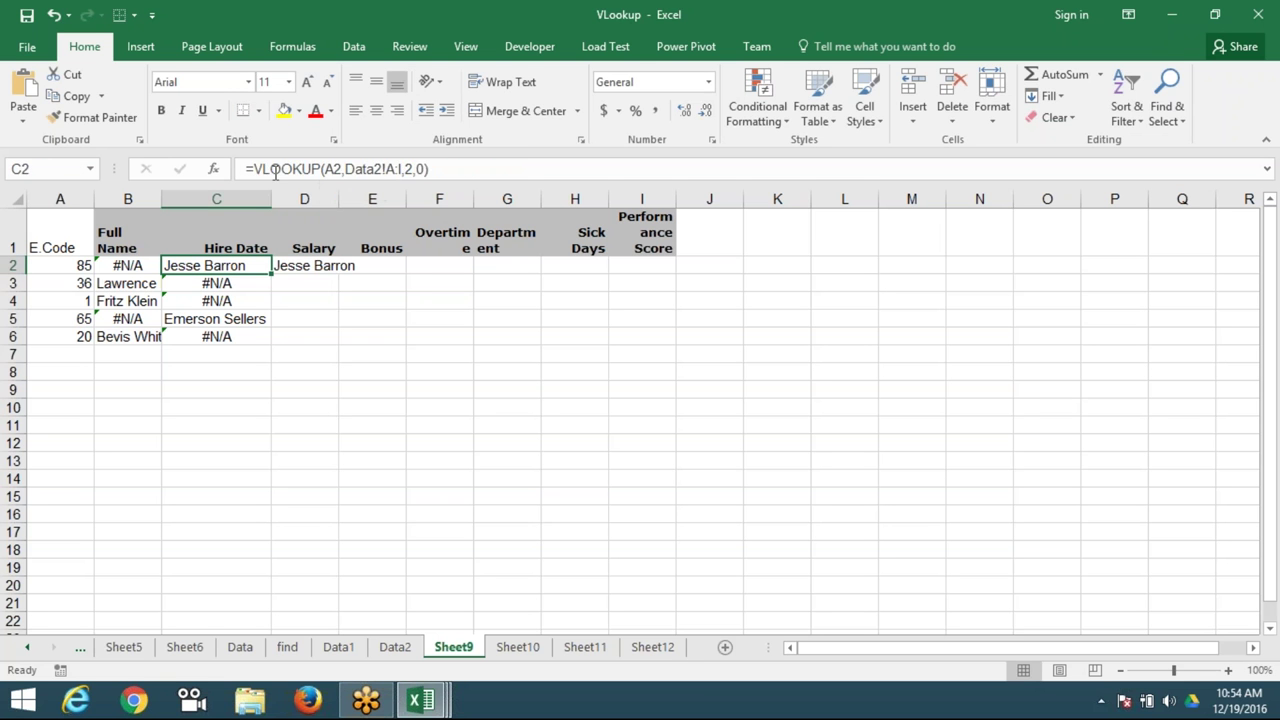
pyautogui.click(502, 169)
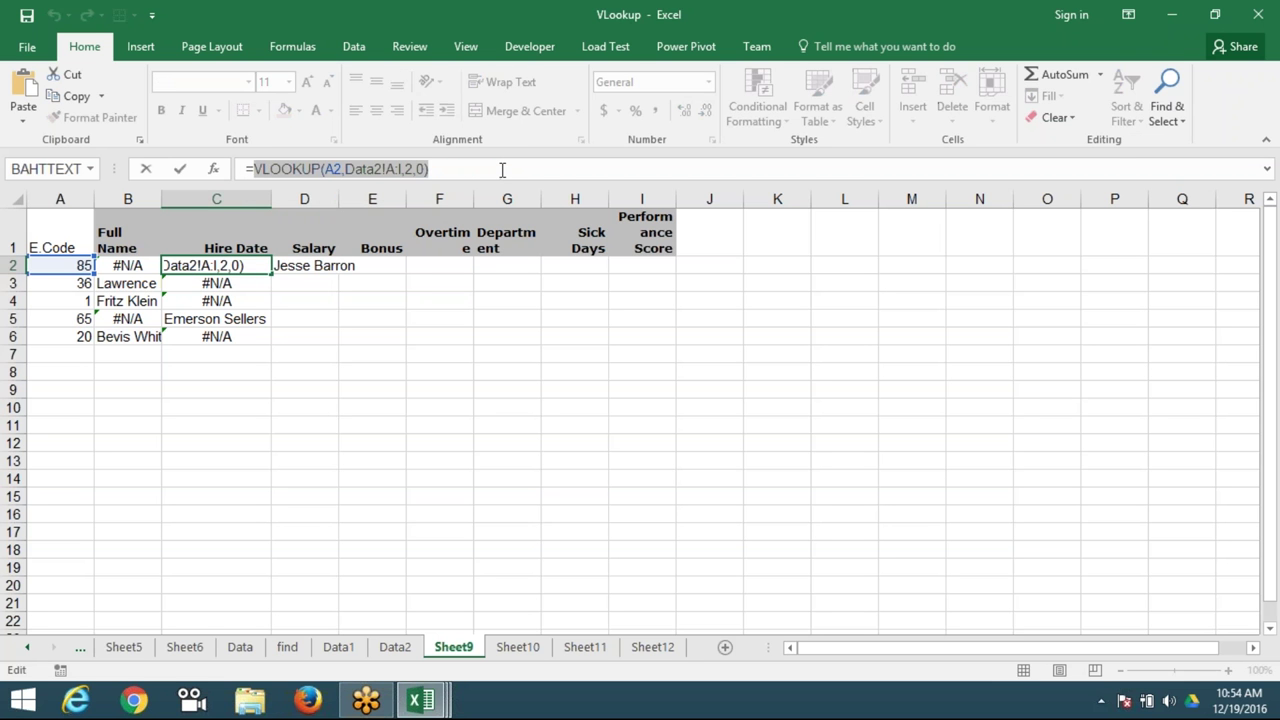
pyautogui.press('Escape')
pyautogui.press('Right')
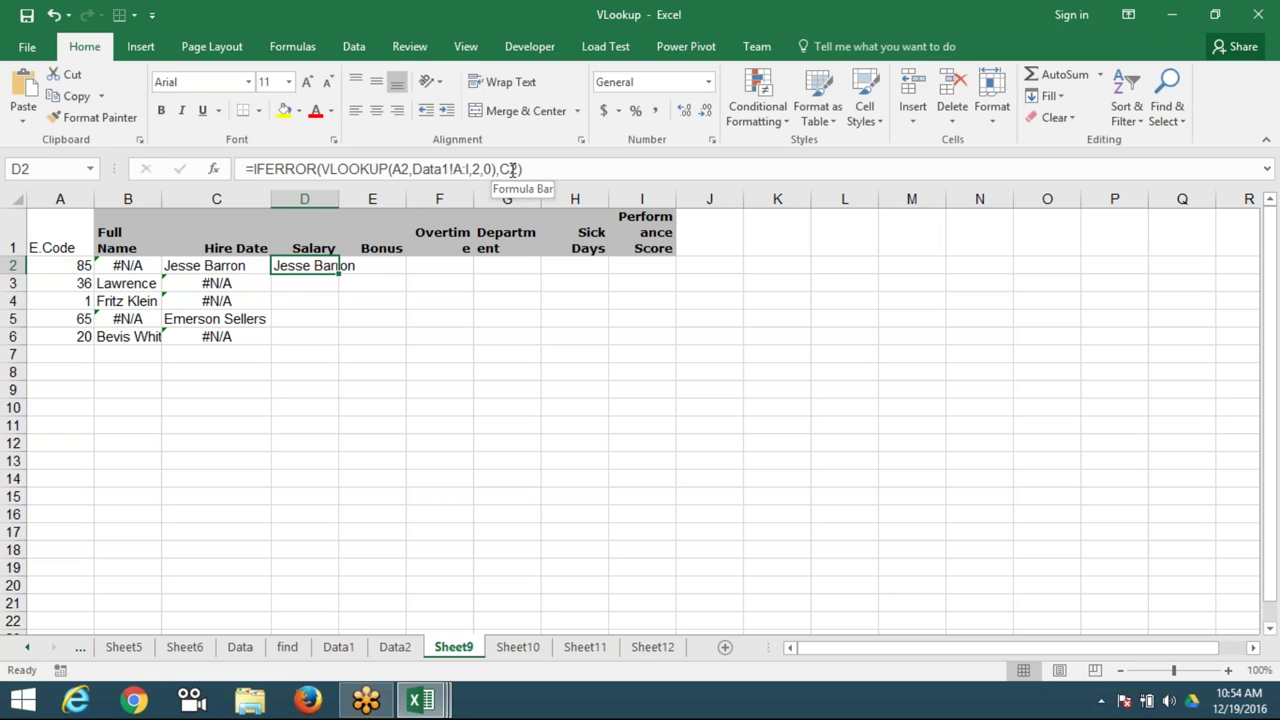
pyautogui.doubleClick(510, 169)
pyautogui.write('VLOOKUP(A2,Data2!A:I,2,0)')
pyautogui.hotkey('ctrl', 'Return')
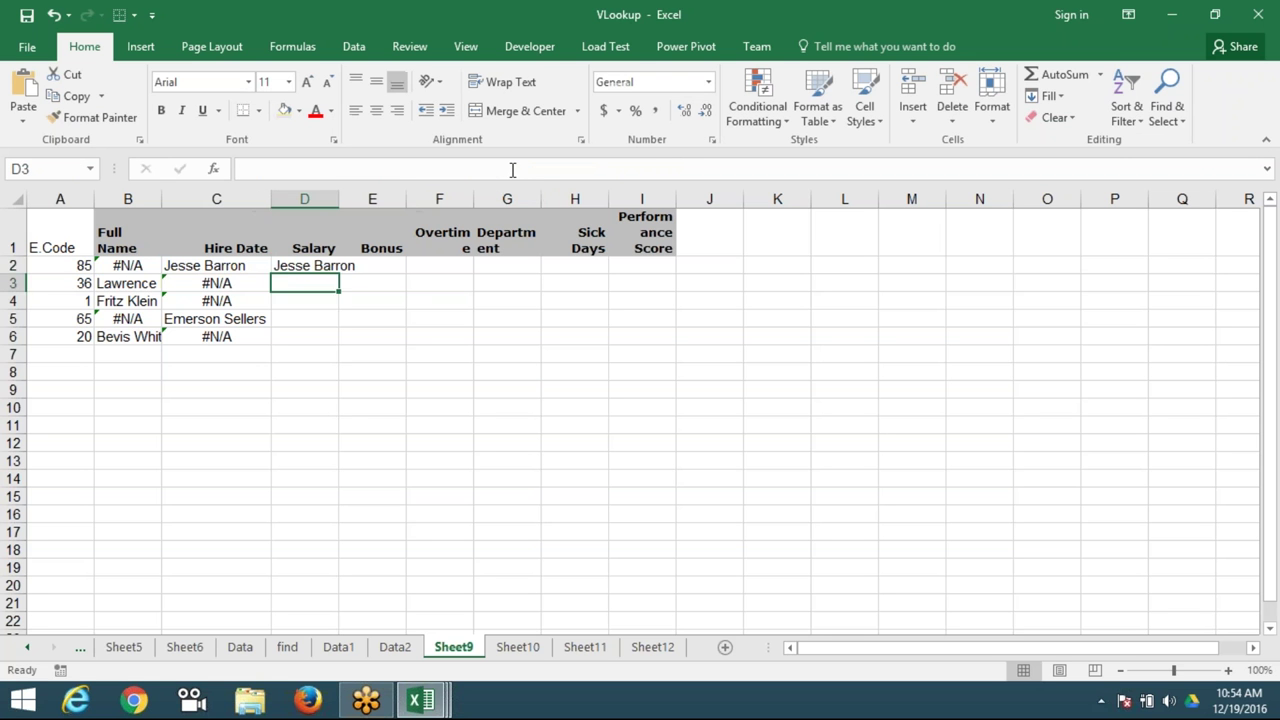
# - Copy the nested formula into B2 and fill it down through B6
pyautogui.hotkey('ctrl', 'c')
pyautogui.press('Left')
pyautogui.press('Left')
pyautogui.hotkey('ctrl', 'v')
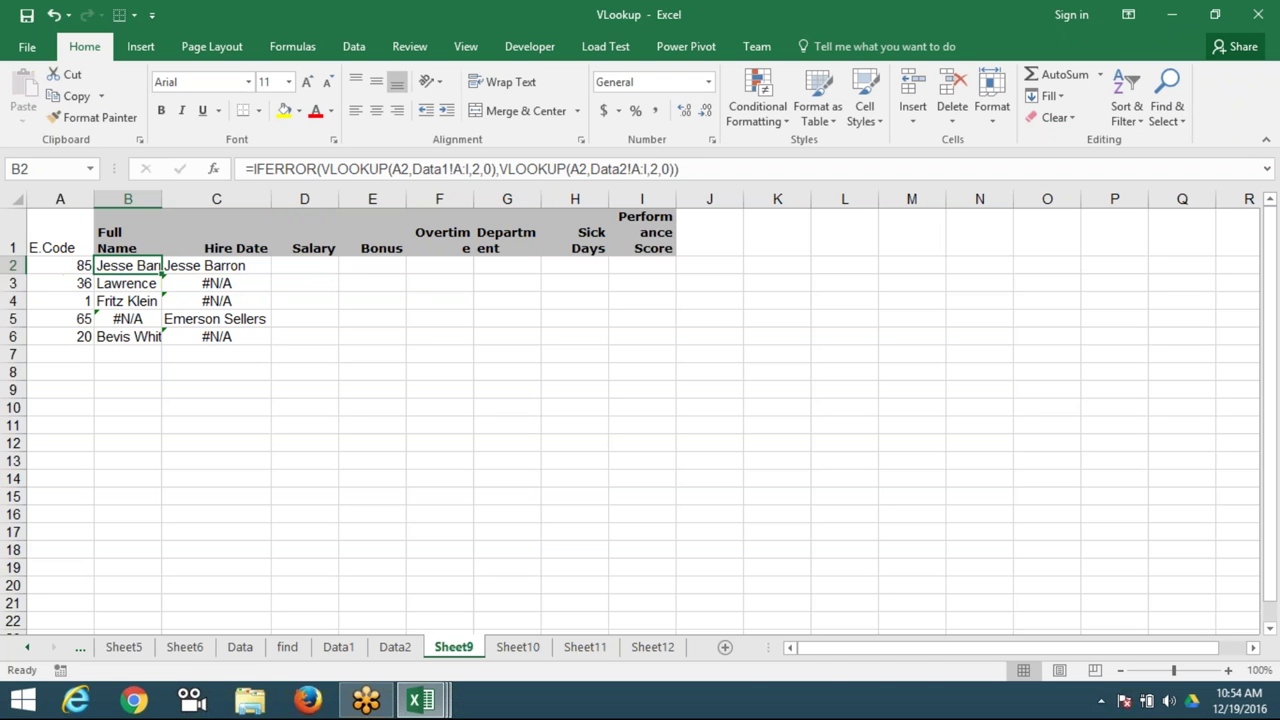
pyautogui.hotkey('shift', 'Left')
pyautogui.hotkey('shift', 'Down')
pyautogui.hotkey('shift', 'Down')
pyautogui.hotkey('shift', 'Down')
pyautogui.press('Right')
pyautogui.press('Left')
pyautogui.hotkey('shift', 'Down')
pyautogui.hotkey('shift', 'Down')
pyautogui.hotkey('shift', 'Down')
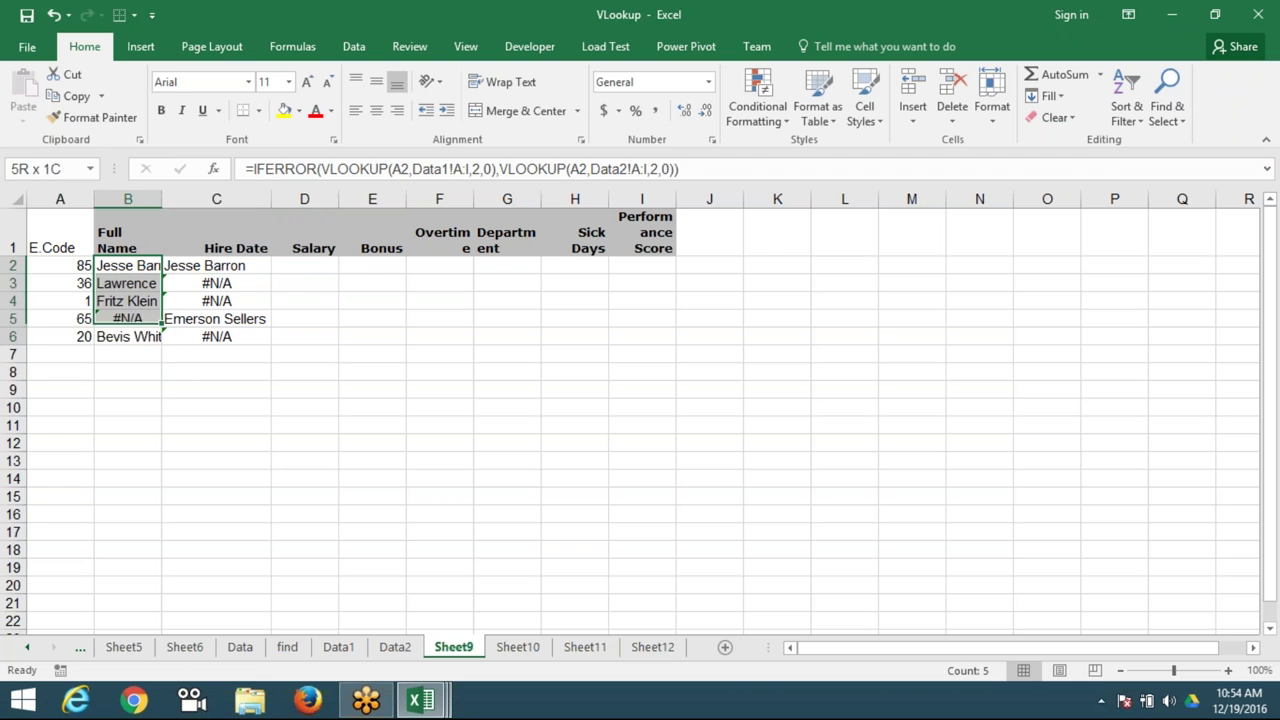
pyautogui.hotkey('ctrl', 'd')
# - Clear the old lookup results from C2:C6
pyautogui.press('Right')
pyautogui.hotkey('shift', 'Down')
pyautogui.hotkey('shift', 'Down')
pyautogui.hotkey('shift', 'Down')
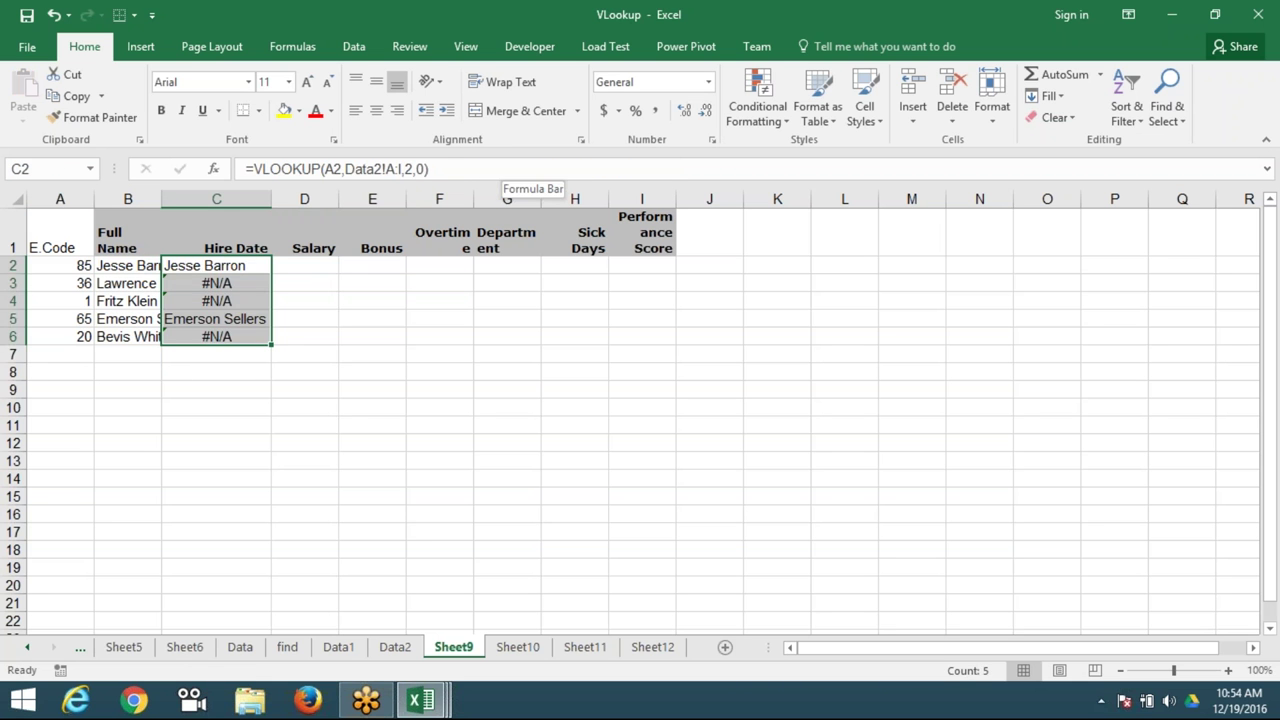
pyautogui.press('Delete')
pyautogui.press('Left')
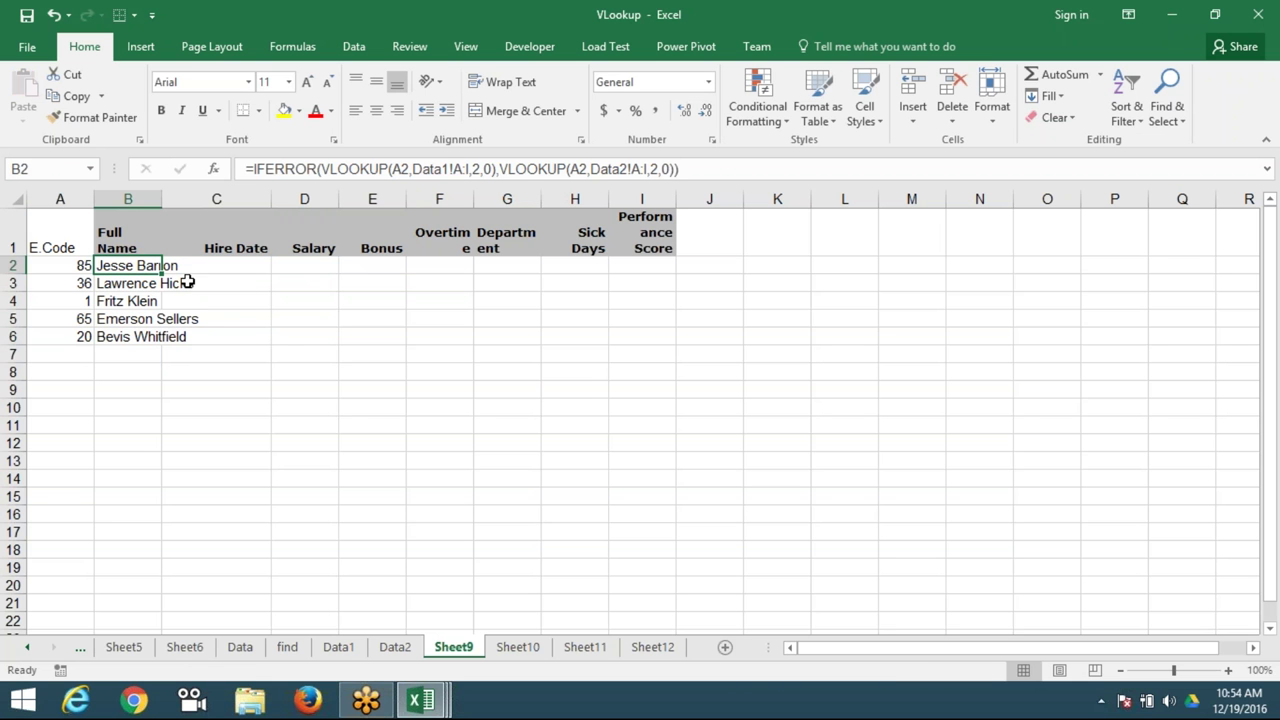
# - Review B2's nested IFERROR VLOOKUP formula, leaving it unchanged
pyautogui.doubleClick(141, 262)
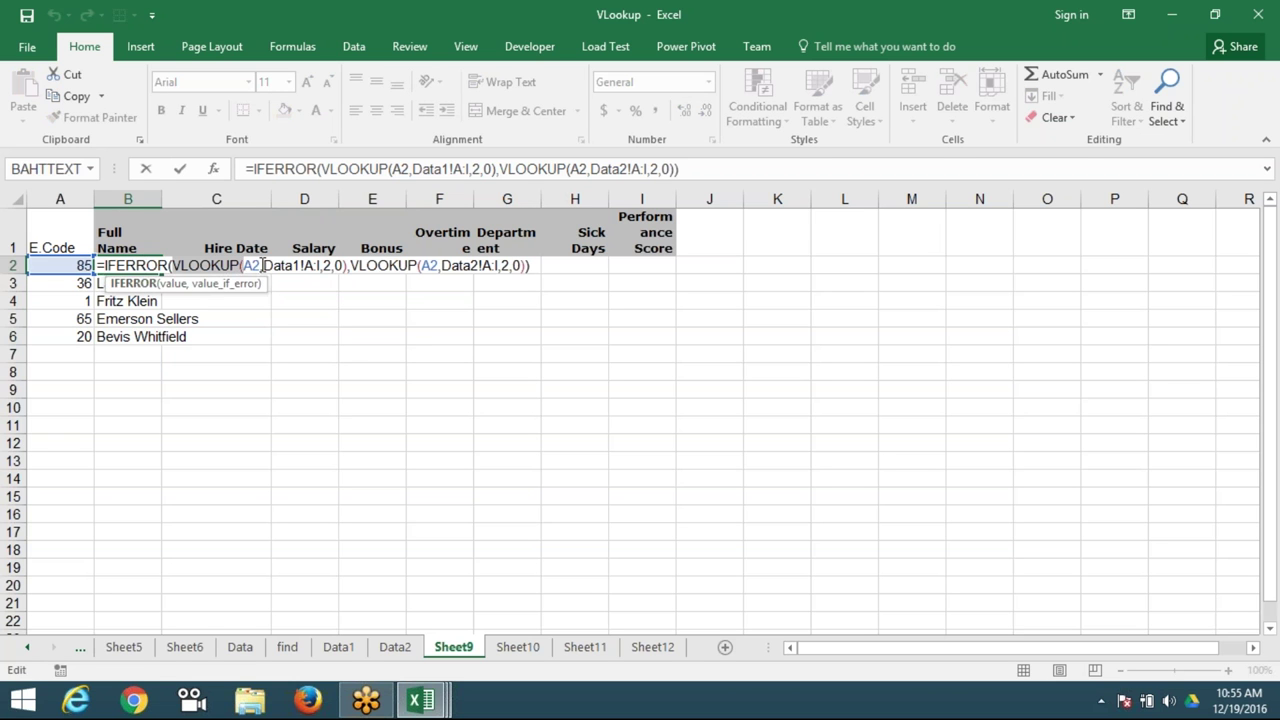
pyautogui.click(347, 266)
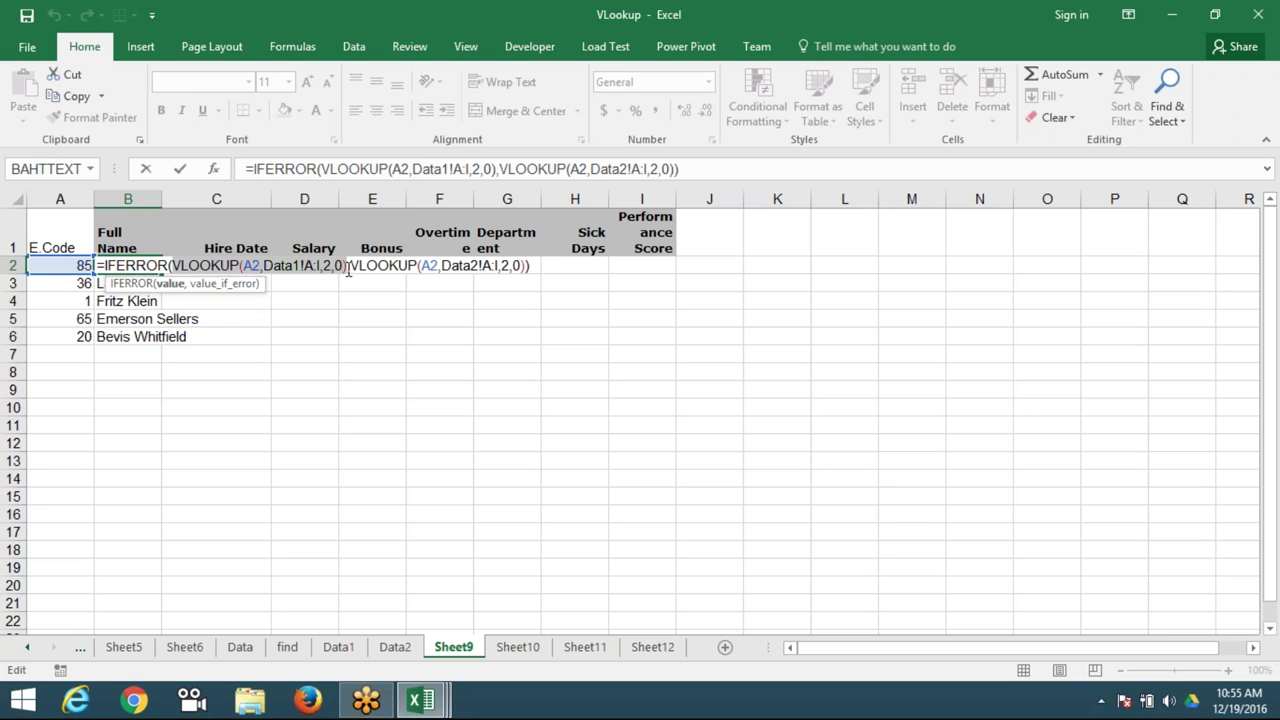
pyautogui.press('Return')
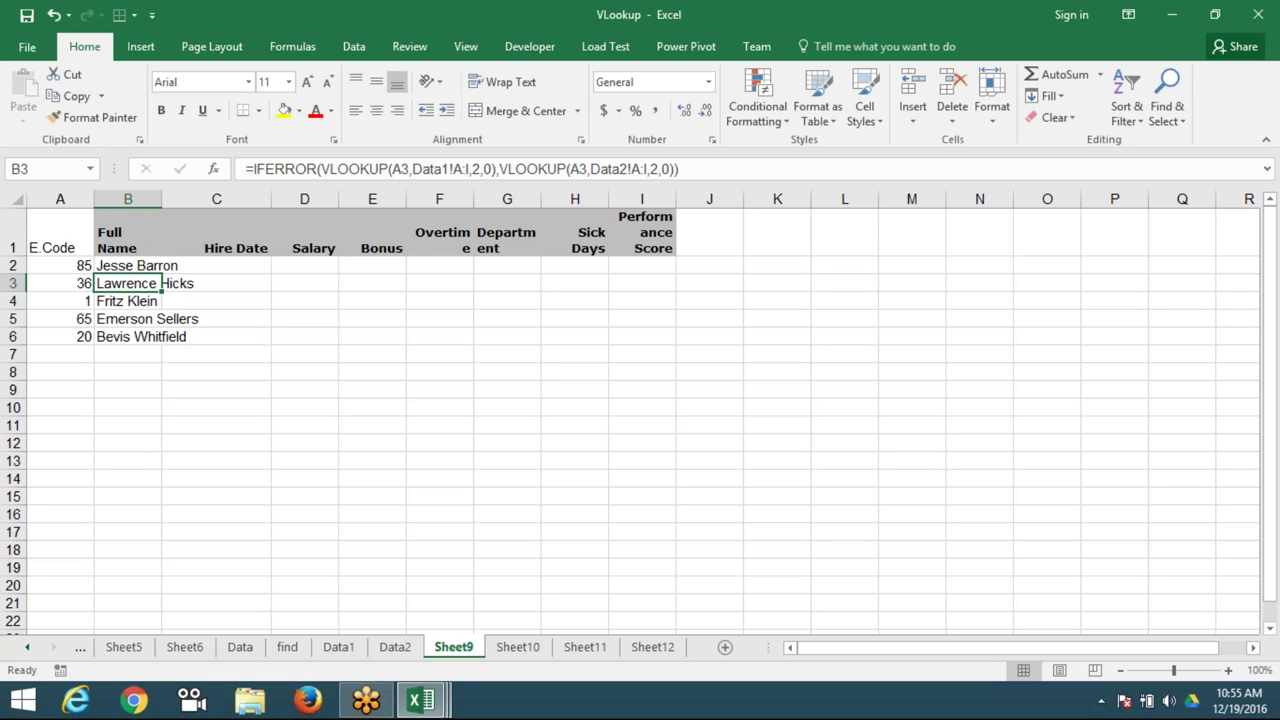
pyautogui.click(148, 267)
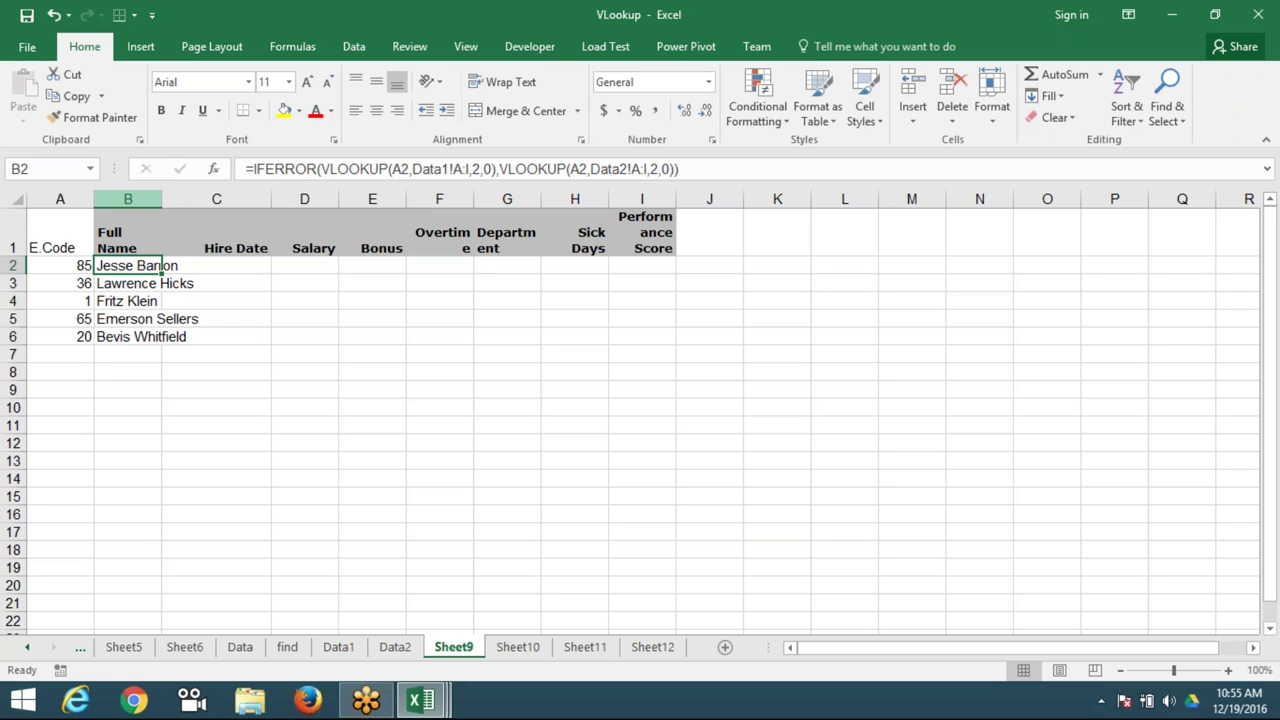
# - Autofit column B to the full names, check B3:B6, and show the desktop
pyautogui.doubleClick(162, 203)
pyautogui.click(168, 320)
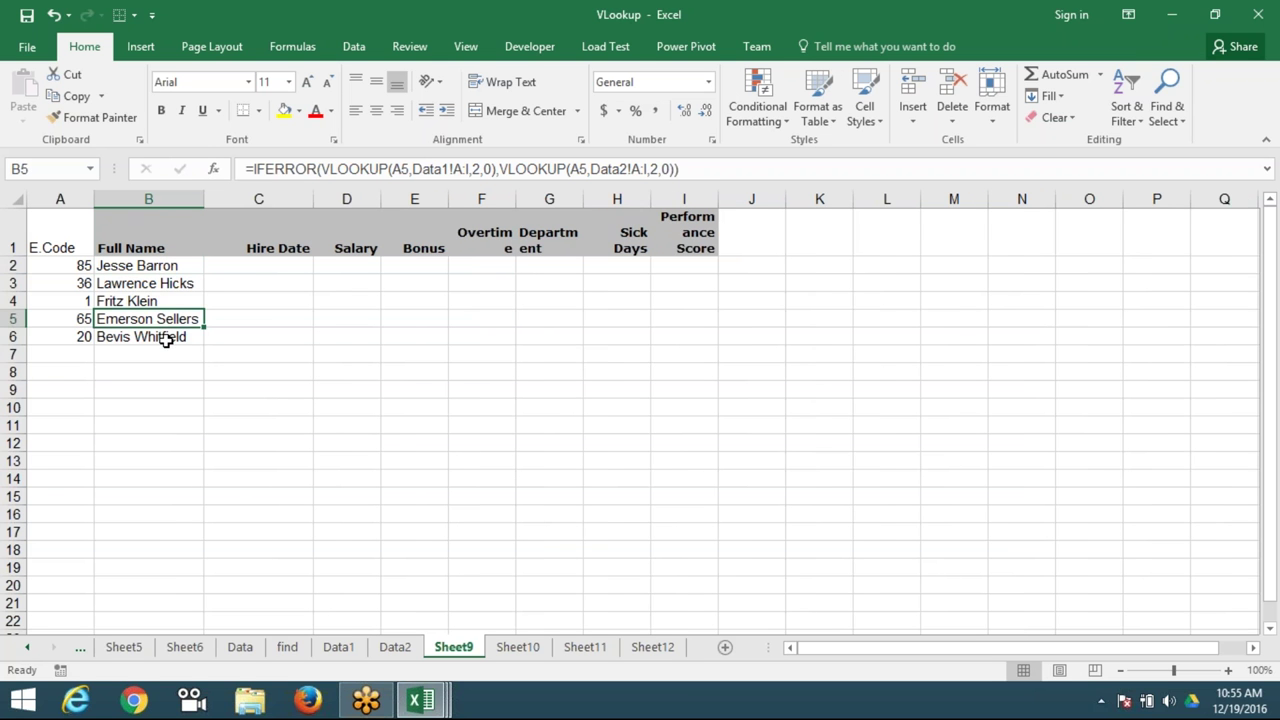
pyautogui.click(167, 338)
pyautogui.click(165, 320)
pyautogui.click(168, 302)
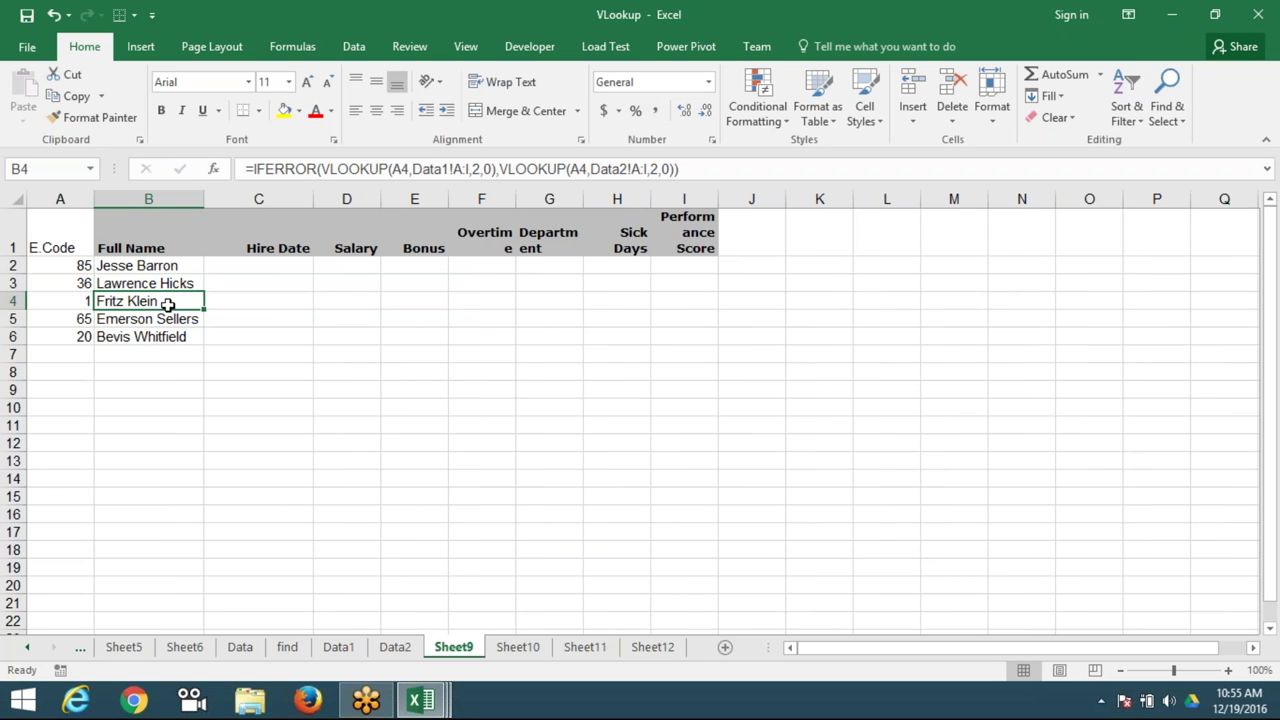
pyautogui.click(172, 284)
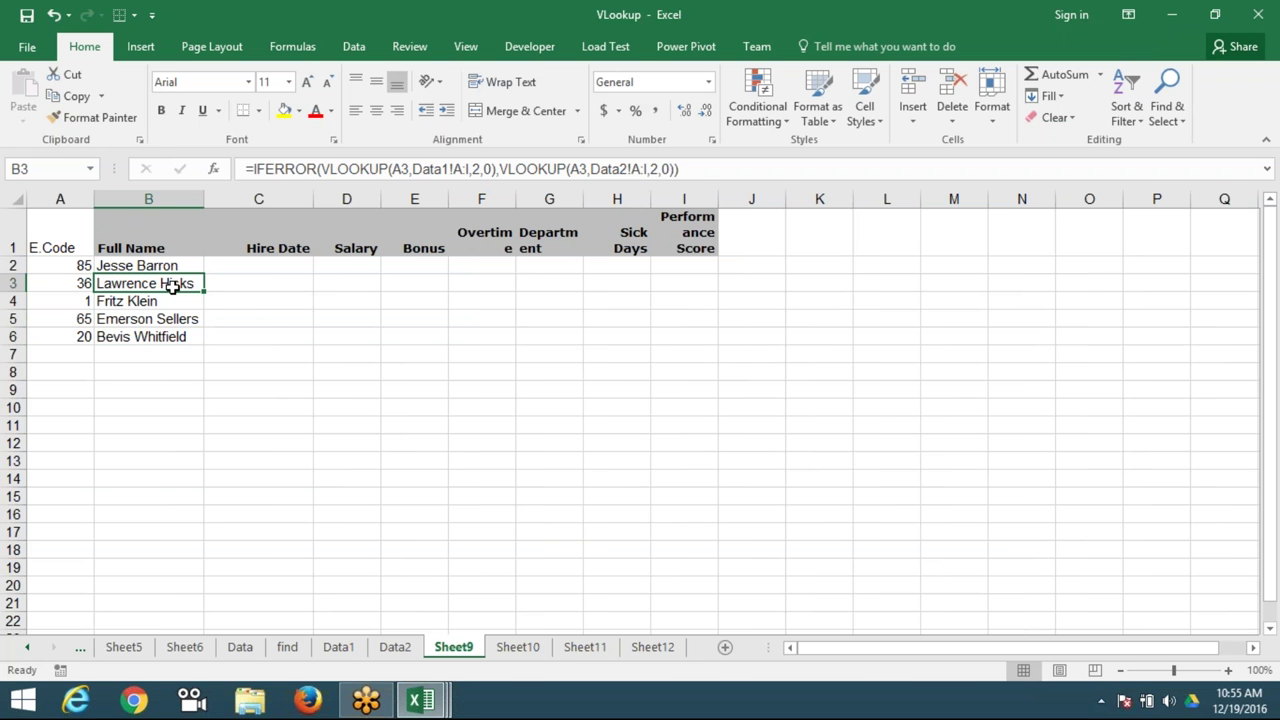
pyautogui.press('super+d')
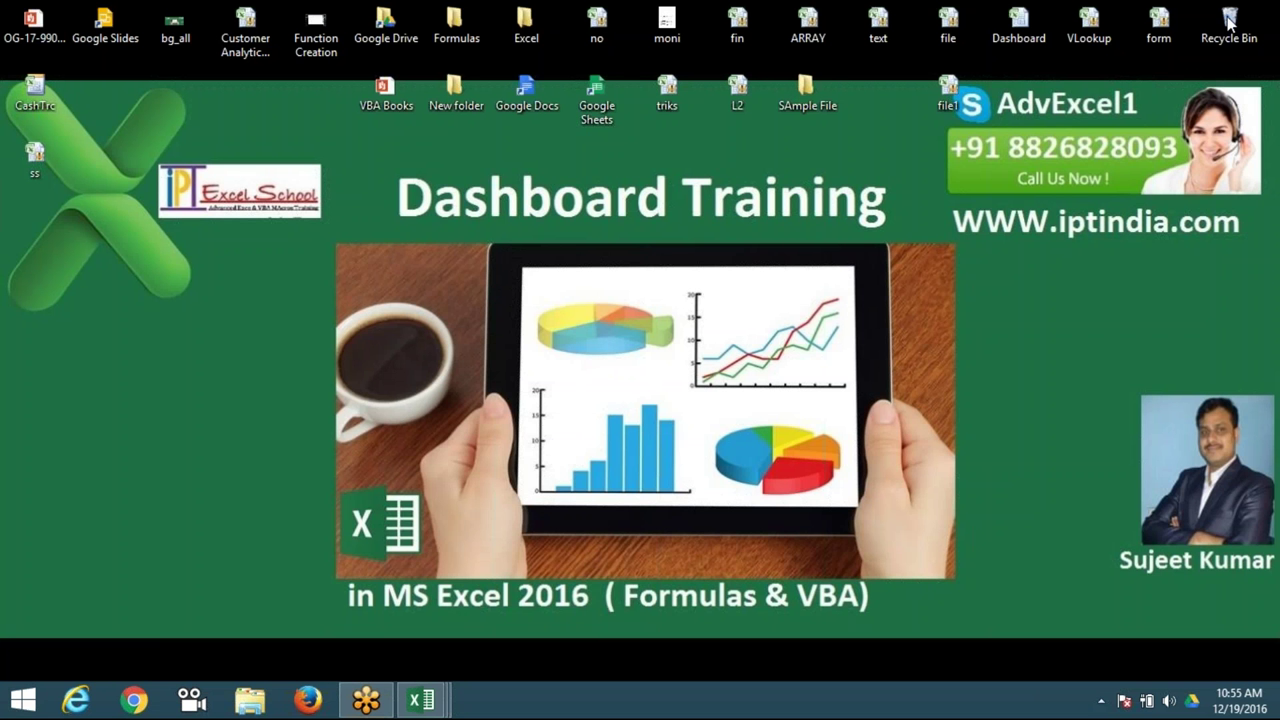